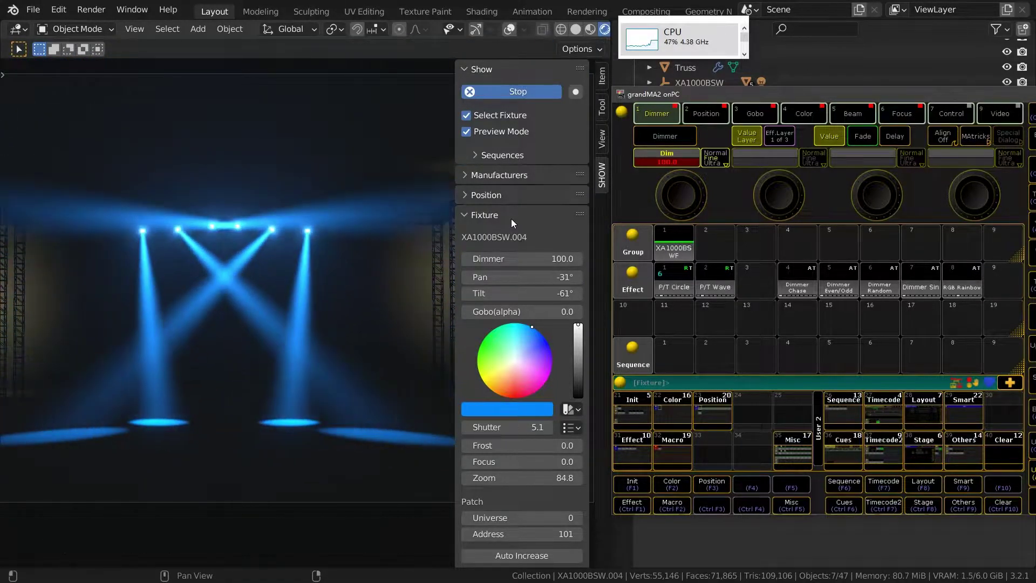
Black out the beams with Dim at 0, then relight them with Dim at 100
{"action": "scroll", "coordinate": [511, 219], "scroll_direction": "down", "scroll_amount": 2}
{"action": "scroll", "coordinate": [513, 259], "scroll_direction": "down", "scroll_amount": 3}
{"action": "scroll", "coordinate": [515, 308], "scroll_direction": "down", "scroll_amount": 3}
{"action": "scroll", "coordinate": [513, 324], "scroll_direction": "down", "scroll_amount": 5}
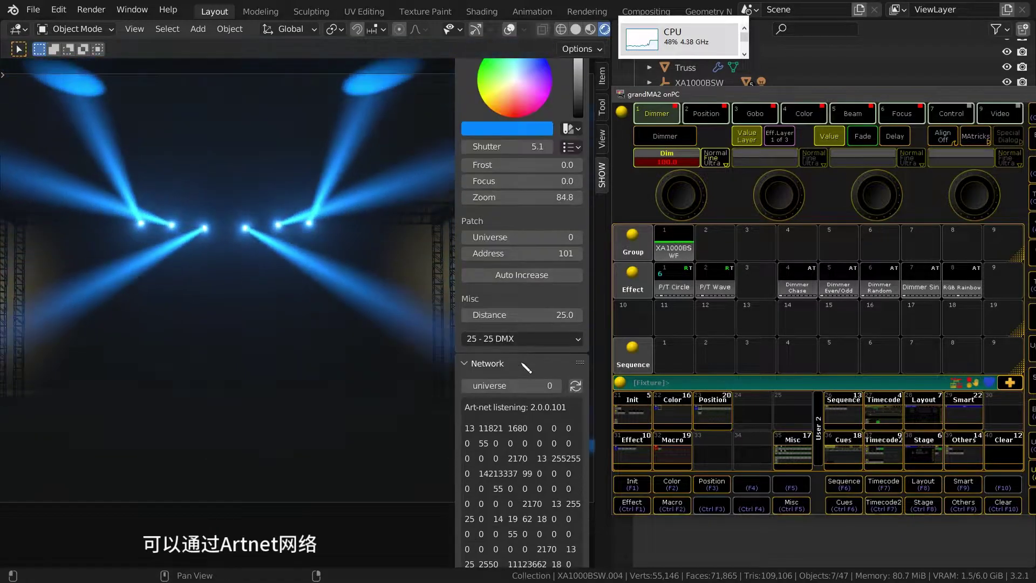
{"action": "scroll", "coordinate": [514, 342], "scroll_direction": "down", "scroll_amount": 5}
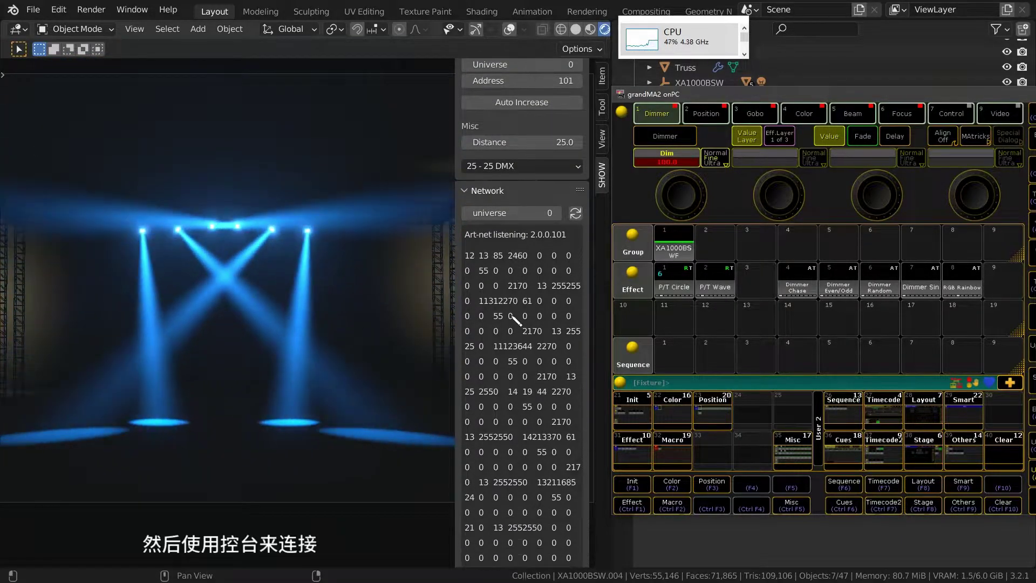
{"action": "scroll", "coordinate": [517, 319], "scroll_direction": "up", "scroll_amount": 4}
{"action": "scroll", "coordinate": [520, 321], "scroll_direction": "up", "scroll_amount": 3}
{"action": "scroll", "coordinate": [522, 324], "scroll_direction": "up", "scroll_amount": 4}
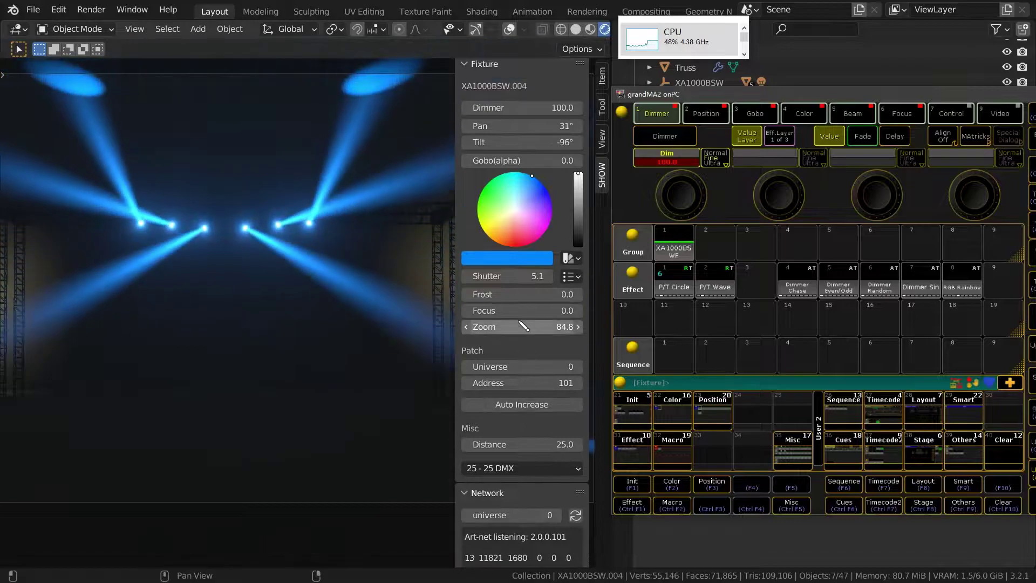
{"action": "scroll", "coordinate": [519, 346], "scroll_direction": "down", "scroll_amount": 8}
{"action": "scroll", "coordinate": [517, 372], "scroll_direction": "down", "scroll_amount": 2}
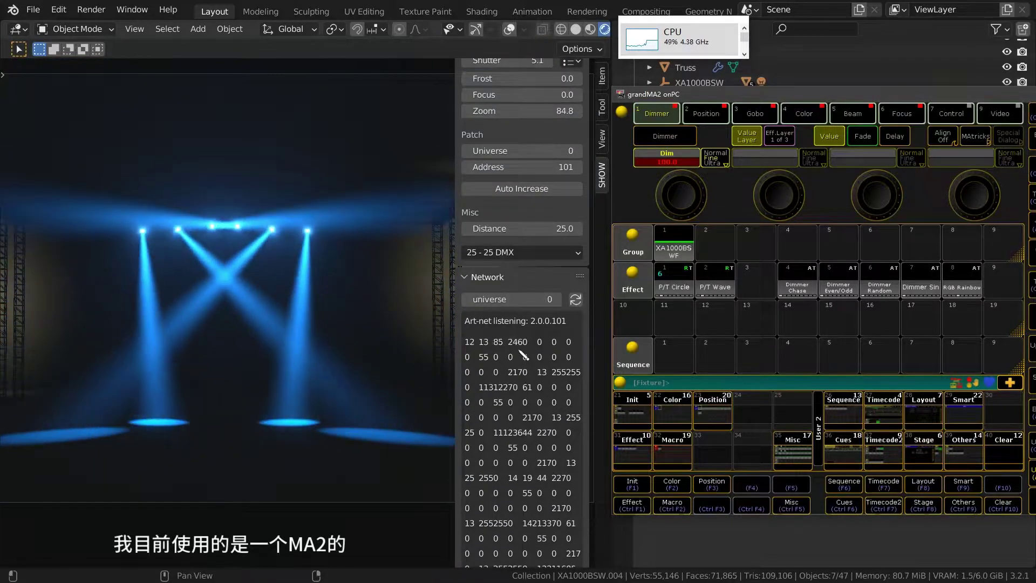
{"action": "scroll", "coordinate": [521, 348], "scroll_direction": "up", "scroll_amount": 3}
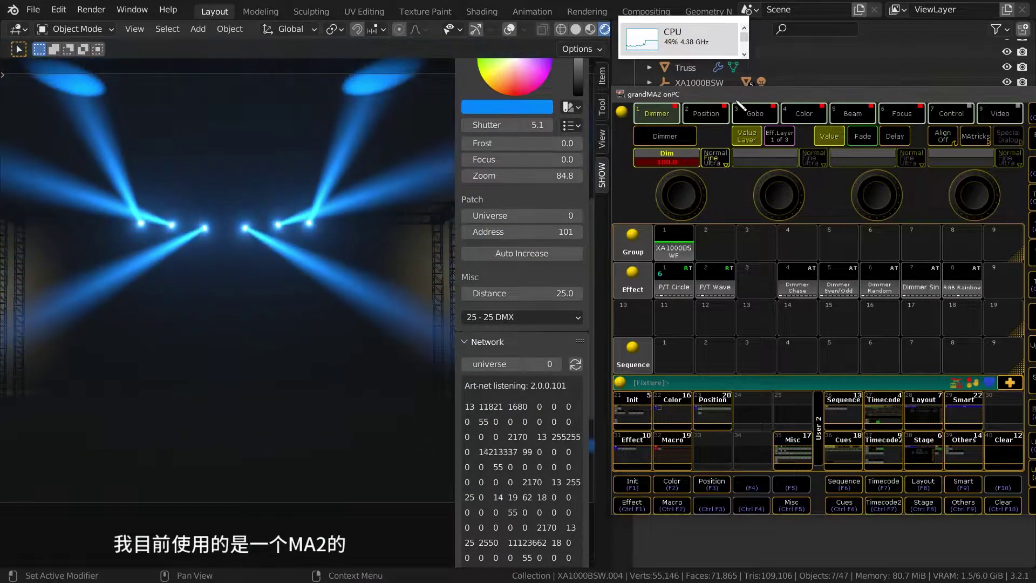
{"action": "scroll", "coordinate": [521, 324], "scroll_direction": "up", "scroll_amount": 4}
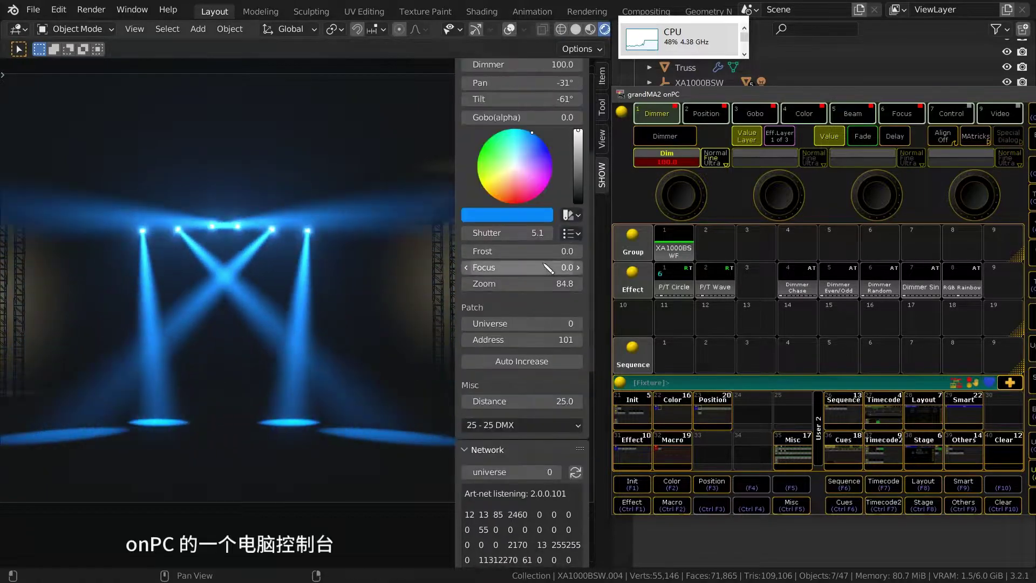
{"action": "scroll", "coordinate": [521, 324], "scroll_direction": "up", "scroll_amount": 5}
{"action": "scroll", "coordinate": [520, 324], "scroll_direction": "up", "scroll_amount": 4}
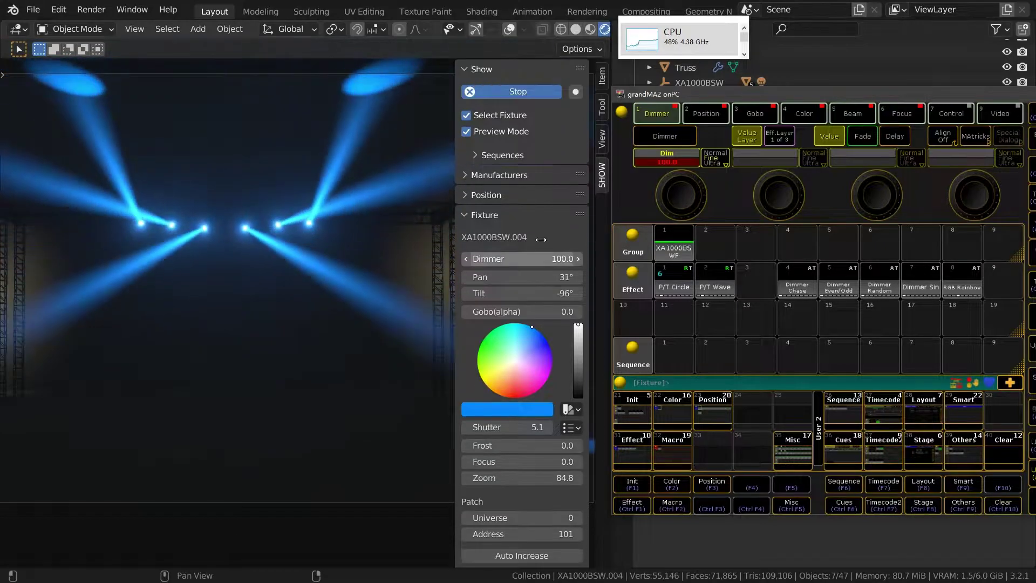
{"action": "scroll", "coordinate": [529, 259], "scroll_direction": "down", "scroll_amount": 2}
{"action": "scroll", "coordinate": [519, 286], "scroll_direction": "down", "scroll_amount": 8}
{"action": "scroll", "coordinate": [504, 316], "scroll_direction": "down", "scroll_amount": 4}
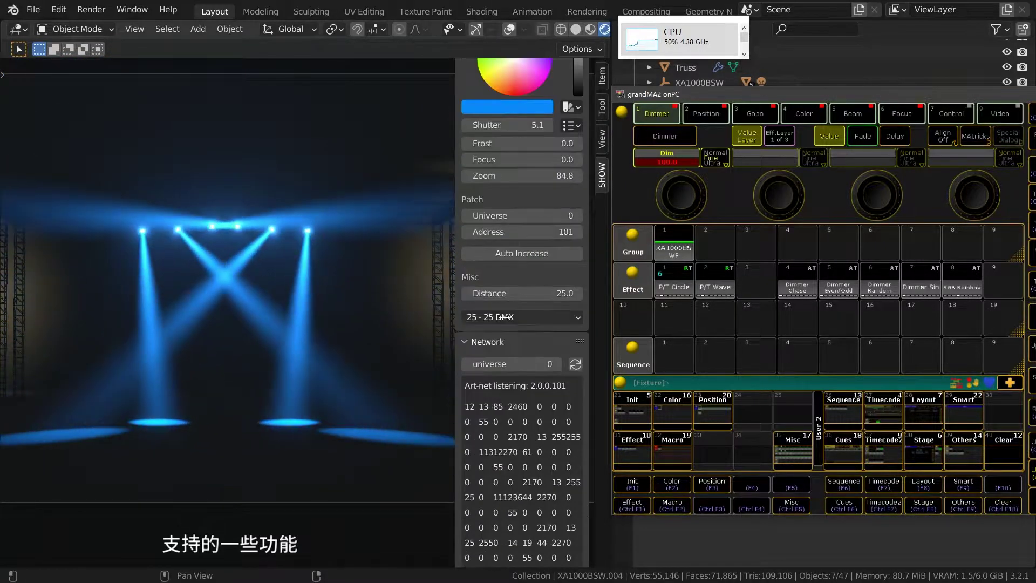
{"action": "scroll", "coordinate": [504, 317], "scroll_direction": "down", "scroll_amount": 4}
{"action": "scroll", "coordinate": [505, 318], "scroll_direction": "up", "scroll_amount": 8}
{"action": "scroll", "coordinate": [506, 320], "scroll_direction": "up", "scroll_amount": 3}
{"action": "scroll", "coordinate": [507, 321], "scroll_direction": "up", "scroll_amount": 4}
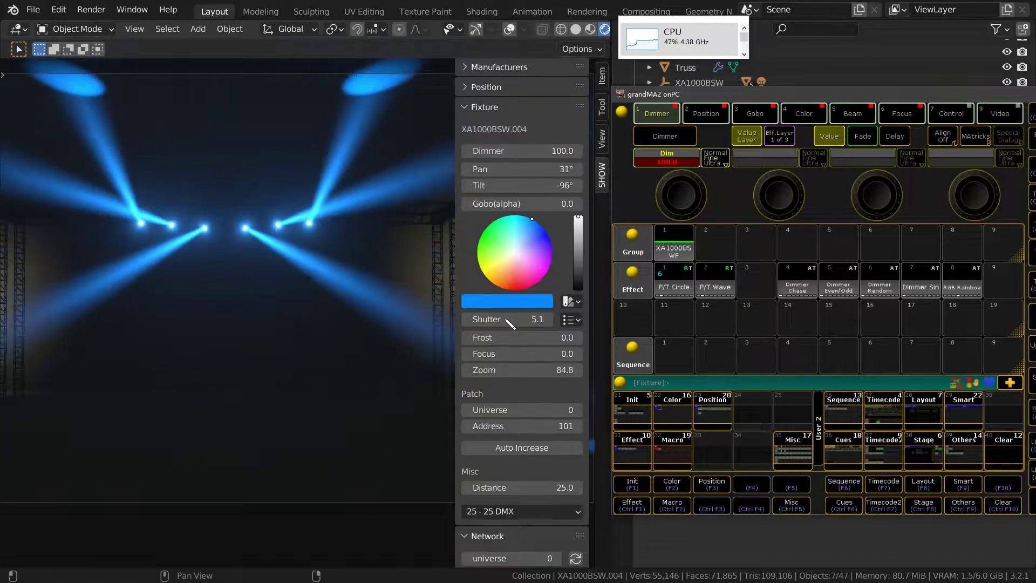
{"action": "scroll", "coordinate": [507, 321], "scroll_direction": "up", "scroll_amount": 5}
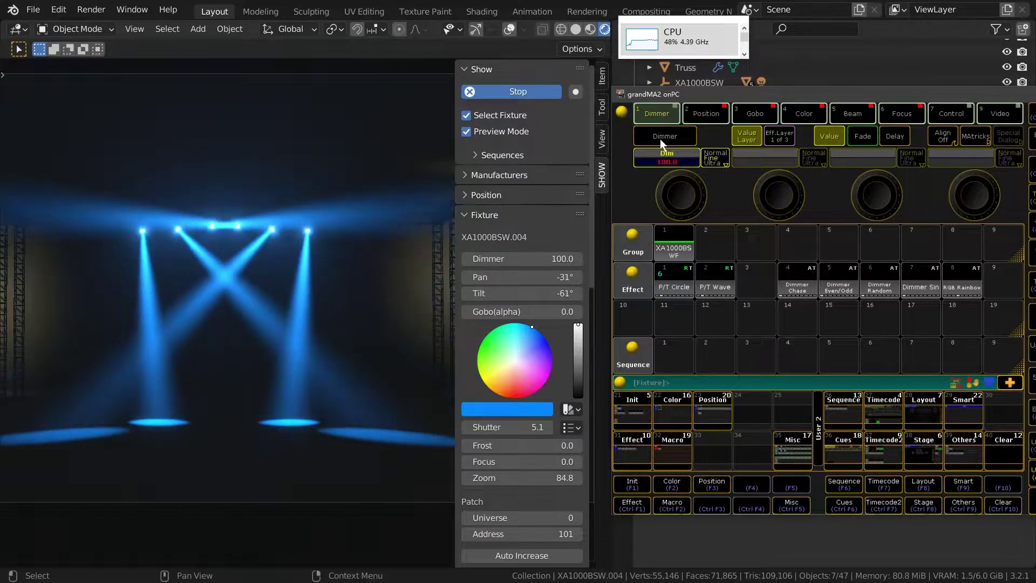
{"action": "left_click", "coordinate": [660, 114]}
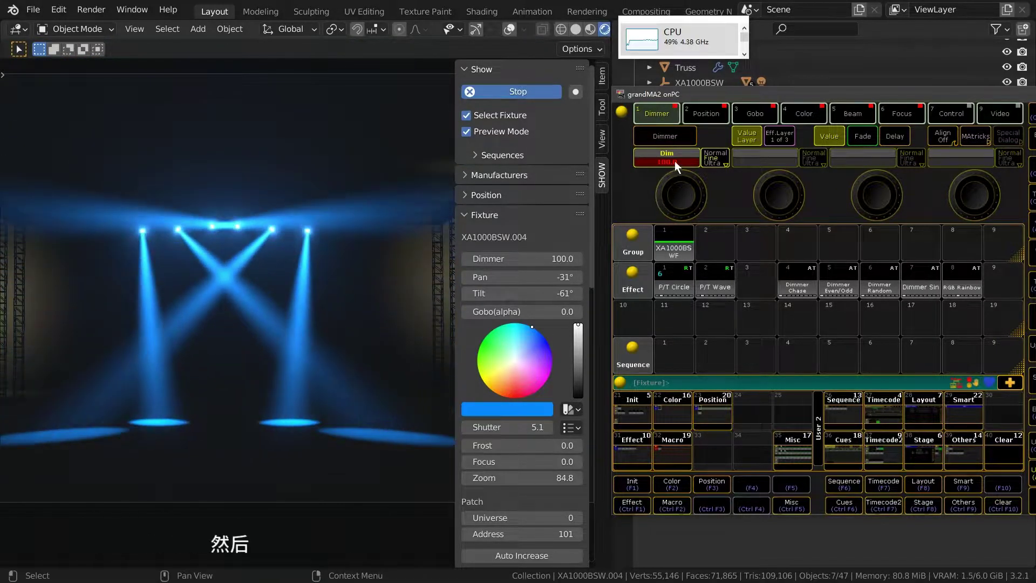
{"action": "left_click", "coordinate": [675, 161]}
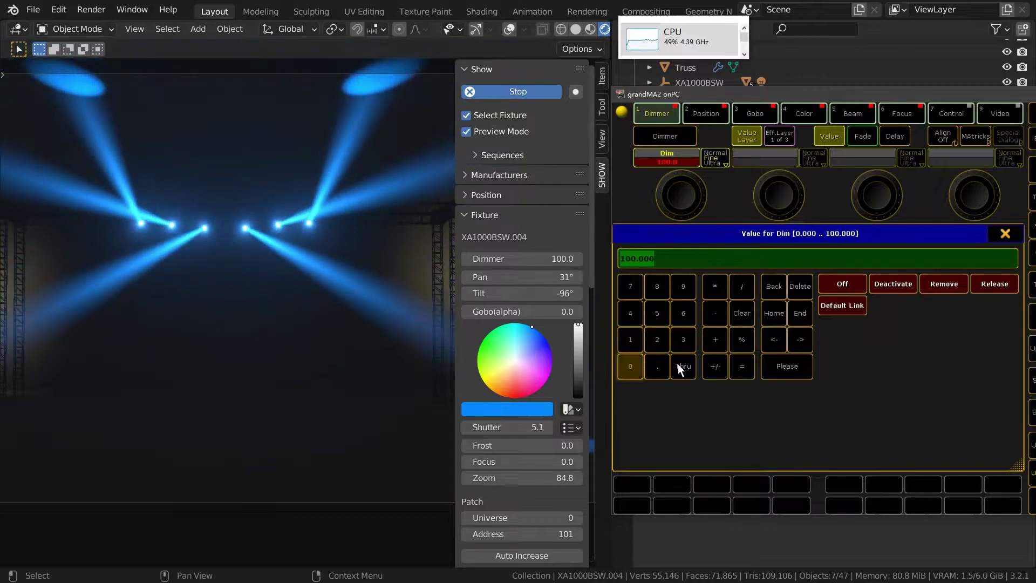
{"action": "left_click", "coordinate": [787, 366]}
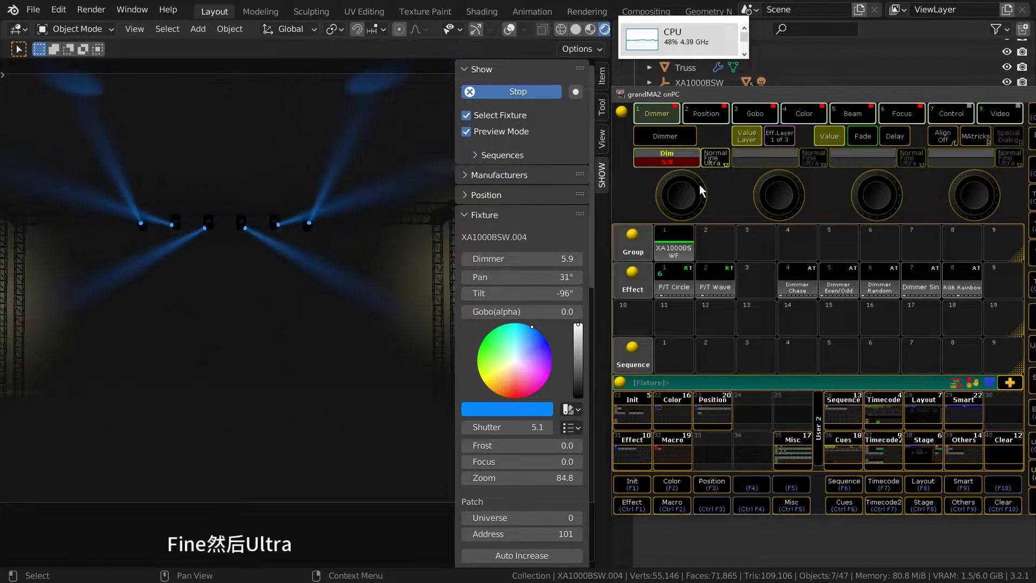
{"action": "left_click", "coordinate": [672, 161]}
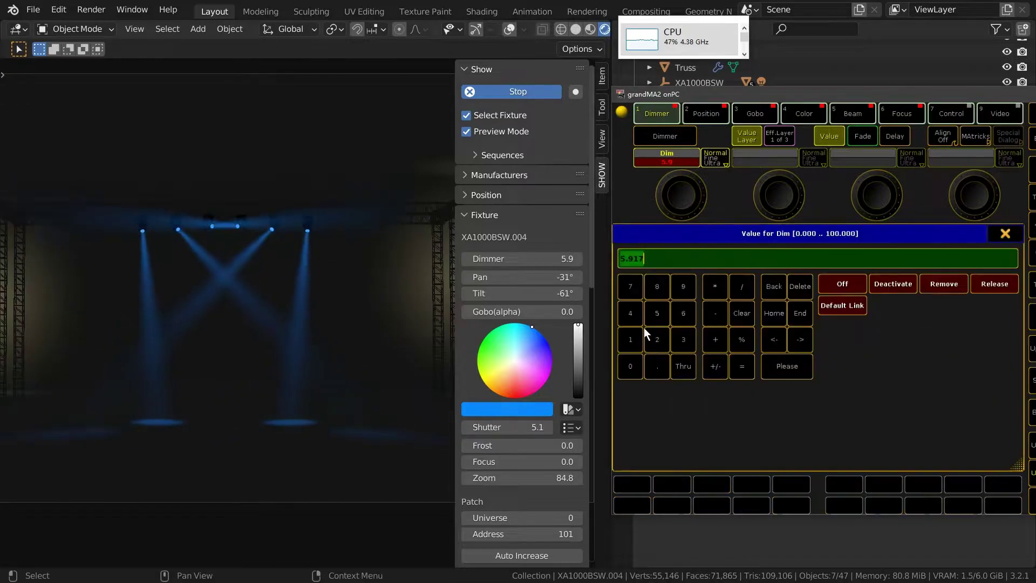
{"action": "left_click", "coordinate": [632, 361]}
{"action": "left_click", "coordinate": [633, 361]}
{"action": "left_click", "coordinate": [785, 368]}
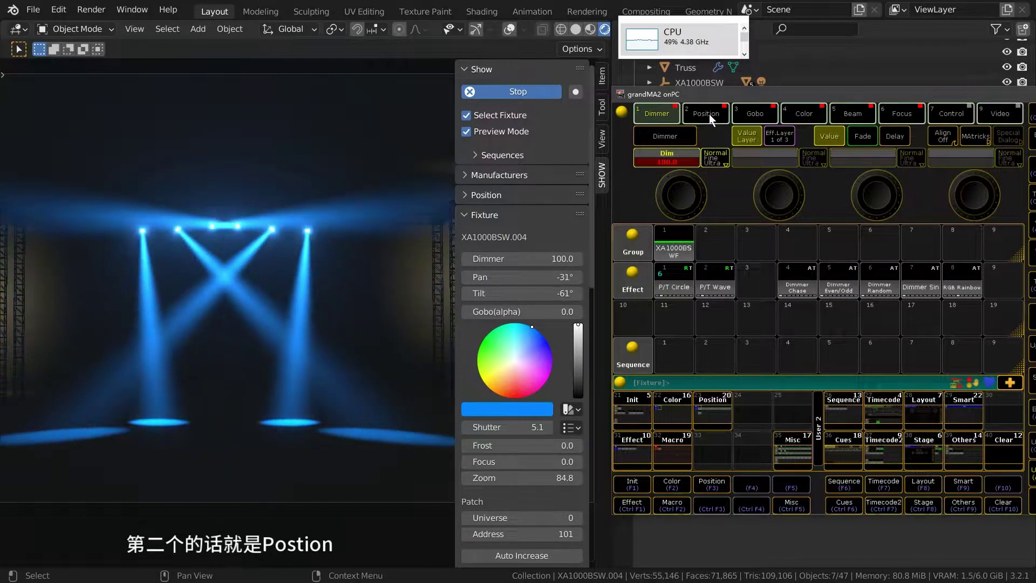
Under Position, swing the beams left with the Pan encoder, then reset Pan to 0
{"action": "left_click", "coordinate": [703, 117]}
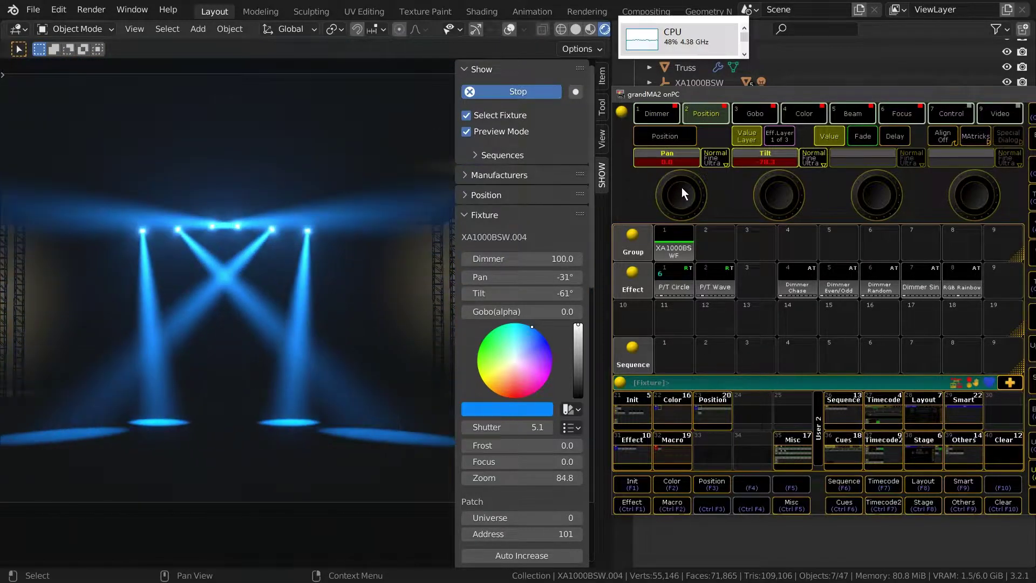
{"action": "mouse_move", "coordinate": [678, 189]}
{"action": "left_mouse_down"}
{"action": "mouse_move", "coordinate": [684, 212]}
{"action": "mouse_move", "coordinate": [656, 196]}
{"action": "mouse_move", "coordinate": [707, 200]}
{"action": "mouse_move", "coordinate": [656, 187]}
{"action": "left_mouse_up"}
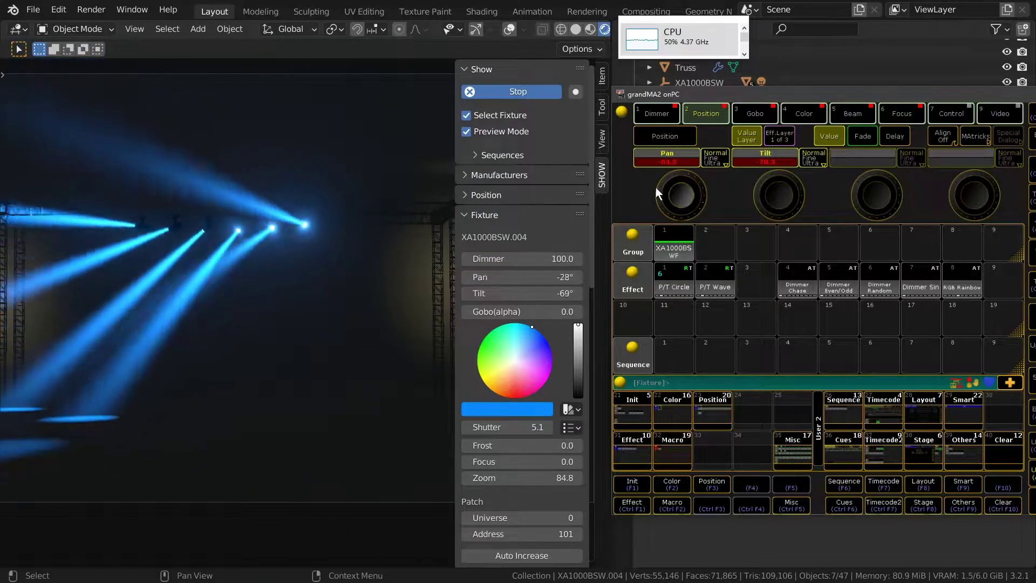
{"action": "left_click", "coordinate": [676, 162]}
{"action": "left_click", "coordinate": [777, 374]}
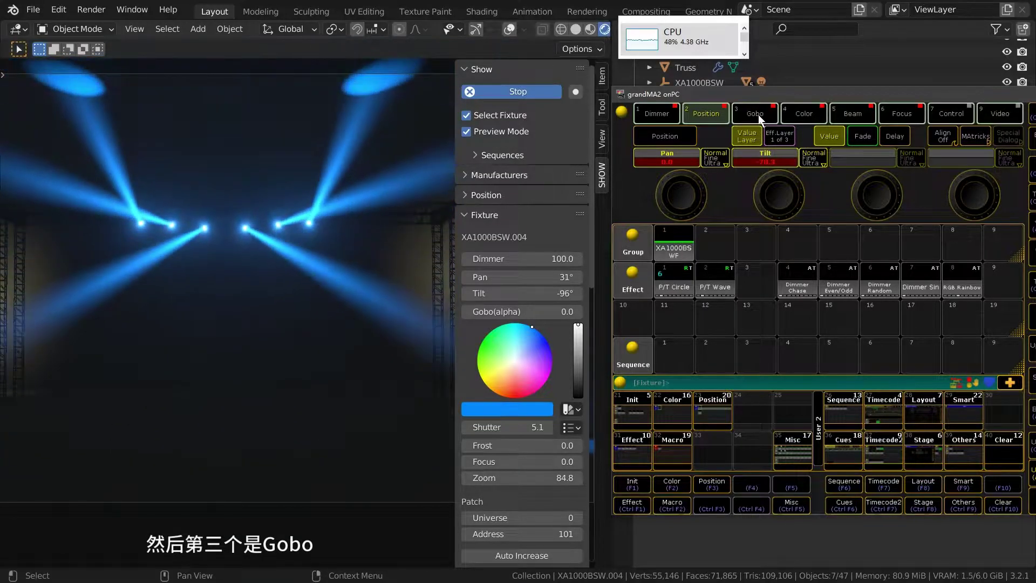
Split the beams with Gobo G1 at 100, try 55, then return G1 to 0 open
{"action": "left_click", "coordinate": [759, 114]}
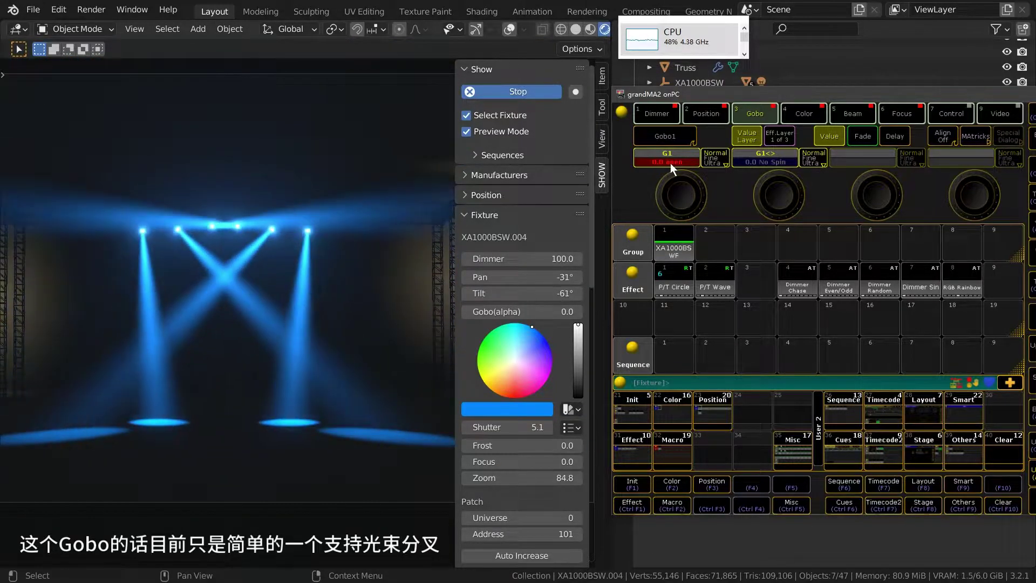
{"action": "left_click", "coordinate": [671, 163]}
{"action": "left_click", "coordinate": [630, 373]}
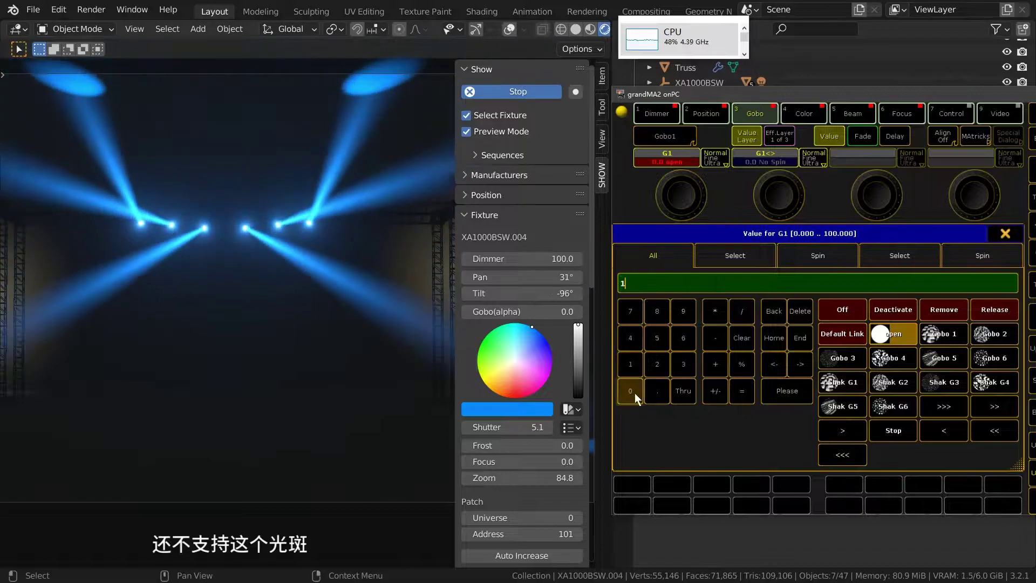
{"action": "left_click", "coordinate": [631, 391]}
{"action": "left_click", "coordinate": [630, 391]}
{"action": "left_click", "coordinate": [763, 400]}
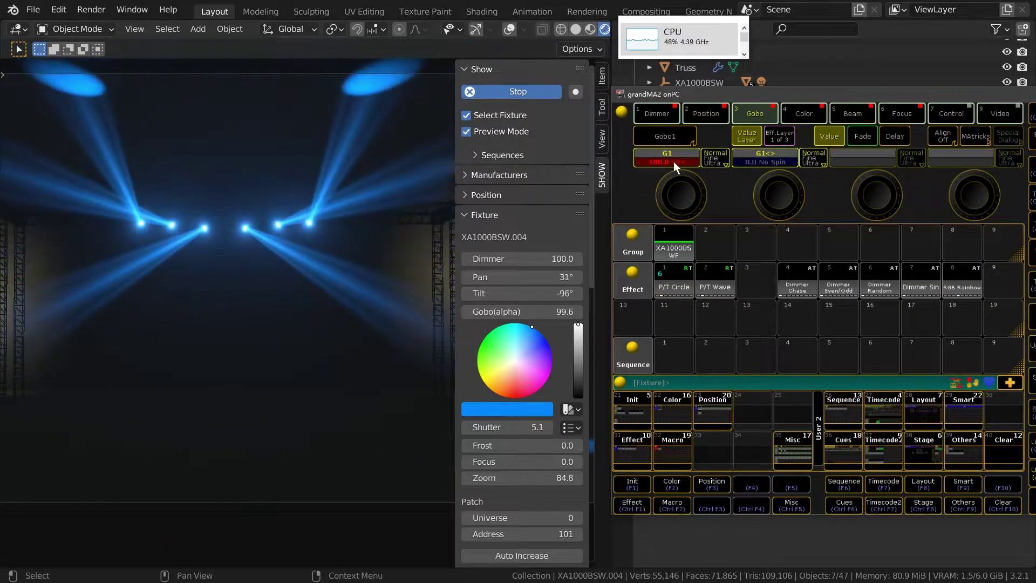
{"action": "left_click", "coordinate": [674, 161]}
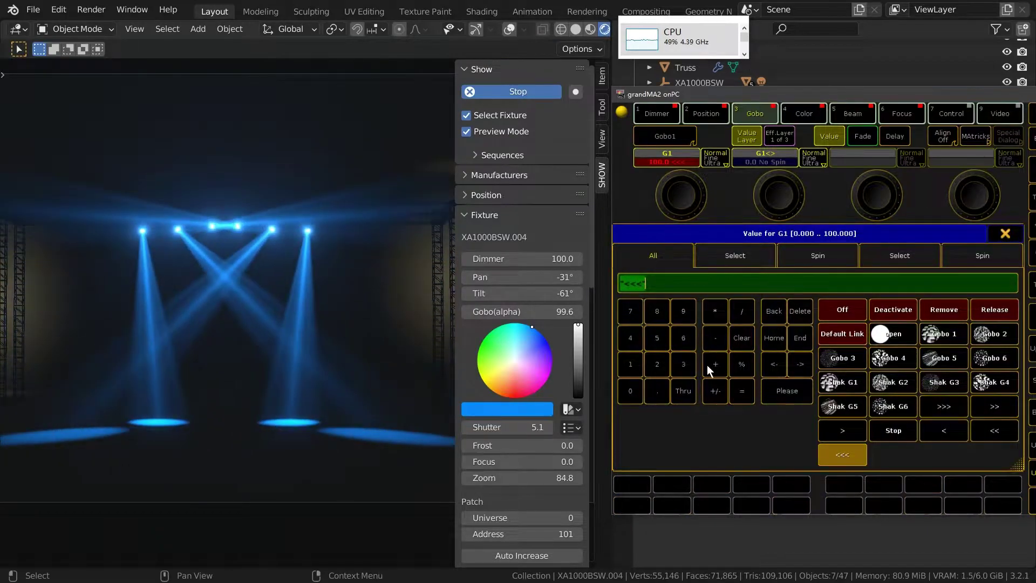
{"action": "left_click", "coordinate": [658, 339]}
{"action": "left_click", "coordinate": [785, 391]}
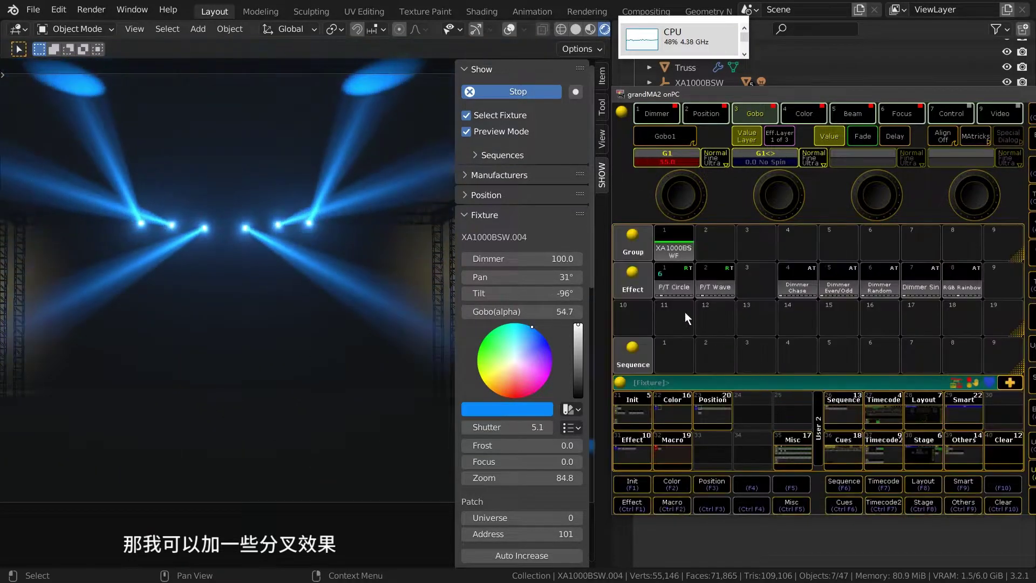
{"action": "left_click", "coordinate": [675, 164]}
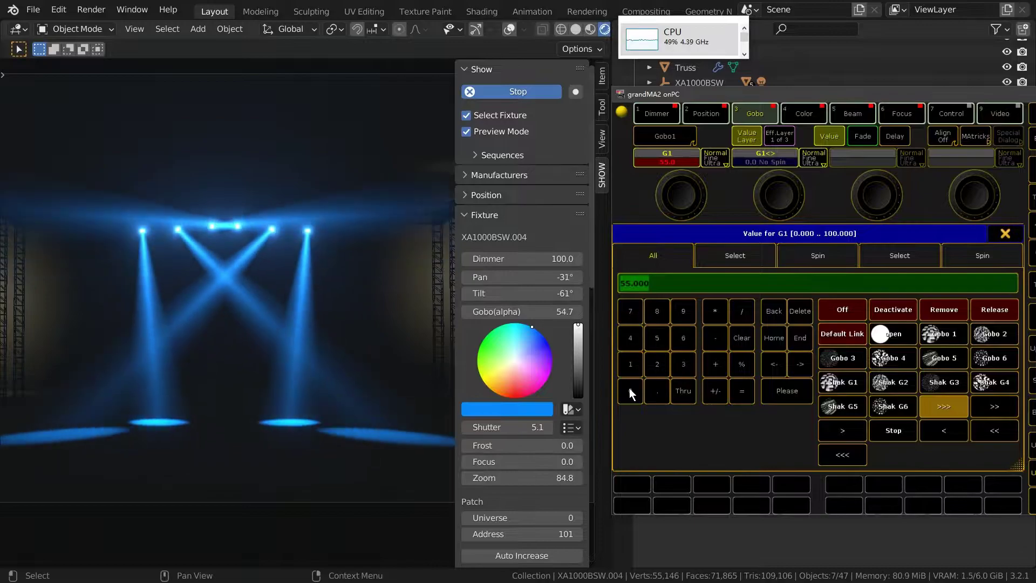
{"action": "left_click", "coordinate": [629, 388]}
{"action": "left_click", "coordinate": [768, 394]}
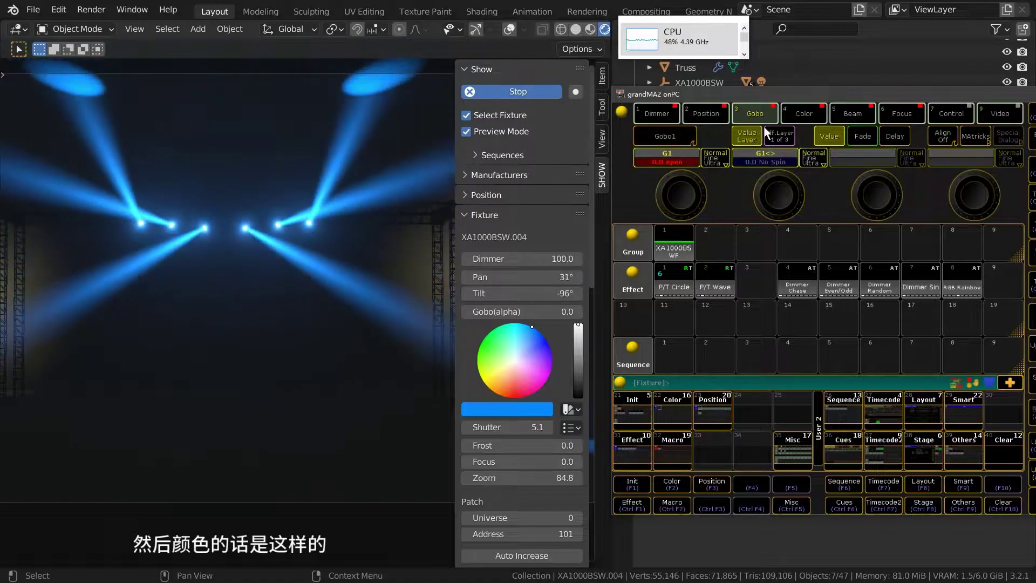
Cycle colour wheel C1 through Color 4, 3, 2 and 1, ending on open white
{"action": "left_click", "coordinate": [809, 112]}
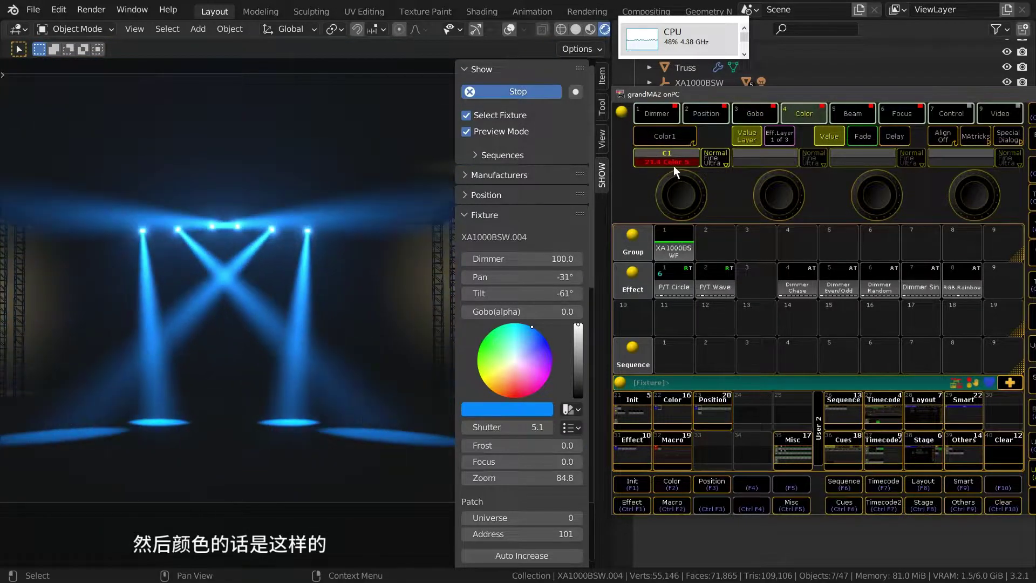
{"action": "left_click", "coordinate": [676, 162]}
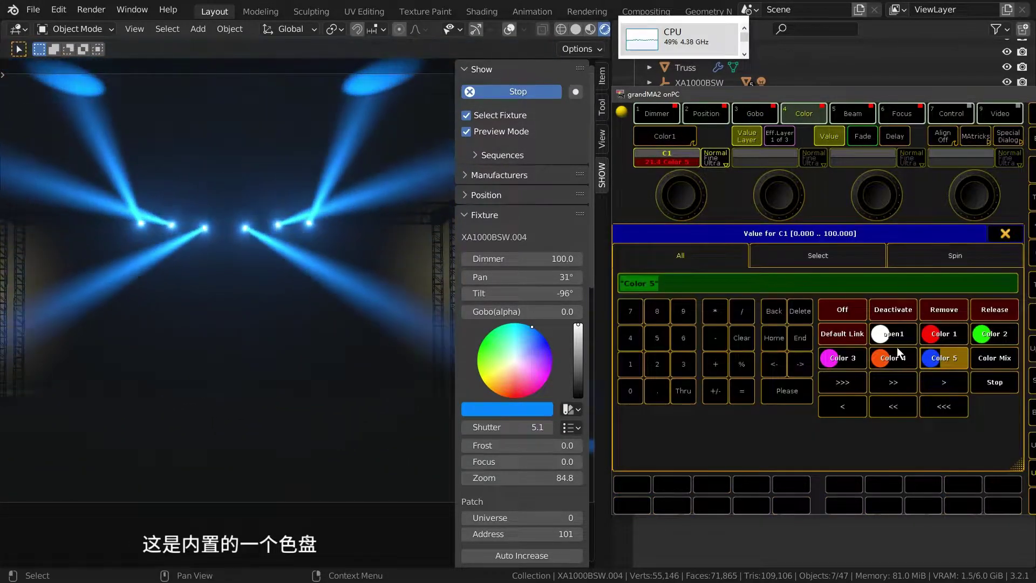
{"action": "left_click", "coordinate": [892, 358]}
{"action": "left_click", "coordinate": [685, 178]}
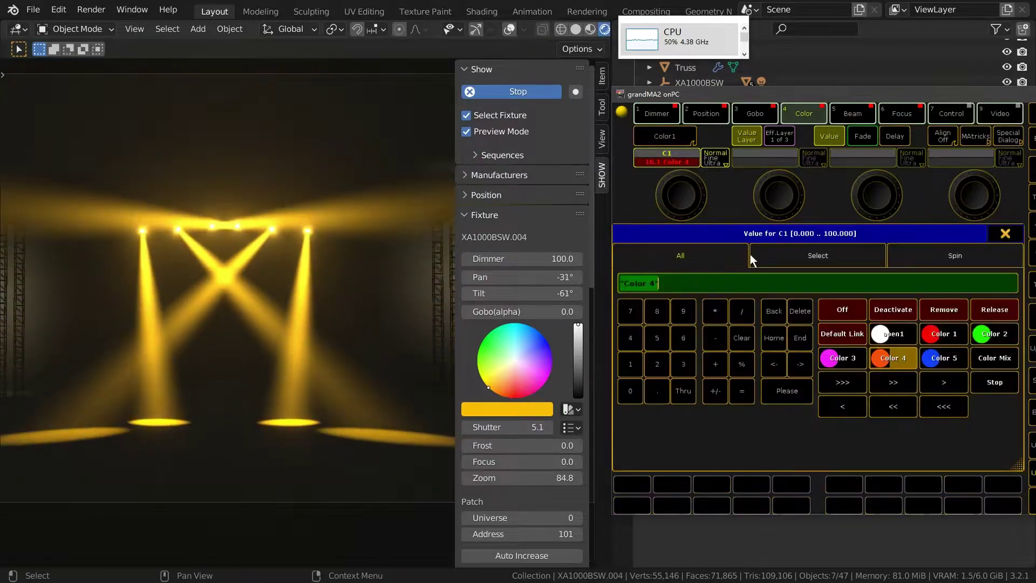
{"action": "left_click", "coordinate": [843, 358]}
{"action": "left_click", "coordinate": [662, 161]}
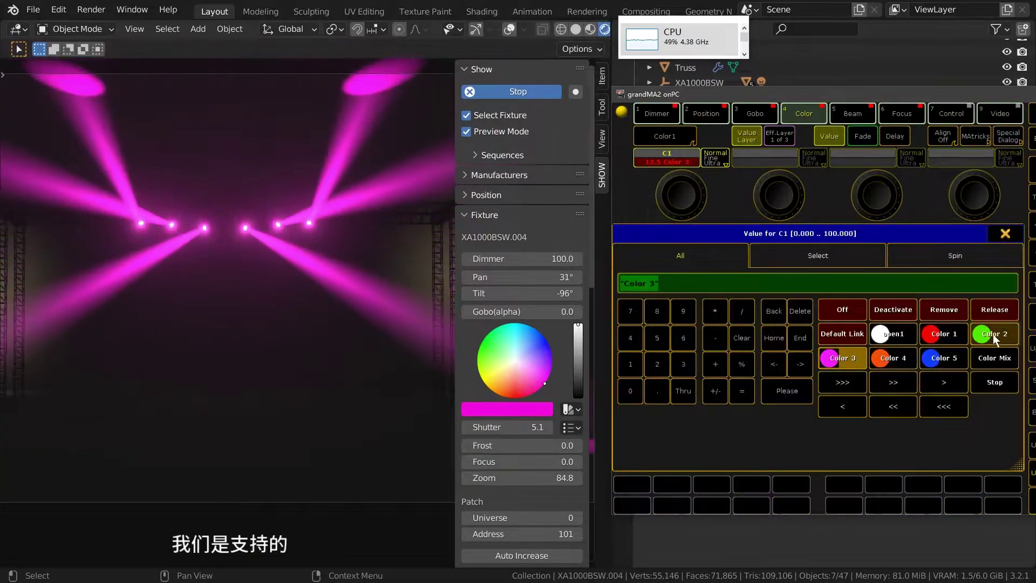
{"action": "left_click", "coordinate": [994, 333]}
{"action": "left_click", "coordinate": [676, 160]}
{"action": "left_click", "coordinate": [938, 341]}
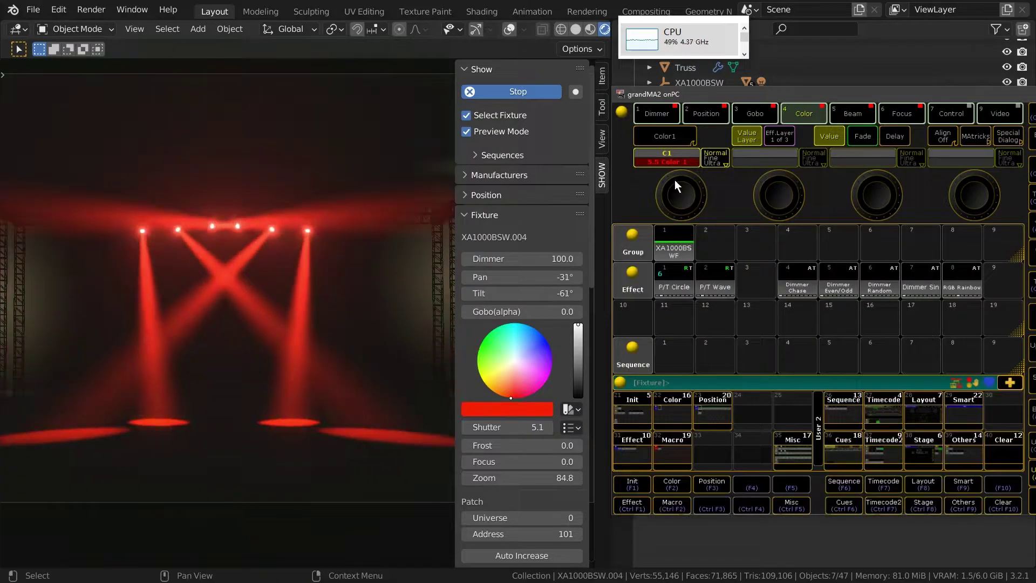
{"action": "left_click", "coordinate": [672, 161]}
{"action": "left_click", "coordinate": [885, 332]}
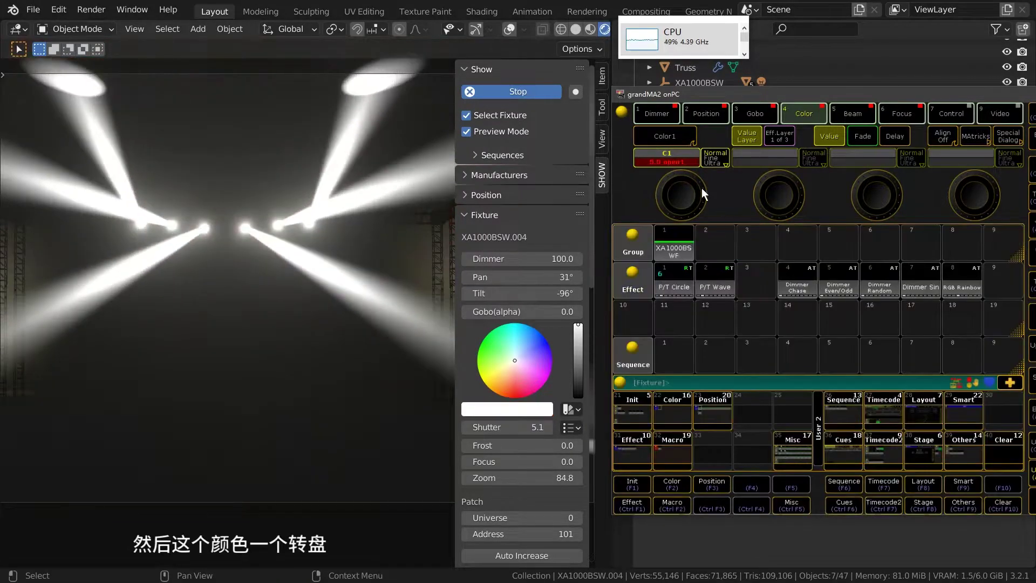
Spin the colour wheel fast, slow it to medium and slower, then page Color to MixColor
{"action": "left_click", "coordinate": [679, 162]}
{"action": "left_click", "coordinate": [846, 384]}
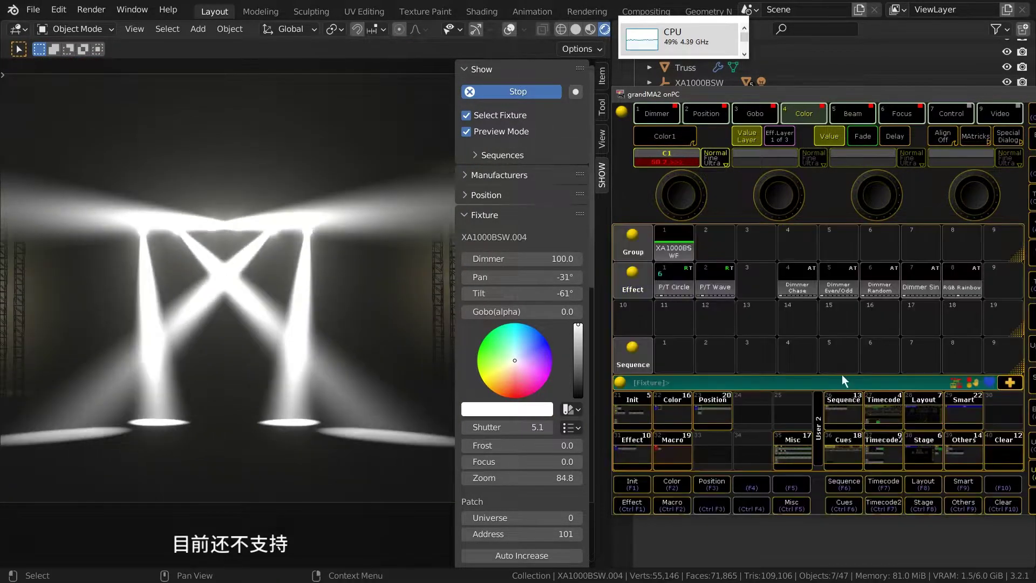
{"action": "left_click", "coordinate": [666, 163]}
{"action": "left_click", "coordinate": [901, 380]}
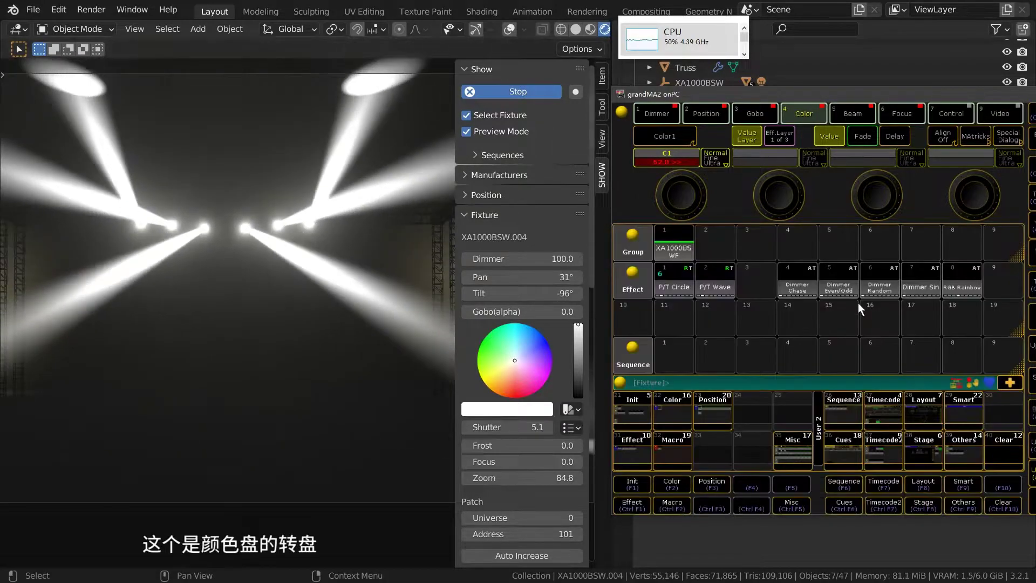
{"action": "left_click", "coordinate": [672, 161]}
{"action": "left_click", "coordinate": [946, 379]}
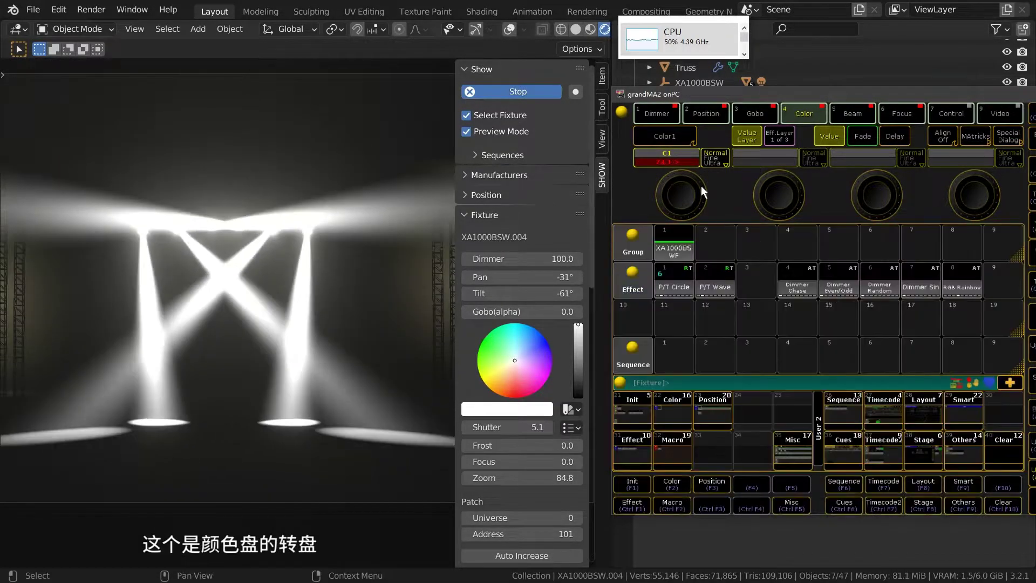
{"action": "left_click", "coordinate": [675, 162]}
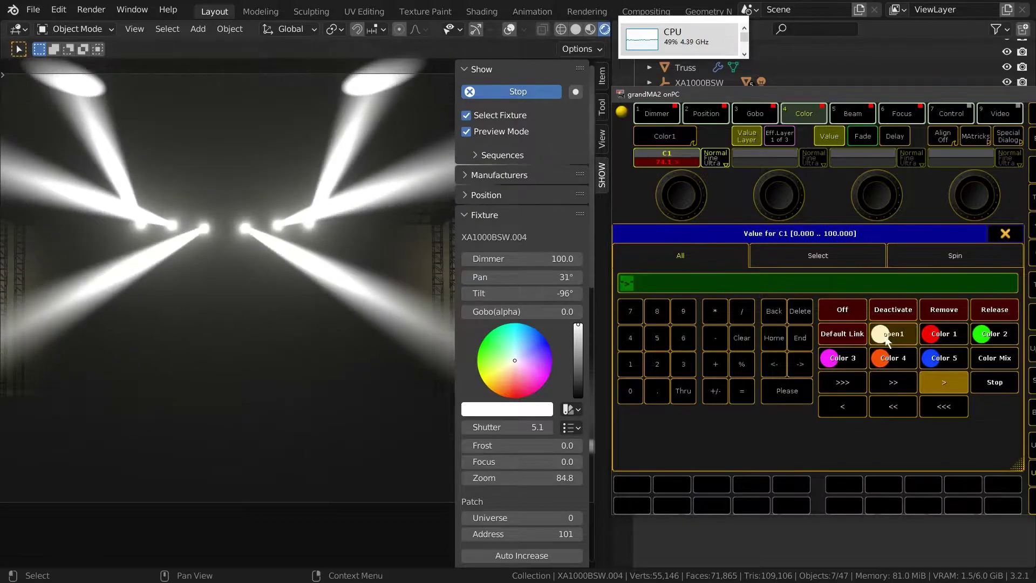
{"action": "left_click", "coordinate": [873, 357]}
{"action": "left_click", "coordinate": [664, 137]}
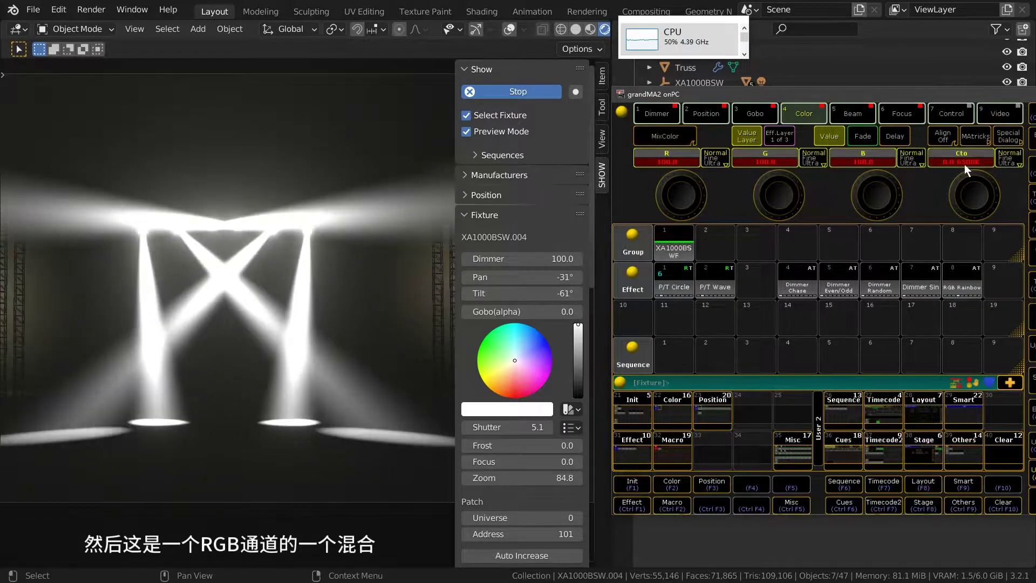
Try green, warm white and pale pink on the beams in the colour picker
{"action": "left_click", "coordinate": [1006, 135]}
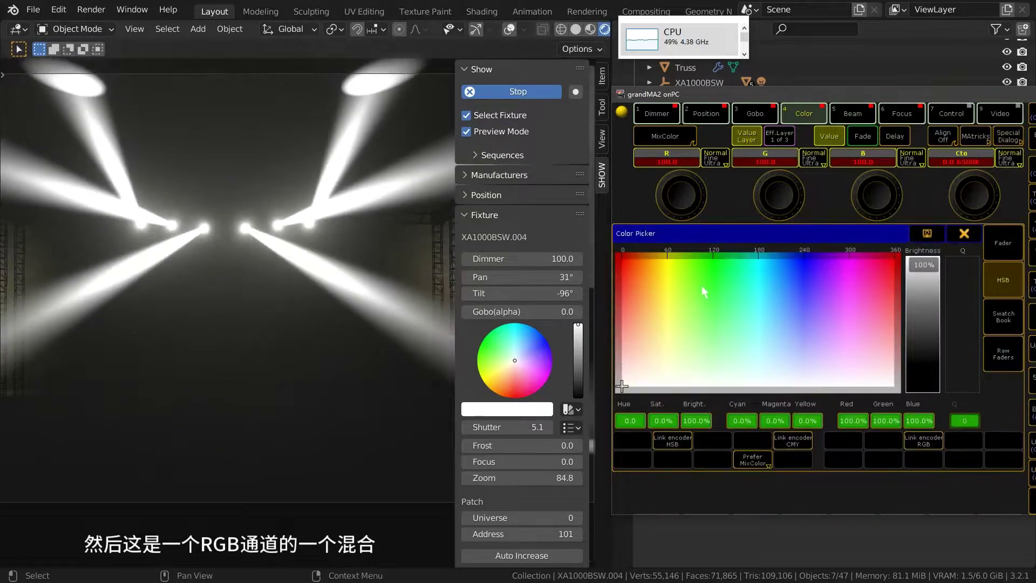
{"action": "left_click", "coordinate": [714, 265]}
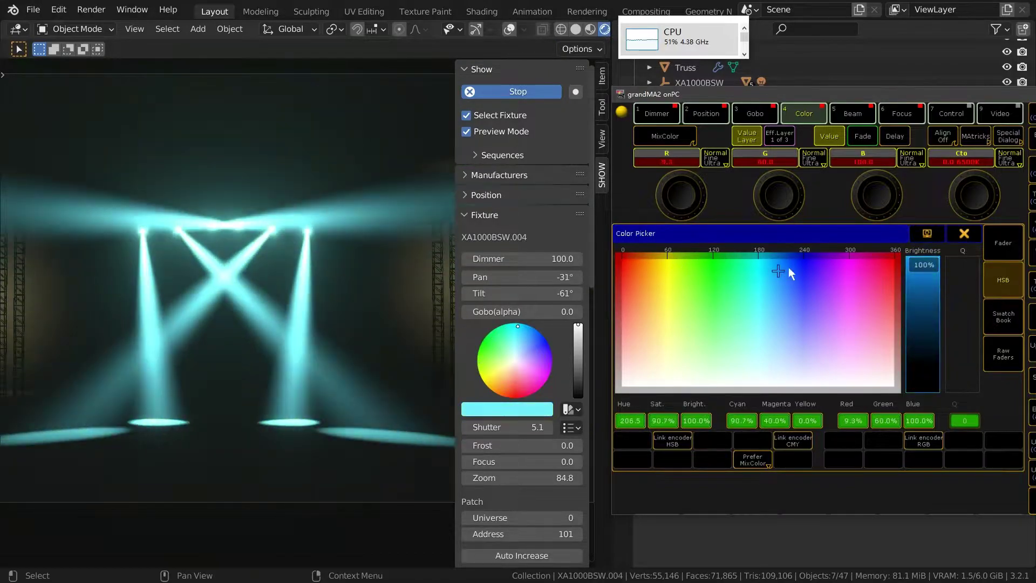
{"action": "mouse_move", "coordinate": [789, 267]}
{"action": "left_mouse_down"}
{"action": "mouse_move", "coordinate": [853, 273]}
{"action": "mouse_move", "coordinate": [872, 264]}
{"action": "mouse_move", "coordinate": [647, 321]}
{"action": "left_mouse_up"}
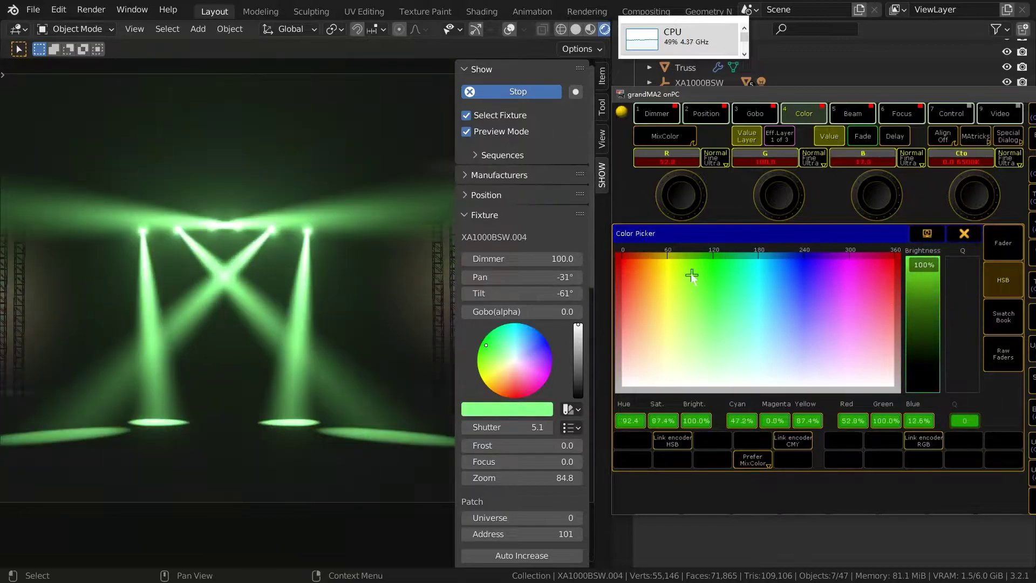
{"action": "mouse_move", "coordinate": [692, 276]}
{"action": "left_mouse_down"}
{"action": "mouse_move", "coordinate": [667, 267]}
{"action": "mouse_move", "coordinate": [893, 262]}
{"action": "mouse_move", "coordinate": [838, 337]}
{"action": "left_mouse_up"}
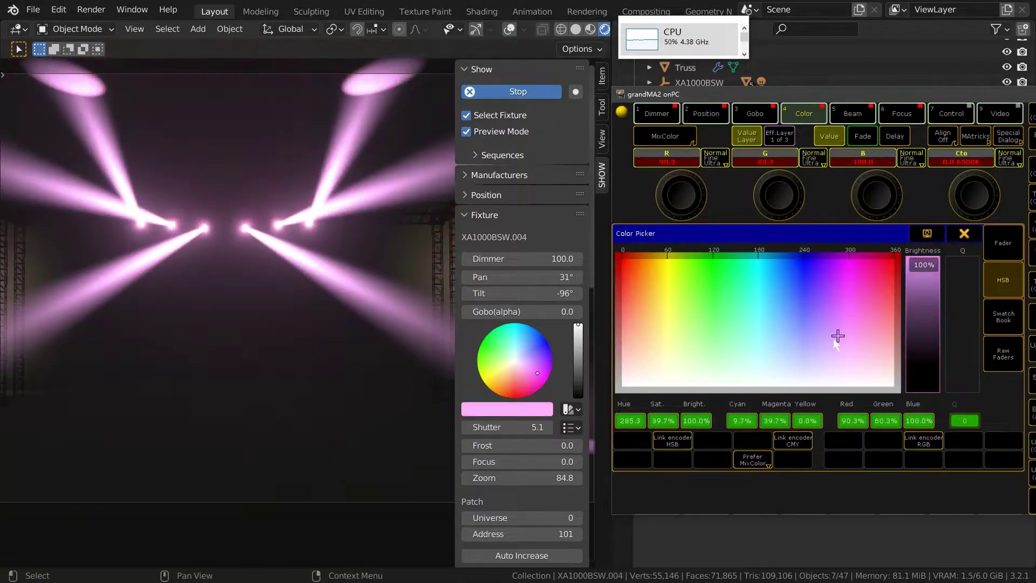
{"action": "left_click", "coordinate": [964, 238]}
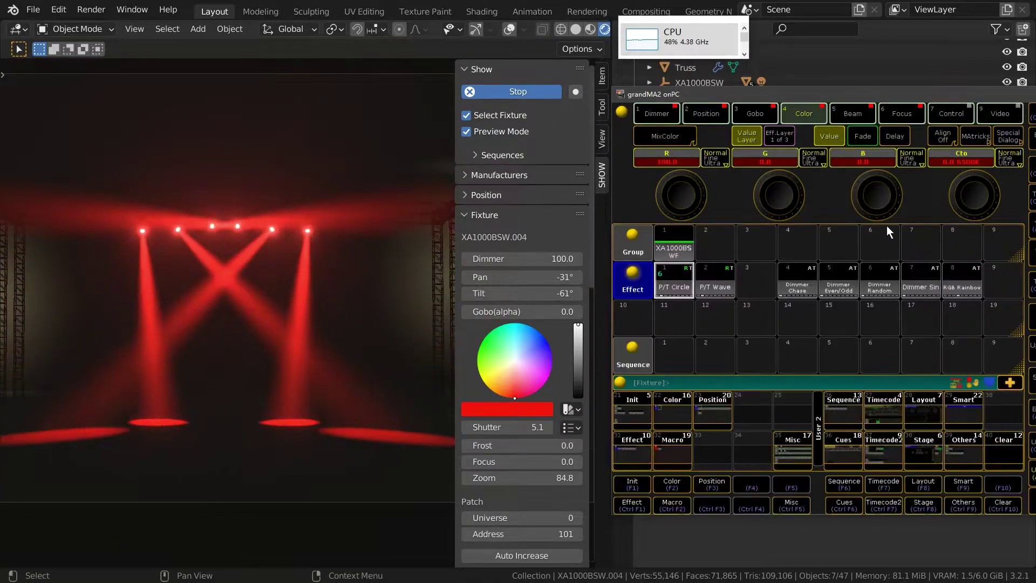
Check the Beam attributes, then turn the beams cyan in the colour picker
{"action": "left_click", "coordinate": [813, 115]}
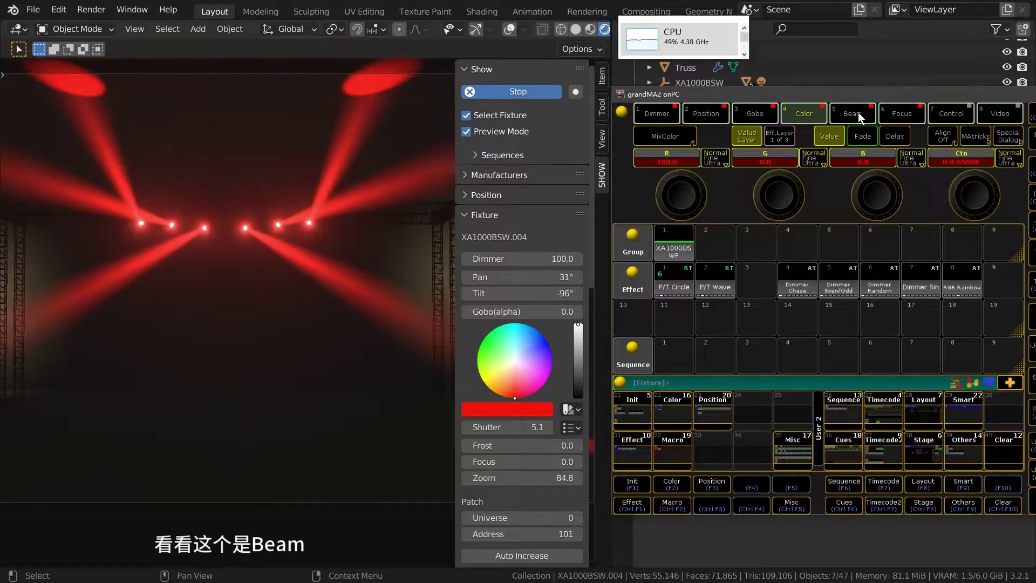
{"action": "left_click", "coordinate": [858, 112]}
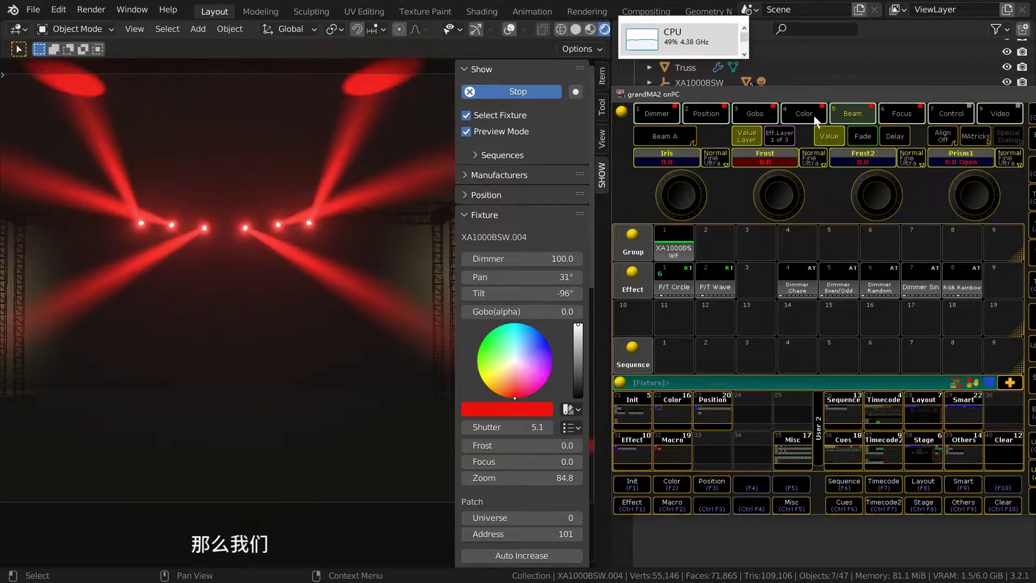
{"action": "left_click", "coordinate": [812, 115]}
{"action": "left_click", "coordinate": [1000, 143]}
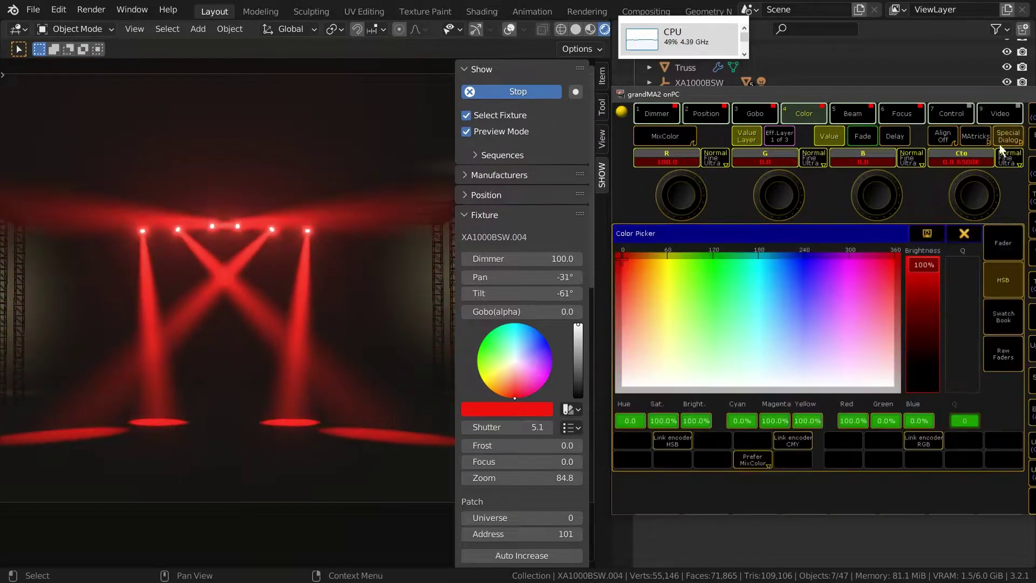
{"action": "left_click", "coordinate": [788, 289]}
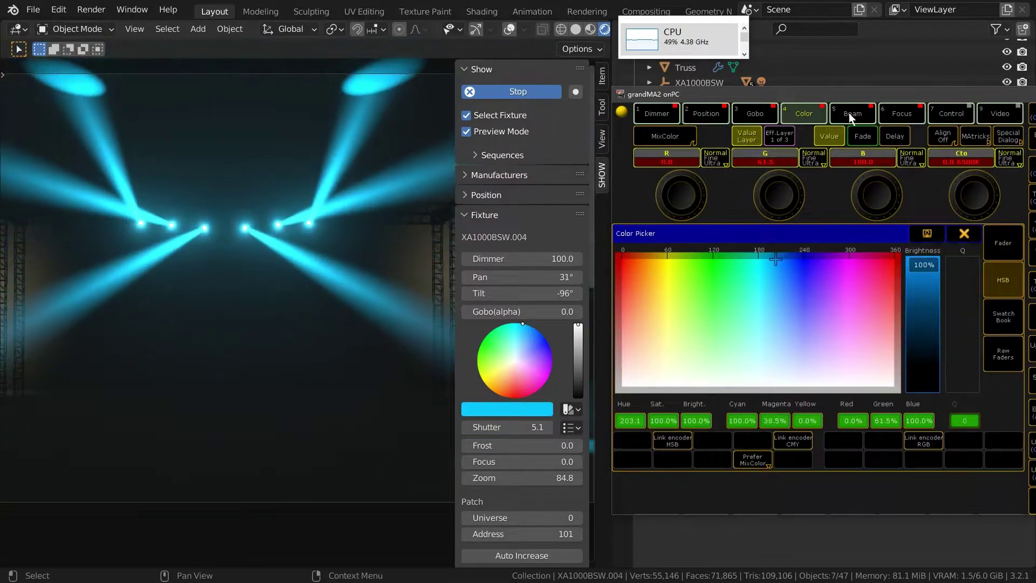
{"action": "left_click", "coordinate": [850, 113]}
Frost the beams at 100, lower Frost to about 87, then set it to 55
{"action": "left_click", "coordinate": [775, 162]}
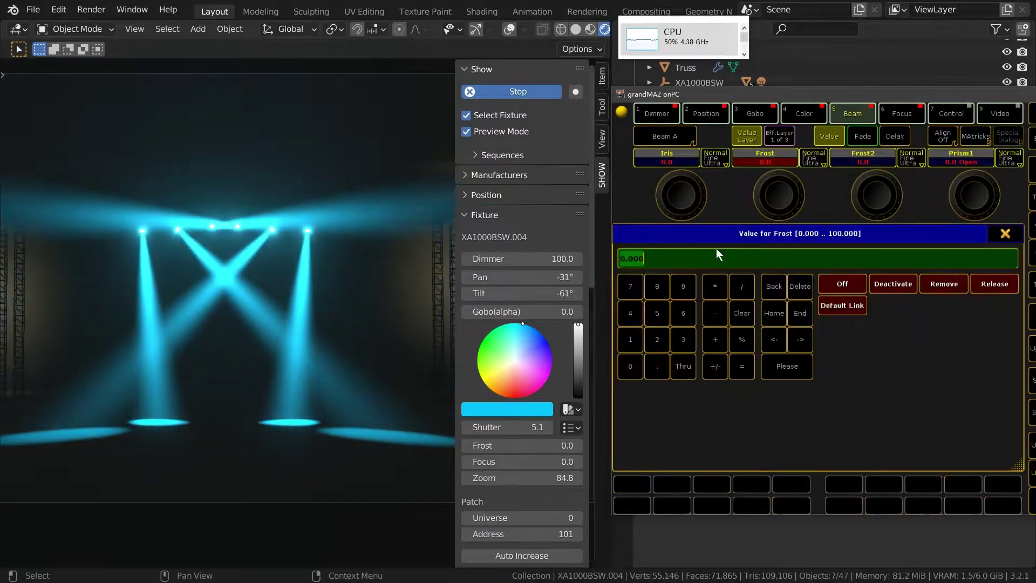
{"action": "left_click", "coordinate": [639, 342]}
{"action": "left_click", "coordinate": [638, 365]}
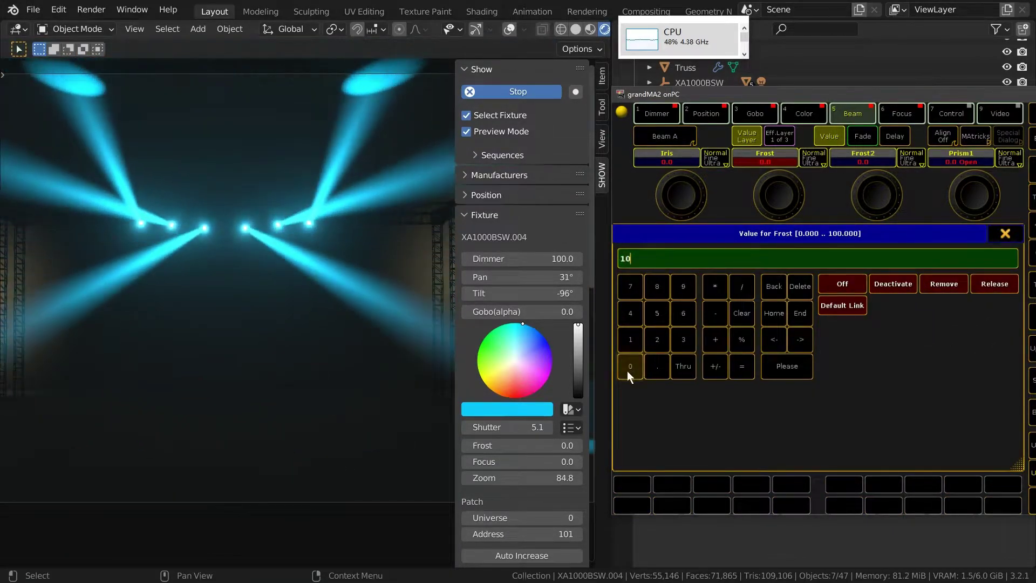
{"action": "left_click", "coordinate": [783, 370]}
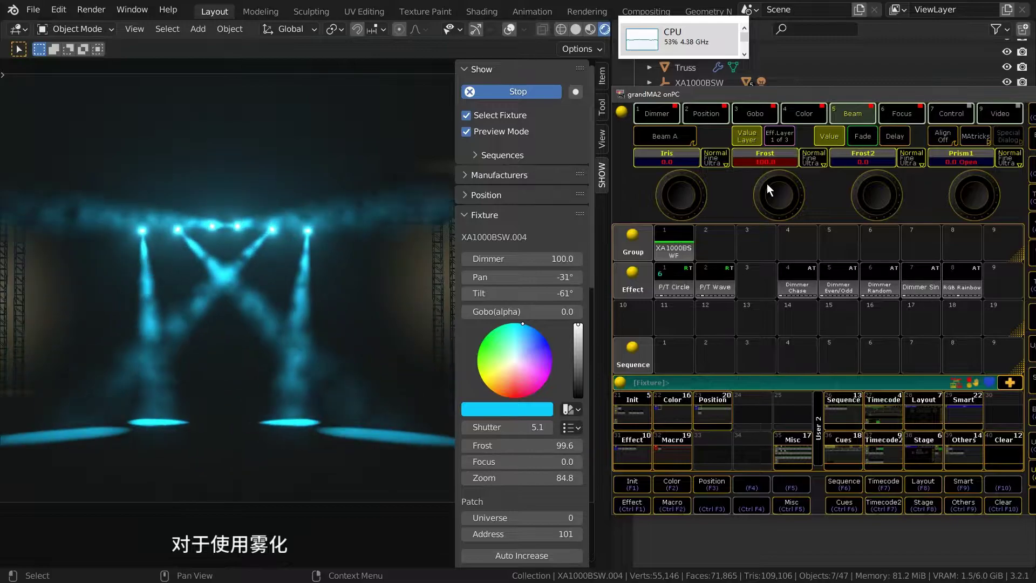
{"action": "mouse_move", "coordinate": [766, 184]}
{"action": "left_mouse_down"}
{"action": "mouse_move", "coordinate": [805, 197]}
{"action": "mouse_move", "coordinate": [804, 181]}
{"action": "mouse_move", "coordinate": [775, 157]}
{"action": "left_mouse_up"}
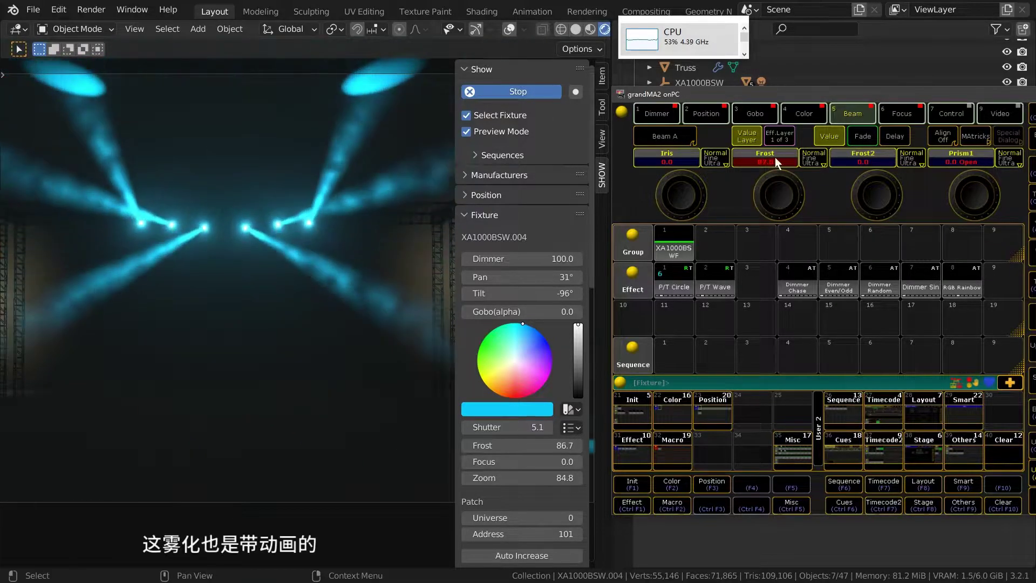
{"action": "left_click", "coordinate": [773, 165]}
{"action": "left_click", "coordinate": [658, 314]}
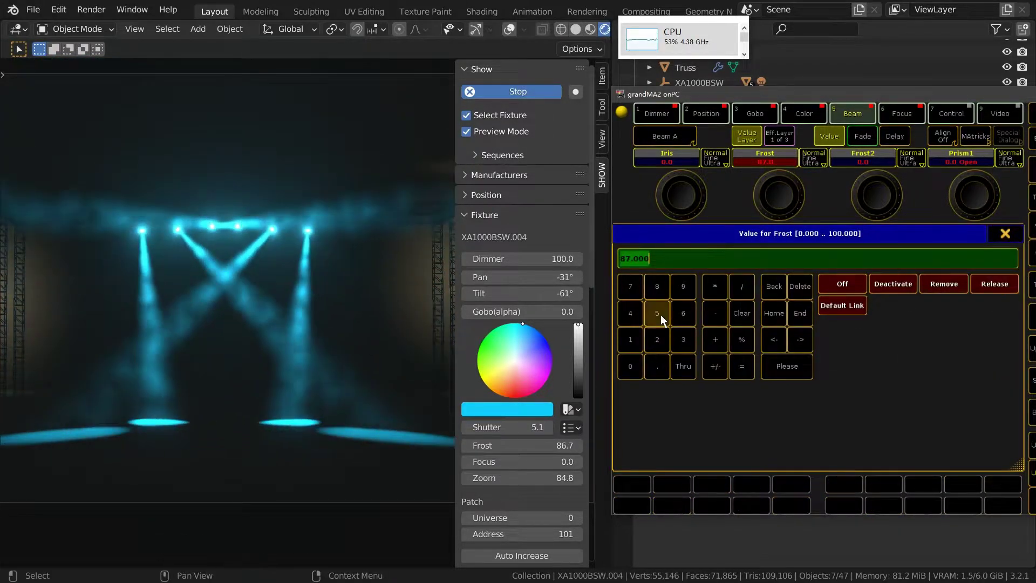
{"action": "left_click", "coordinate": [778, 361]}
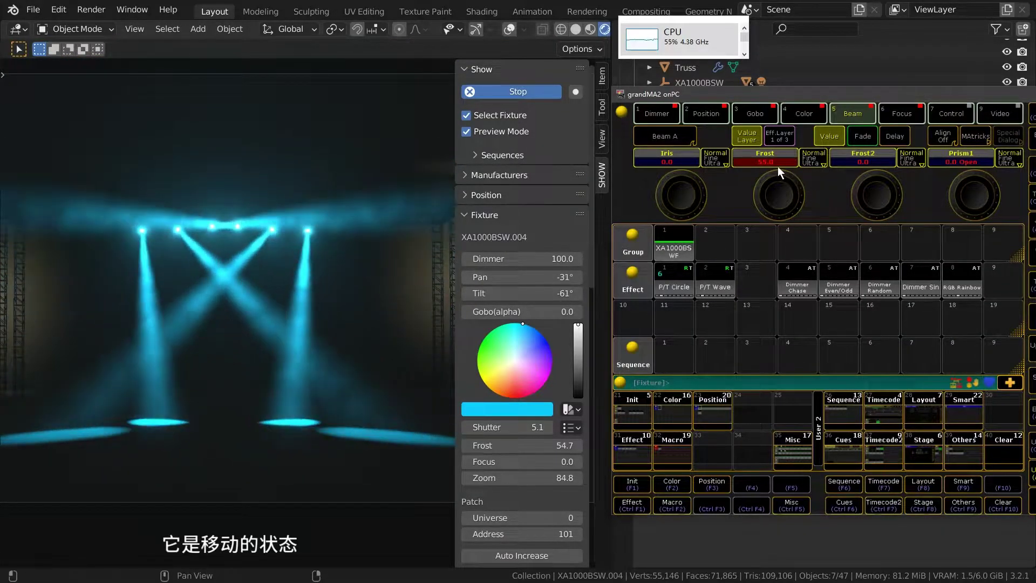
Check the Shutter choices without changing them, then set Frost back to 0
{"action": "left_click", "coordinate": [664, 136]}
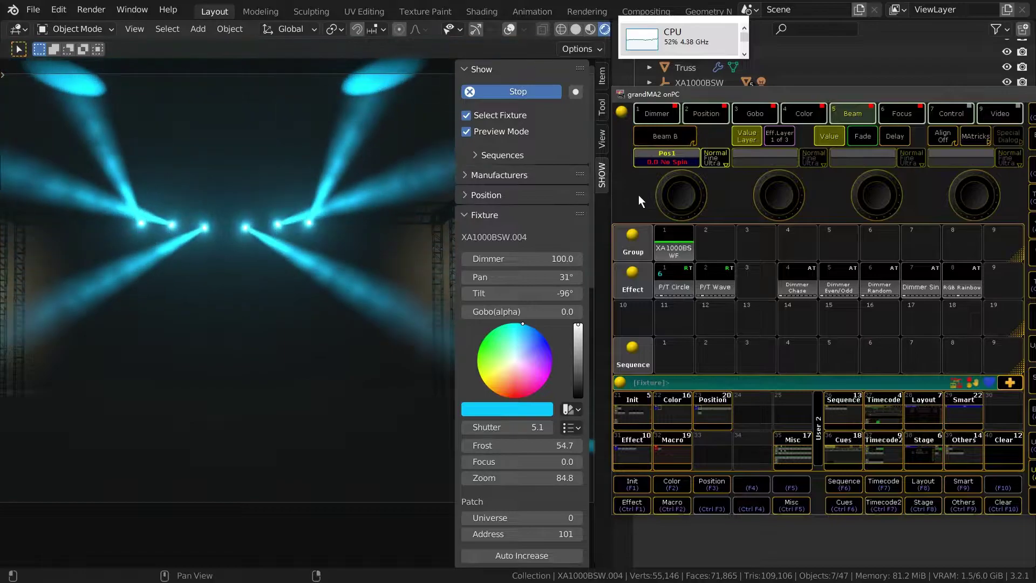
{"action": "left_click", "coordinate": [670, 137]}
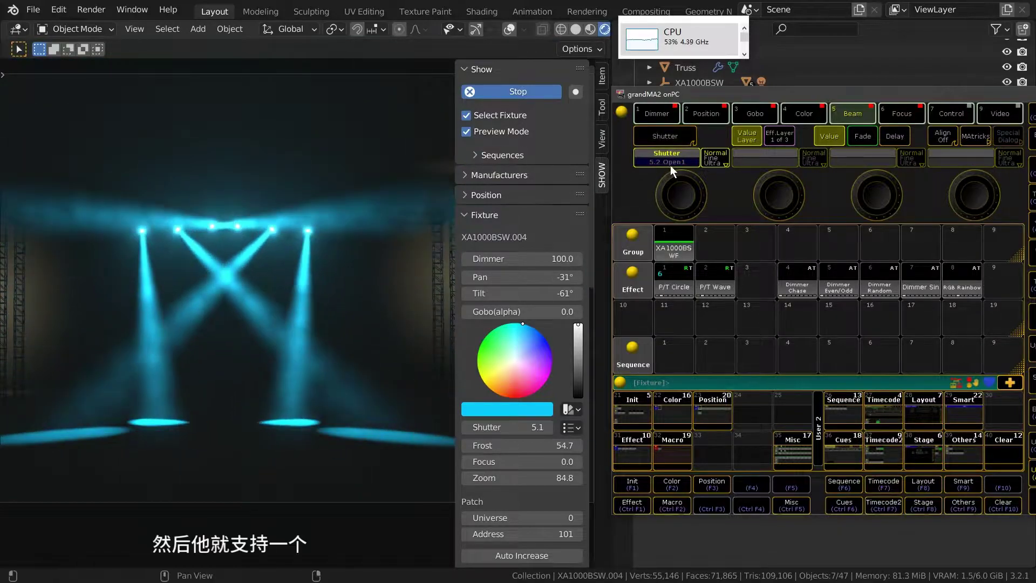
{"action": "left_click", "coordinate": [671, 164]}
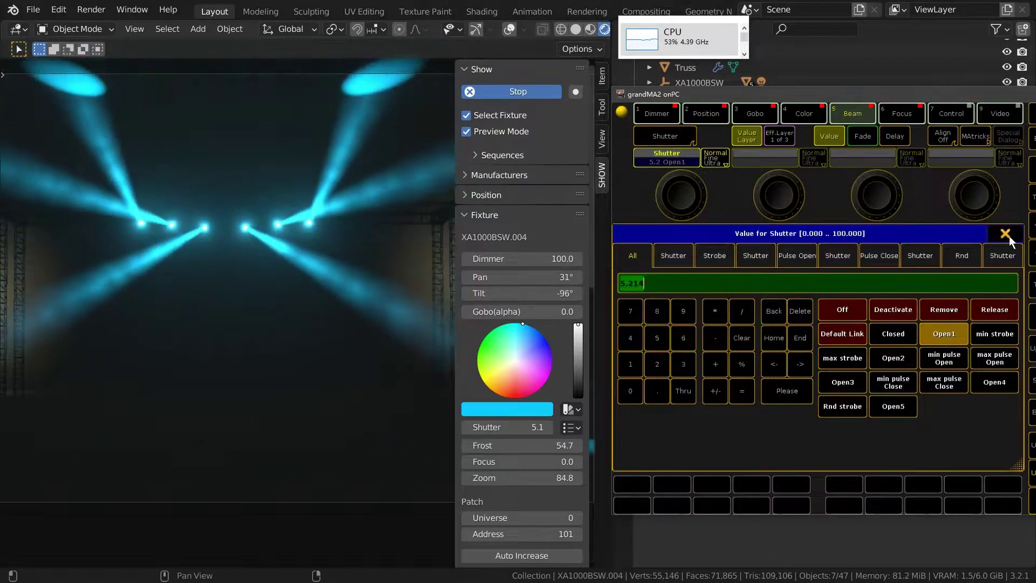
{"action": "left_click", "coordinate": [1008, 235]}
{"action": "left_click", "coordinate": [675, 137]}
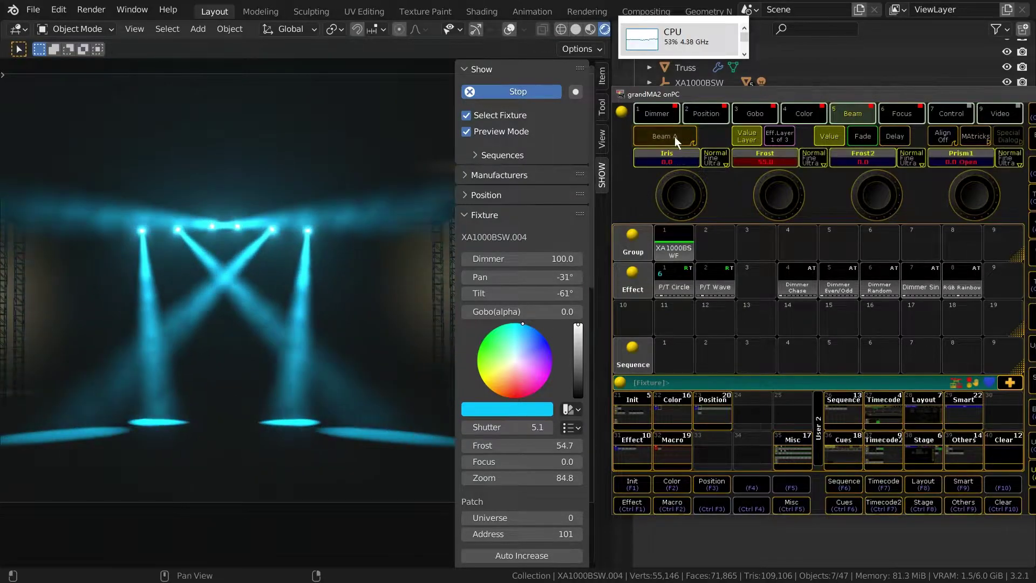
{"action": "left_click", "coordinate": [772, 158]}
{"action": "left_click", "coordinate": [639, 371]}
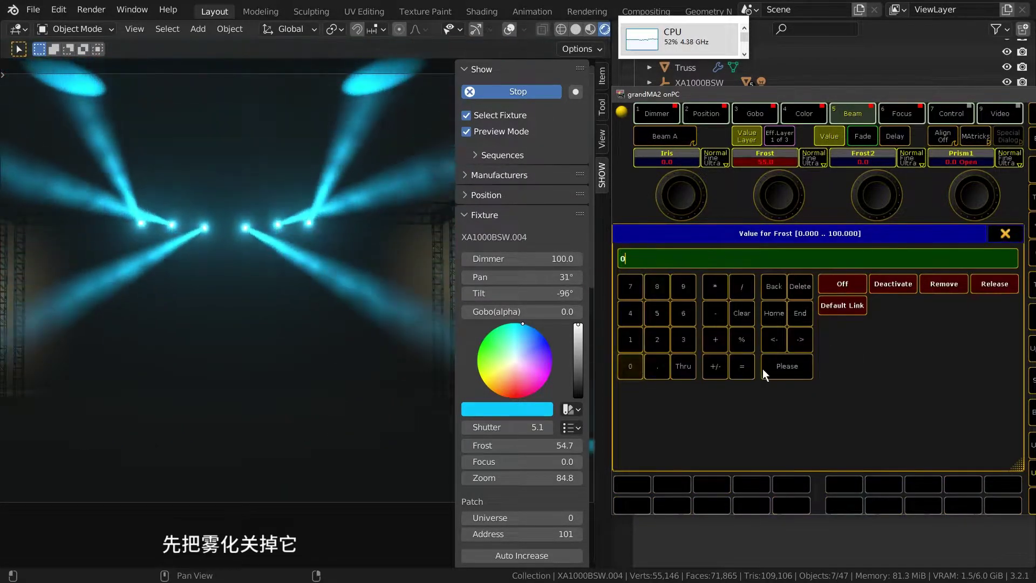
{"action": "left_click", "coordinate": [764, 367]}
{"action": "left_click", "coordinate": [674, 140]}
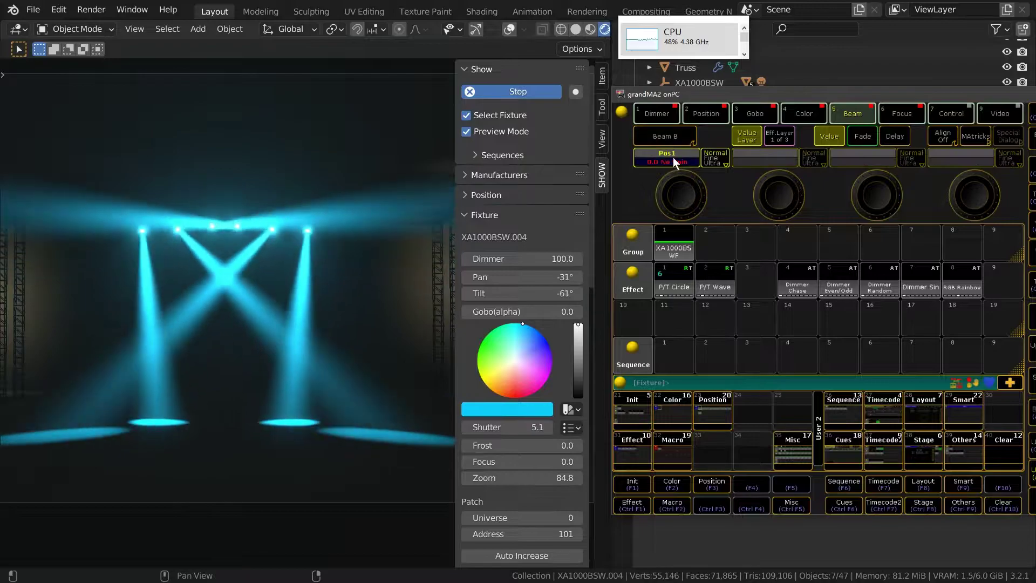
Set Shutter to min strobe, then max strobe, lower it to about 48.2, and enter Off
{"action": "left_click", "coordinate": [672, 162]}
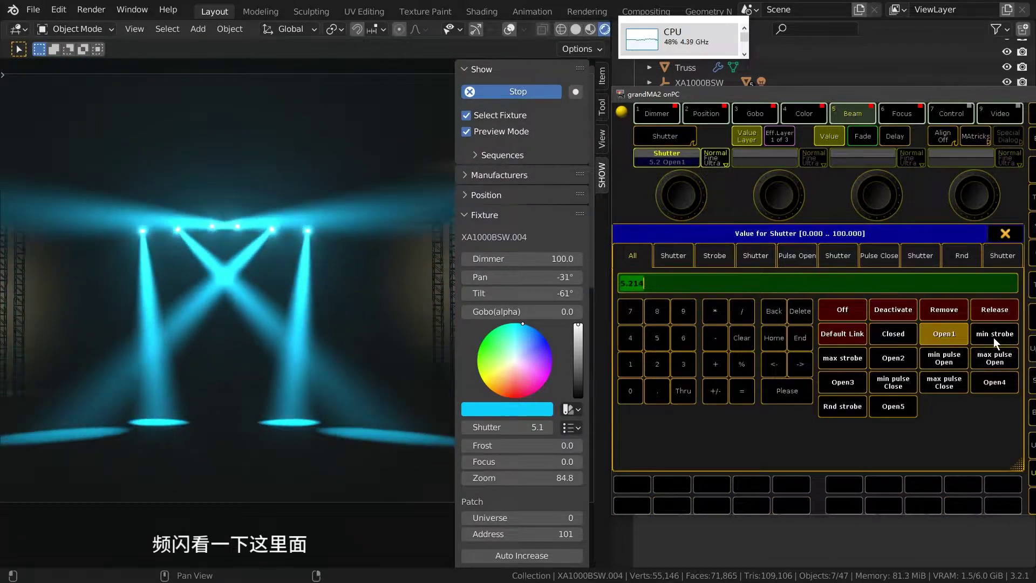
{"action": "left_click", "coordinate": [998, 335]}
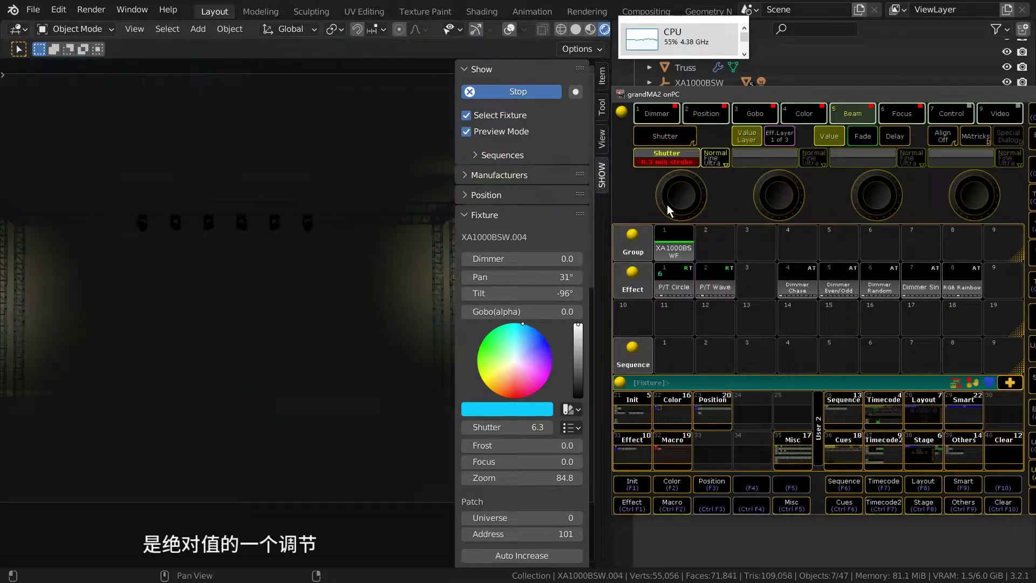
{"action": "left_click", "coordinate": [676, 163]}
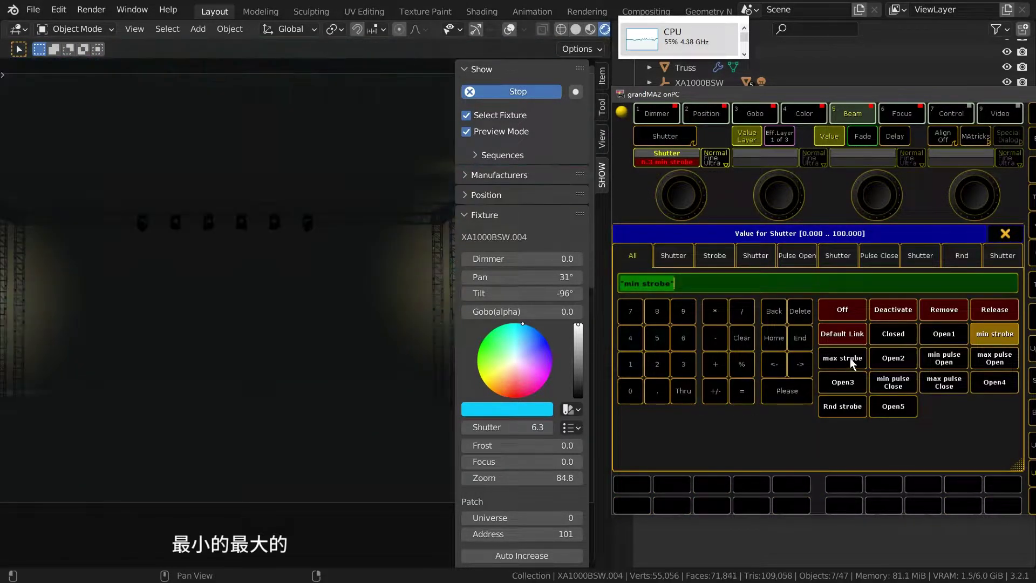
{"action": "left_click", "coordinate": [850, 358]}
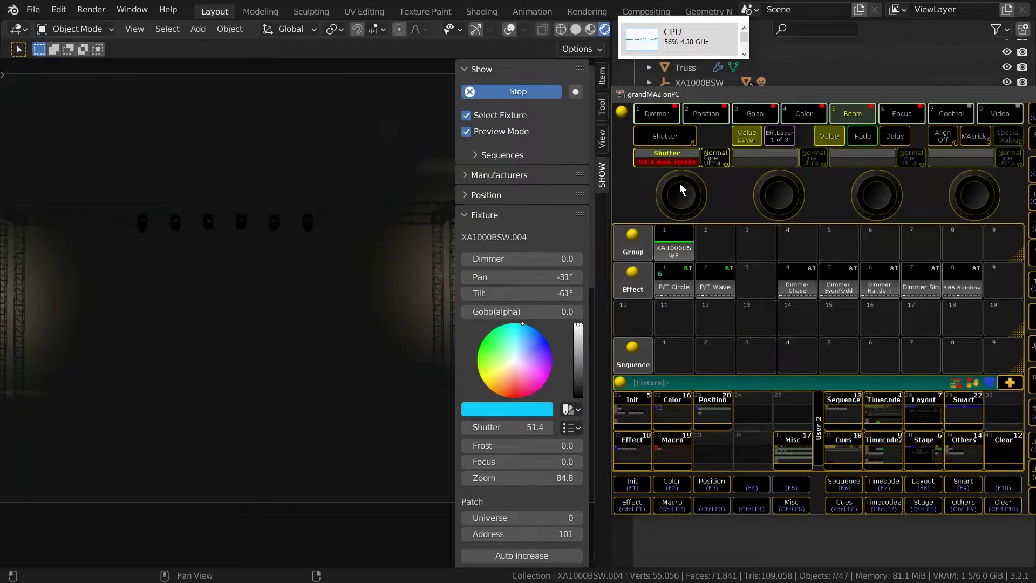
{"action": "left_click_drag", "start_coordinate": [679, 183], "coordinate": [695, 212]}
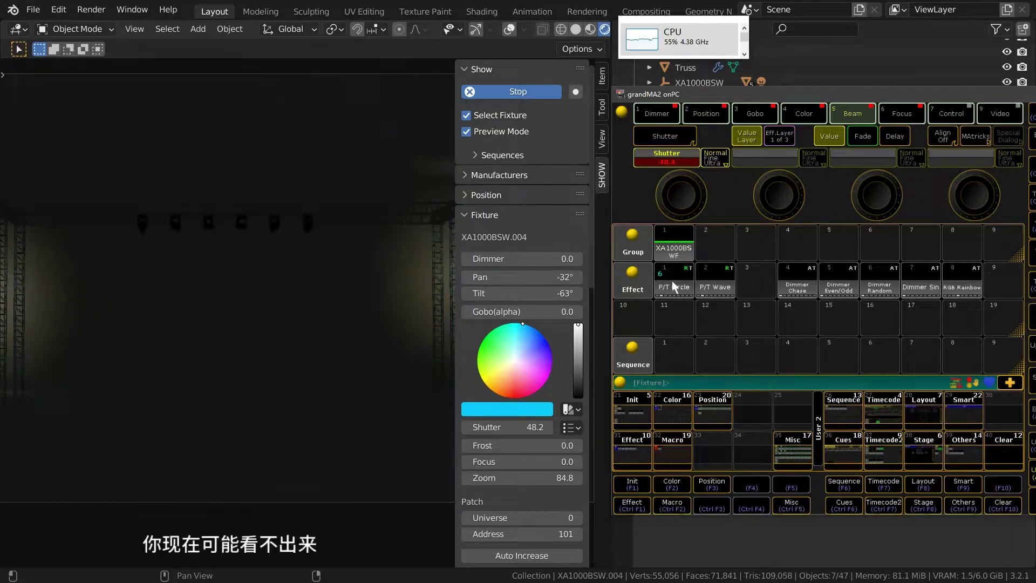
{"action": "type", "text": "Off"}
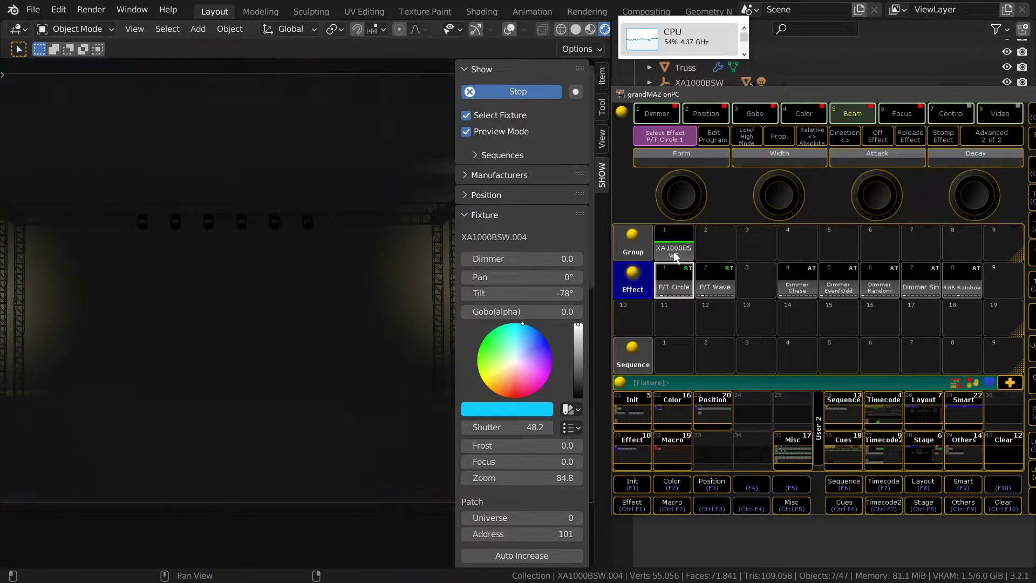
Set Tilt to 0 so the beams point straight down
{"action": "left_click", "coordinate": [753, 115]}
{"action": "left_click", "coordinate": [717, 116]}
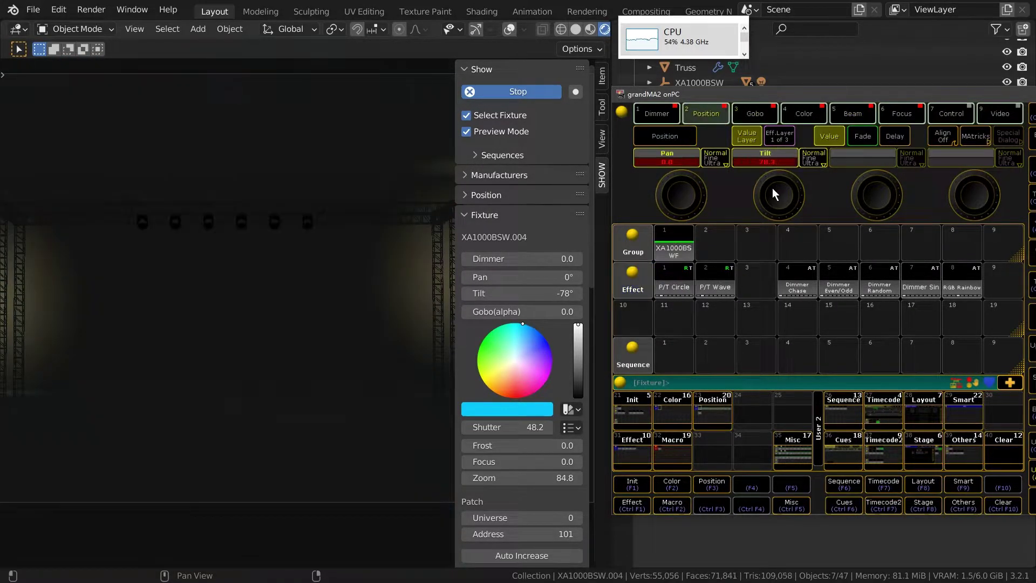
{"action": "left_click", "coordinate": [773, 185]}
{"action": "left_click", "coordinate": [635, 361]}
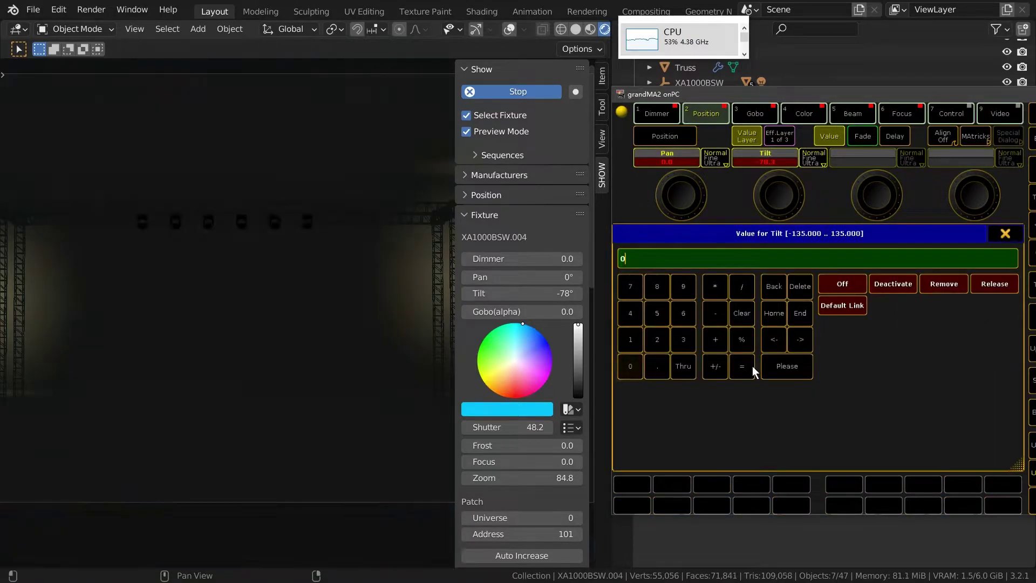
{"action": "left_click", "coordinate": [778, 366]}
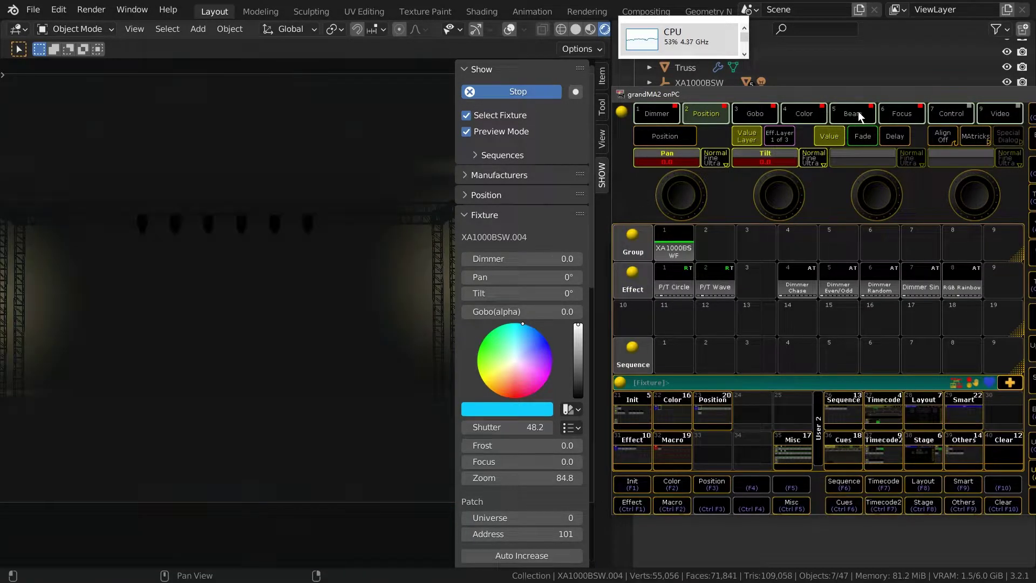
Set the Shutter to min strobe, then max strobe, under the Beam attributes
{"action": "left_click", "coordinate": [855, 119]}
{"action": "left_click", "coordinate": [664, 141]}
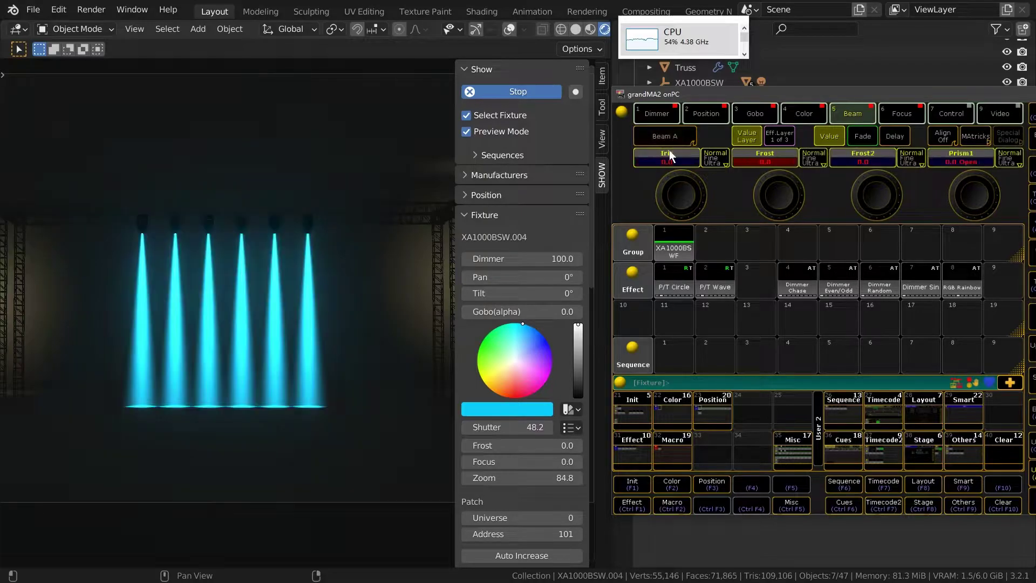
{"action": "left_click", "coordinate": [772, 161]}
{"action": "left_click", "coordinate": [663, 136]}
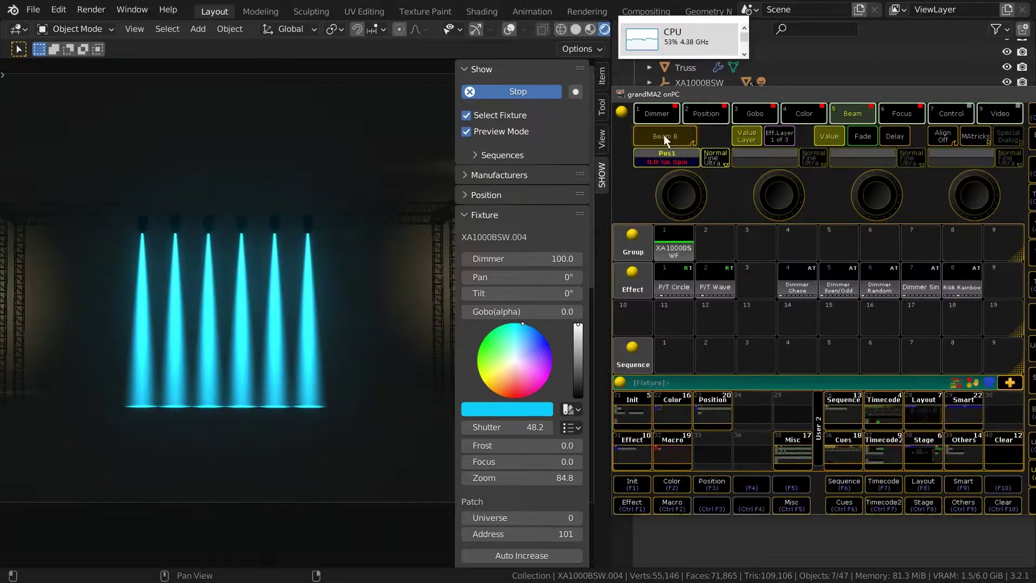
{"action": "left_click", "coordinate": [672, 161]}
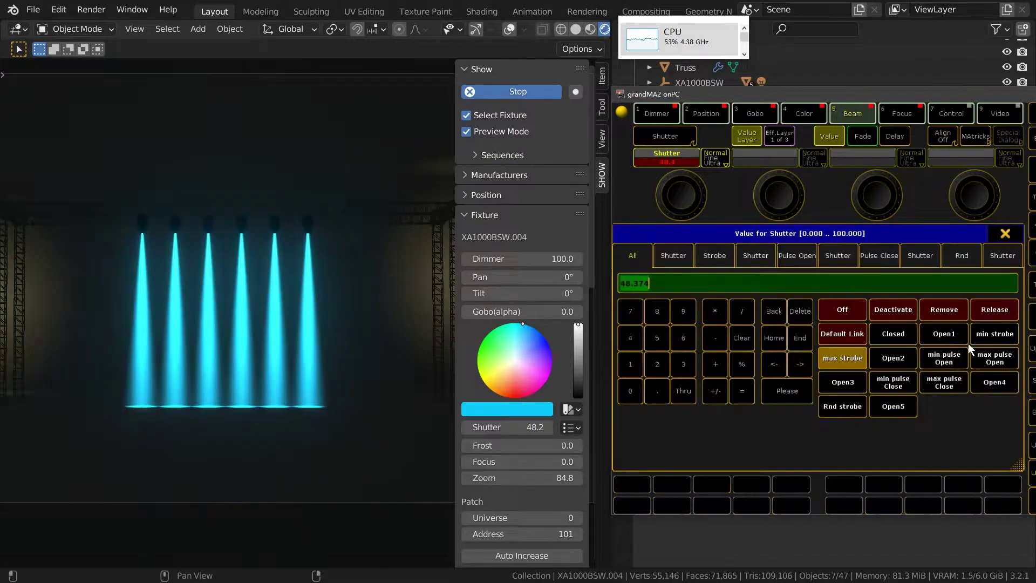
{"action": "left_click", "coordinate": [999, 336]}
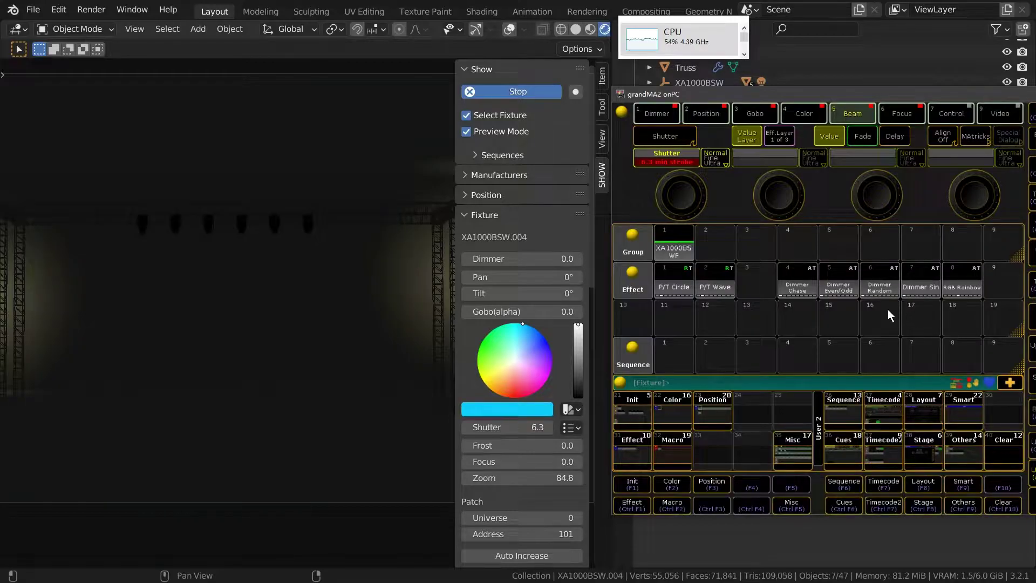
{"action": "left_click", "coordinate": [669, 161]}
{"action": "left_click", "coordinate": [847, 358]}
{"action": "left_click", "coordinate": [677, 159]}
{"action": "left_click", "coordinate": [1004, 232]}
{"action": "scroll", "coordinate": [705, 184], "scroll_direction": "down", "scroll_amount": 3}
{"action": "scroll", "coordinate": [690, 187], "scroll_direction": "down", "scroll_amount": 2}
Try slow and fast pulse open on the Shutter, then finish on slow pulse close at 74.5
{"action": "left_click", "coordinate": [679, 157]}
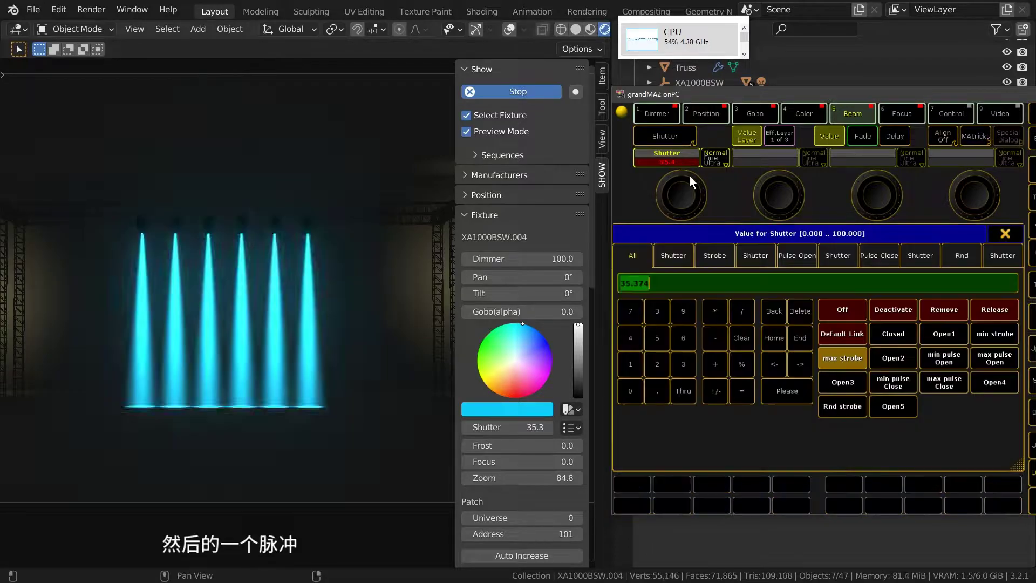
{"action": "left_click", "coordinate": [946, 356]}
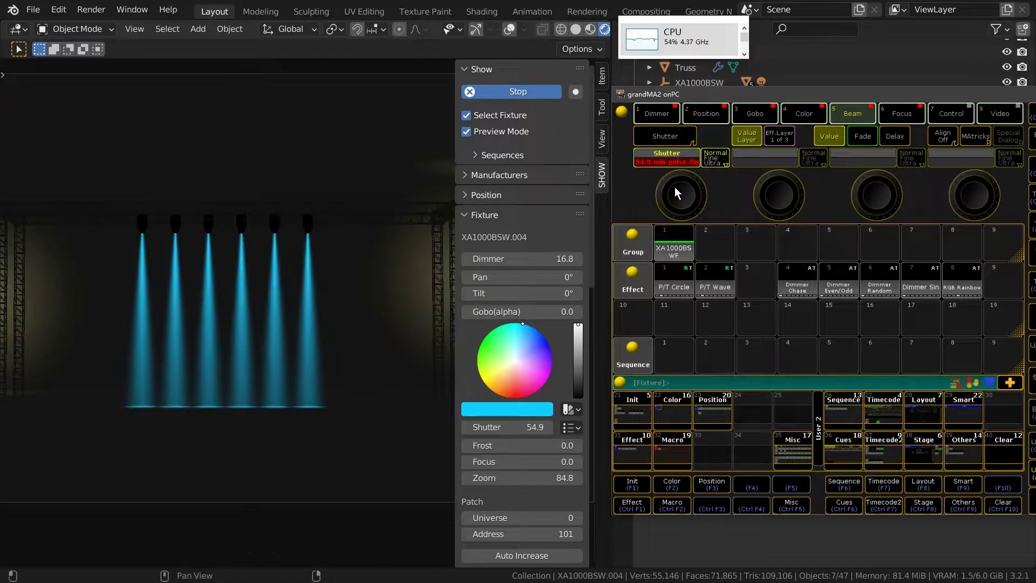
{"action": "left_click", "coordinate": [688, 161]}
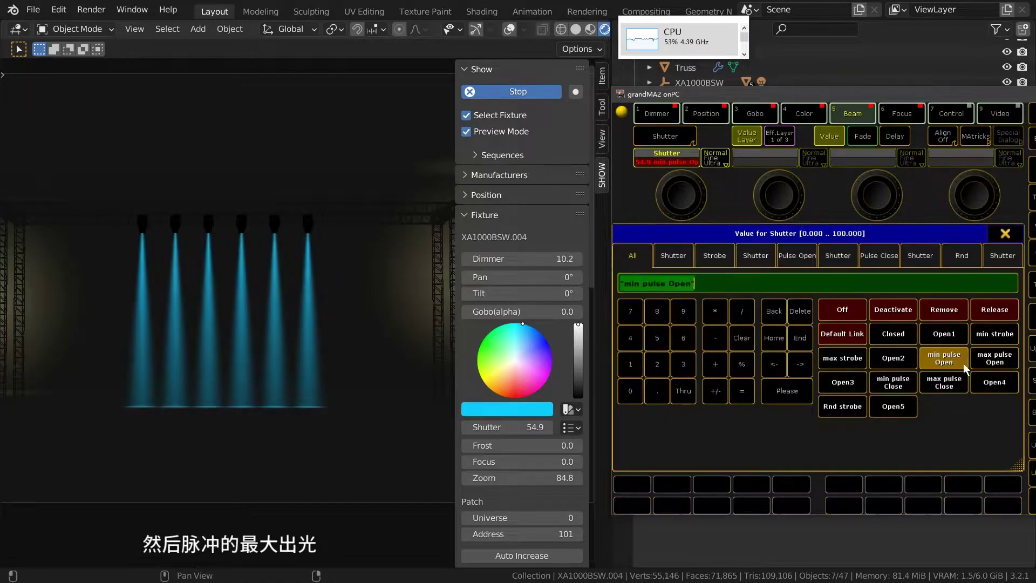
{"action": "left_click", "coordinate": [995, 359]}
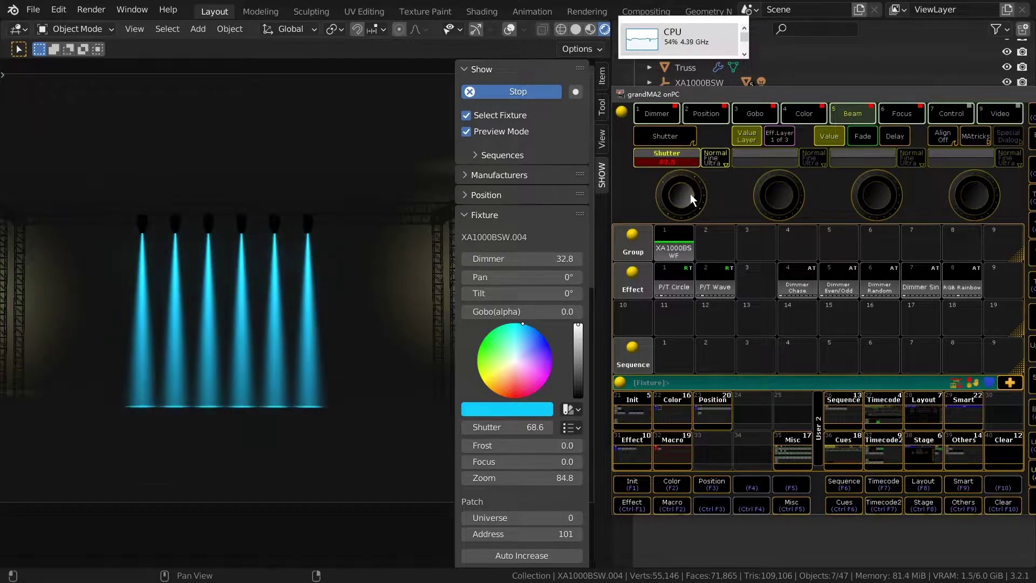
{"action": "mouse_move", "coordinate": [695, 208]}
{"action": "left_mouse_down"}
{"action": "mouse_move", "coordinate": [685, 192]}
{"action": "mouse_move", "coordinate": [705, 192]}
{"action": "mouse_move", "coordinate": [674, 206]}
{"action": "mouse_move", "coordinate": [683, 201]}
{"action": "left_mouse_up"}
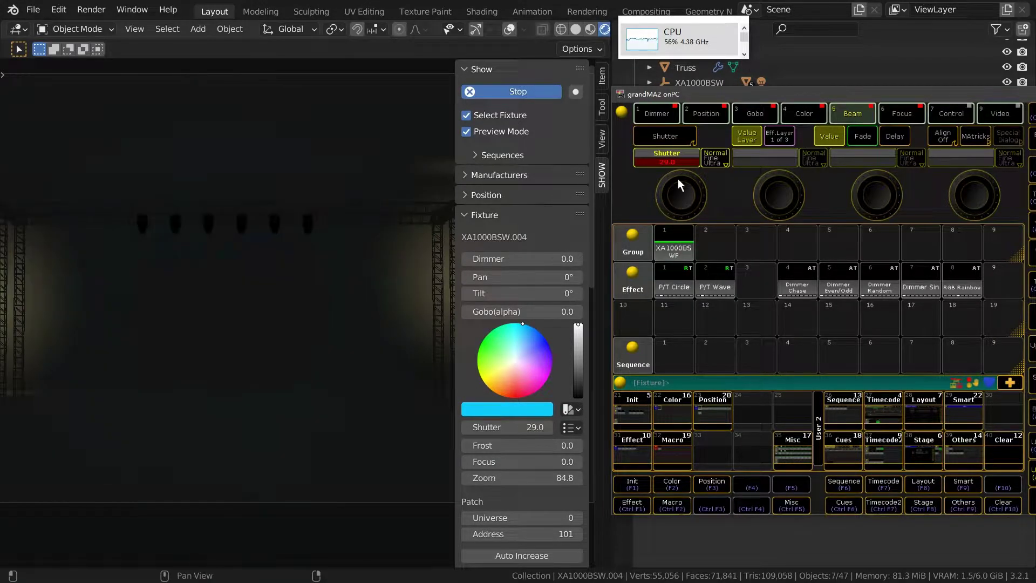
{"action": "left_click", "coordinate": [674, 161]}
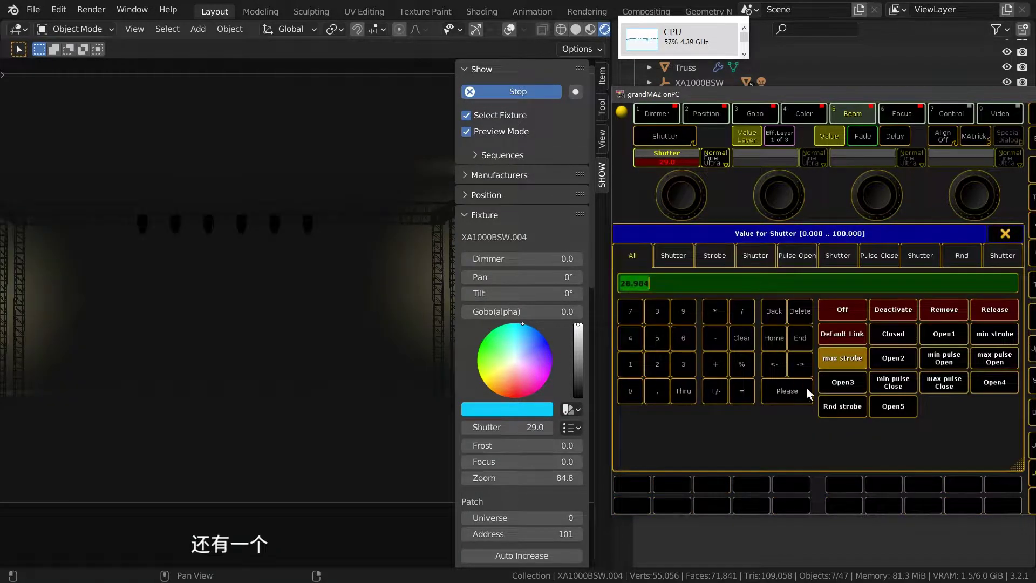
{"action": "left_click", "coordinate": [892, 382]}
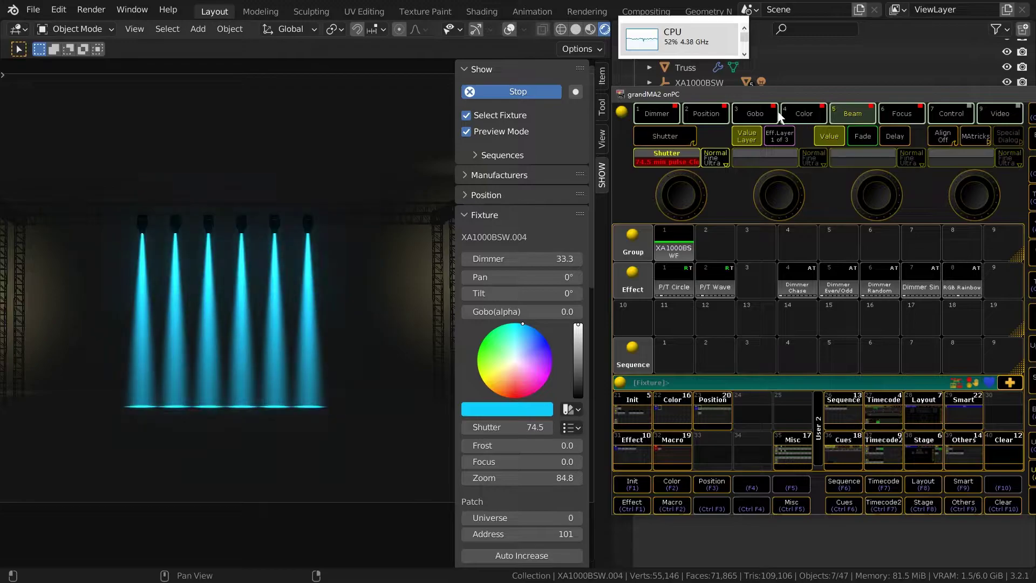
Tilt the beams to -65°, try fast pulse close at 90.6, then return to slow pulse close at 74.5
{"action": "mouse_move", "coordinate": [780, 187]}
{"action": "left_mouse_down"}
{"action": "mouse_move", "coordinate": [794, 176]}
{"action": "mouse_move", "coordinate": [754, 186]}
{"action": "left_mouse_up"}
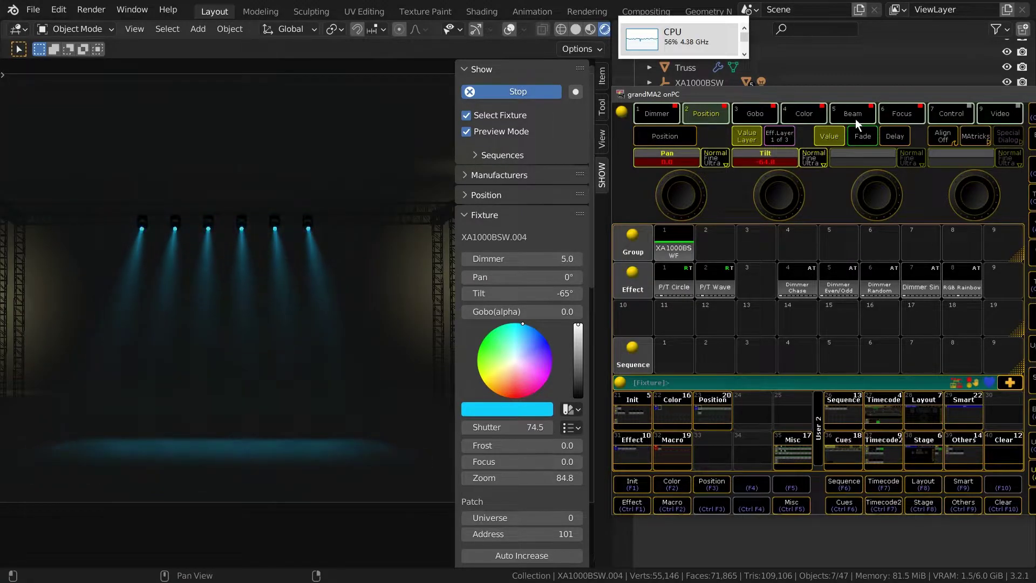
{"action": "left_click", "coordinate": [859, 113]}
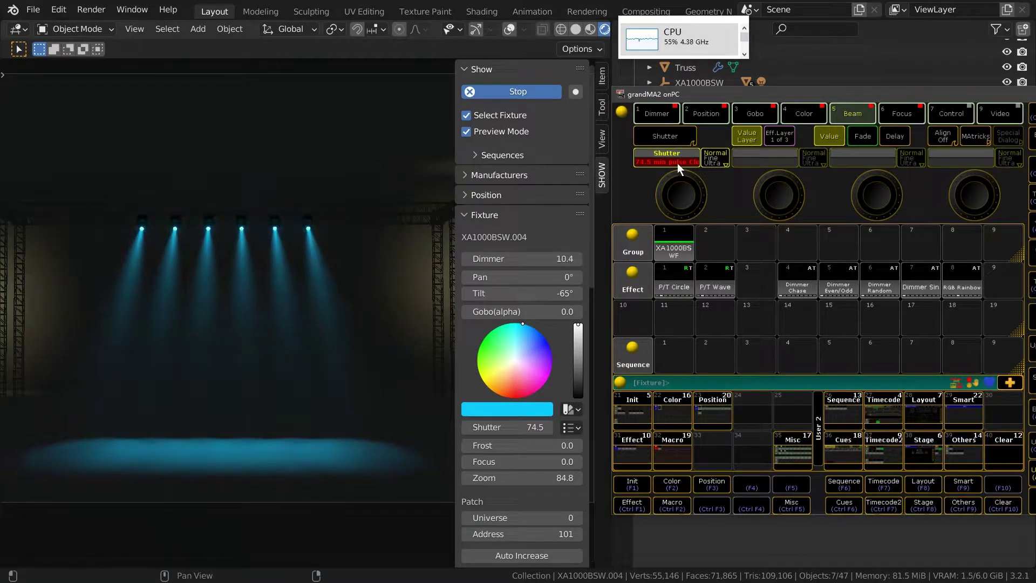
{"action": "left_click", "coordinate": [678, 163]}
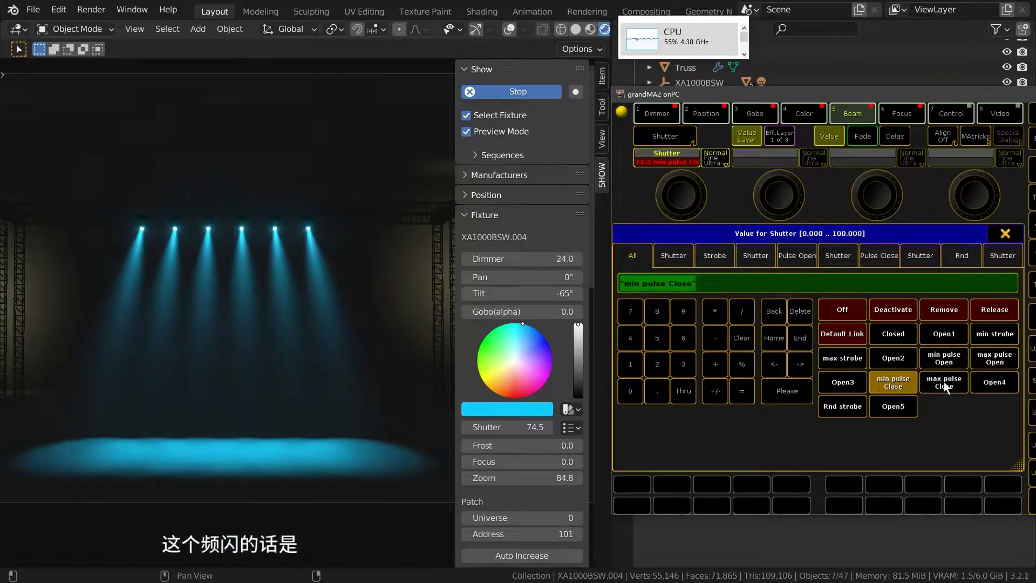
{"action": "left_click", "coordinate": [944, 381]}
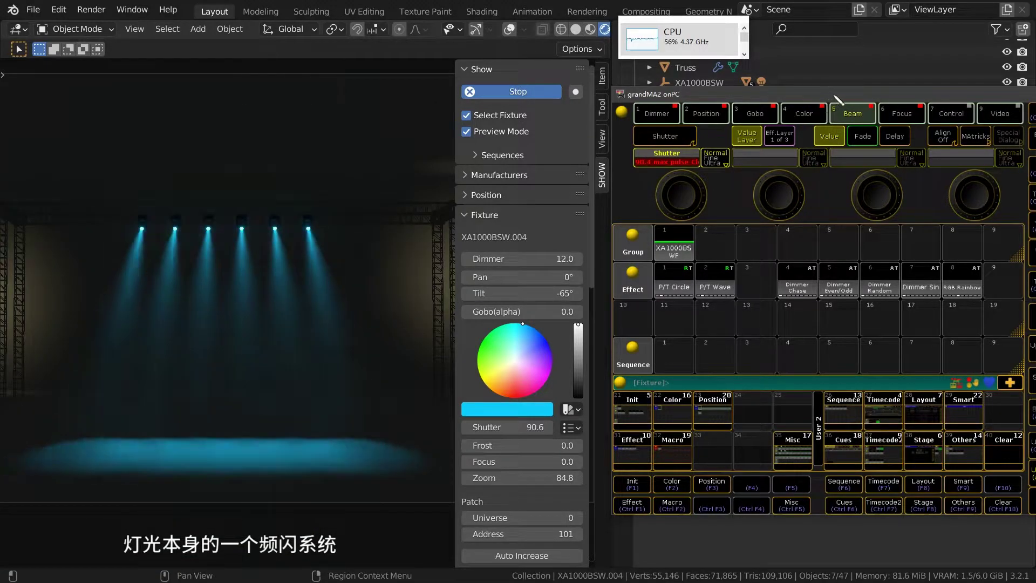
{"action": "left_click_drag", "start_coordinate": [839, 99], "coordinate": [837, 116]}
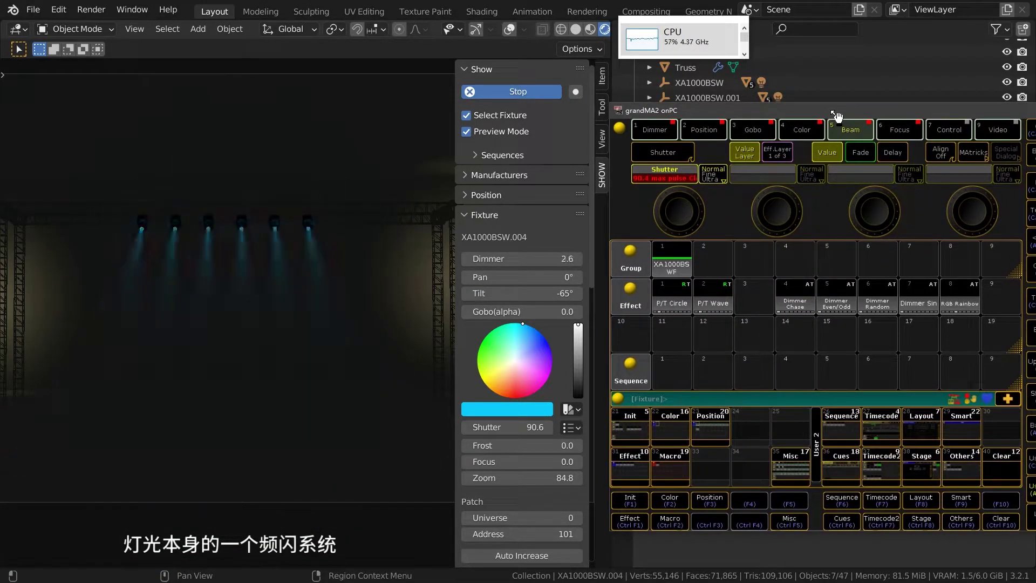
{"action": "left_click", "coordinate": [682, 180]}
{"action": "left_click", "coordinate": [891, 400]}
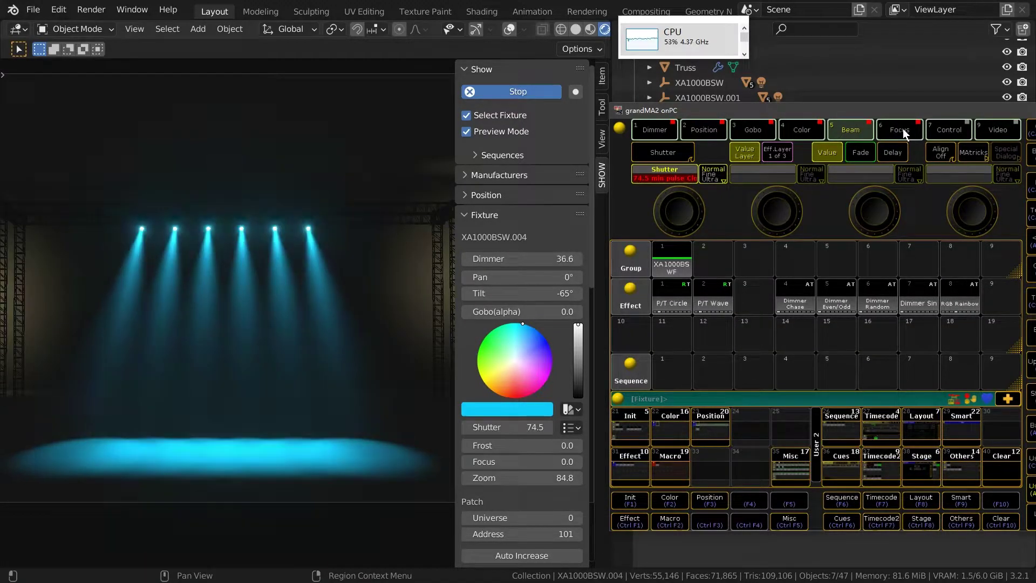
{"action": "left_click", "coordinate": [903, 128]}
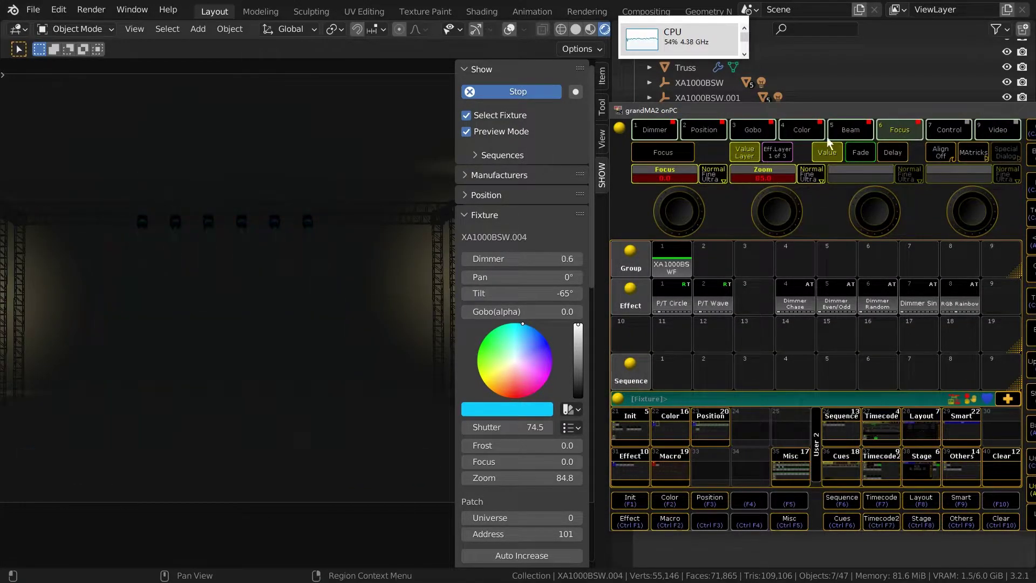
Set the beams' shutter fully open for steady light
{"action": "left_click", "coordinate": [845, 130]}
{"action": "left_click", "coordinate": [684, 178]}
{"action": "left_click", "coordinate": [840, 325]}
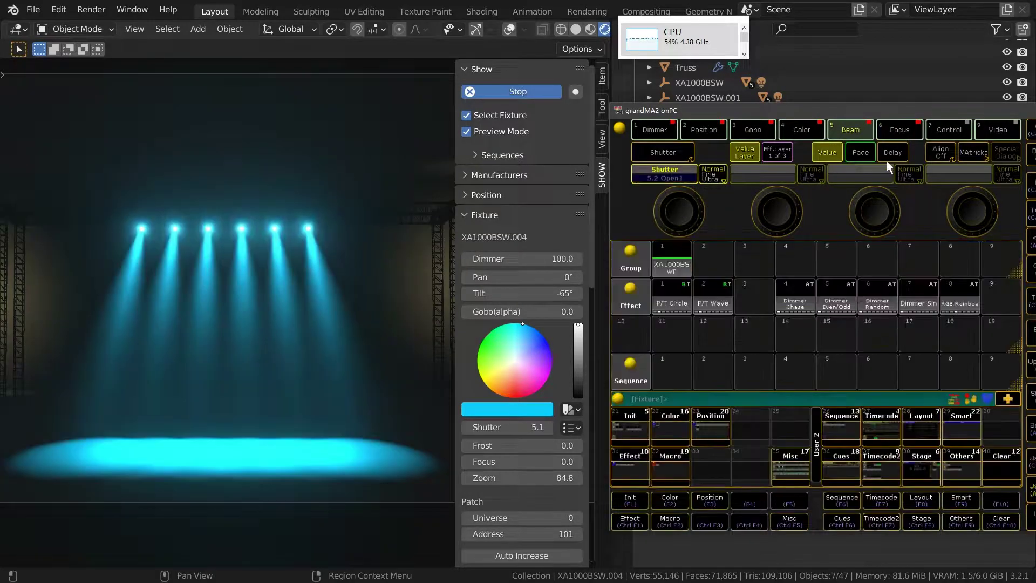
Sweep the beam zoom to 100, then 0, and settle it at 85
{"action": "left_click", "coordinate": [905, 131]}
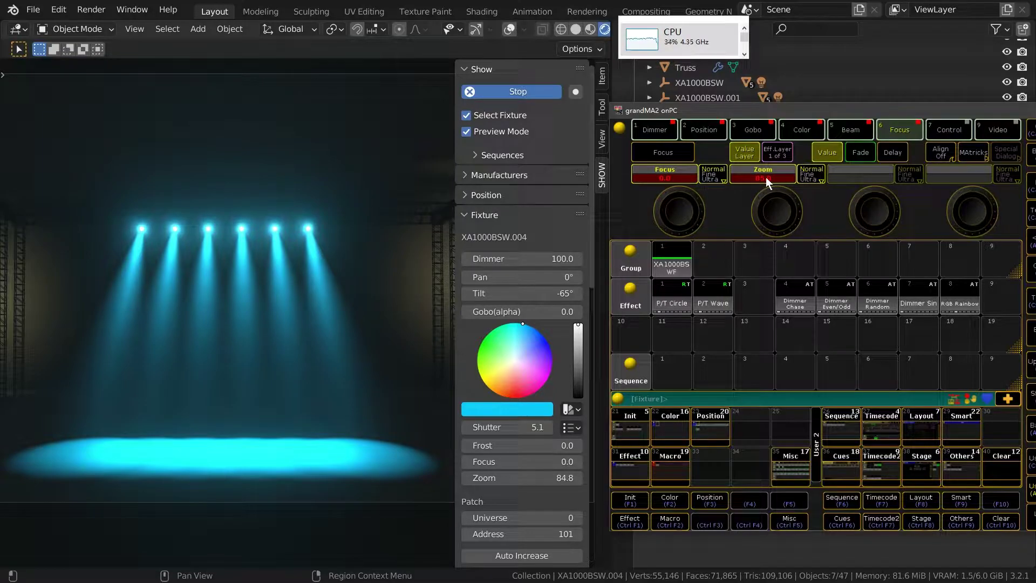
{"action": "left_click", "coordinate": [756, 180]}
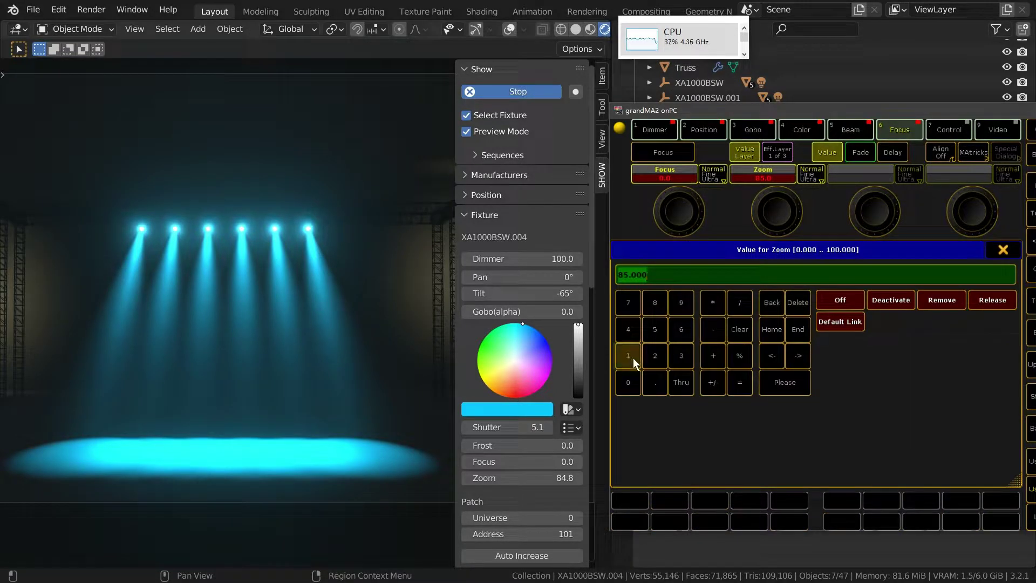
{"action": "left_click", "coordinate": [628, 356]}
{"action": "left_click", "coordinate": [629, 382]}
{"action": "left_click", "coordinate": [785, 382]}
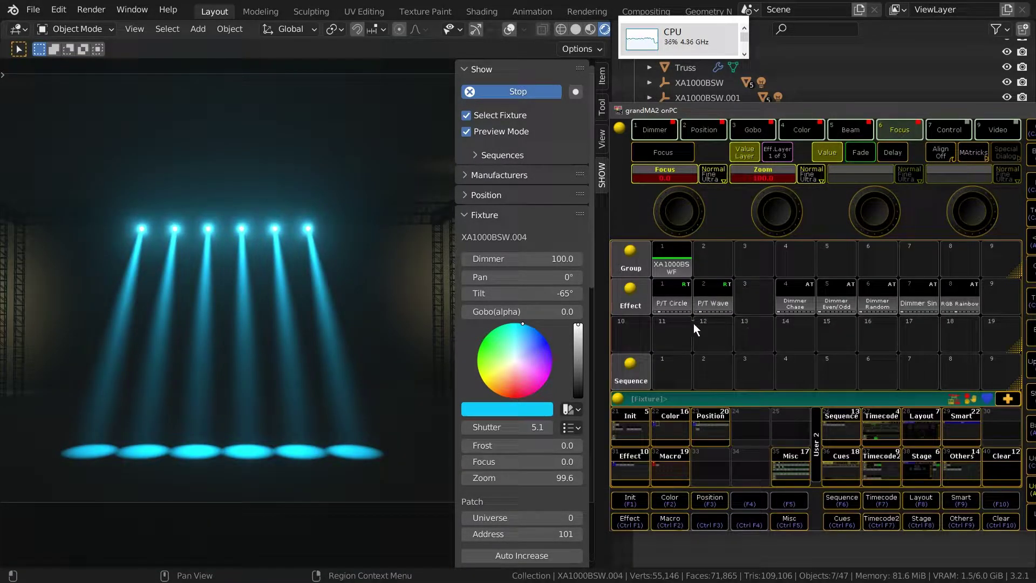
{"action": "mouse_move", "coordinate": [775, 208]}
{"action": "left_mouse_down"}
{"action": "mouse_move", "coordinate": [802, 220]}
{"action": "mouse_move", "coordinate": [763, 206]}
{"action": "left_mouse_up"}
{"action": "left_click", "coordinate": [769, 179]}
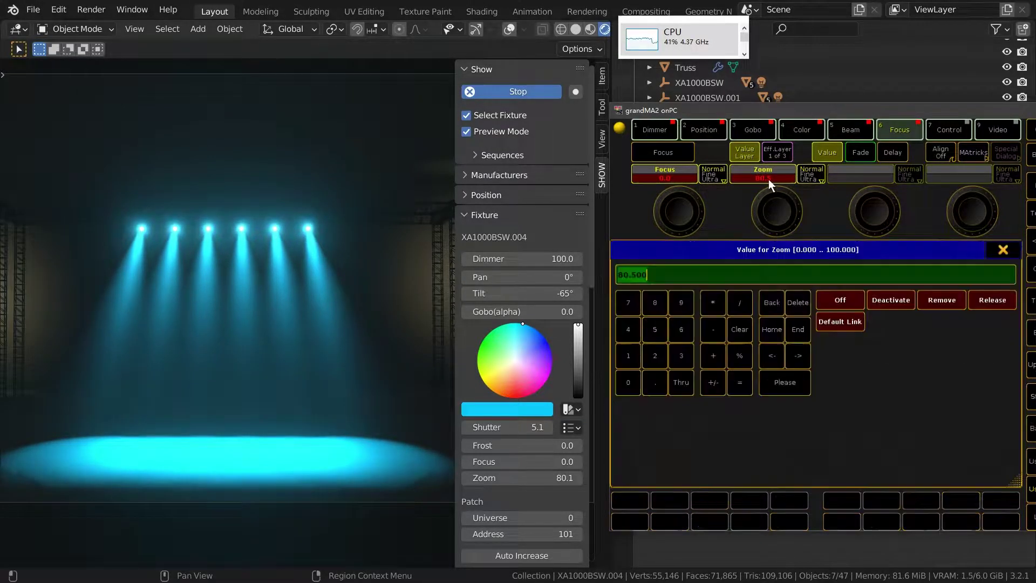
{"action": "type", "text": "0"}
{"action": "left_click", "coordinate": [785, 382]}
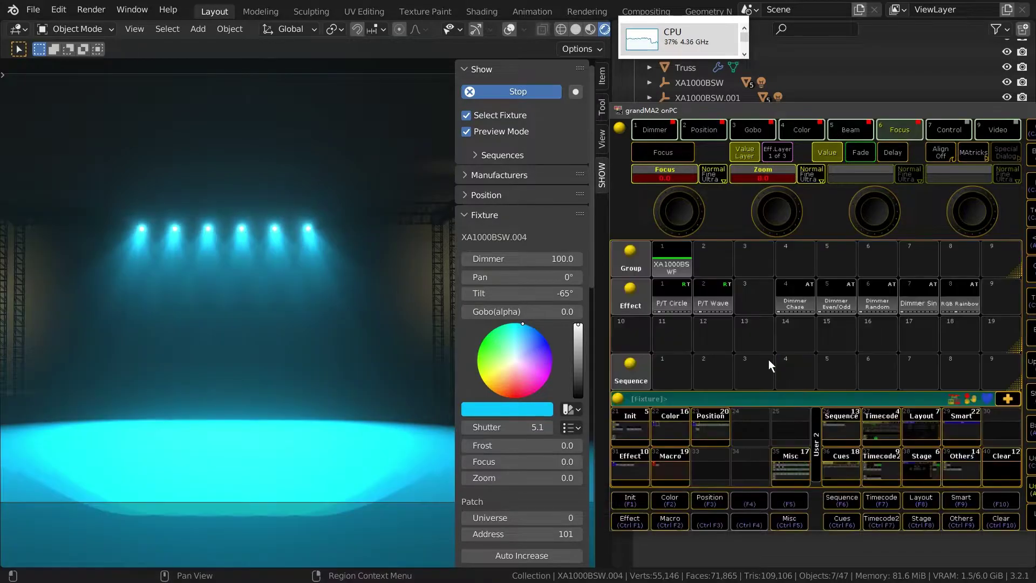
{"action": "left_click", "coordinate": [767, 189]}
{"action": "type", "text": "85"}
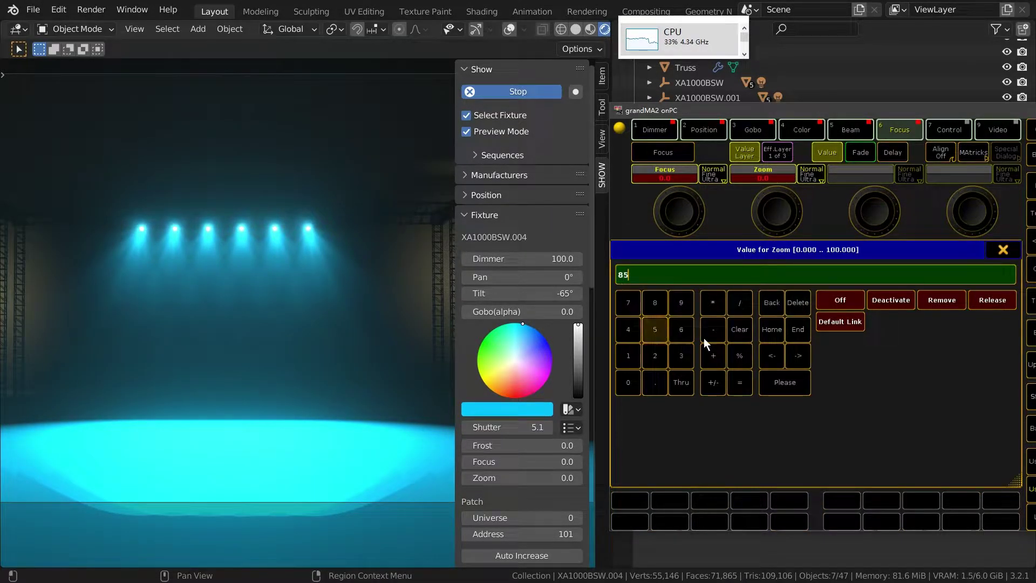
{"action": "left_click", "coordinate": [795, 384]}
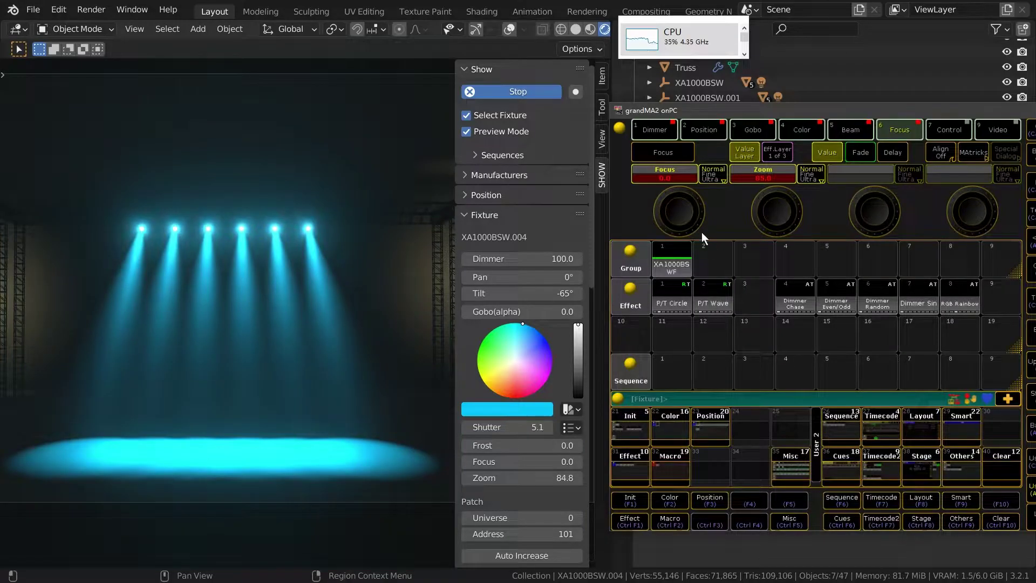
Set focus to 100 then back to 0, and start the P/T Circle effect
{"action": "left_click", "coordinate": [672, 178]}
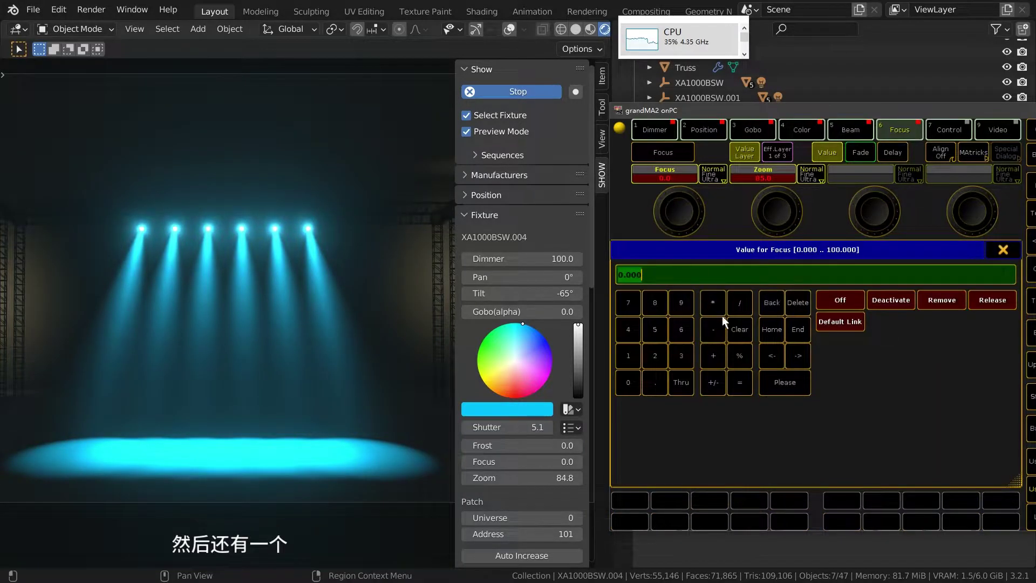
{"action": "left_click", "coordinate": [631, 358]}
{"action": "left_click", "coordinate": [629, 383]}
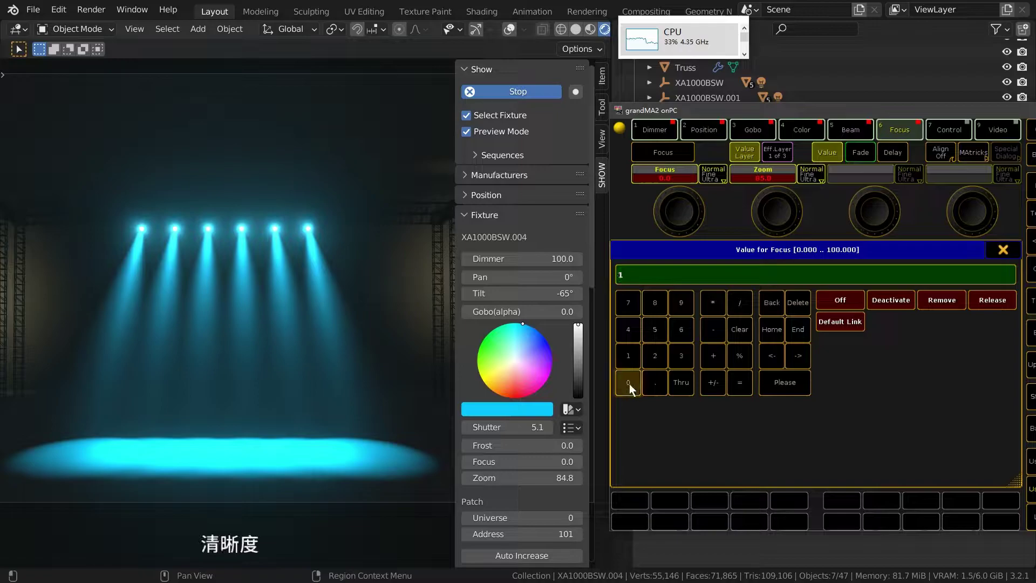
{"action": "left_click", "coordinate": [785, 387]}
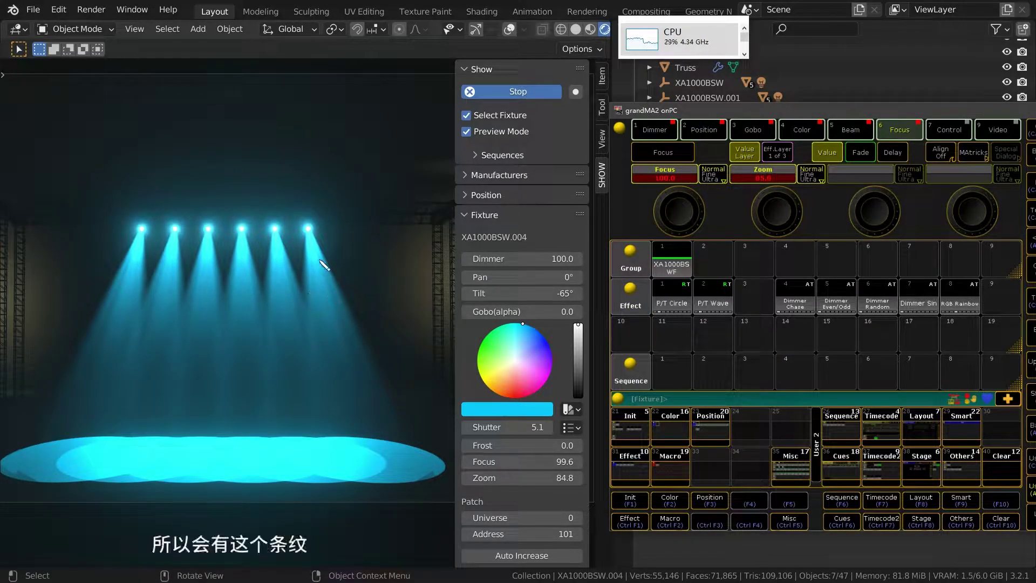
{"action": "left_click", "coordinate": [668, 180]}
{"action": "left_click", "coordinate": [794, 391]}
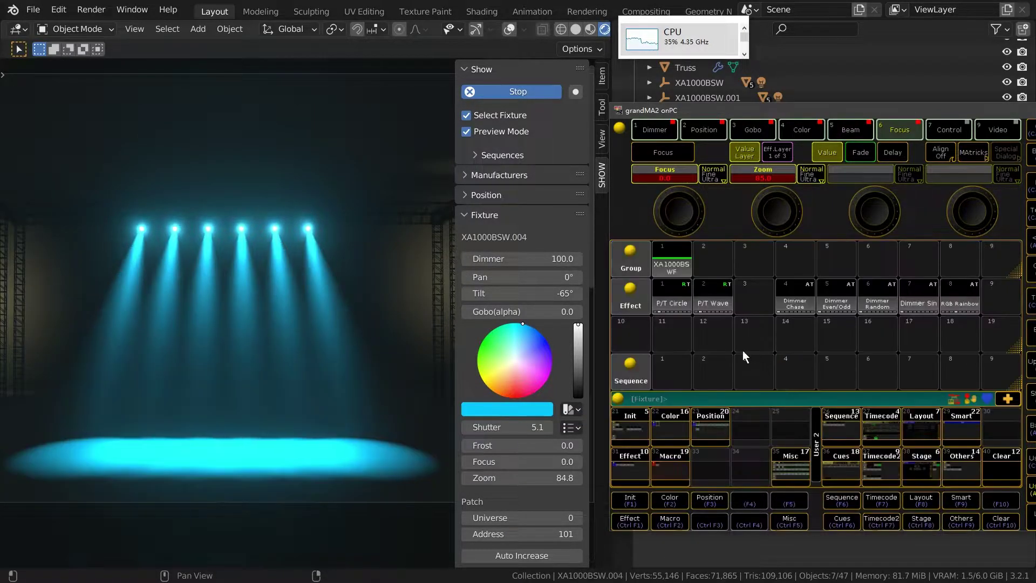
{"action": "left_click", "coordinate": [674, 296]}
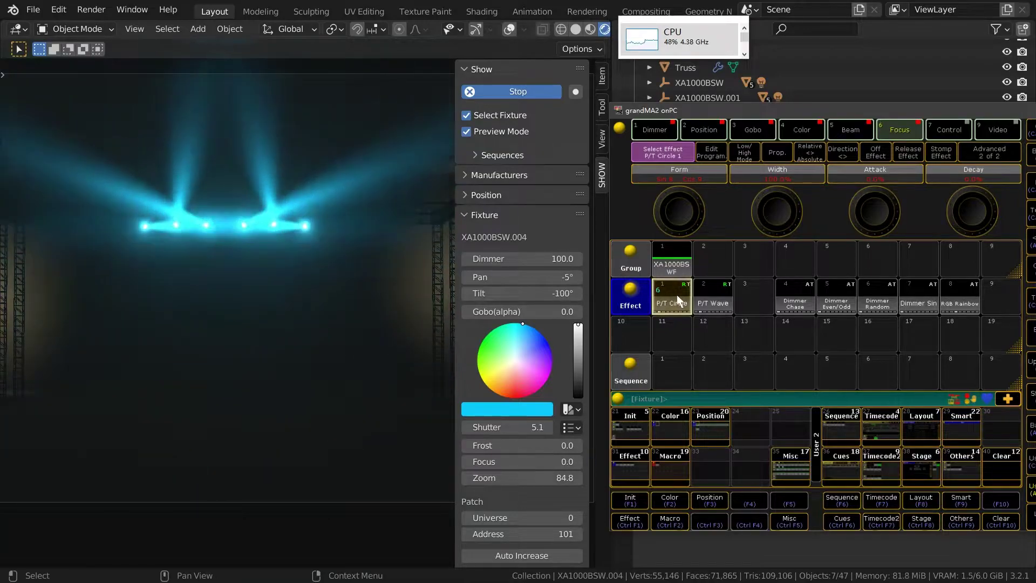
Set the P/T Circle pan line speed to 55 BPM and start the RGB Rainbow effect
{"action": "right_click", "coordinate": [675, 296]}
{"action": "left_click", "coordinate": [1003, 259]}
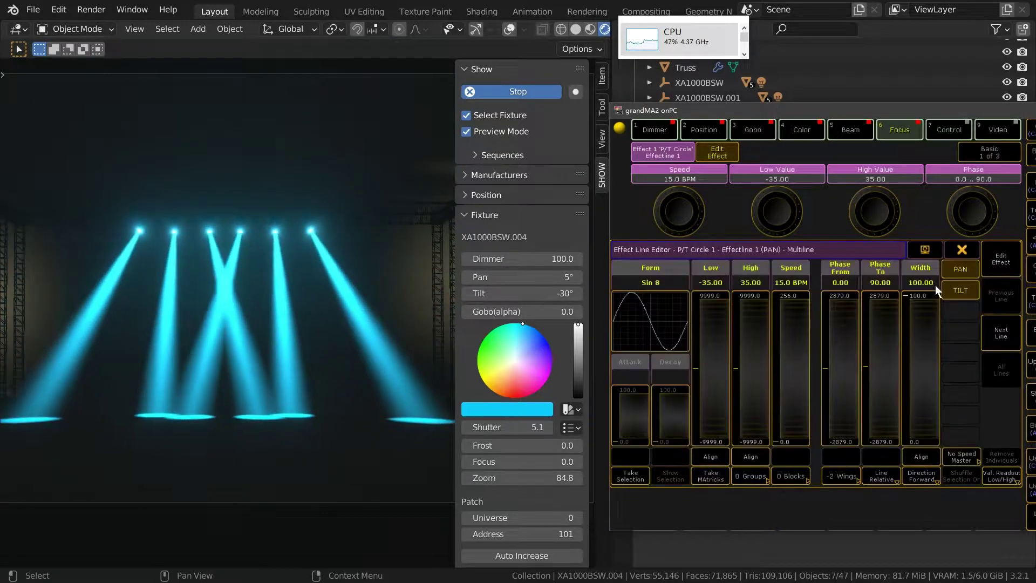
{"action": "left_click", "coordinate": [796, 284]}
{"action": "left_click", "coordinate": [654, 325]}
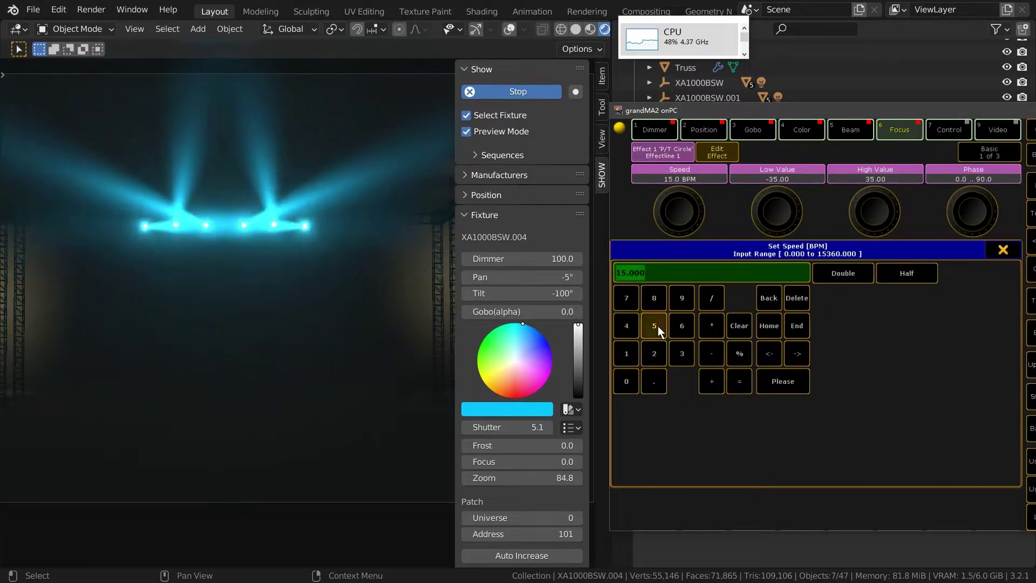
{"action": "left_click", "coordinate": [779, 383]}
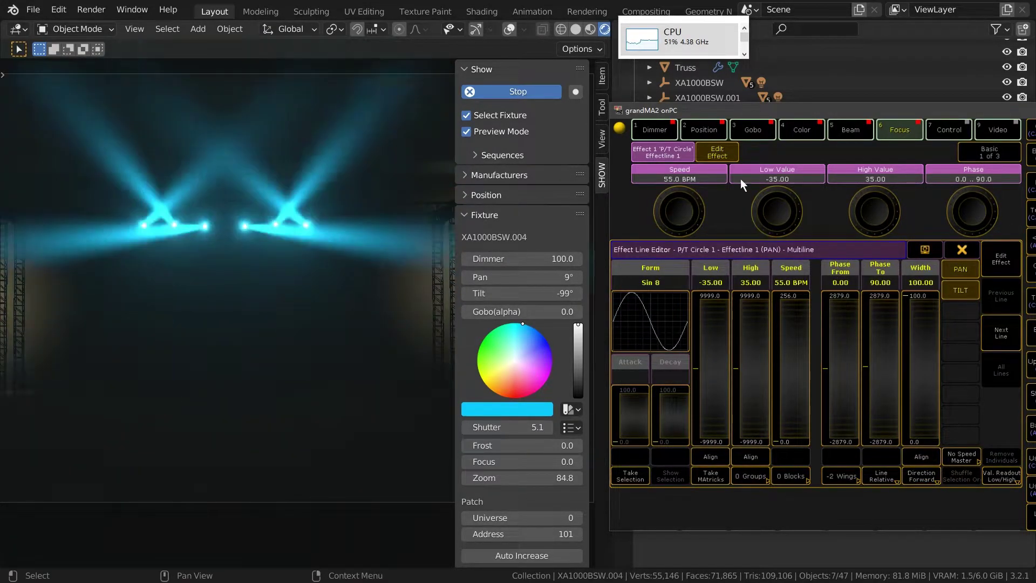
{"action": "left_click", "coordinate": [962, 250]}
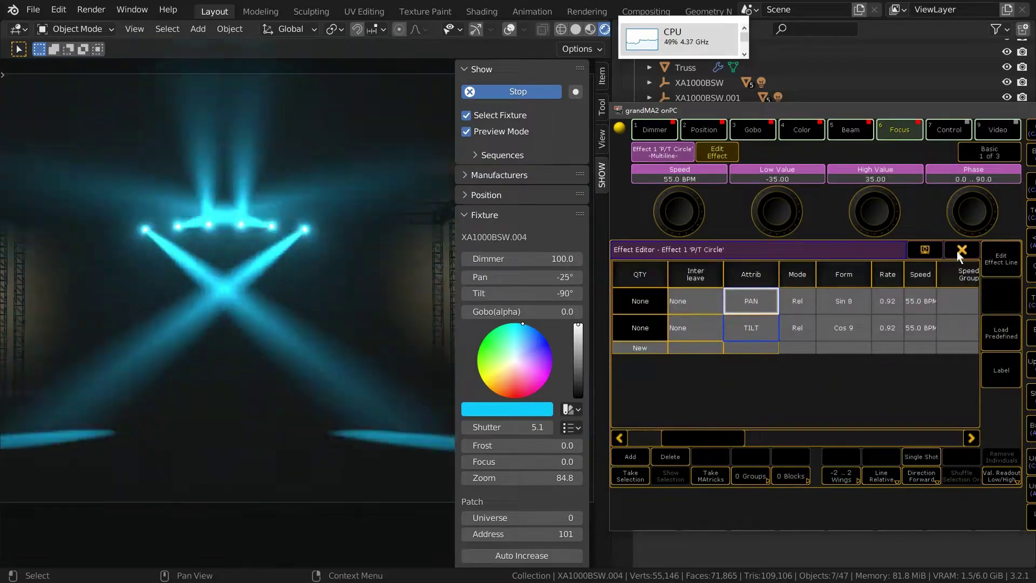
{"action": "left_click", "coordinate": [957, 251]}
{"action": "left_click", "coordinate": [963, 299]}
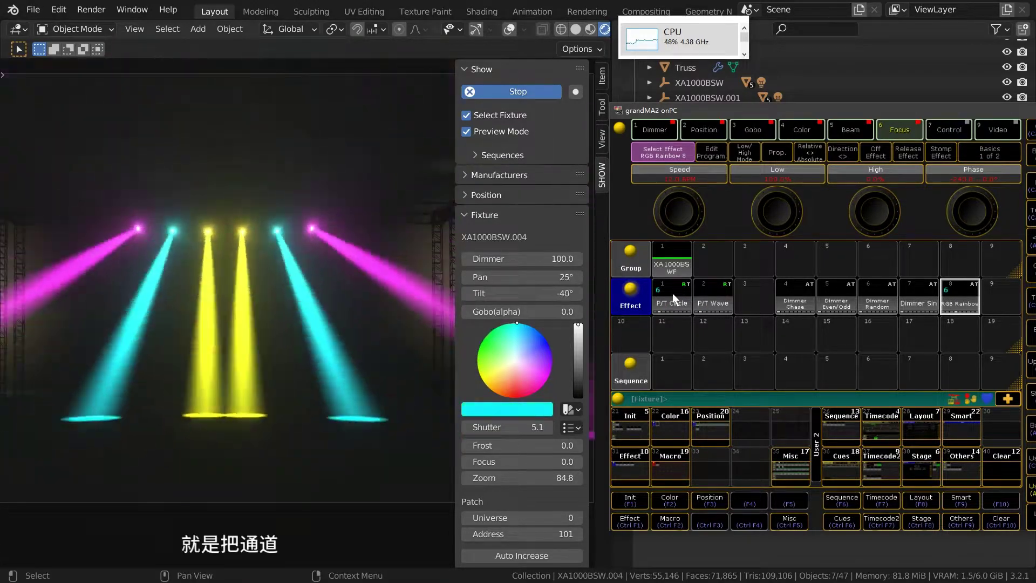
Set the P/T Circle effect's wings to None in its Effect Editor
{"action": "scroll", "coordinate": [540, 362], "scroll_direction": "down", "scroll_amount": 5}
{"action": "scroll", "coordinate": [532, 354], "scroll_direction": "down", "scroll_amount": 10}
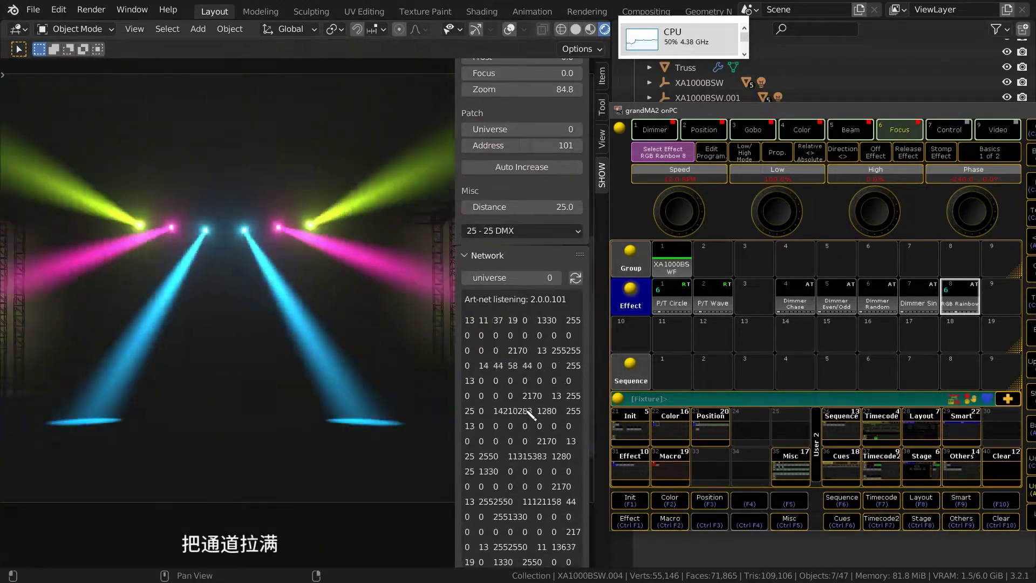
{"action": "scroll", "coordinate": [532, 354], "scroll_direction": "down", "scroll_amount": 3}
{"action": "scroll", "coordinate": [529, 352], "scroll_direction": "up", "scroll_amount": 1}
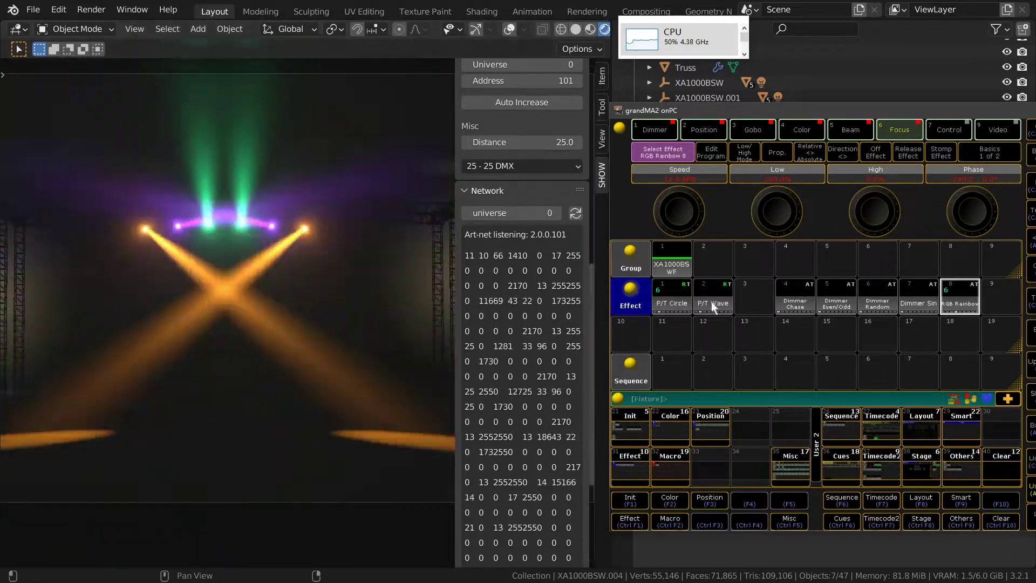
{"action": "left_click", "coordinate": [679, 297]}
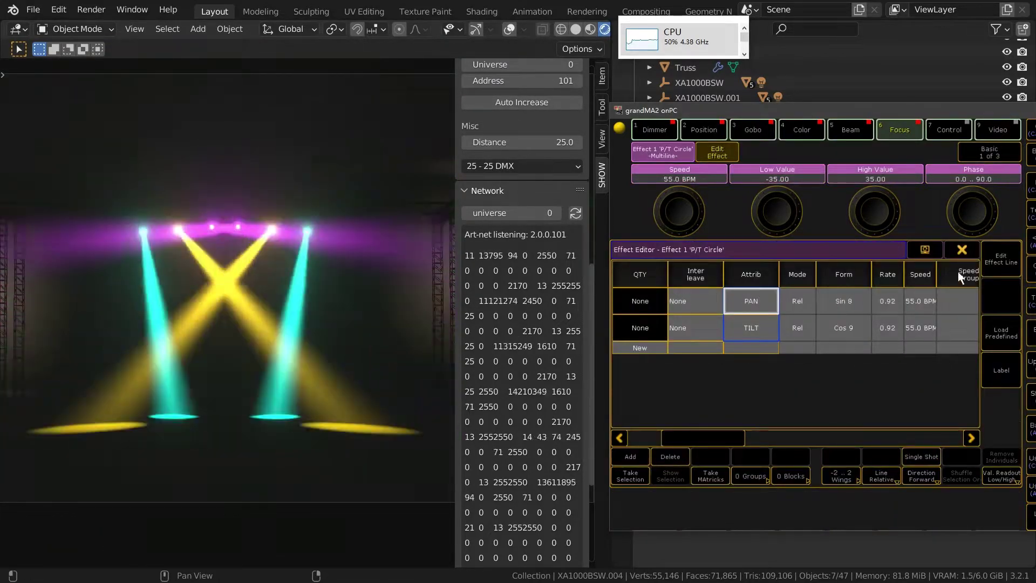
{"action": "left_click", "coordinate": [962, 249]}
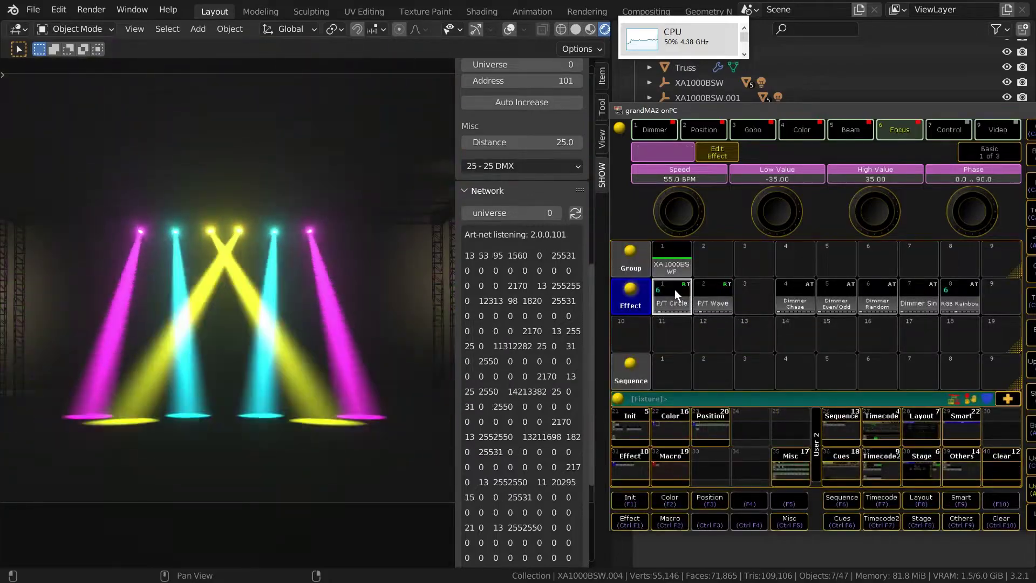
{"action": "left_click", "coordinate": [675, 289]}
{"action": "mouse_move", "coordinate": [723, 436]}
{"action": "left_mouse_down"}
{"action": "mouse_move", "coordinate": [873, 416]}
{"action": "mouse_move", "coordinate": [969, 435]}
{"action": "left_mouse_up"}
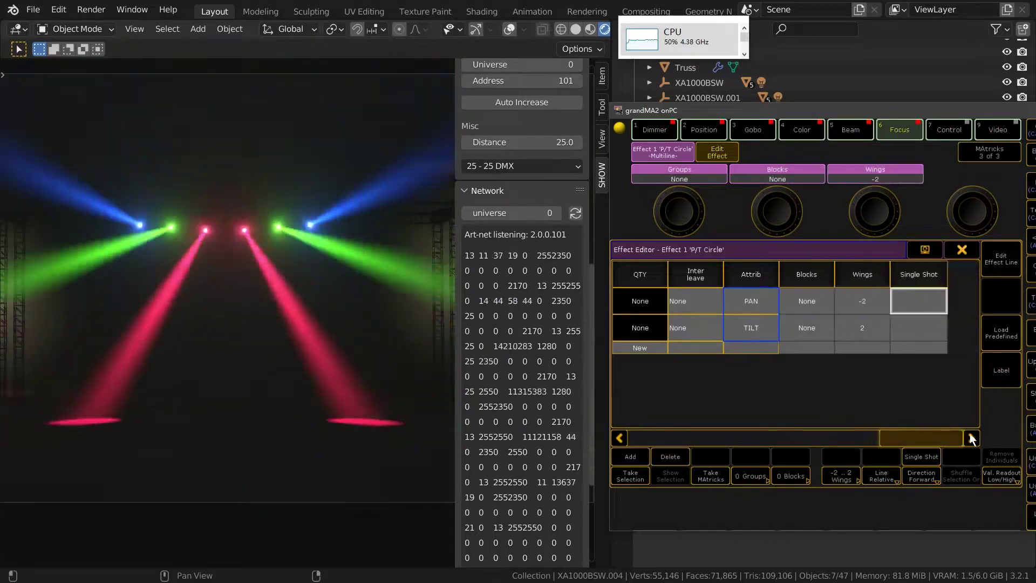
{"action": "left_click", "coordinate": [863, 327]}
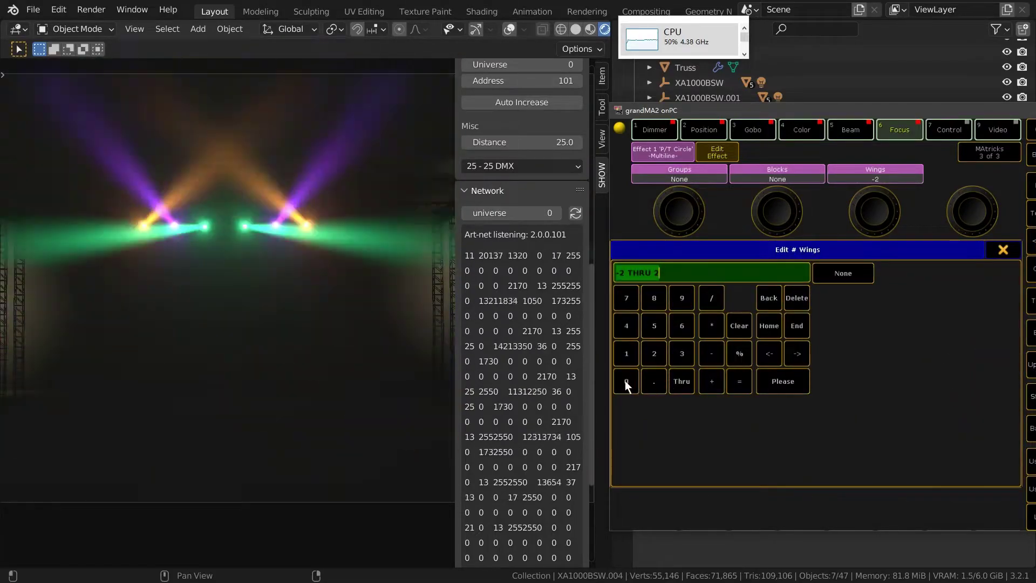
{"action": "left_click", "coordinate": [626, 381]}
{"action": "left_click", "coordinate": [775, 378]}
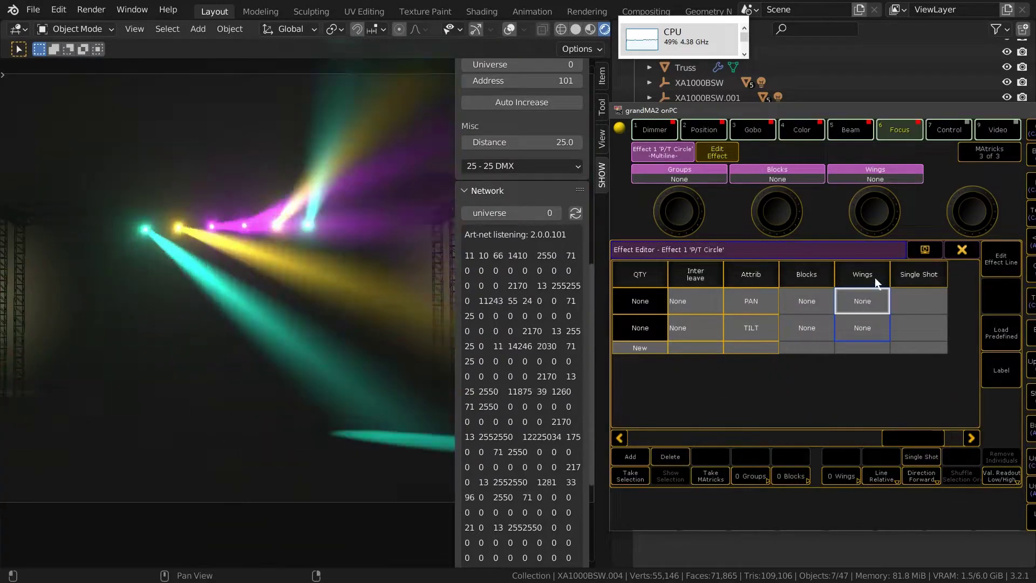
Give the pan line Phase To 360 and speed 120 BPM, closing both editors
{"action": "left_click", "coordinate": [1005, 258]}
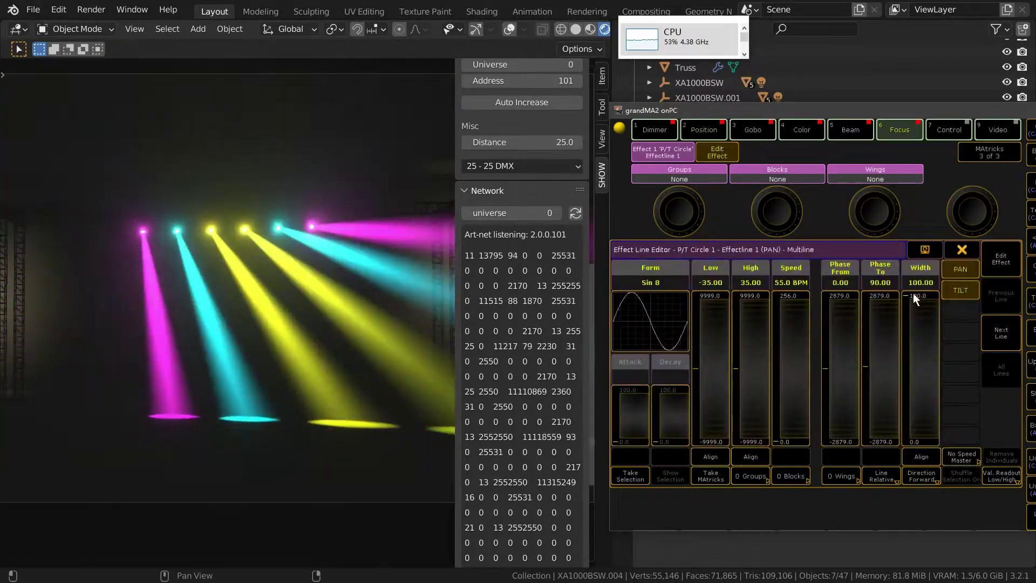
{"action": "left_click", "coordinate": [882, 281]}
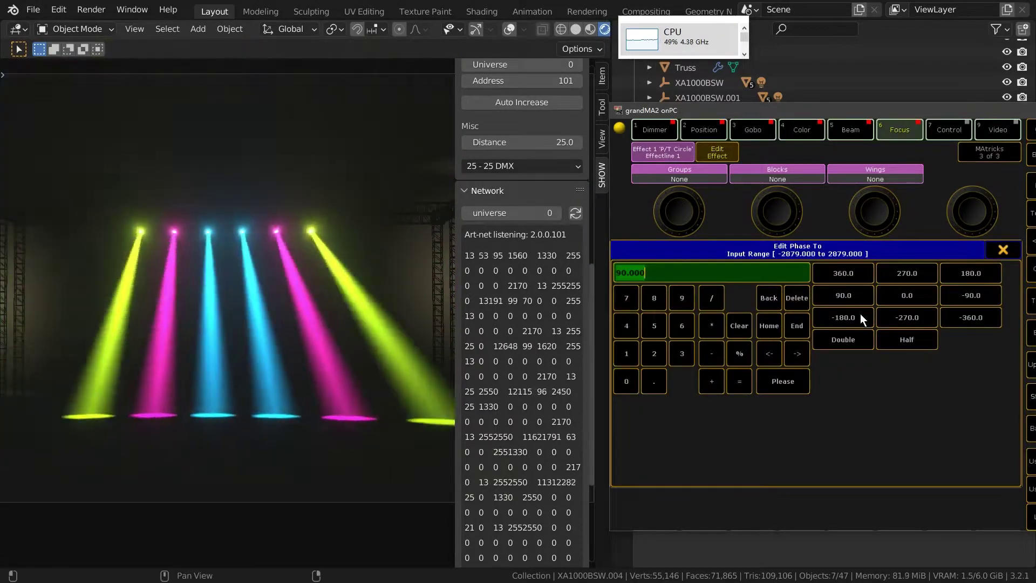
{"action": "left_click", "coordinate": [843, 276]}
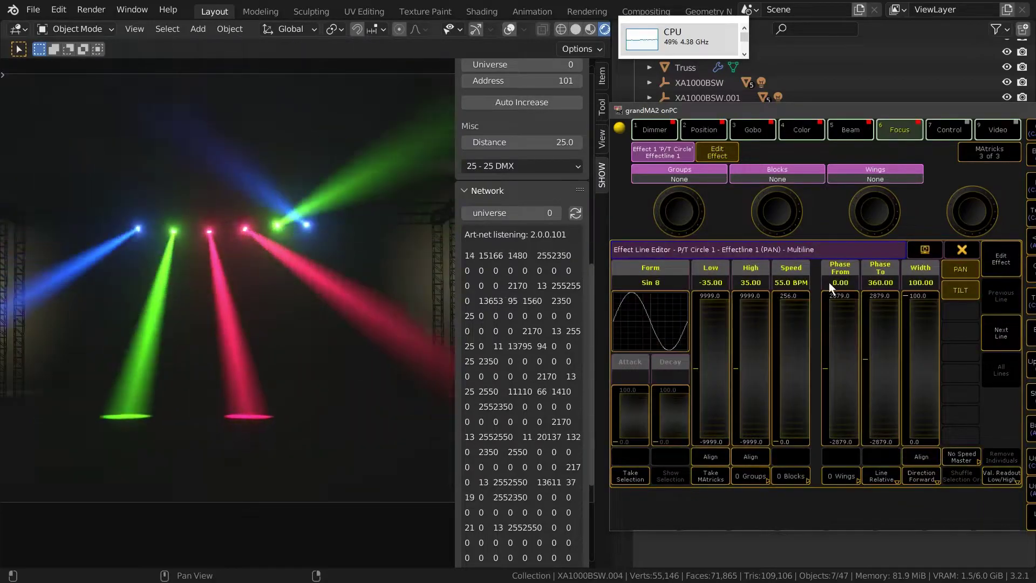
{"action": "left_click", "coordinate": [792, 282]}
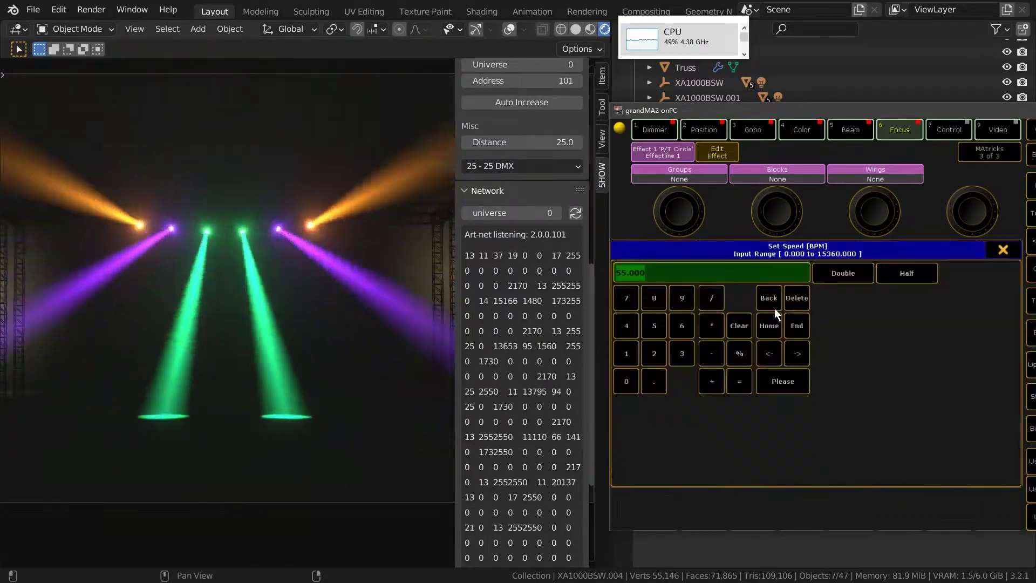
{"action": "left_click", "coordinate": [634, 350]}
{"action": "left_click", "coordinate": [628, 381]}
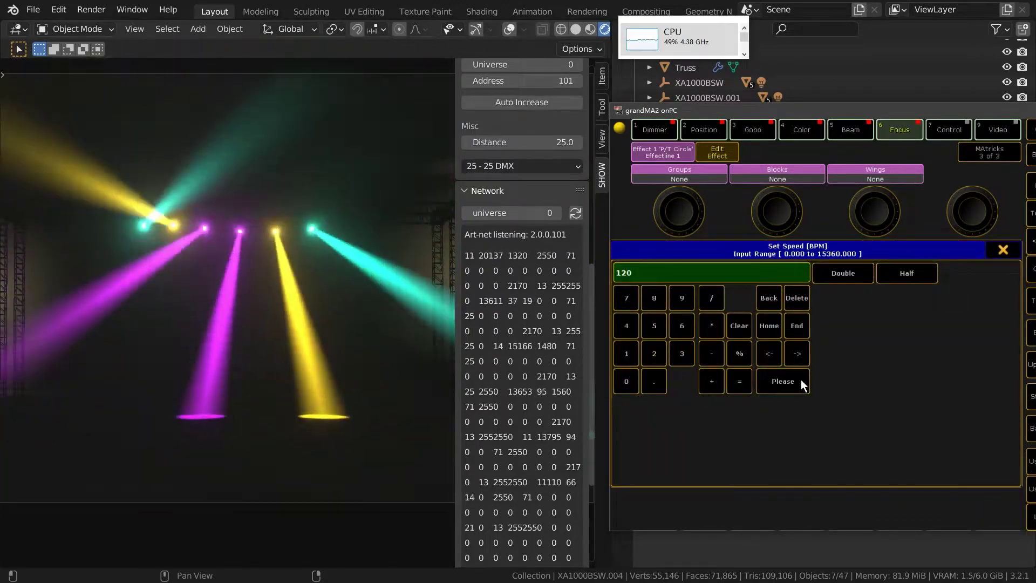
{"action": "left_click", "coordinate": [801, 380]}
{"action": "left_click", "coordinate": [969, 249]}
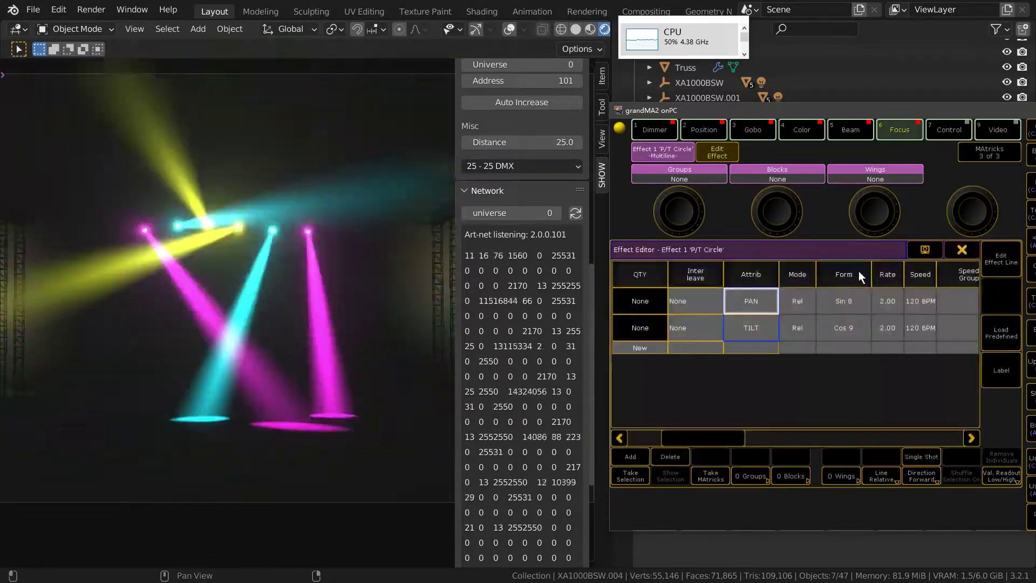
{"action": "left_click", "coordinate": [963, 250]}
{"action": "left_click", "coordinate": [847, 130]}
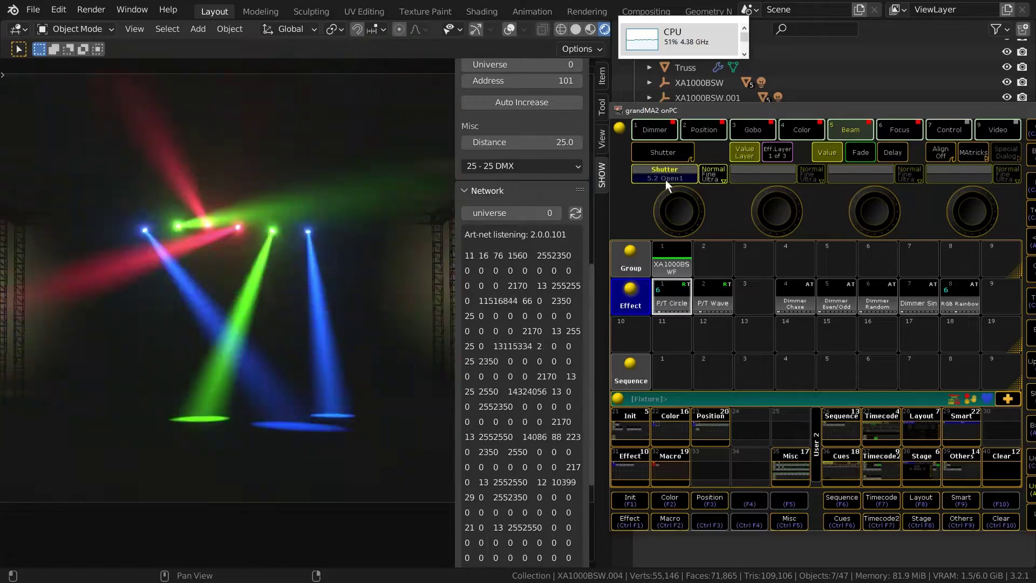
Try min pulse Open on the shutter, then settle on max pulse Open
{"action": "left_click", "coordinate": [665, 175]}
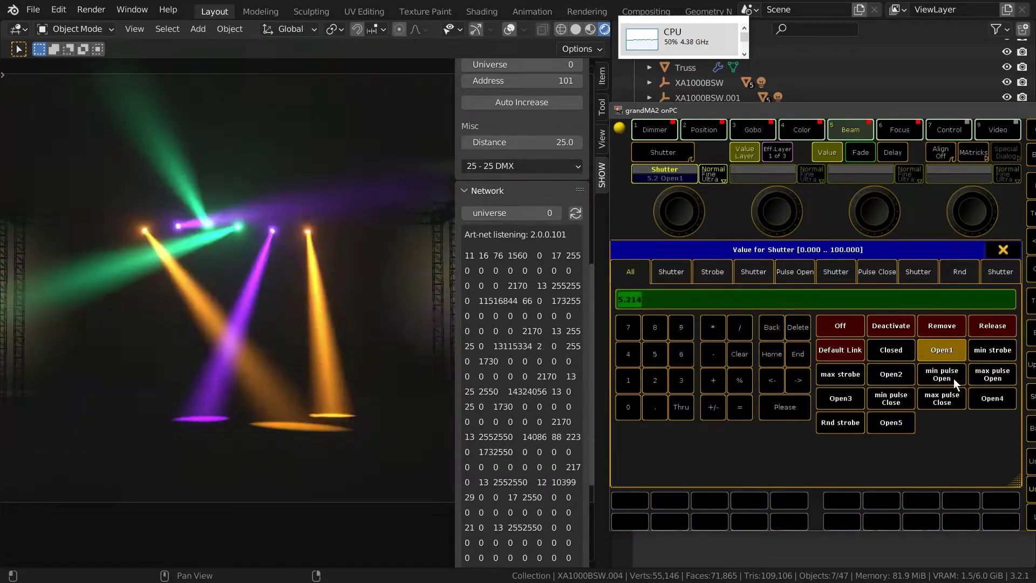
{"action": "left_click", "coordinate": [947, 374]}
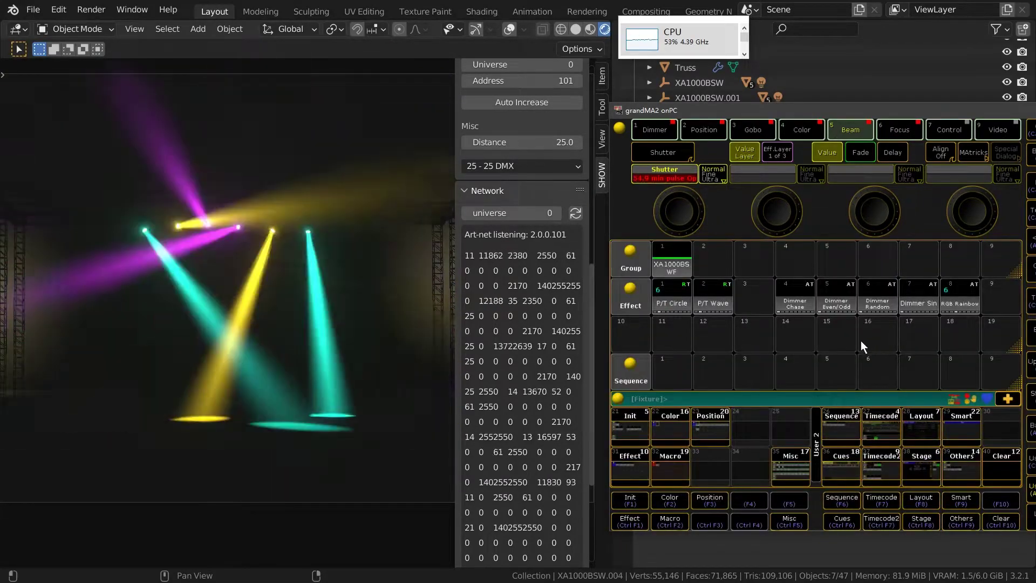
{"action": "left_click", "coordinate": [678, 174]}
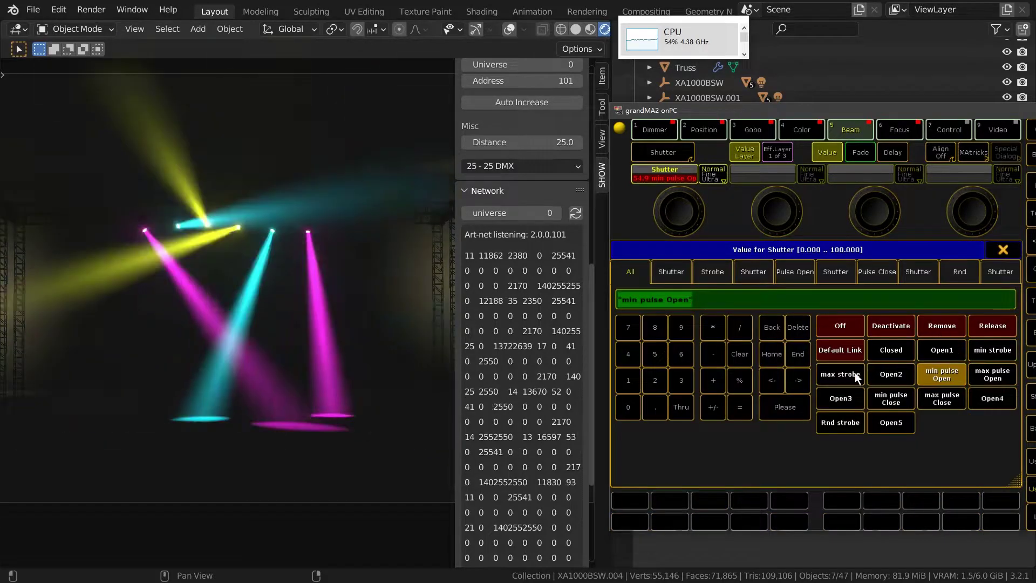
{"action": "left_click", "coordinate": [995, 375]}
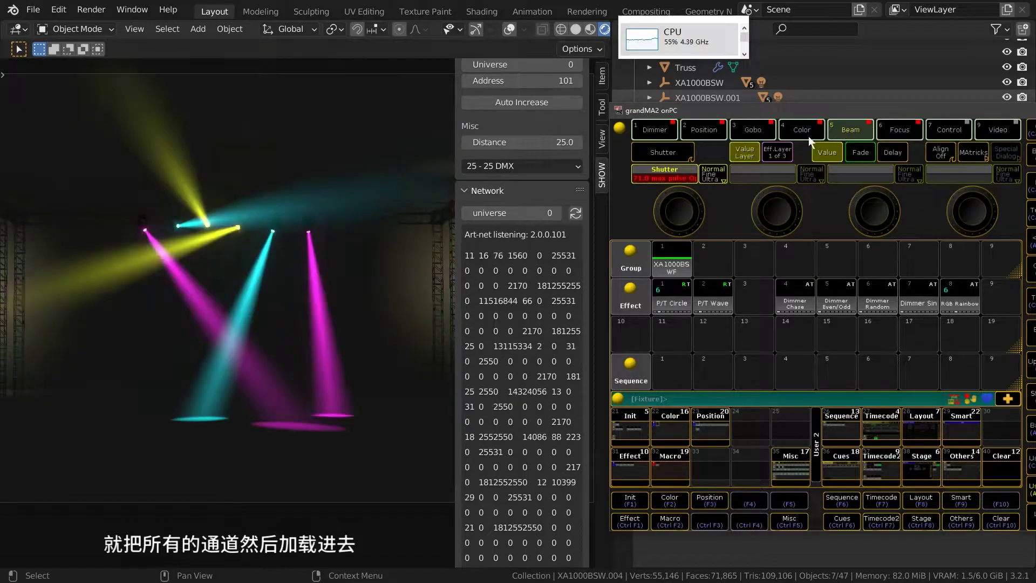
Set the beam focus to 5 with the keypad
{"action": "left_click", "coordinate": [901, 131]}
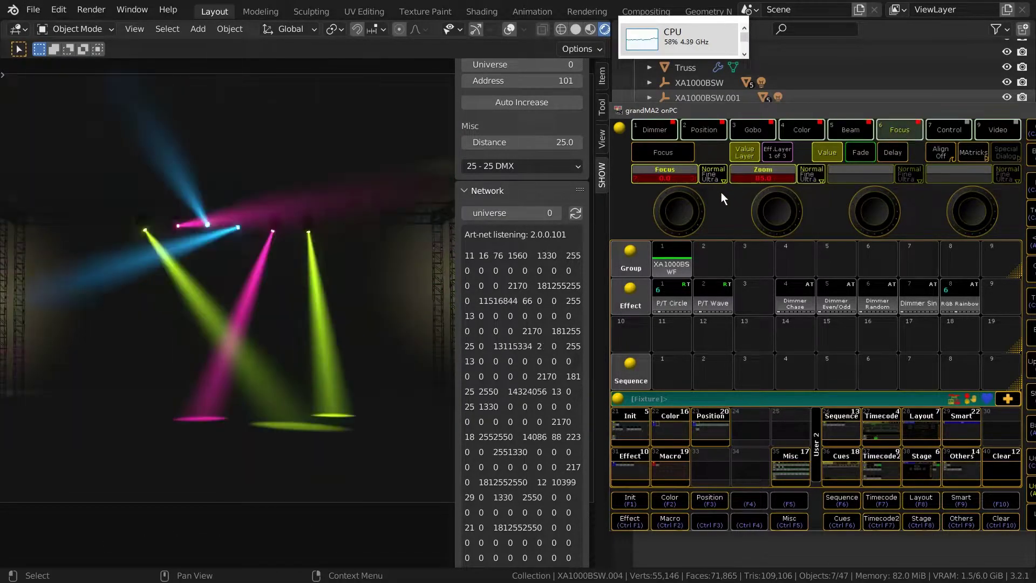
{"action": "left_click", "coordinate": [666, 179]}
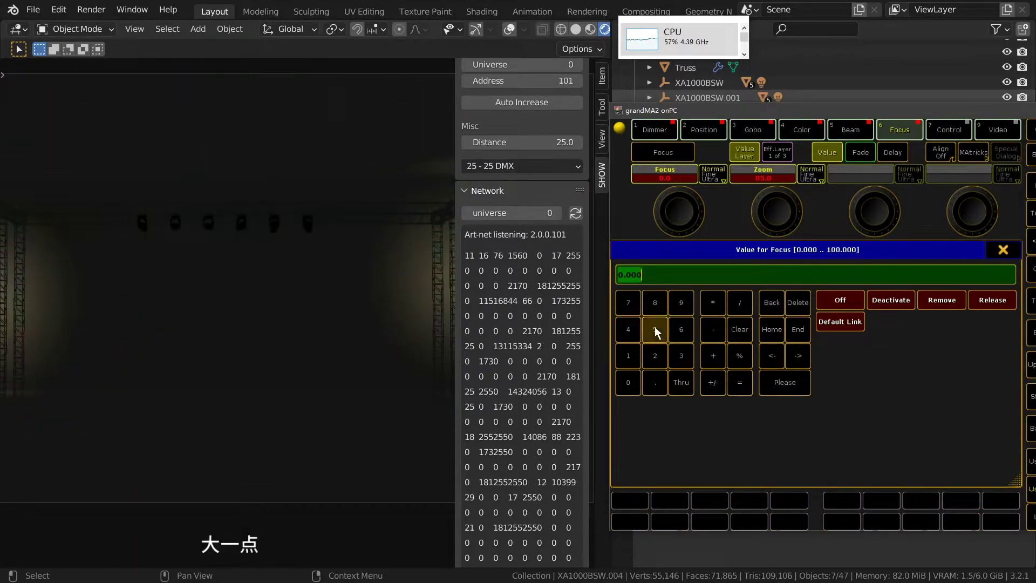
{"action": "left_click", "coordinate": [654, 327]}
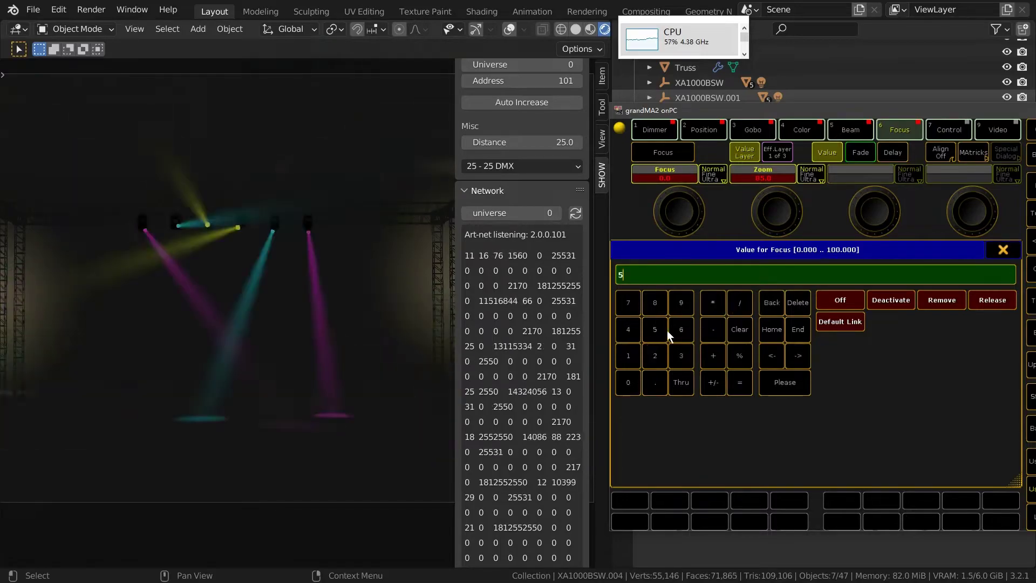
{"action": "left_click", "coordinate": [1003, 249]}
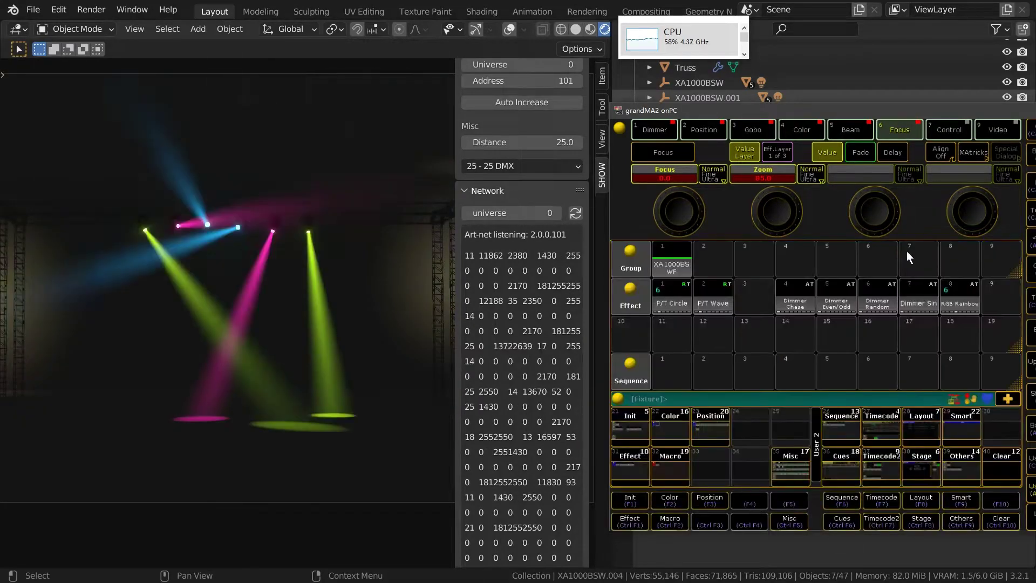
Set Beam A frost to 55 and bring up the Color feature
{"action": "left_click", "coordinate": [832, 138]}
{"action": "left_click", "coordinate": [663, 154]}
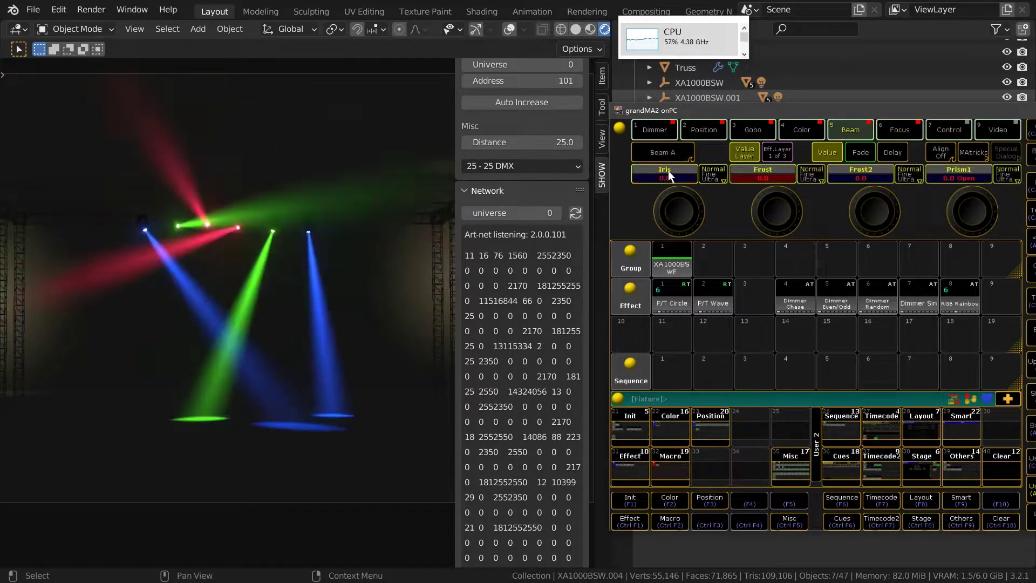
{"action": "left_click", "coordinate": [766, 180]}
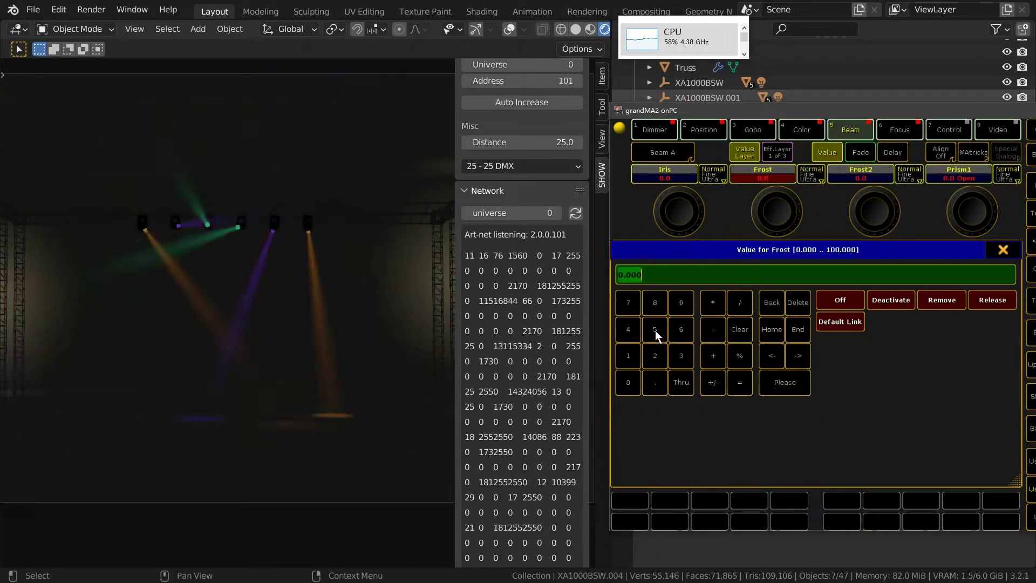
{"action": "left_click", "coordinate": [656, 331]}
{"action": "left_click", "coordinate": [763, 378]}
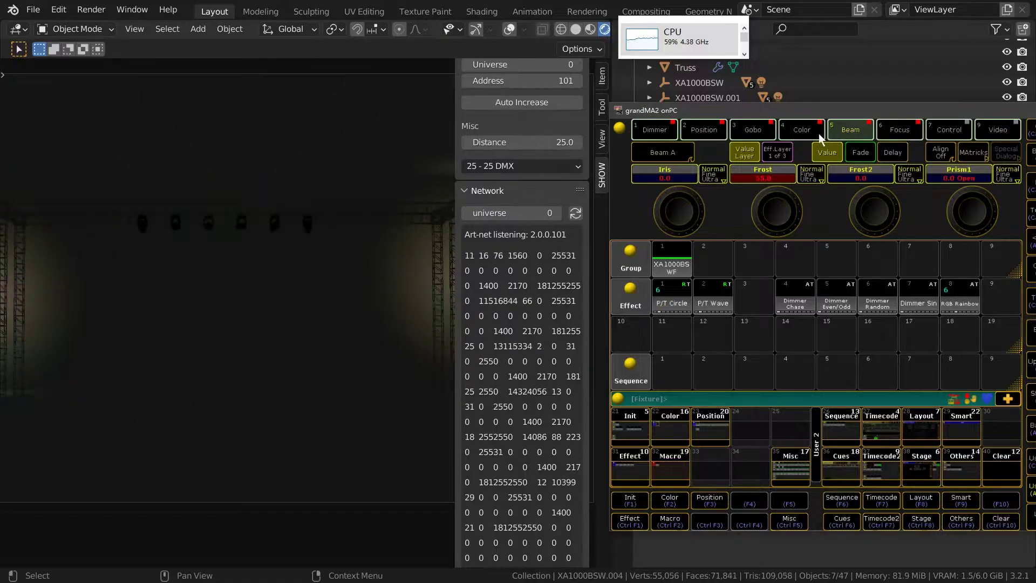
{"action": "left_click", "coordinate": [818, 134]}
Shift the beam colour to a cyan-green hue of 160 in the colour picker
{"action": "left_click", "coordinate": [700, 326]}
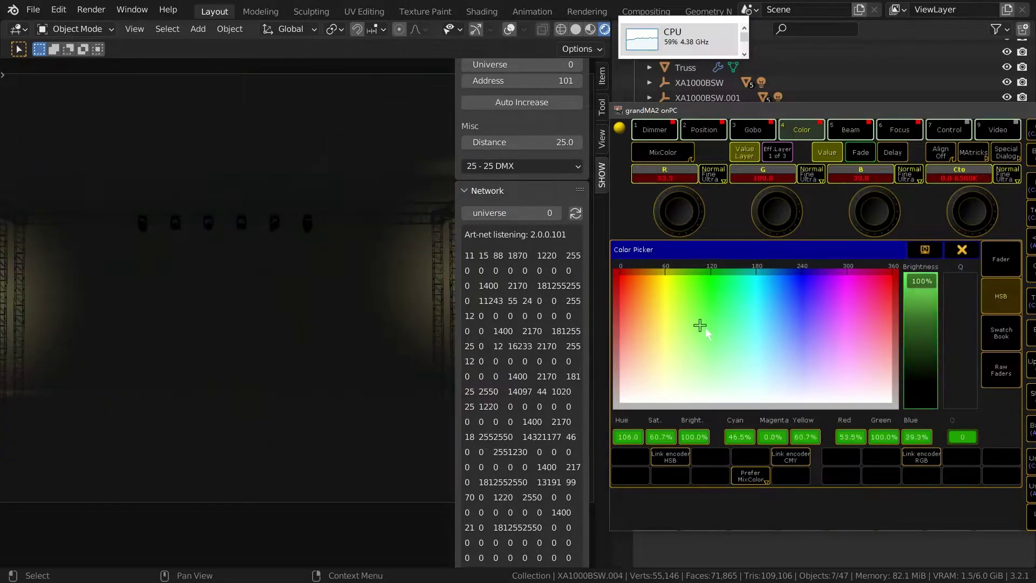
{"action": "mouse_move", "coordinate": [705, 329]}
{"action": "left_mouse_down"}
{"action": "mouse_move", "coordinate": [789, 293]}
{"action": "mouse_move", "coordinate": [741, 284]}
{"action": "left_mouse_up"}
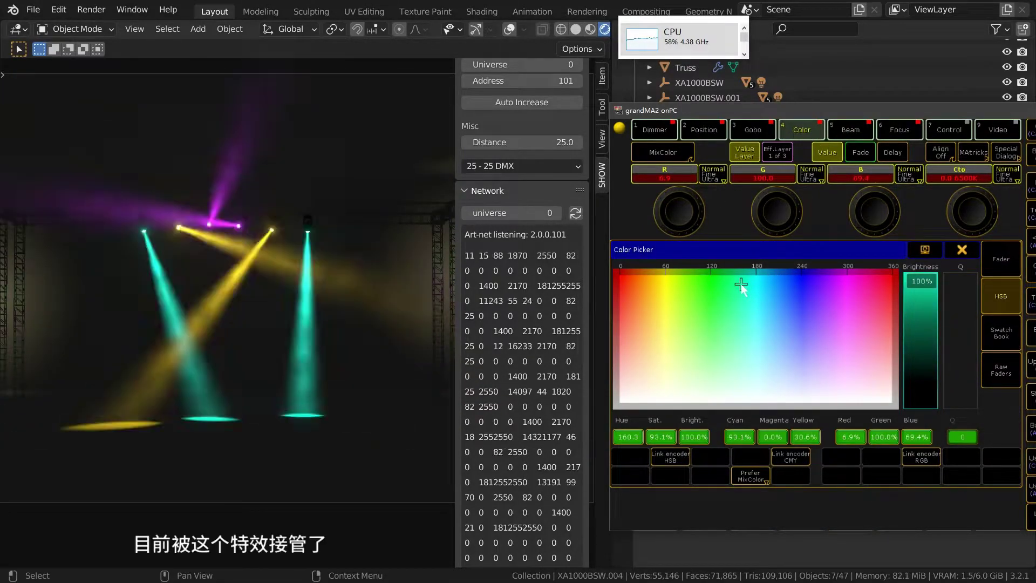
{"action": "left_click", "coordinate": [962, 251]}
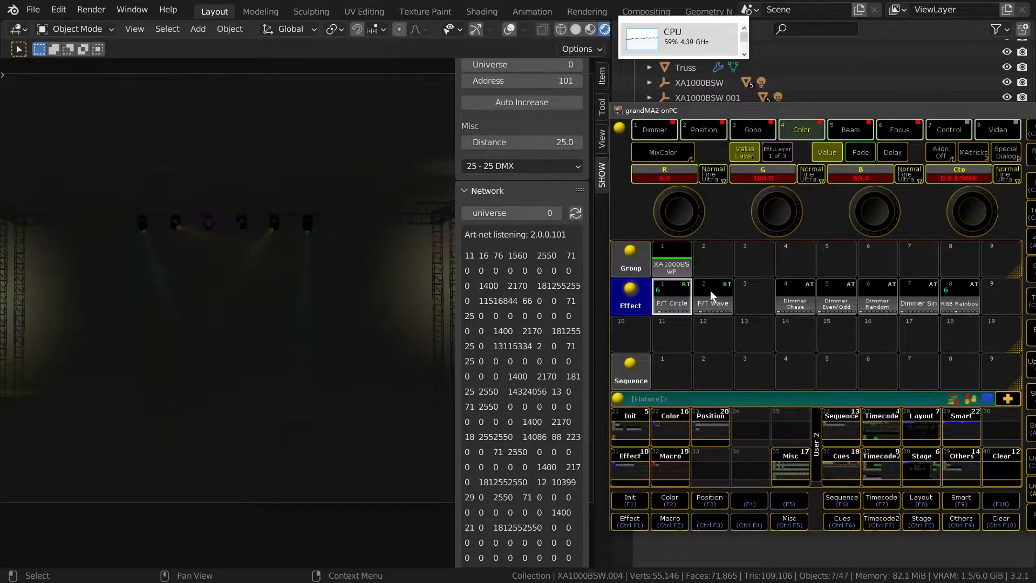
Set the P/T Circle pan line speed to 15 BPM
{"action": "right_click", "coordinate": [675, 304]}
{"action": "left_click", "coordinate": [993, 266]}
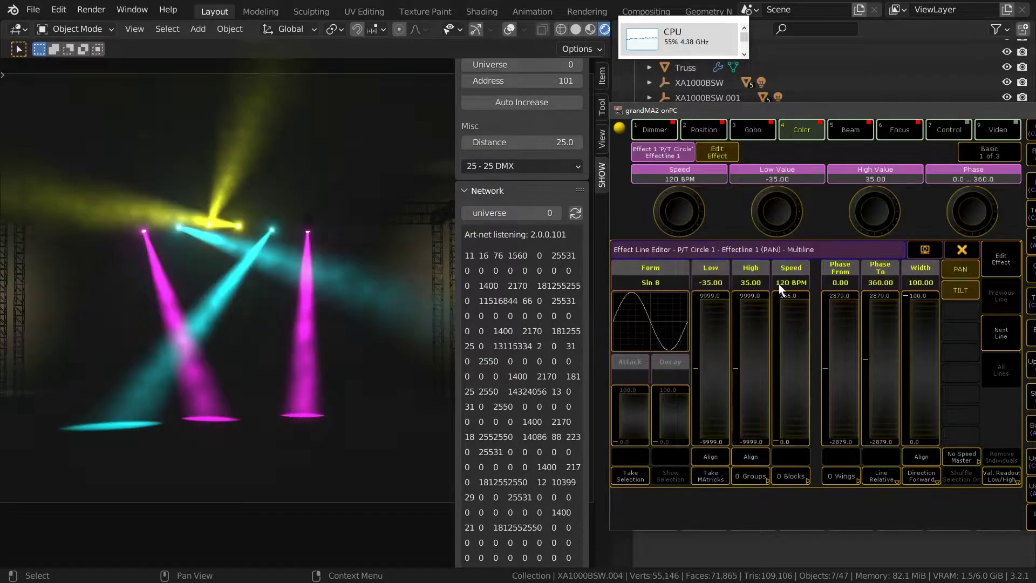
{"action": "left_click", "coordinate": [784, 286]}
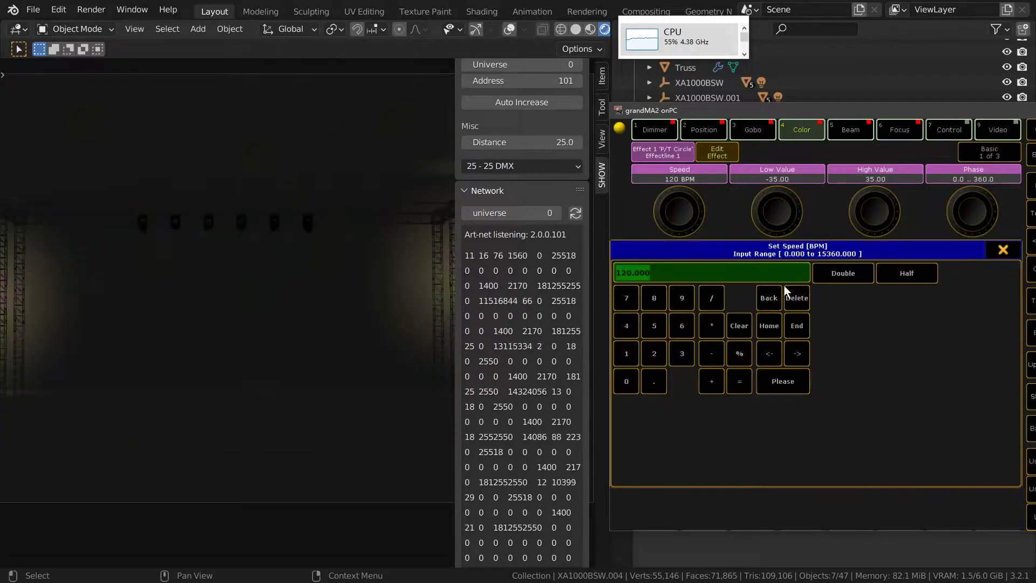
{"action": "left_click", "coordinate": [626, 354]}
{"action": "left_click", "coordinate": [654, 325]}
{"action": "left_click", "coordinate": [777, 381]}
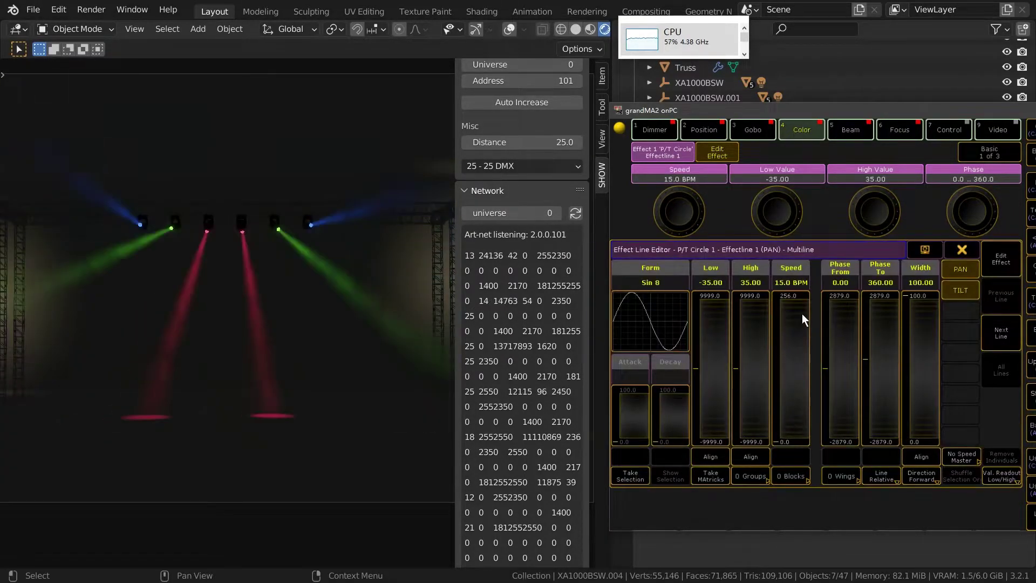
{"action": "left_click", "coordinate": [963, 250]}
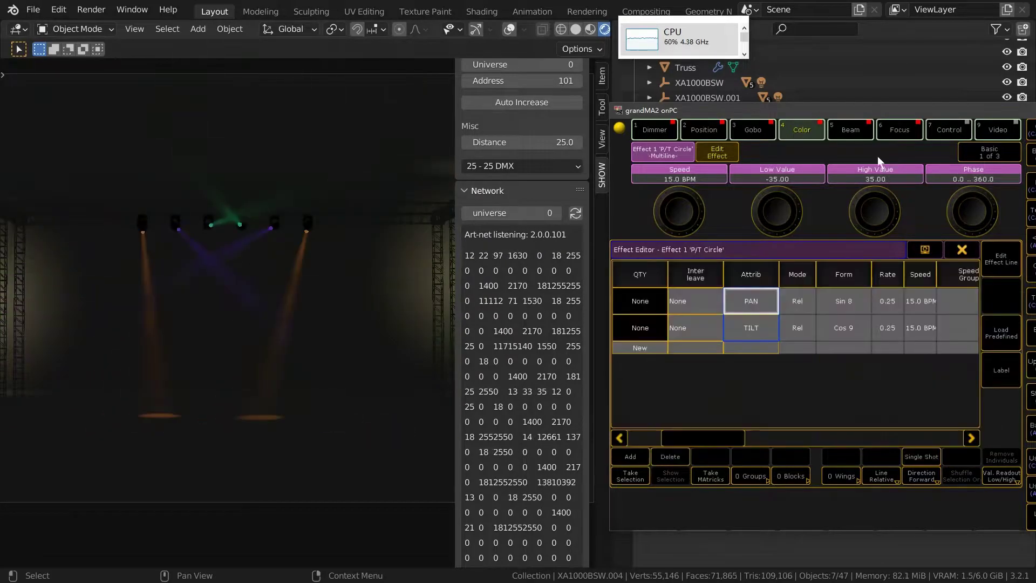
Check the beam attributes and keep the shutter at 5.2 Open
{"action": "left_click", "coordinate": [853, 132]}
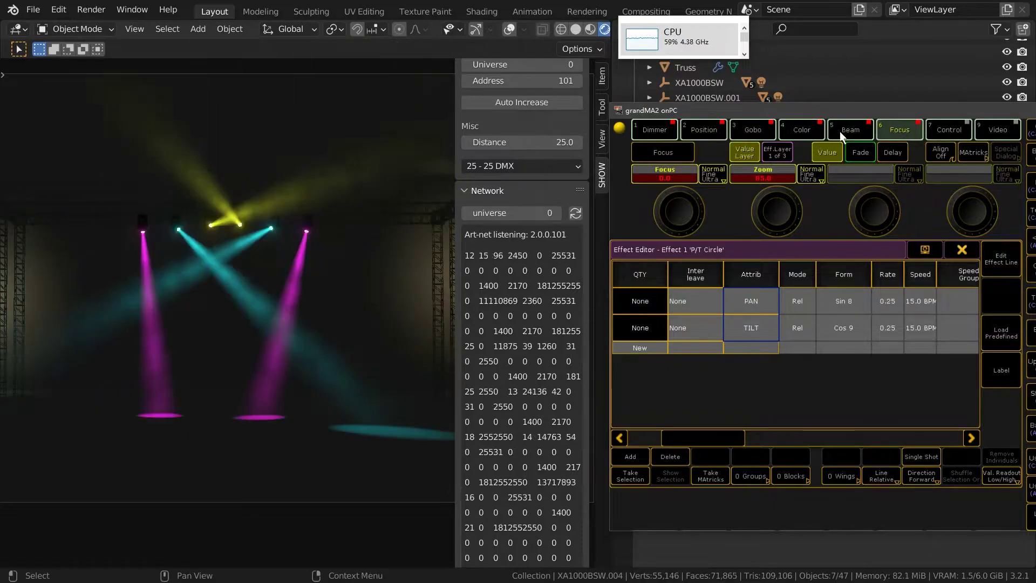
{"action": "left_click", "coordinate": [840, 131]}
{"action": "left_click", "coordinate": [673, 154]}
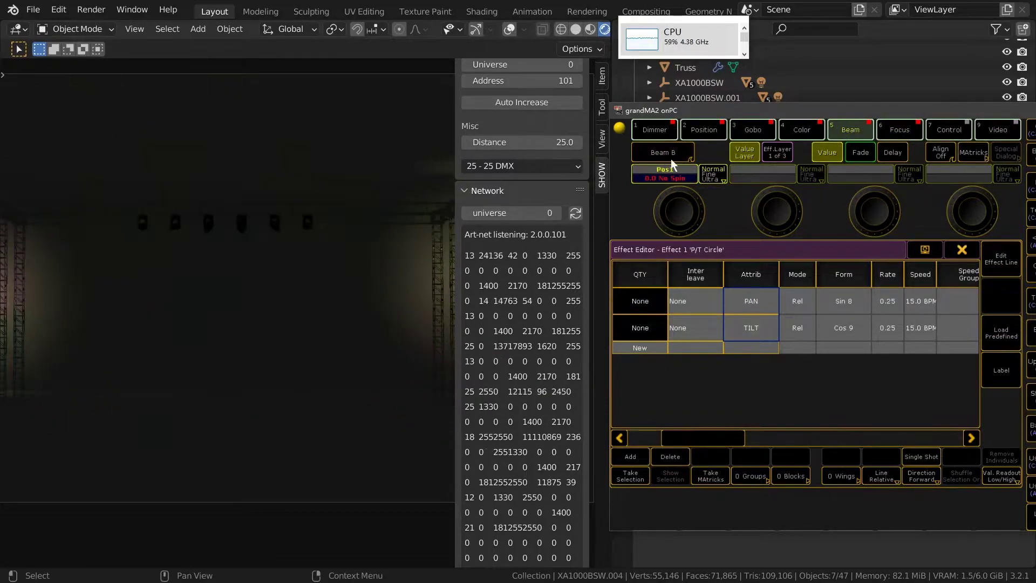
{"action": "left_click", "coordinate": [672, 159]}
{"action": "left_click", "coordinate": [669, 175]}
{"action": "left_click", "coordinate": [835, 309]}
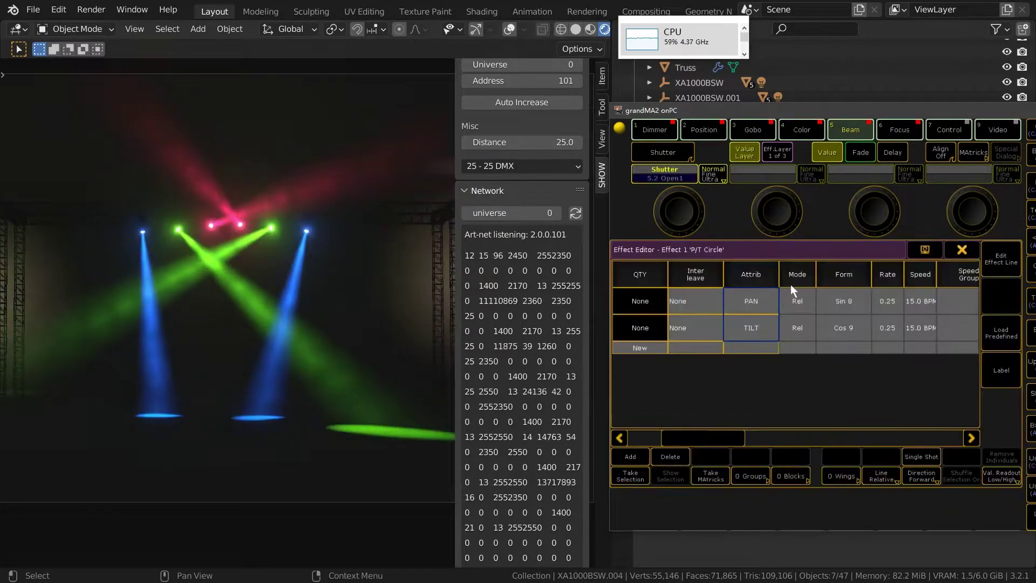
{"action": "left_click", "coordinate": [895, 130]}
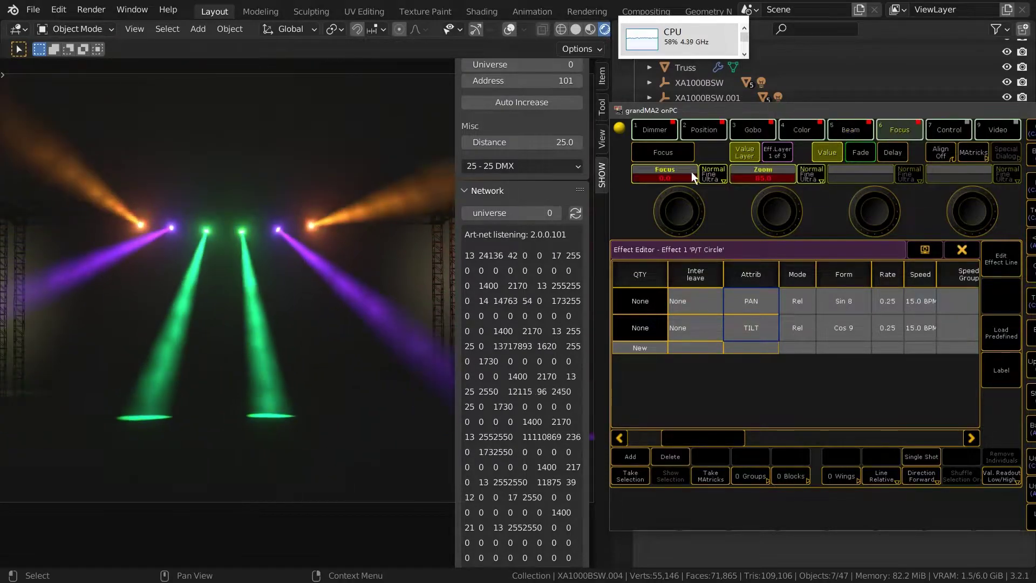
{"action": "left_click", "coordinate": [849, 131]}
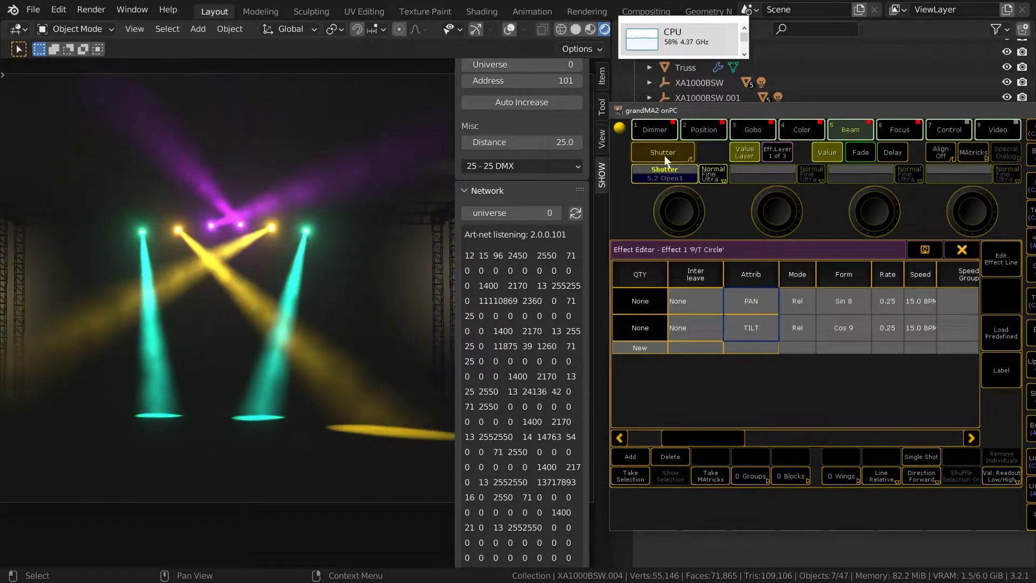
Close the effect editor and set the beam zoom to 0
{"action": "left_click", "coordinate": [665, 156]}
{"action": "left_click", "coordinate": [762, 174]}
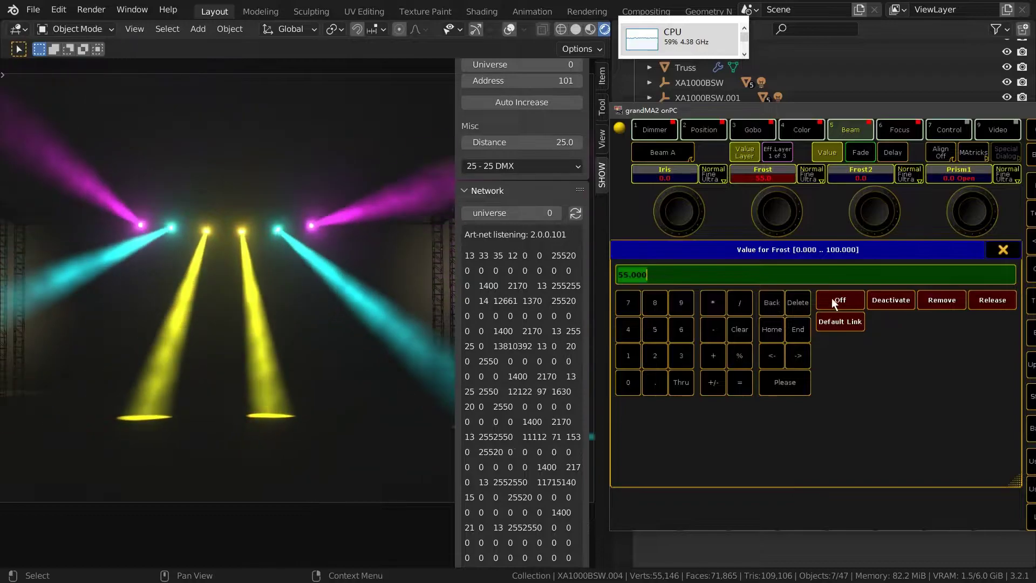
{"action": "left_click", "coordinate": [834, 302]}
{"action": "left_click", "coordinate": [896, 128]}
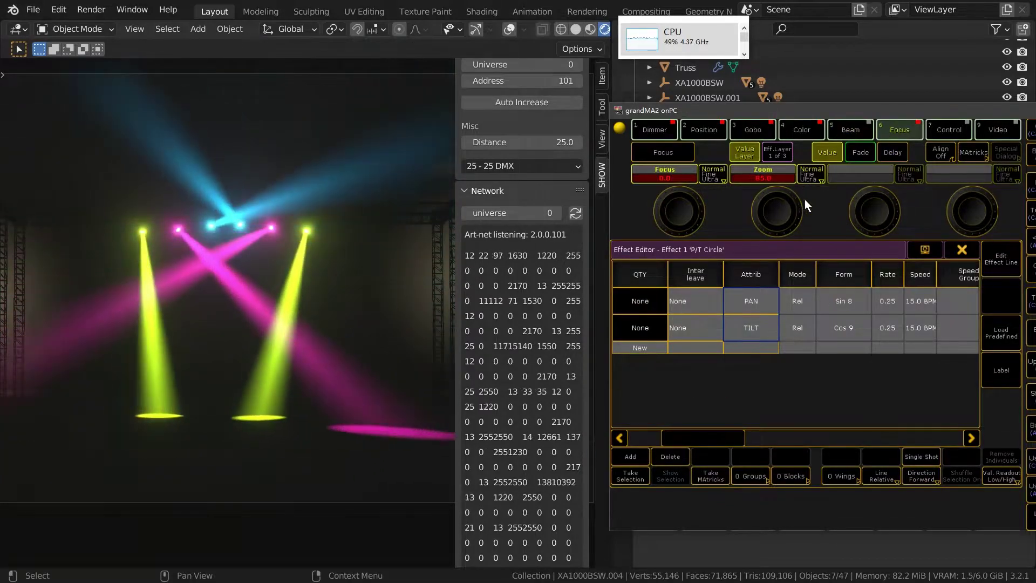
{"action": "left_click", "coordinate": [961, 249]}
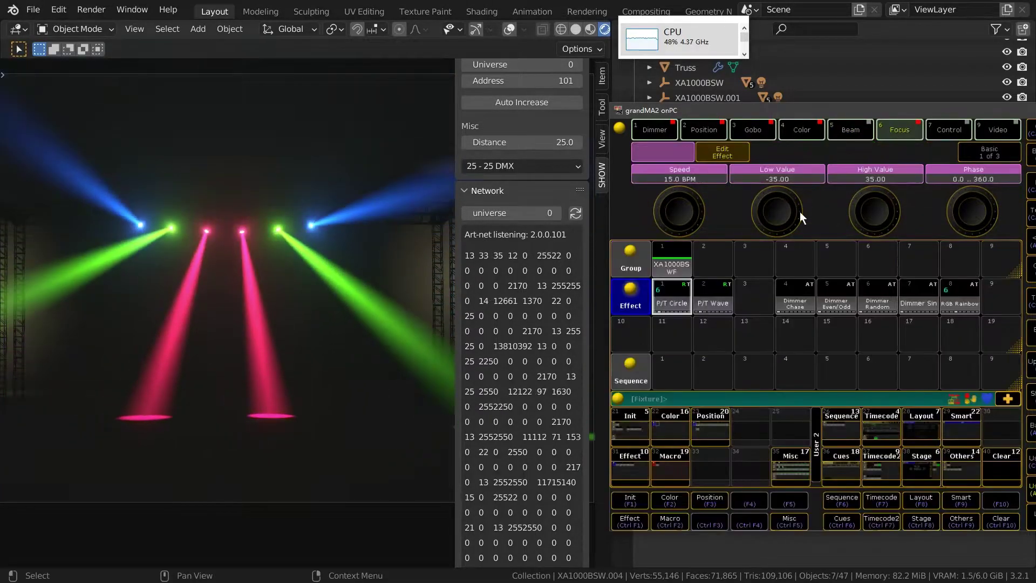
{"action": "left_click", "coordinate": [888, 134]}
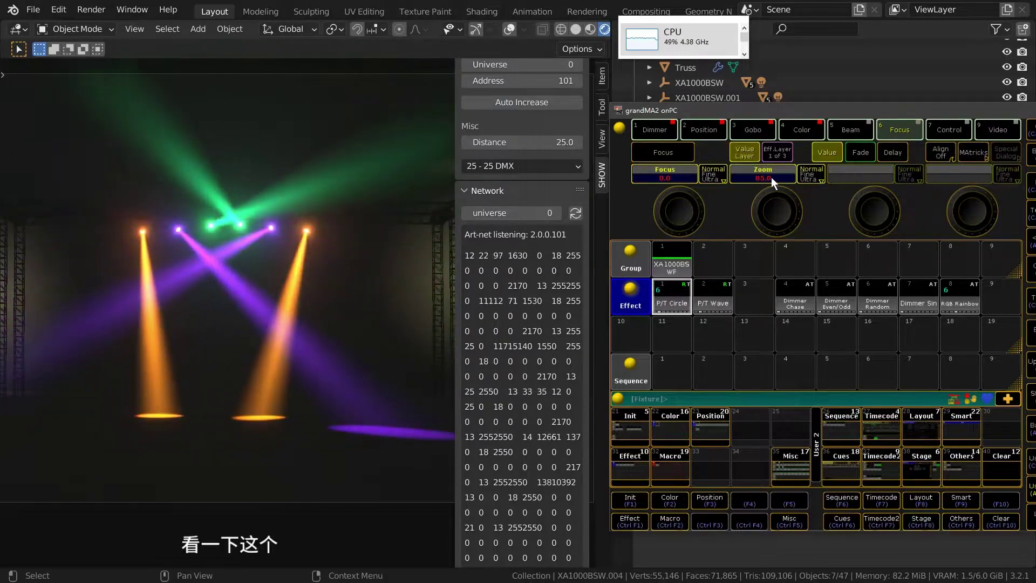
{"action": "left_click", "coordinate": [771, 177]}
{"action": "left_click", "coordinate": [629, 374]}
{"action": "left_click", "coordinate": [789, 391]}
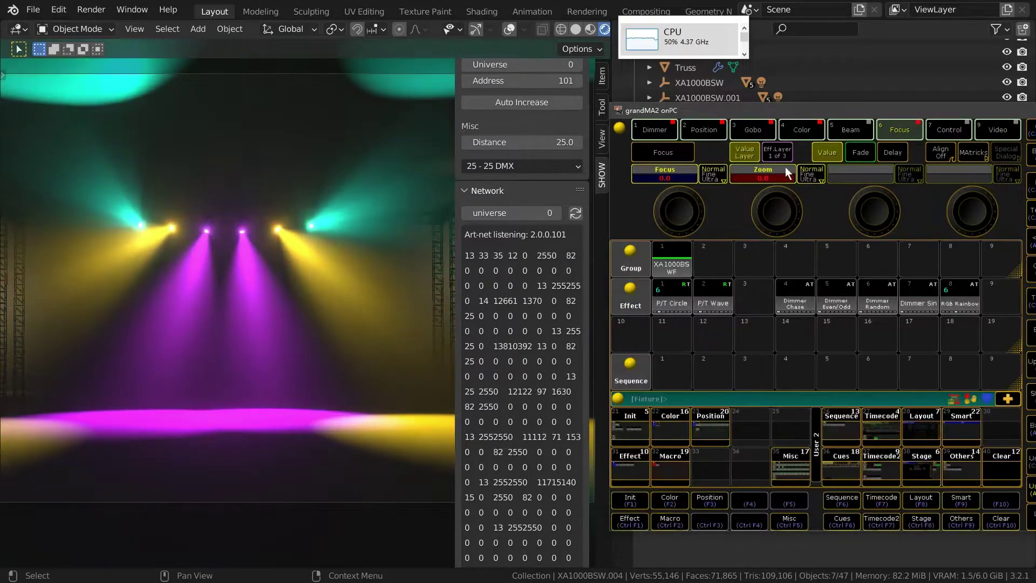
Set gobo channel G1 to 100 and select the RGB Rainbow effect
{"action": "left_click", "coordinate": [756, 128]}
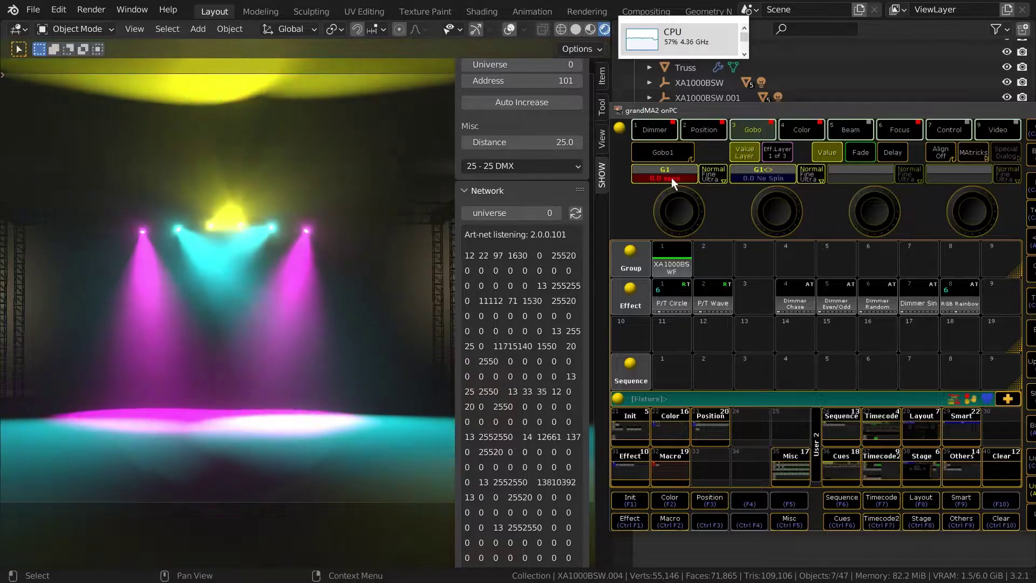
{"action": "left_click", "coordinate": [672, 180]}
{"action": "left_click", "coordinate": [629, 380]}
{"action": "left_click", "coordinate": [629, 407]}
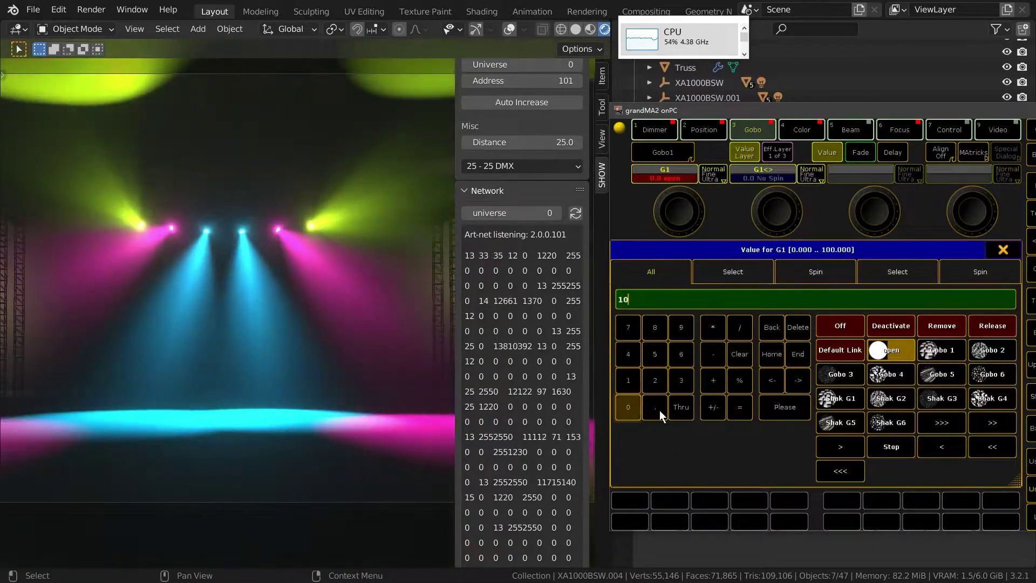
{"action": "left_click", "coordinate": [785, 407]}
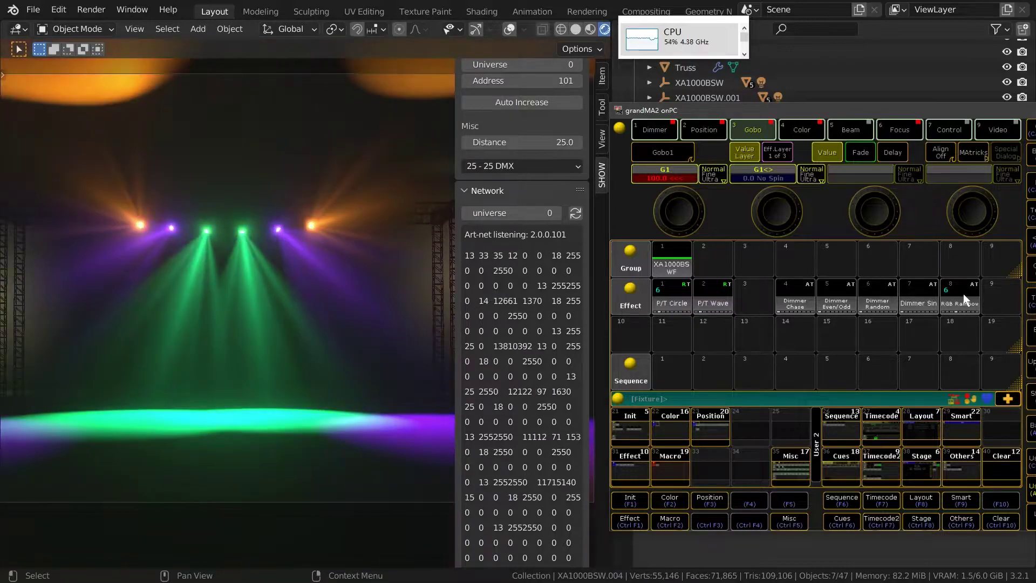
{"action": "type", "text": "Off"}
{"action": "left_click", "coordinate": [954, 297]}
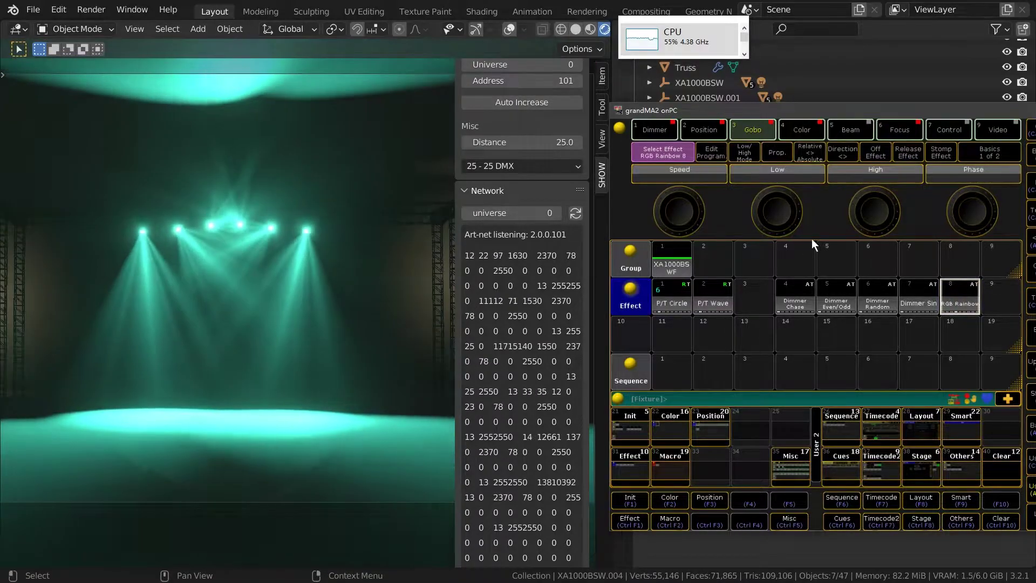
Clear the Wings of all three RGB Rainbow lines to None and reselect the effect
{"action": "right_click", "coordinate": [960, 293]}
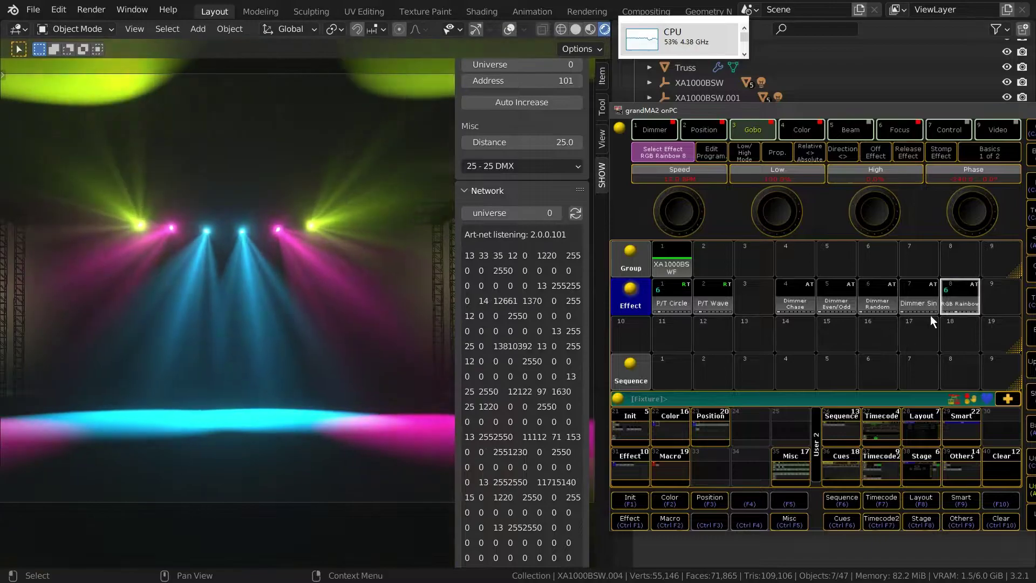
{"action": "left_click_drag", "start_coordinate": [710, 438], "coordinate": [918, 438]}
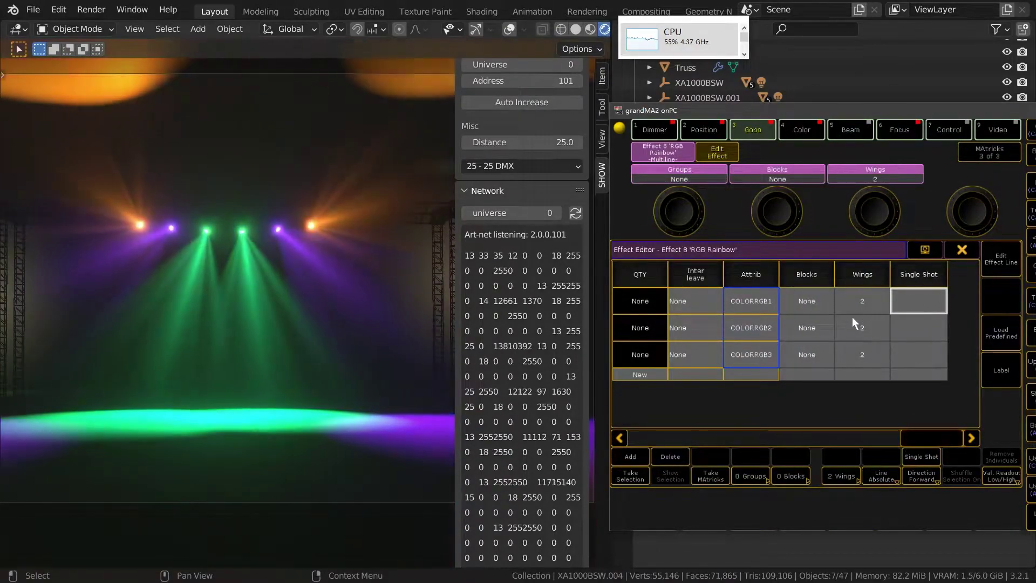
{"action": "left_click_drag", "start_coordinate": [853, 316], "coordinate": [861, 347]}
{"action": "right_click", "coordinate": [861, 298]}
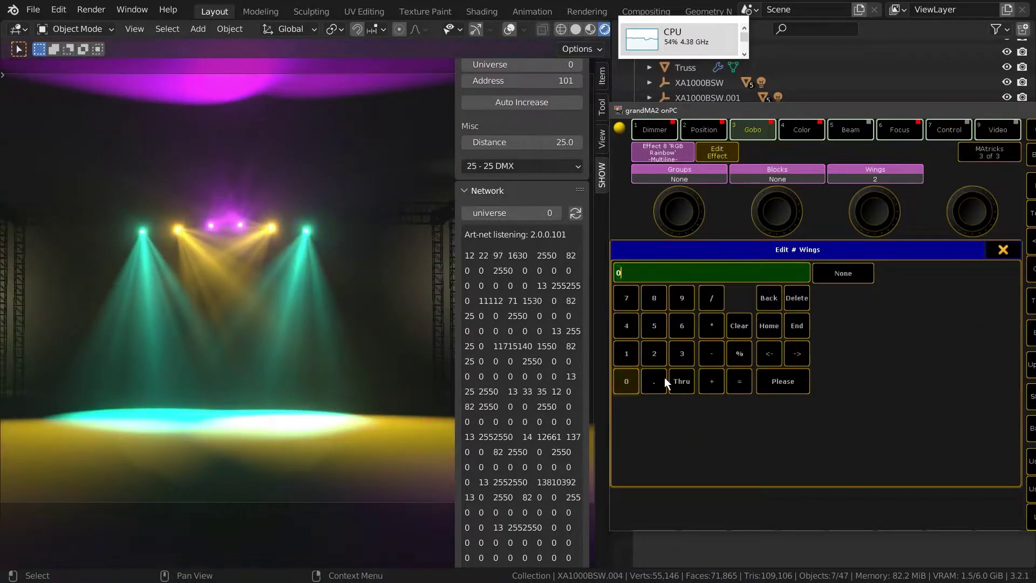
{"action": "left_click", "coordinate": [773, 383]}
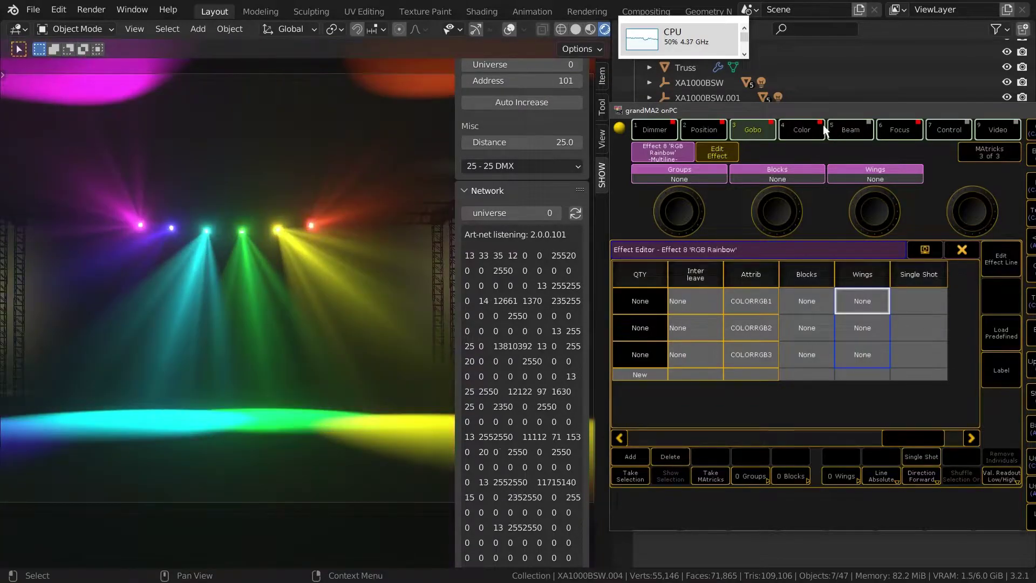
{"action": "left_click", "coordinate": [963, 250]}
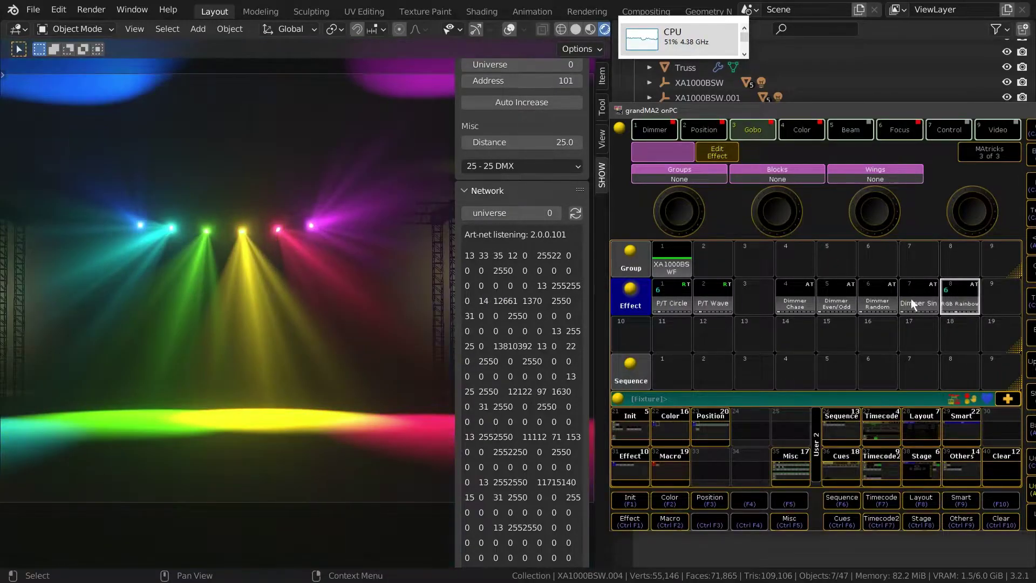
{"action": "type", "text": "Off"}
{"action": "left_click", "coordinate": [962, 294]}
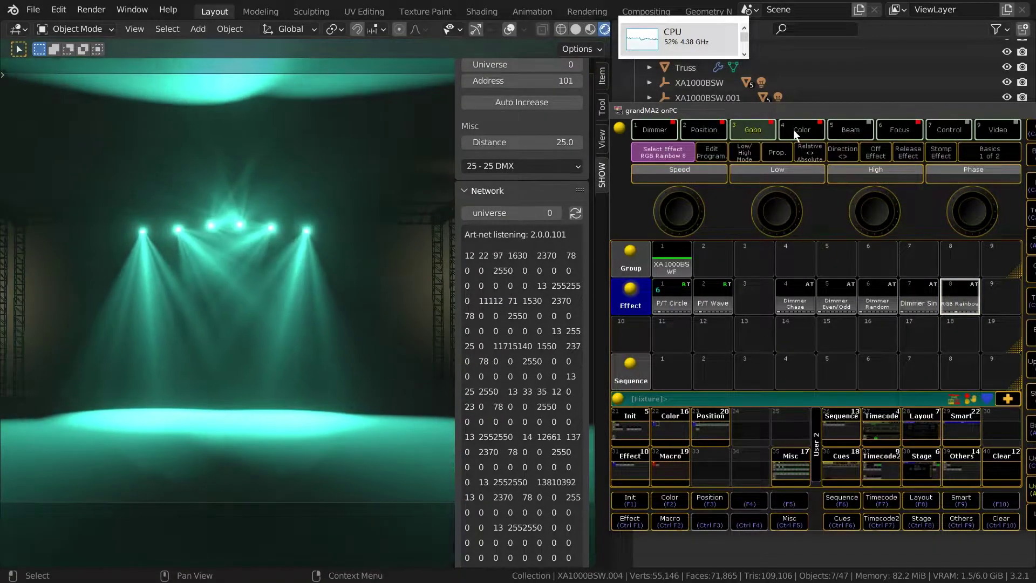
Try pale green, then pink-magenta beam colours in the colour picker
{"action": "left_click", "coordinate": [793, 129]}
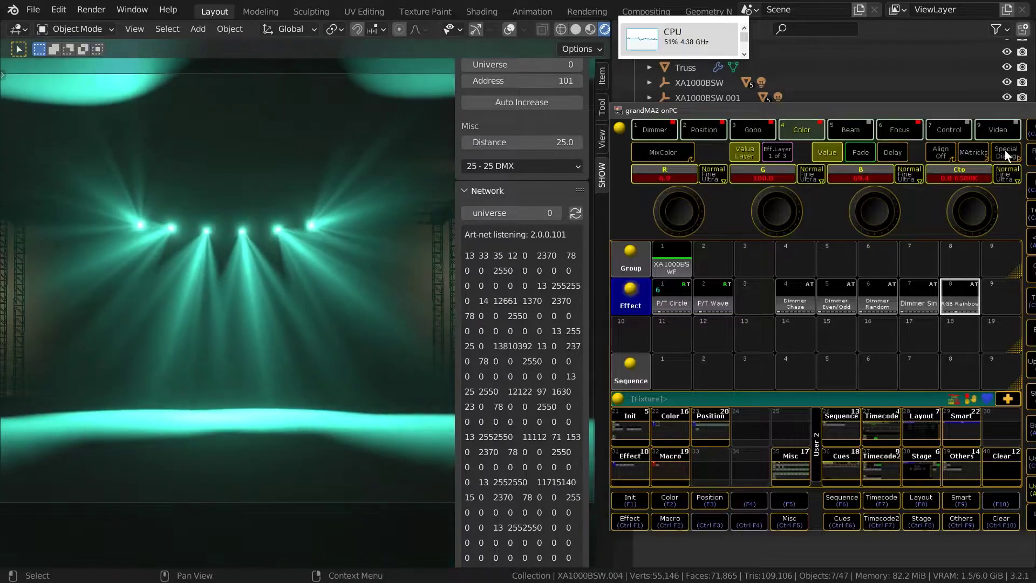
{"action": "left_click", "coordinate": [1005, 151]}
{"action": "left_click_drag", "start_coordinate": [695, 288], "coordinate": [677, 312]}
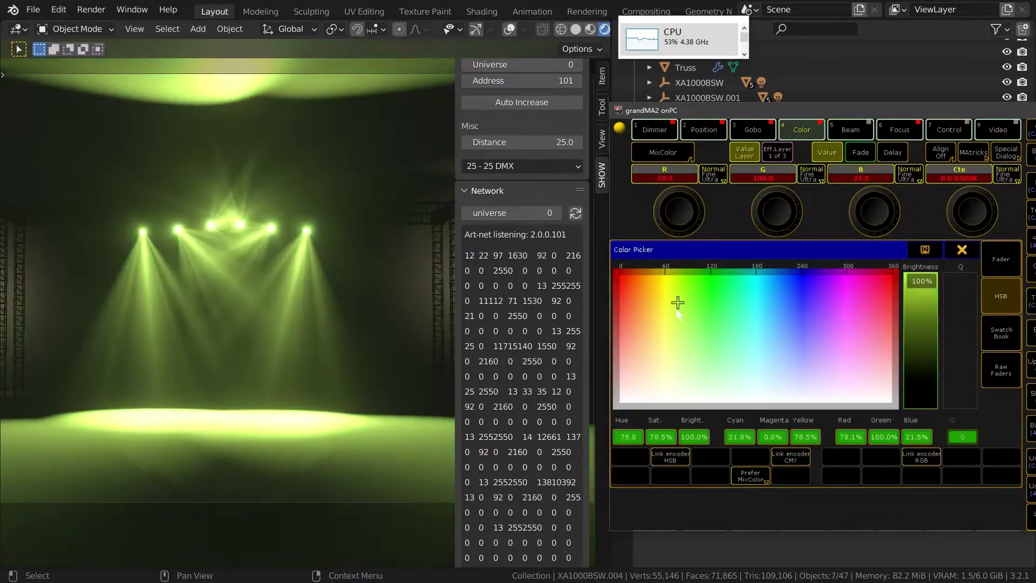
{"action": "mouse_move", "coordinate": [636, 280]}
{"action": "left_mouse_down"}
{"action": "mouse_move", "coordinate": [630, 322]}
{"action": "mouse_move", "coordinate": [772, 316]}
{"action": "mouse_move", "coordinate": [864, 285]}
{"action": "mouse_move", "coordinate": [874, 313]}
{"action": "mouse_move", "coordinate": [655, 294]}
{"action": "mouse_move", "coordinate": [809, 325]}
{"action": "mouse_move", "coordinate": [655, 290]}
{"action": "mouse_move", "coordinate": [678, 307]}
{"action": "left_mouse_up"}
{"action": "left_click", "coordinate": [966, 251]}
Raise the zoom encoder to about 90 to narrow the beams
{"action": "left_click", "coordinate": [900, 130]}
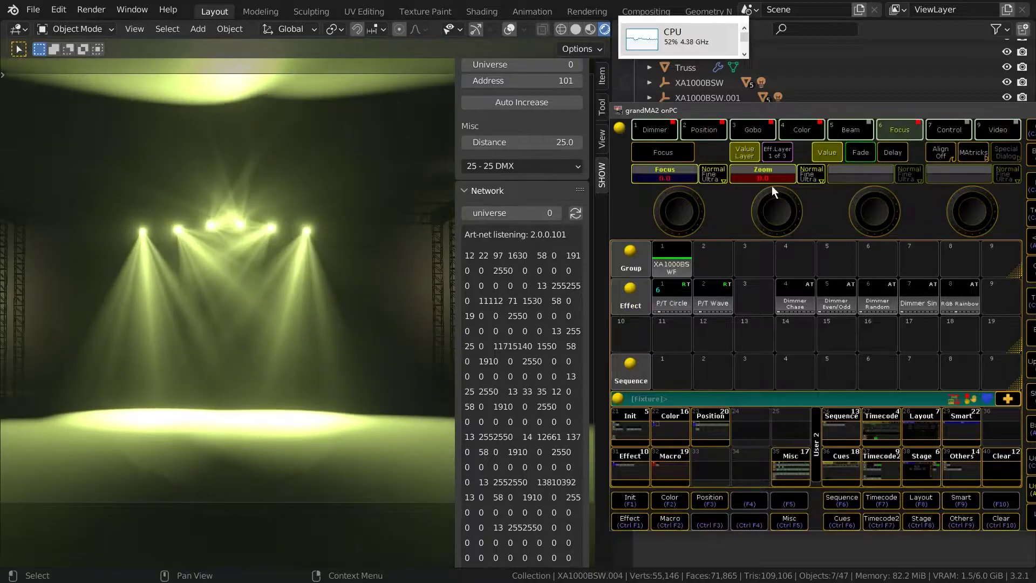
{"action": "left_click", "coordinate": [771, 180]}
{"action": "left_click", "coordinate": [1003, 250]}
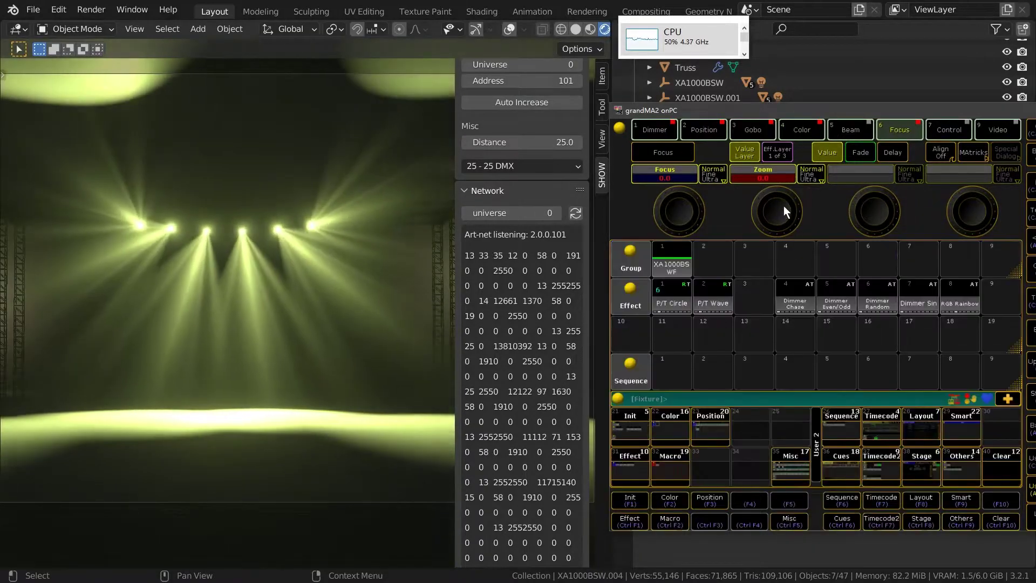
{"action": "mouse_move", "coordinate": [794, 198]}
{"action": "left_mouse_down"}
{"action": "mouse_move", "coordinate": [767, 189]}
{"action": "mouse_move", "coordinate": [752, 225]}
{"action": "mouse_move", "coordinate": [802, 223]}
{"action": "mouse_move", "coordinate": [782, 186]}
{"action": "mouse_move", "coordinate": [786, 238]}
{"action": "mouse_move", "coordinate": [790, 191]}
{"action": "mouse_move", "coordinate": [766, 231]}
{"action": "mouse_move", "coordinate": [767, 202]}
{"action": "mouse_move", "coordinate": [783, 203]}
{"action": "mouse_move", "coordinate": [775, 228]}
{"action": "left_mouse_up"}
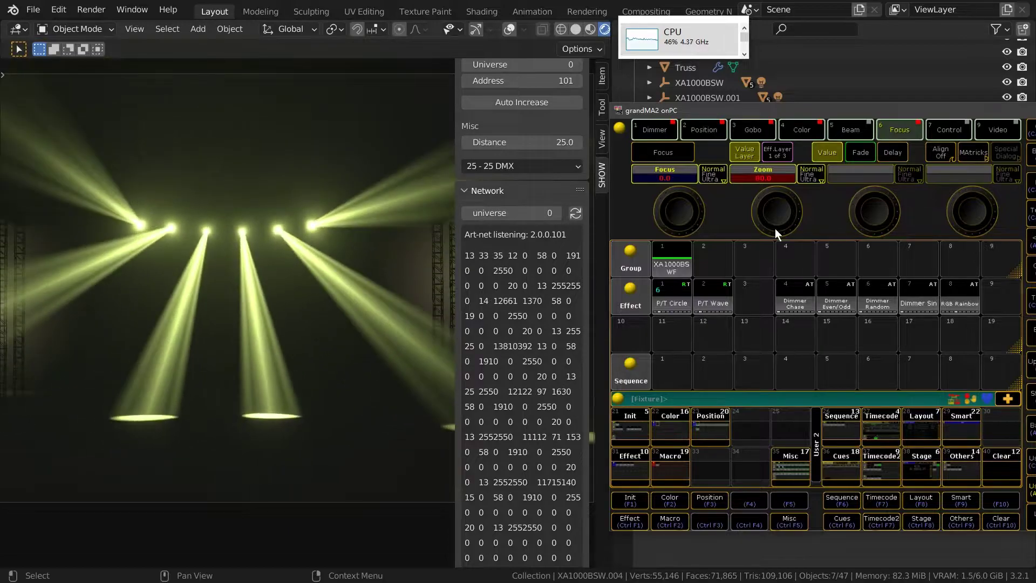
{"action": "mouse_move", "coordinate": [769, 205]}
{"action": "left_mouse_down"}
{"action": "mouse_move", "coordinate": [769, 223]}
{"action": "mouse_move", "coordinate": [802, 235]}
{"action": "mouse_move", "coordinate": [753, 236]}
{"action": "left_mouse_up"}
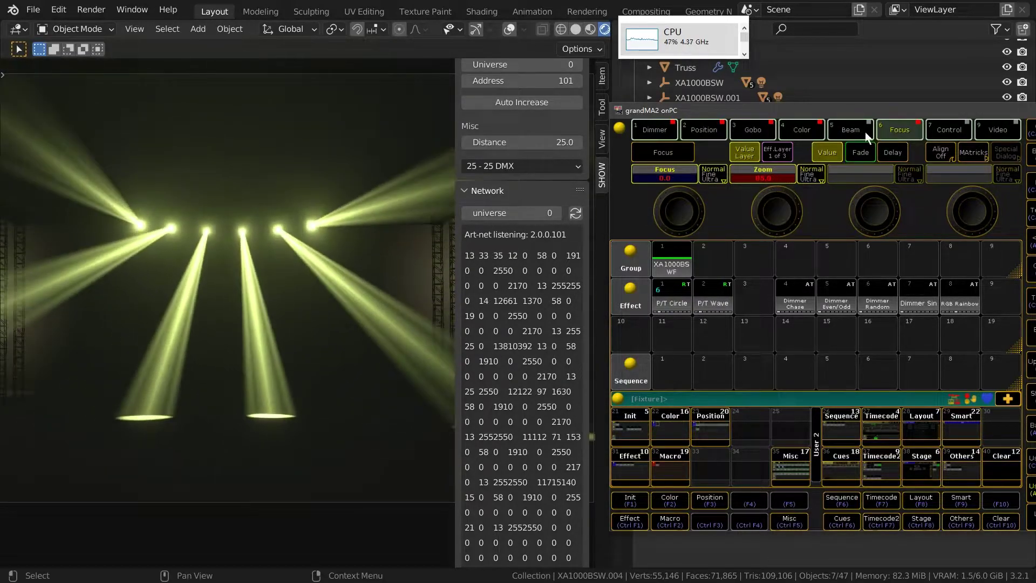
Pick magenta-pink (R 100, G 0, B 27.2) in the colour picker
{"action": "left_click", "coordinate": [802, 129]}
{"action": "left_click", "coordinate": [1014, 157]}
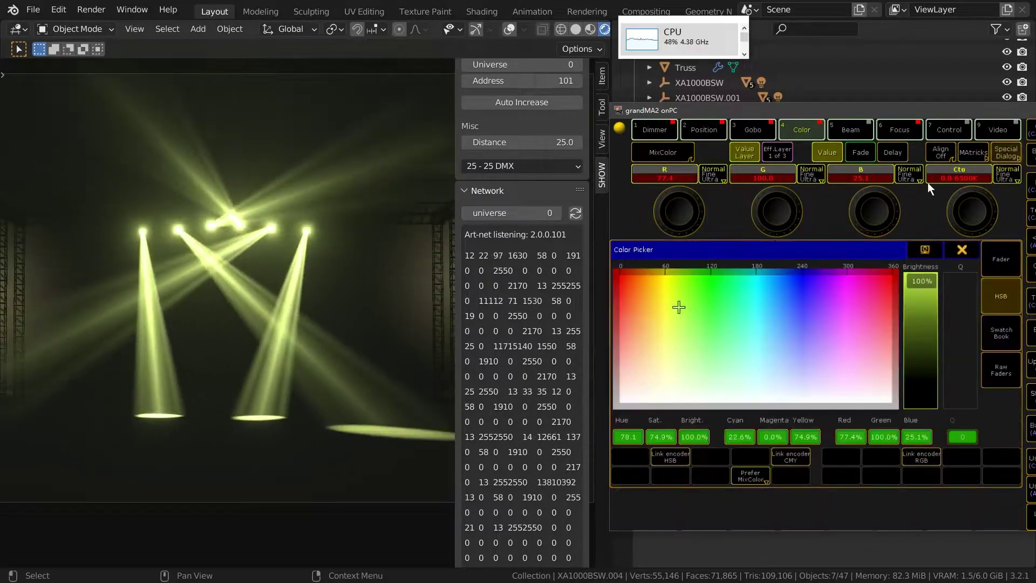
{"action": "mouse_move", "coordinate": [705, 313]}
{"action": "left_mouse_down"}
{"action": "mouse_move", "coordinate": [834, 299]}
{"action": "mouse_move", "coordinate": [667, 317]}
{"action": "mouse_move", "coordinate": [717, 363]}
{"action": "mouse_move", "coordinate": [798, 300]}
{"action": "left_mouse_up"}
{"action": "mouse_move", "coordinate": [870, 280]}
{"action": "left_mouse_down"}
{"action": "mouse_move", "coordinate": [618, 263]}
{"action": "mouse_move", "coordinate": [793, 264]}
{"action": "left_mouse_up"}
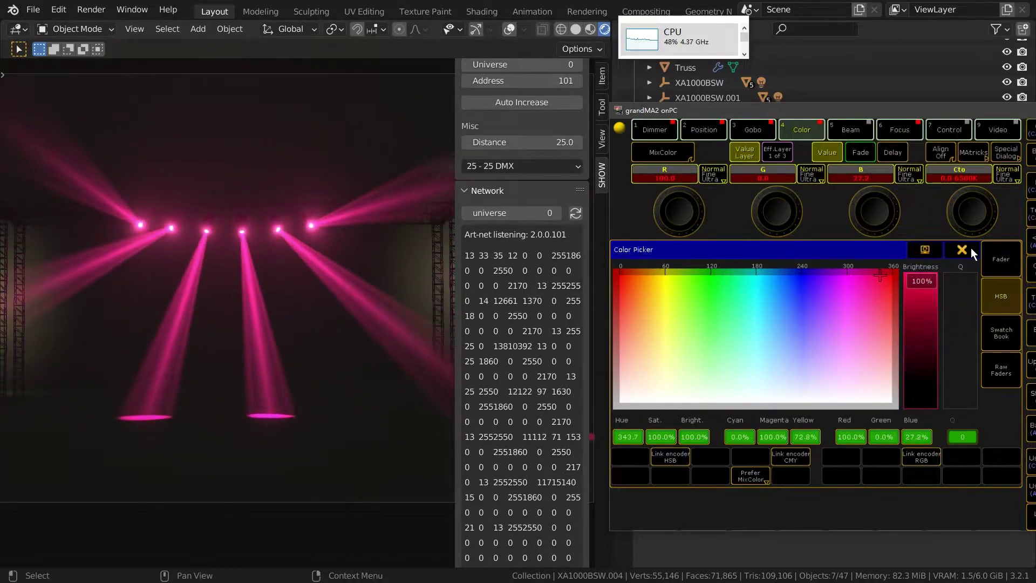
{"action": "left_click", "coordinate": [962, 249]}
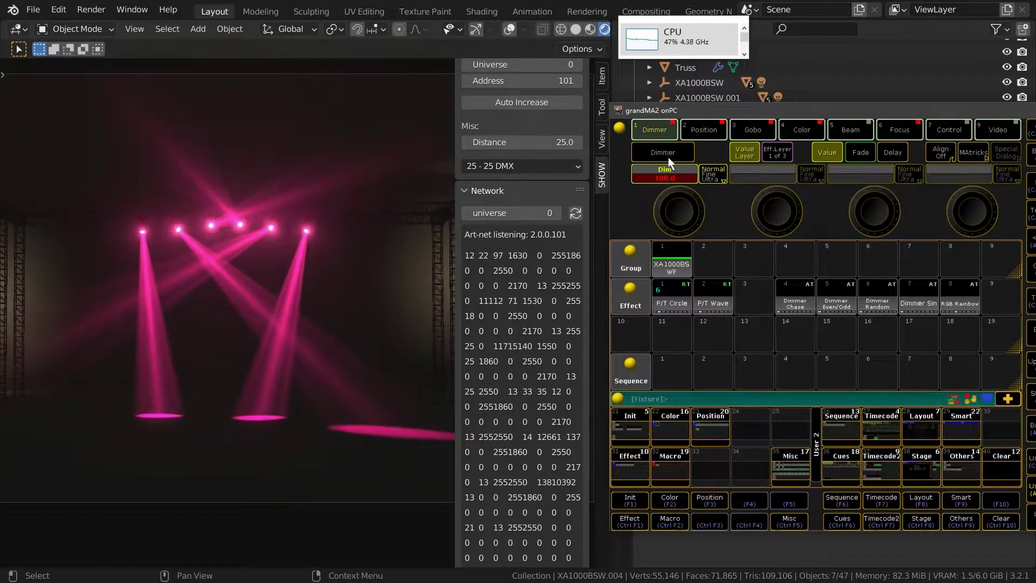
Lower the dimmer below full with the calculator
{"action": "left_click", "coordinate": [669, 179]}
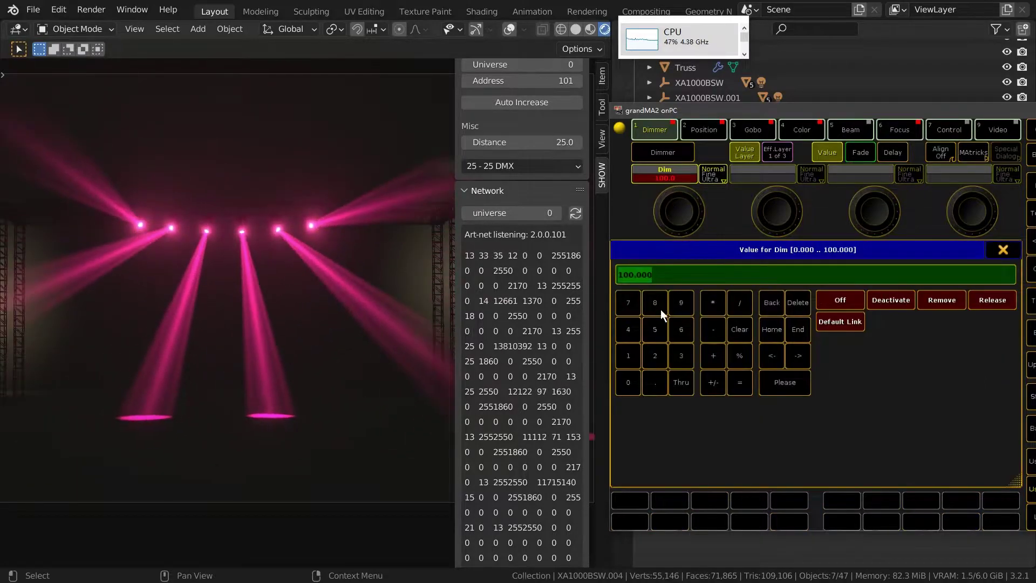
{"action": "left_click", "coordinate": [661, 309]}
{"action": "left_click", "coordinate": [778, 379]}
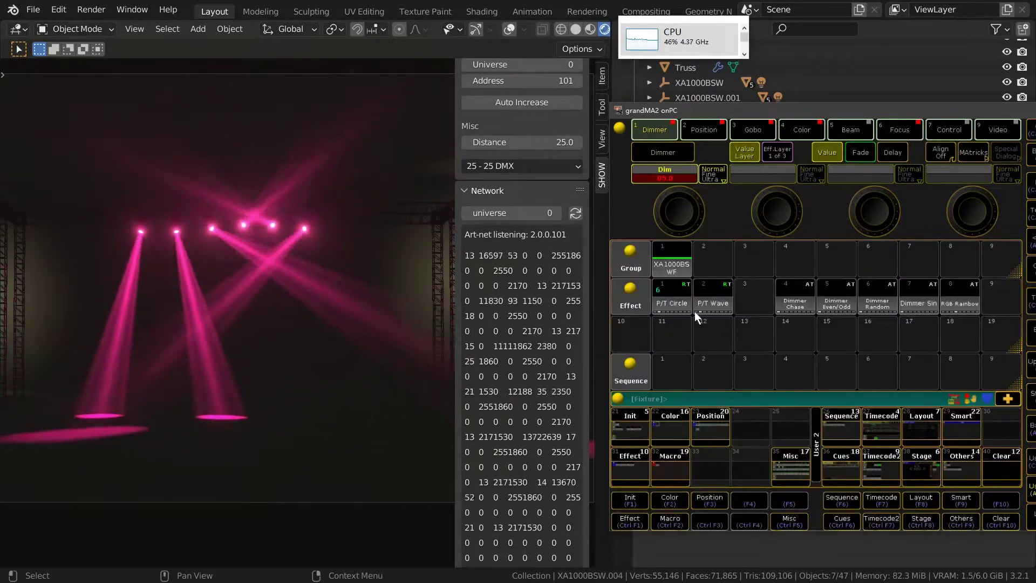
Set the P/T Circle pan line speed to 30 BPM and close both editors
{"action": "left_click", "coordinate": [673, 293]}
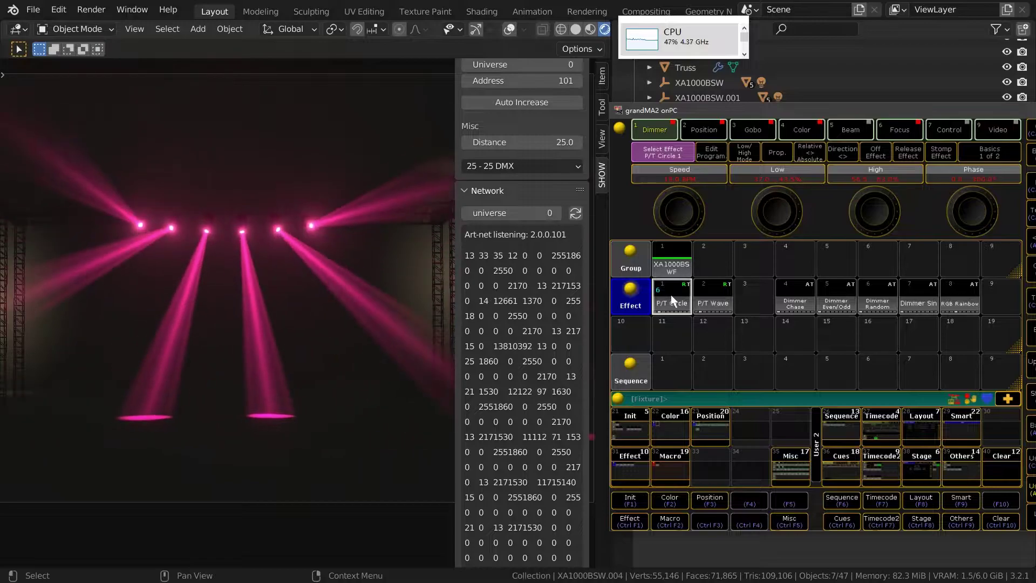
{"action": "left_click", "coordinate": [671, 295]}
{"action": "left_click", "coordinate": [1003, 260]}
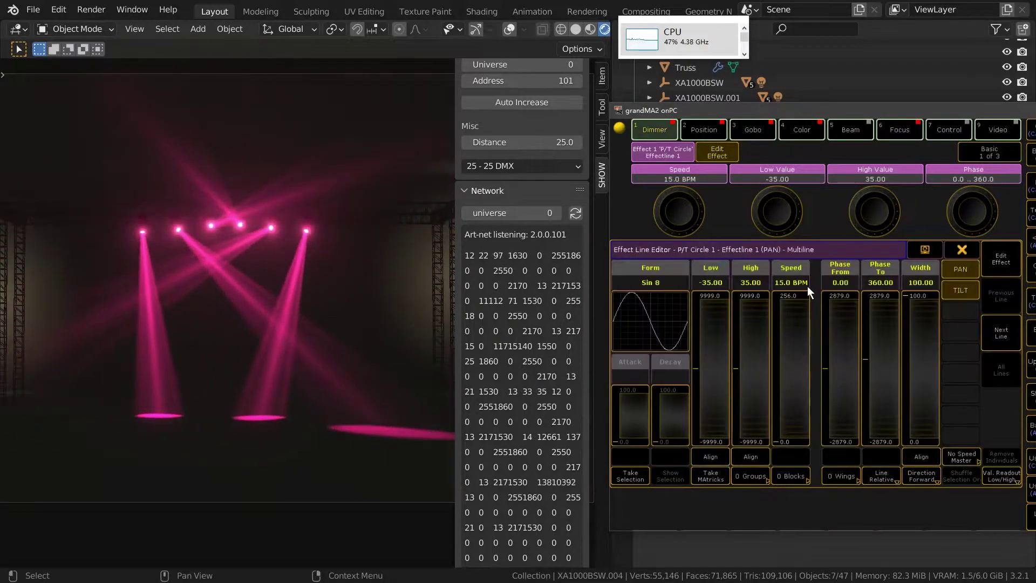
{"action": "left_click", "coordinate": [792, 283]}
{"action": "left_click", "coordinate": [681, 352]}
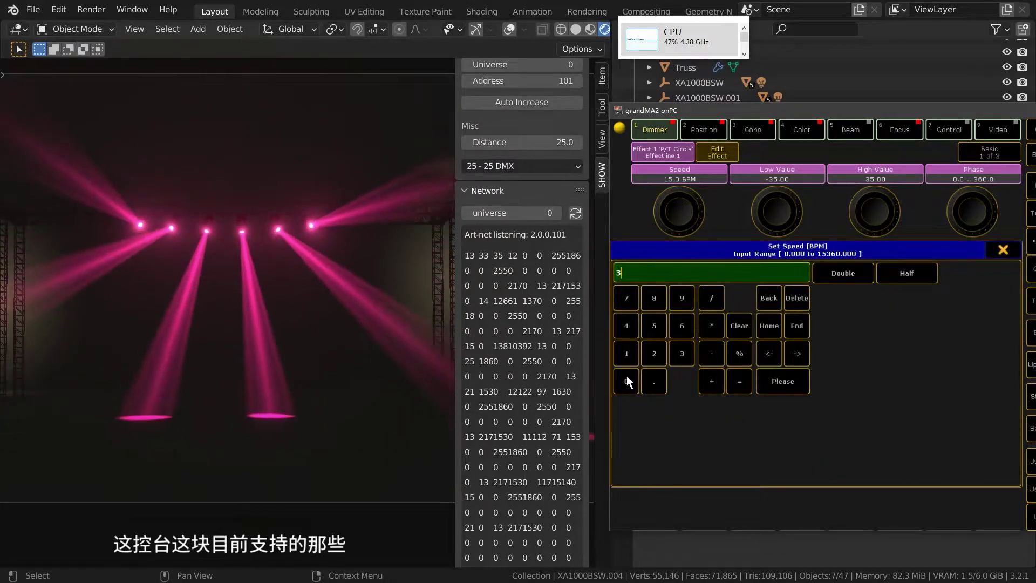
{"action": "left_click", "coordinate": [626, 380]}
{"action": "left_click", "coordinate": [782, 385]}
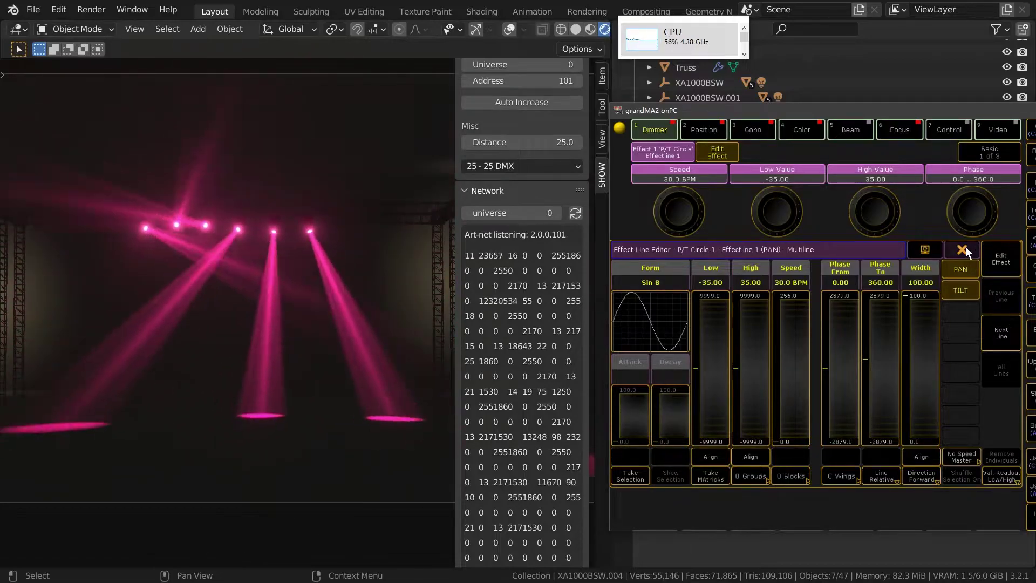
{"action": "left_click", "coordinate": [966, 249]}
{"action": "left_click", "coordinate": [963, 249]}
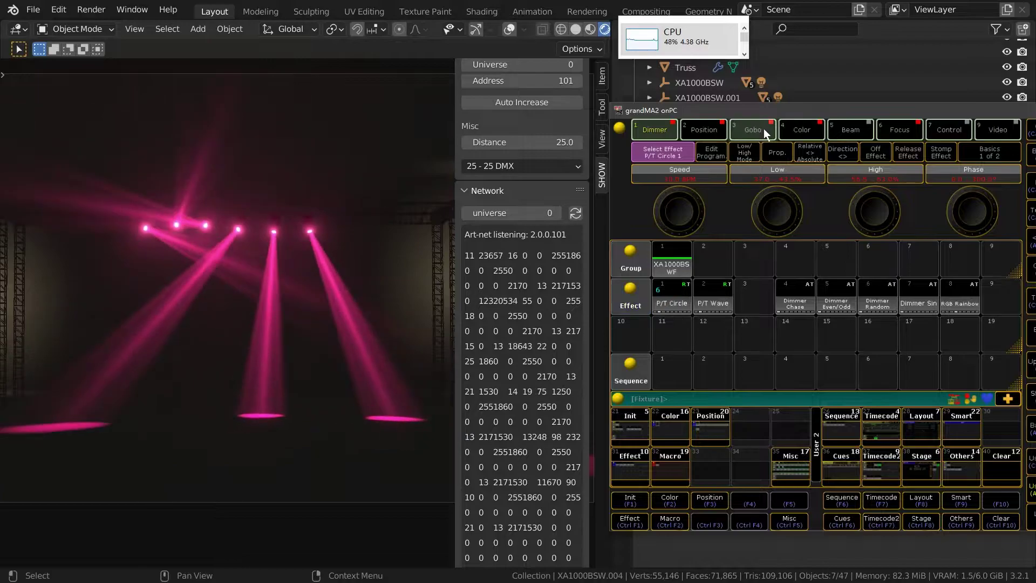
Browse grandMA2's Focus, Dimmer, Gobo and Beam attribute pages, ending back on Dimmer
{"action": "left_click", "coordinate": [902, 129]}
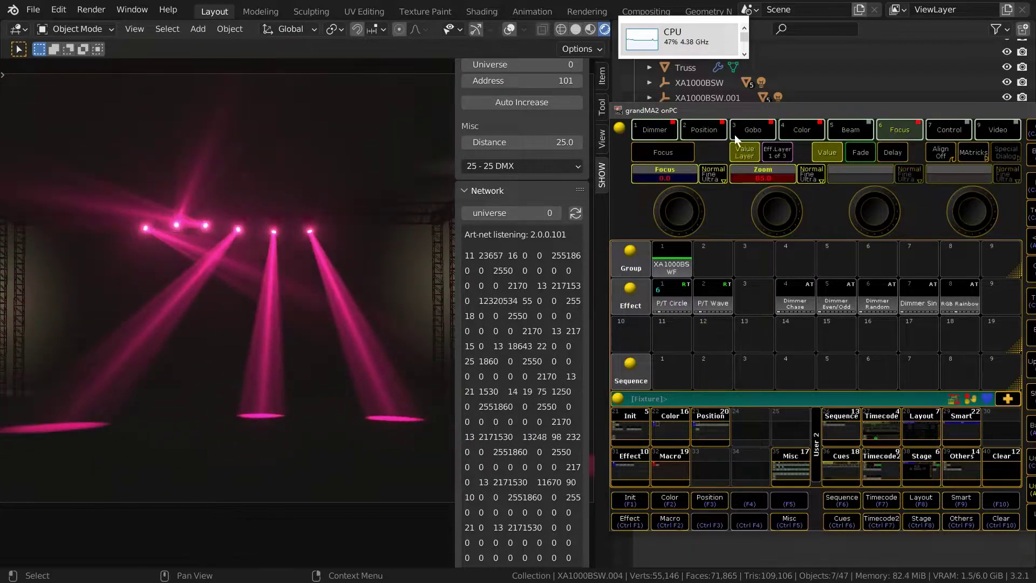
{"action": "left_click", "coordinate": [674, 131]}
{"action": "left_click_drag", "start_coordinate": [725, 115], "coordinate": [731, 124]}
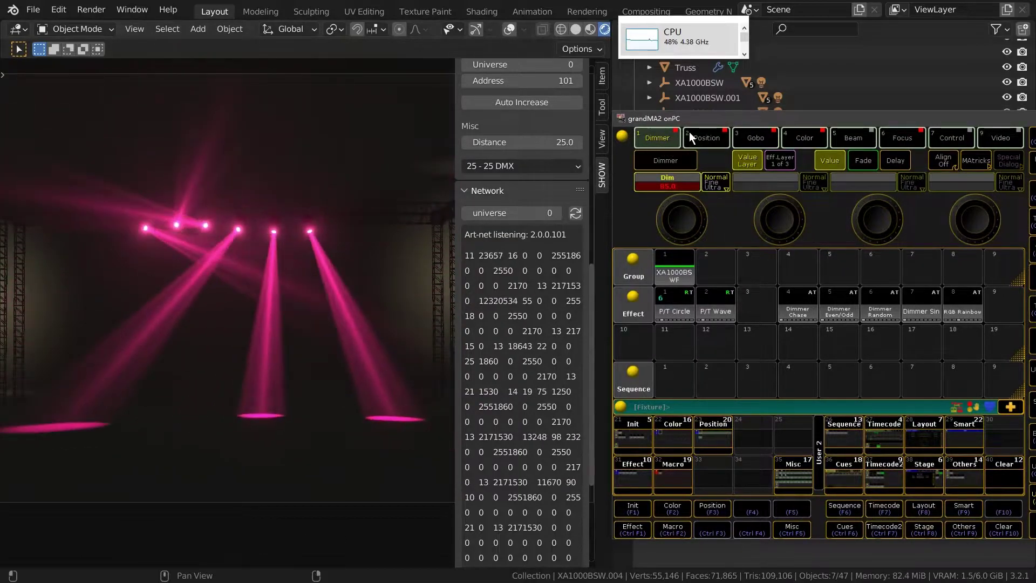
{"action": "left_click", "coordinate": [755, 138]}
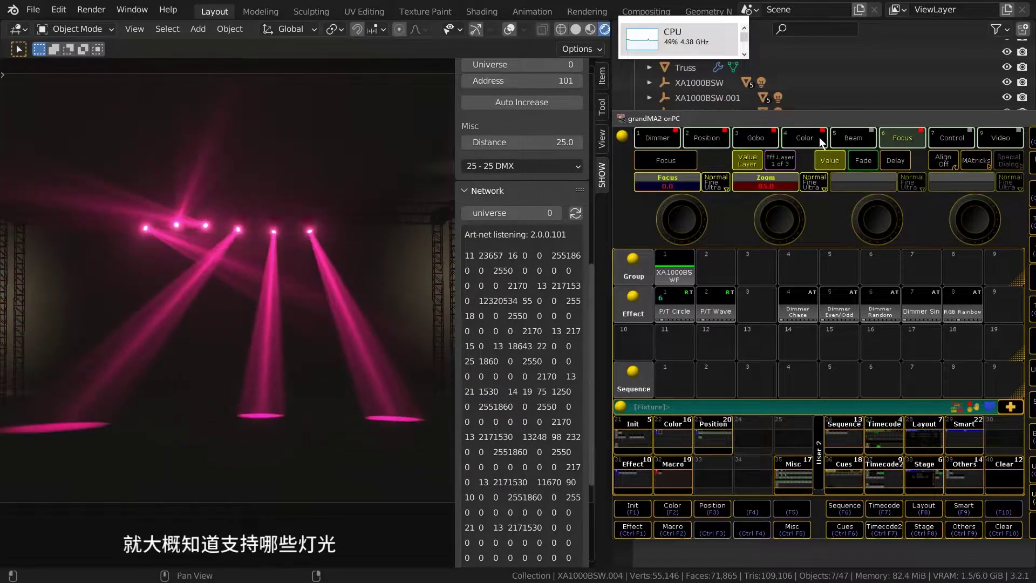
{"action": "left_click", "coordinate": [851, 138]}
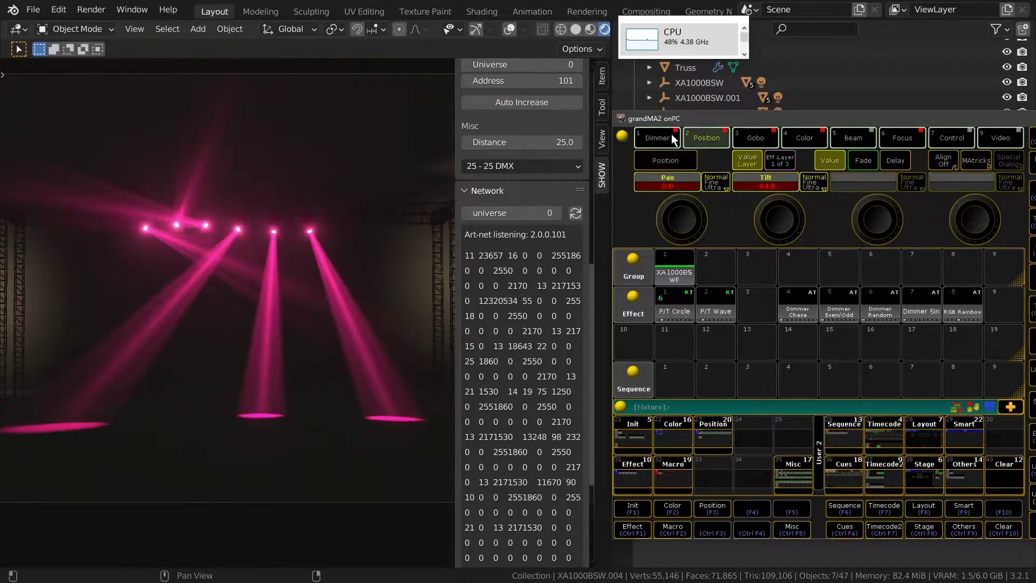
{"action": "left_click", "coordinate": [672, 138]}
Expand Blender's Manufacturers panel to list fixture profiles, then return to grandMA2 onPC
{"action": "left_click", "coordinate": [528, 199]}
{"action": "scroll", "coordinate": [526, 227], "scroll_direction": "up", "scroll_amount": 12}
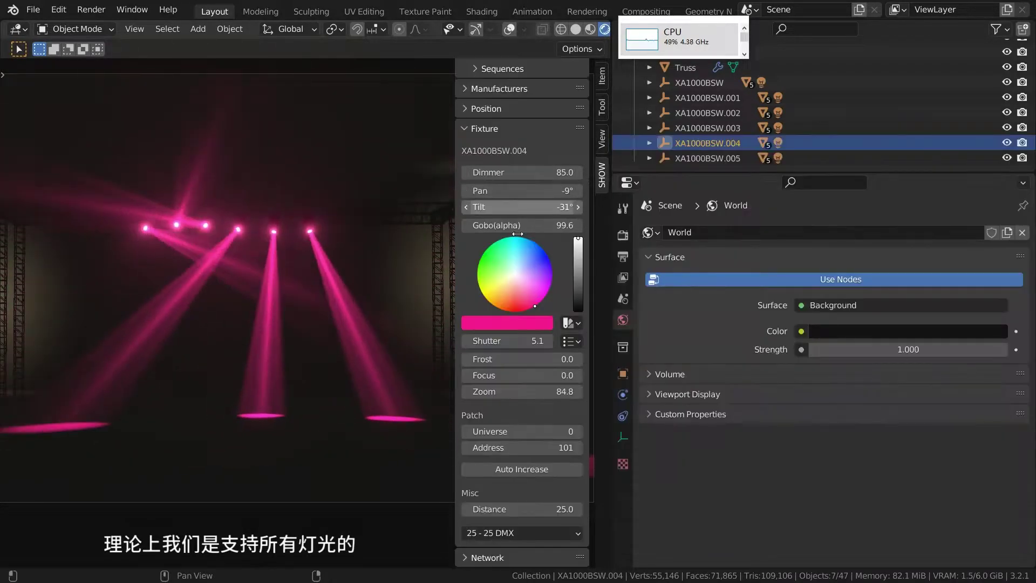
{"action": "scroll", "coordinate": [524, 248], "scroll_direction": "up", "scroll_amount": 3}
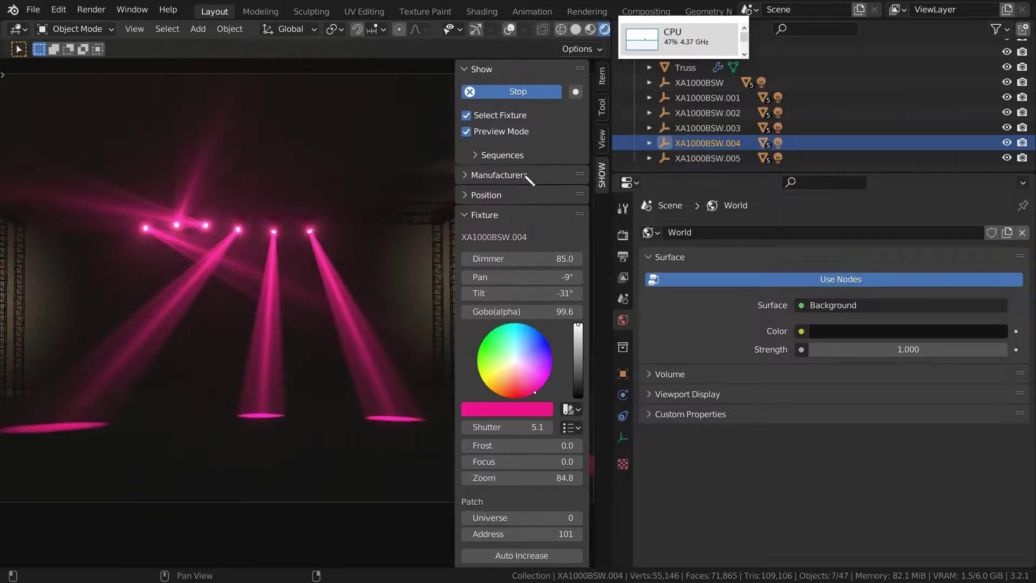
{"action": "left_click", "coordinate": [525, 176]}
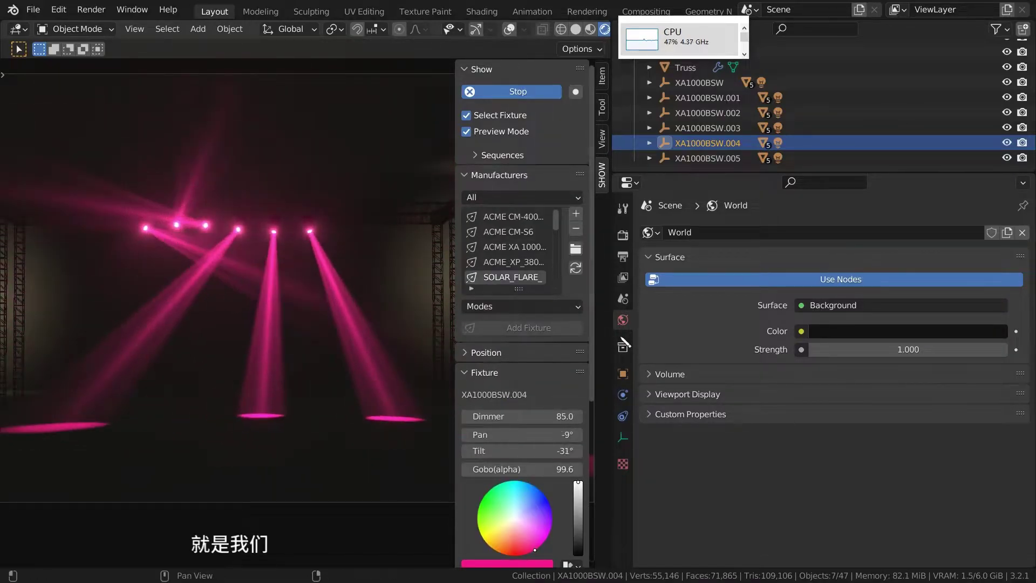
{"action": "key", "text": "alt+Tab"}
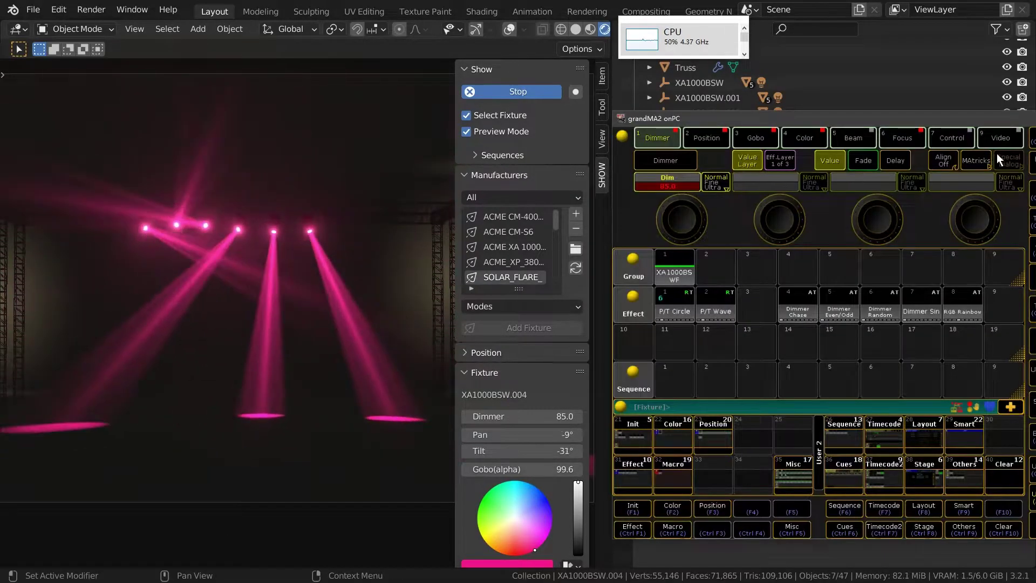
Pick cyan (R 0, G 74, B 100) in grandMA2's Color Picker, then bring Blender forward
{"action": "left_click", "coordinate": [756, 138]}
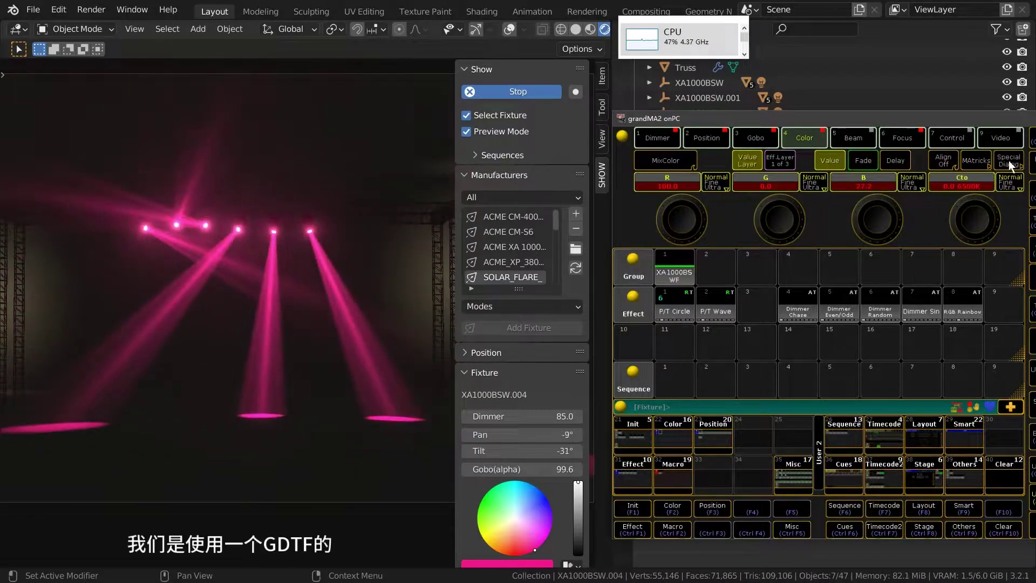
{"action": "left_click", "coordinate": [1009, 162]}
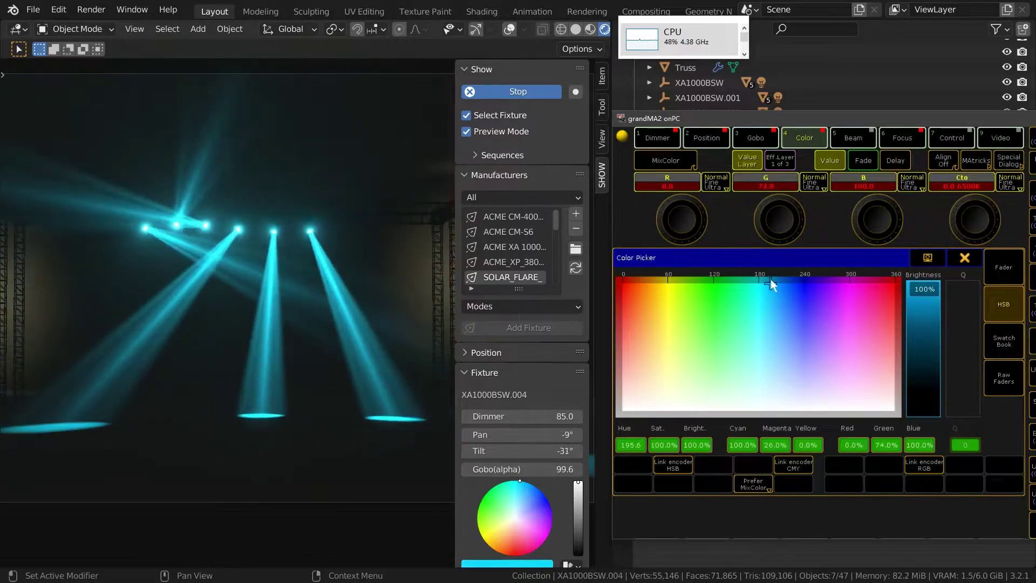
{"action": "left_click", "coordinate": [966, 258]}
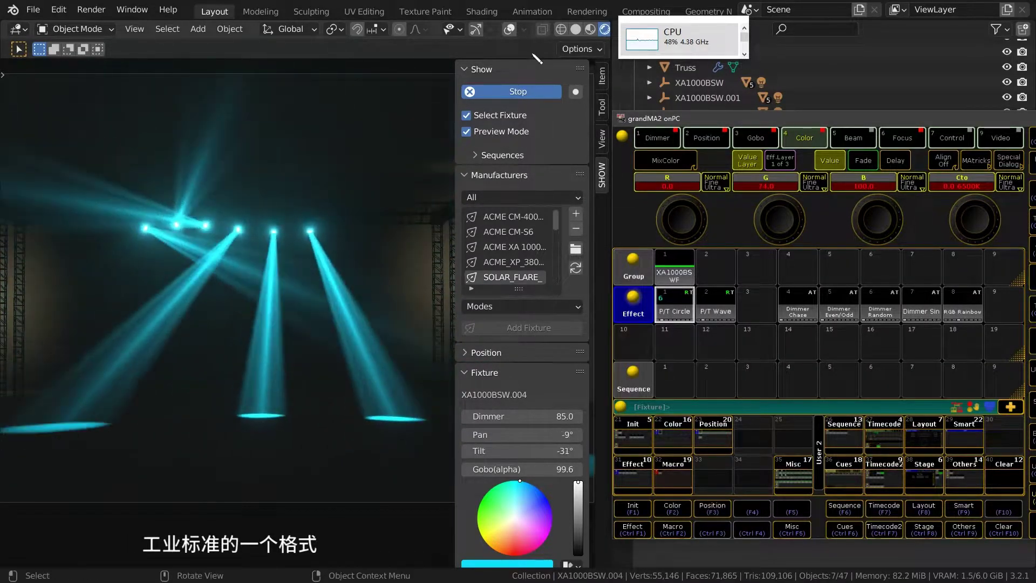
{"action": "left_click", "coordinate": [504, 197]}
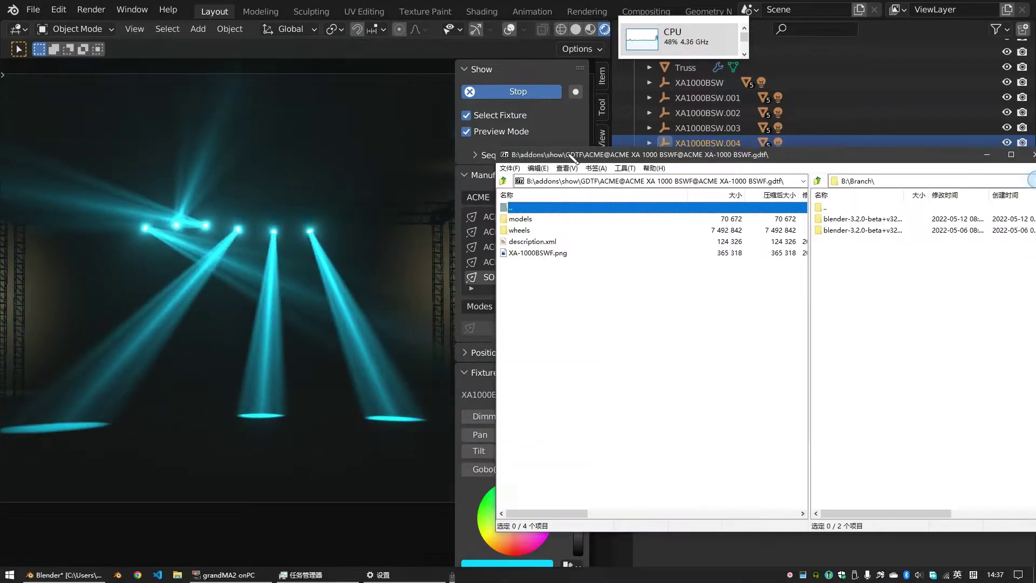
Select description.xml inside the ACME XA-1000 BSWF GDTF archive in 7-Zip, then return to Blender
{"action": "left_click_drag", "start_coordinate": [573, 158], "coordinate": [449, 144]}
{"action": "left_click", "coordinate": [410, 228]}
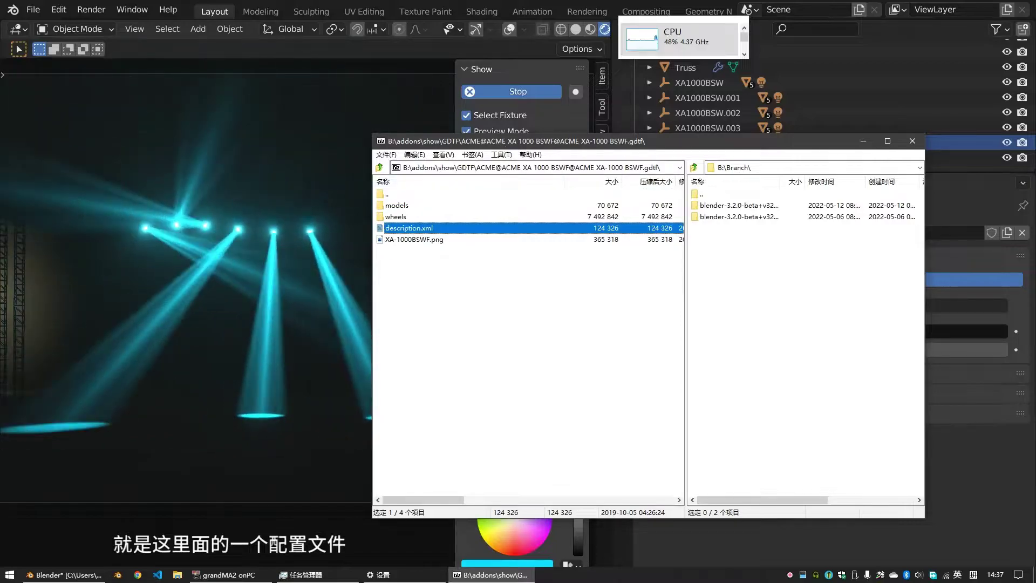
{"action": "left_click_drag", "start_coordinate": [540, 141], "coordinate": [673, 140]}
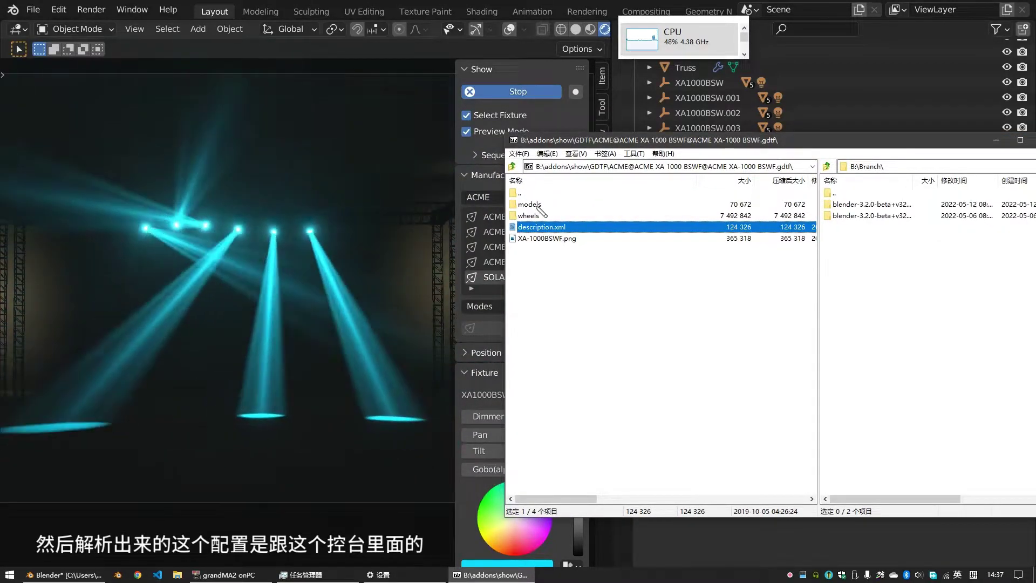
{"action": "key", "text": "alt+Tab"}
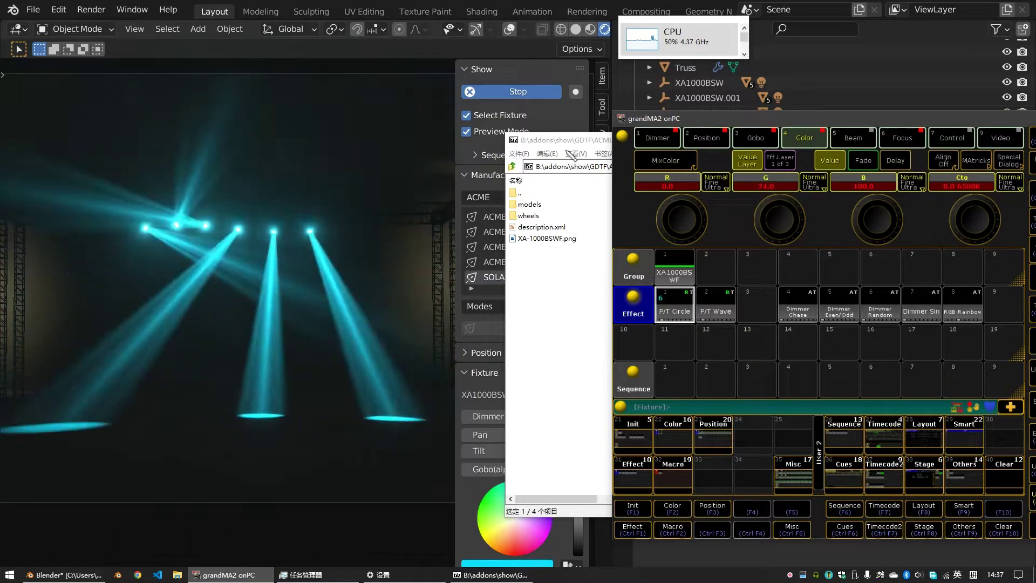
{"action": "mouse_move", "coordinate": [586, 140]}
{"action": "left_mouse_down"}
{"action": "mouse_move", "coordinate": [543, 130]}
{"action": "mouse_move", "coordinate": [171, 203]}
{"action": "left_mouse_up"}
{"action": "left_click", "coordinate": [624, 151]}
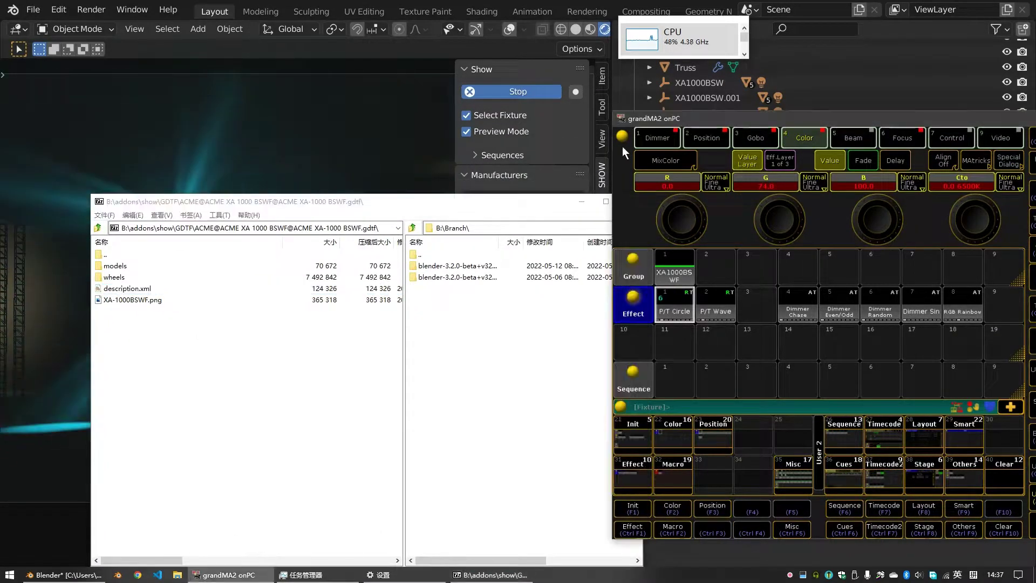
{"action": "left_click", "coordinate": [127, 288]}
{"action": "left_click_drag", "start_coordinate": [378, 201], "coordinate": [309, 200]}
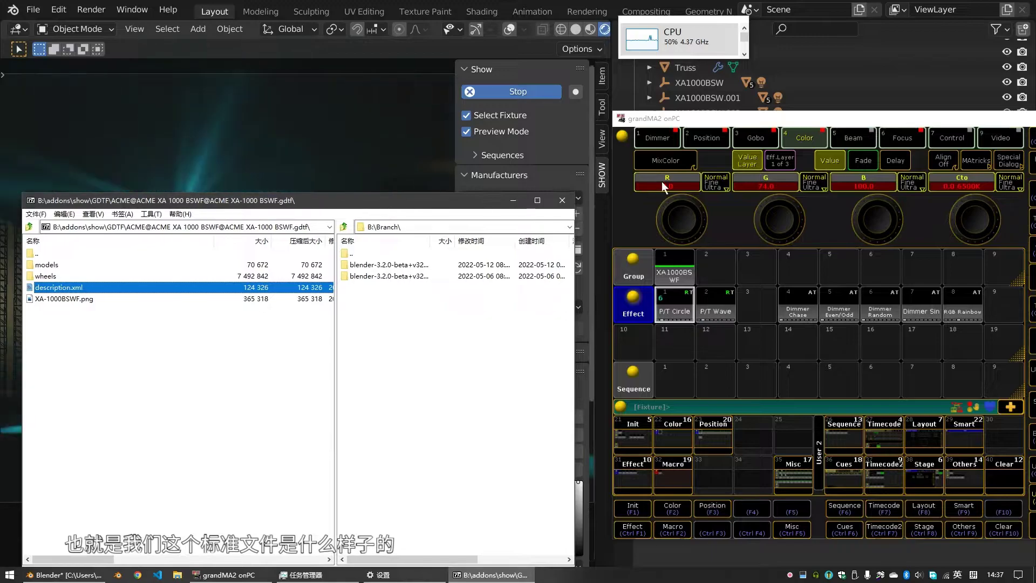
{"action": "left_click", "coordinate": [526, 181]}
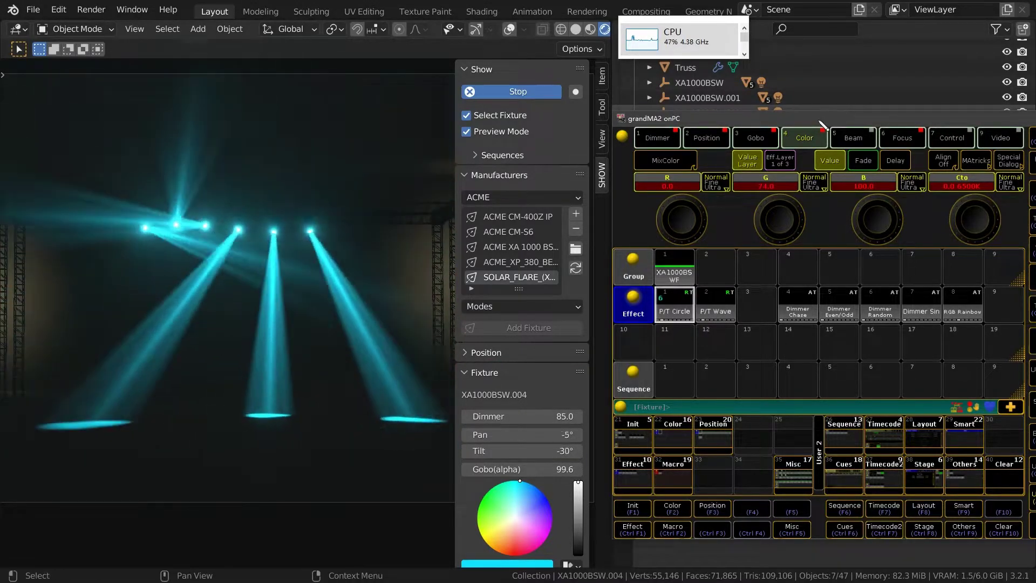
Browse Martin_Professional fixture profiles, then switch back to ACME and pick the ACME CM-S6
{"action": "left_click", "coordinate": [564, 184]}
{"action": "scroll", "coordinate": [517, 205], "scroll_direction": "down", "scroll_amount": 2}
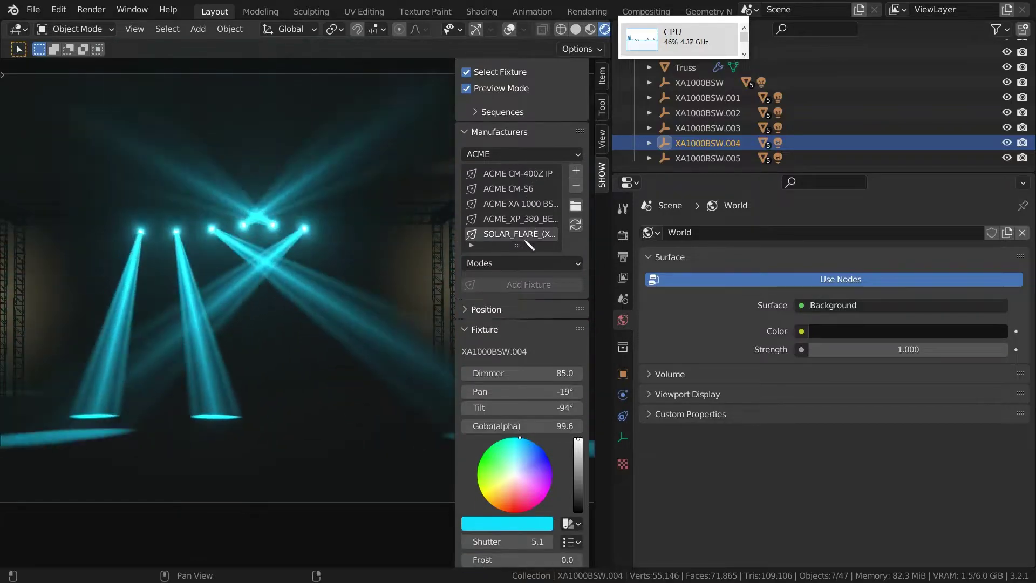
{"action": "scroll", "coordinate": [517, 205], "scroll_direction": "up", "scroll_amount": 2}
{"action": "left_click", "coordinate": [516, 199]}
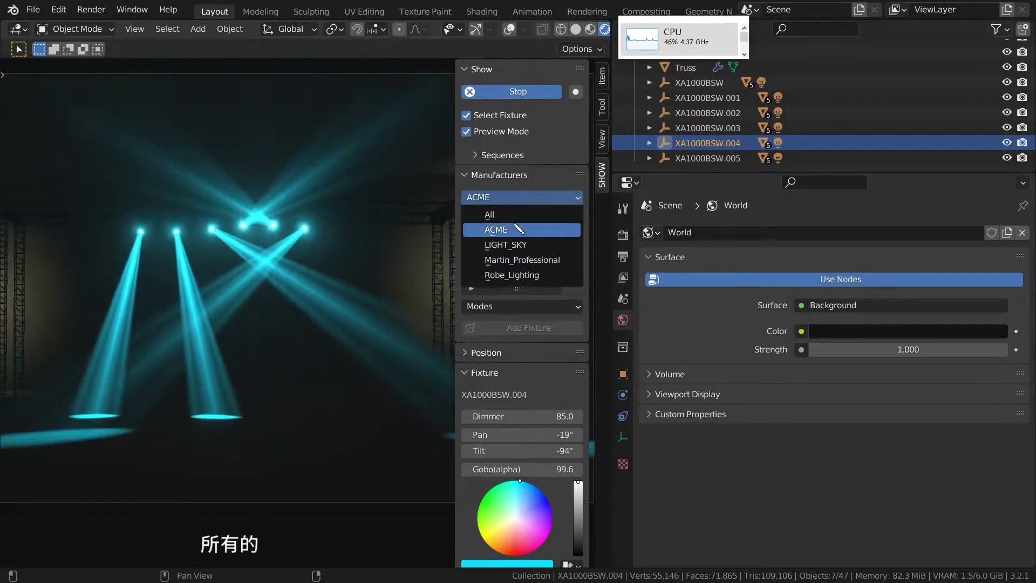
{"action": "left_click", "coordinate": [508, 260]}
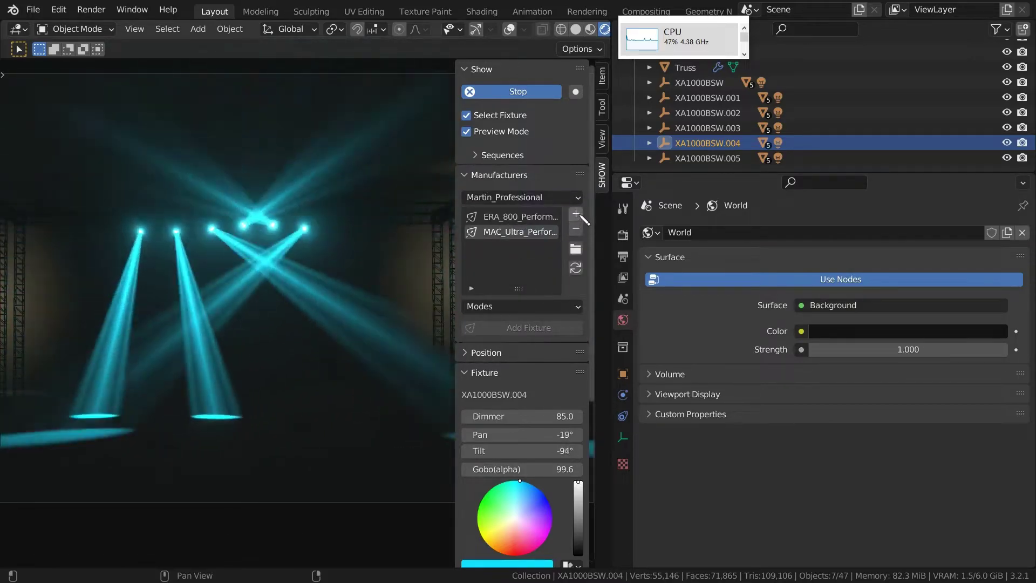
{"action": "left_click", "coordinate": [528, 201]}
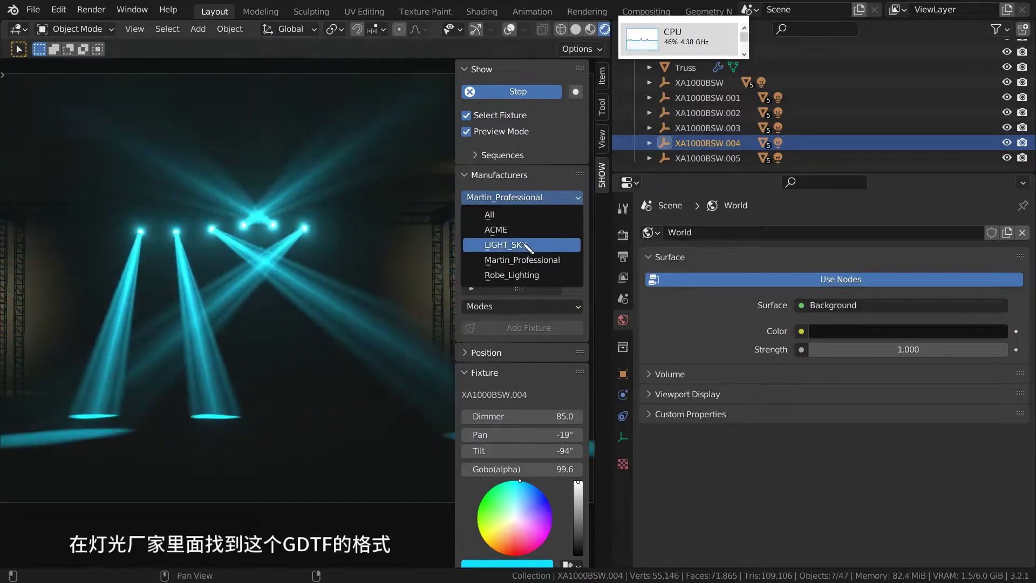
{"action": "left_click", "coordinate": [512, 230]}
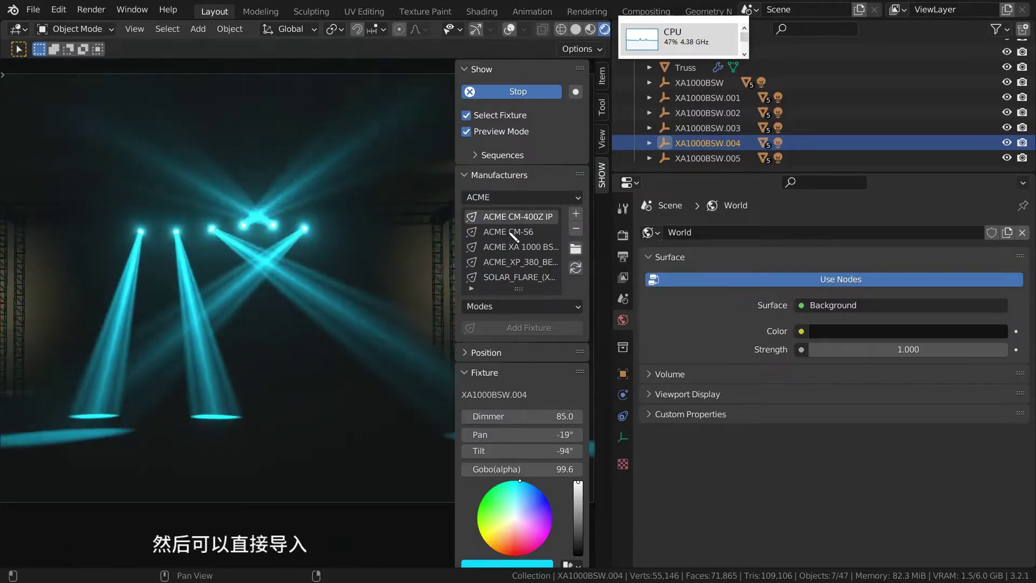
{"action": "left_click", "coordinate": [519, 262]}
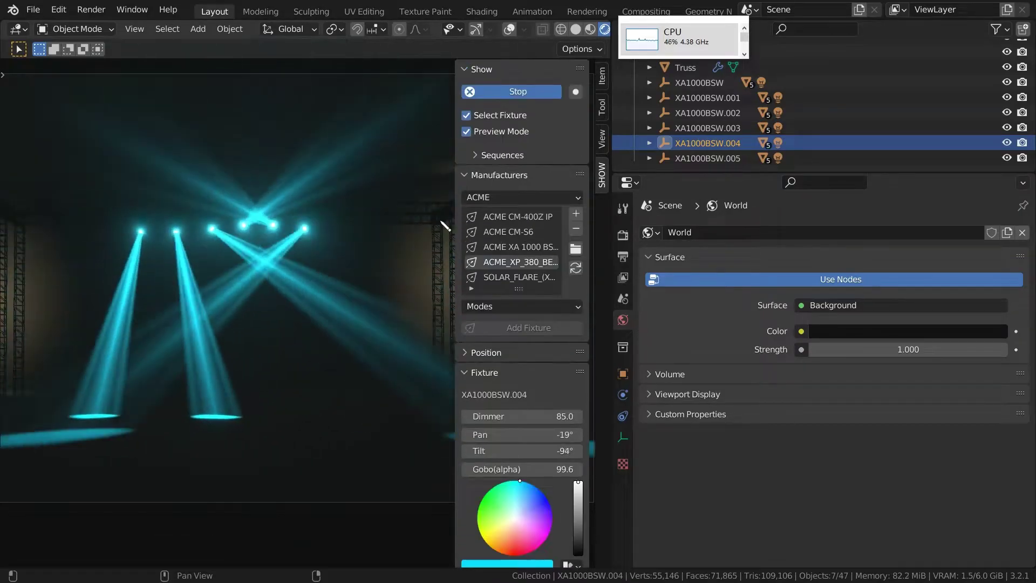
{"action": "left_click", "coordinate": [511, 232]}
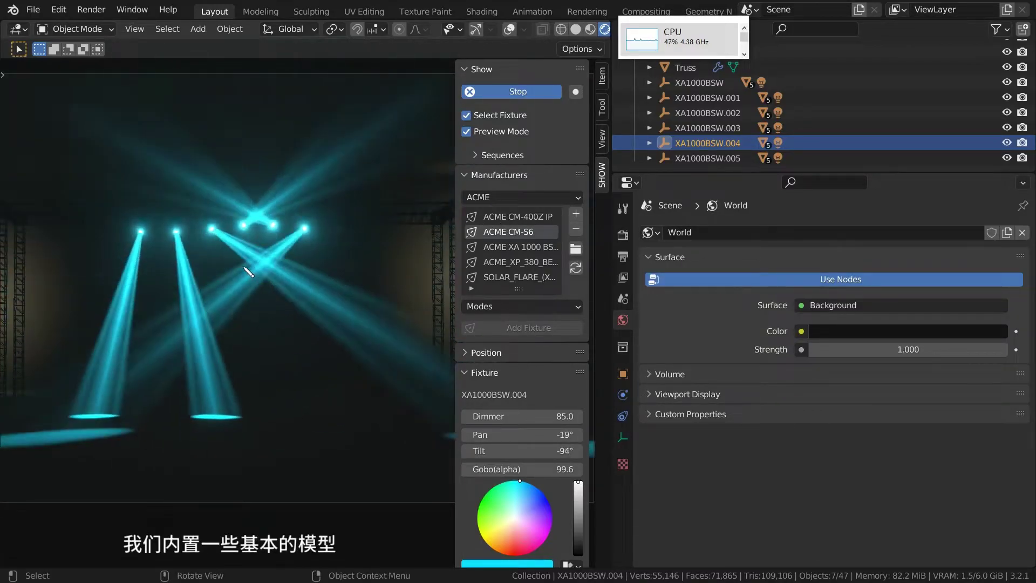
Browse Robe_Lighting profiles, enlarge the list to eight rows, return to ACME and collapse Manufacturers
{"action": "scroll", "coordinate": [528, 231], "scroll_direction": "down", "scroll_amount": 3}
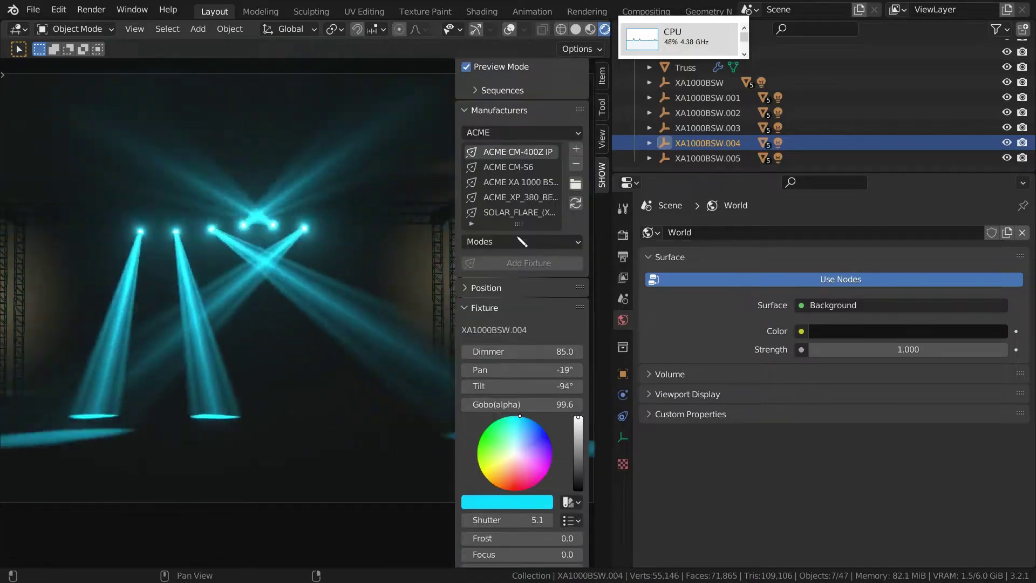
{"action": "scroll", "coordinate": [528, 231], "scroll_direction": "up", "scroll_amount": 3}
{"action": "left_click", "coordinate": [525, 198]}
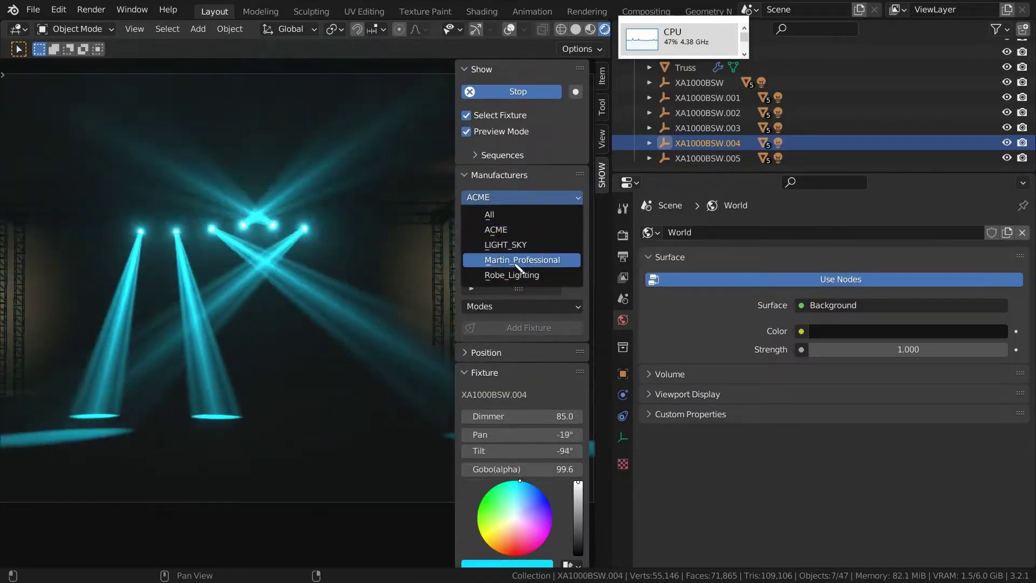
{"action": "left_click", "coordinate": [529, 232]}
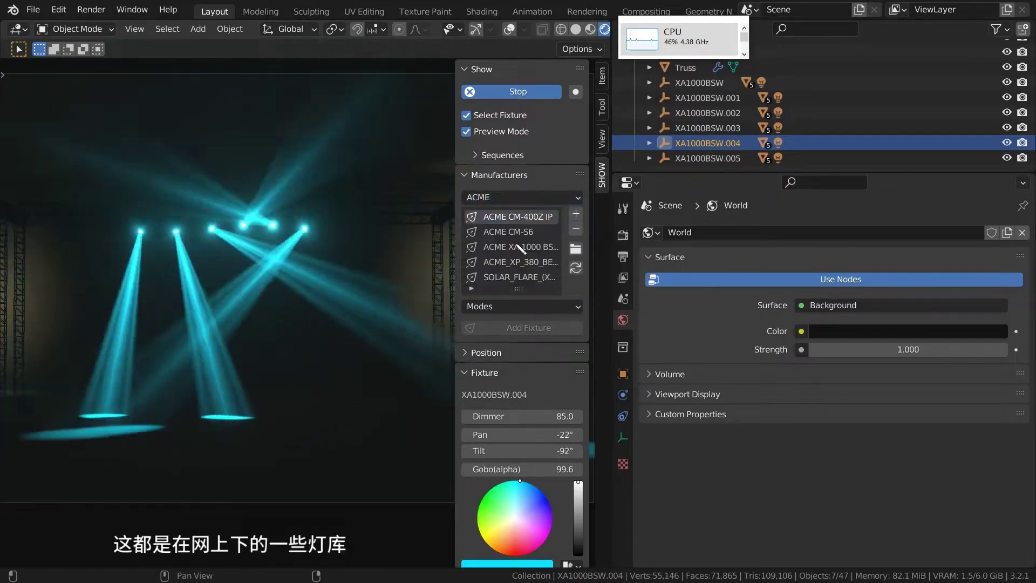
{"action": "left_click", "coordinate": [523, 198]}
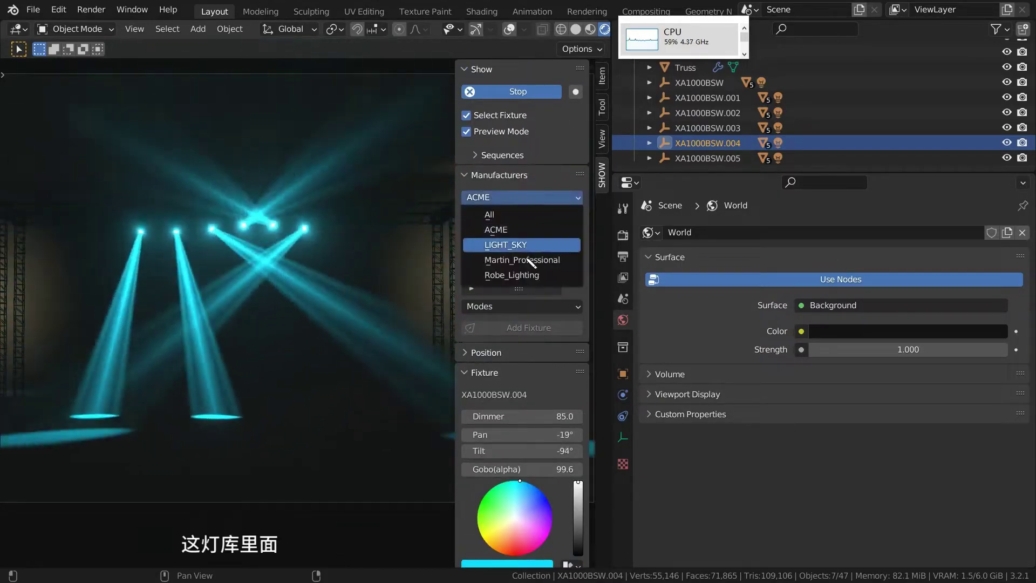
{"action": "left_click", "coordinate": [529, 274]}
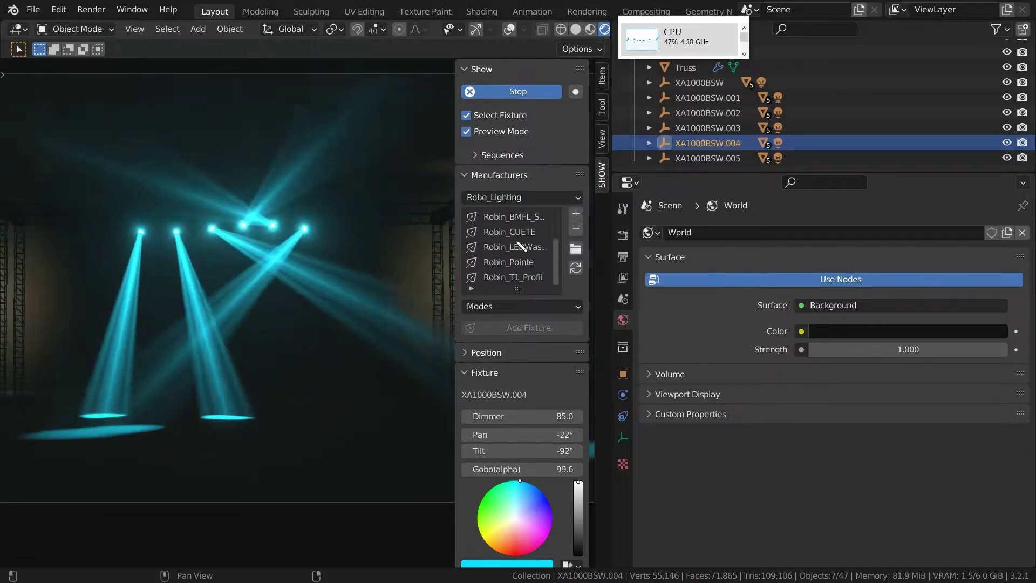
{"action": "scroll", "coordinate": [521, 247], "scroll_direction": "up", "scroll_amount": 3}
{"action": "left_click_drag", "start_coordinate": [524, 294], "coordinate": [525, 352]}
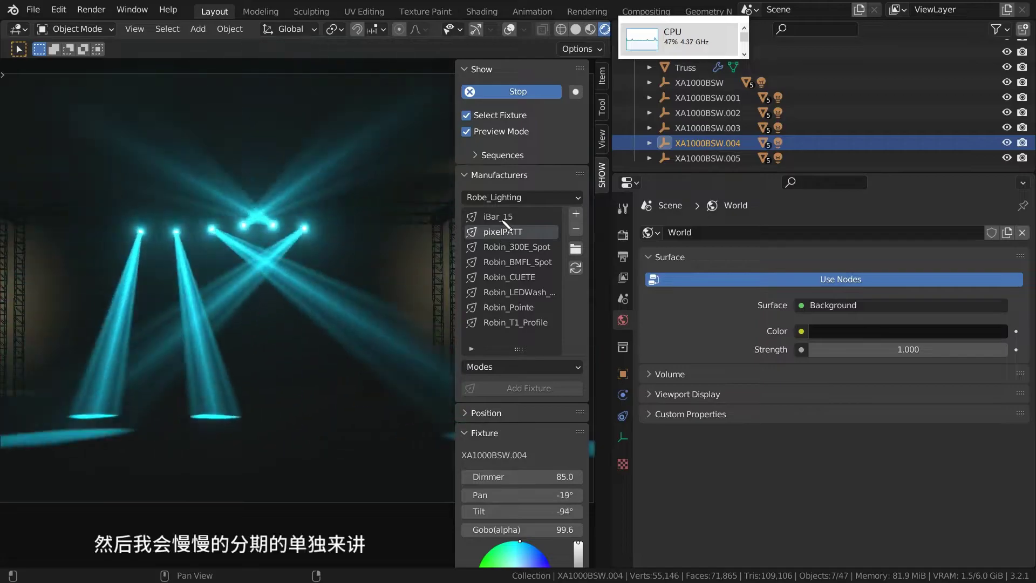
{"action": "left_click", "coordinate": [531, 198]}
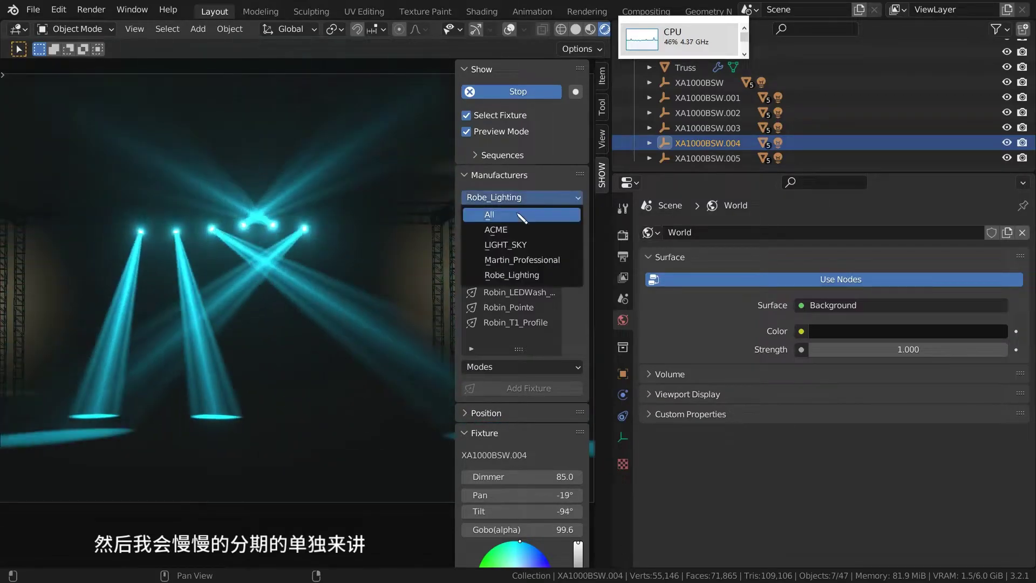
{"action": "left_click", "coordinate": [518, 231]}
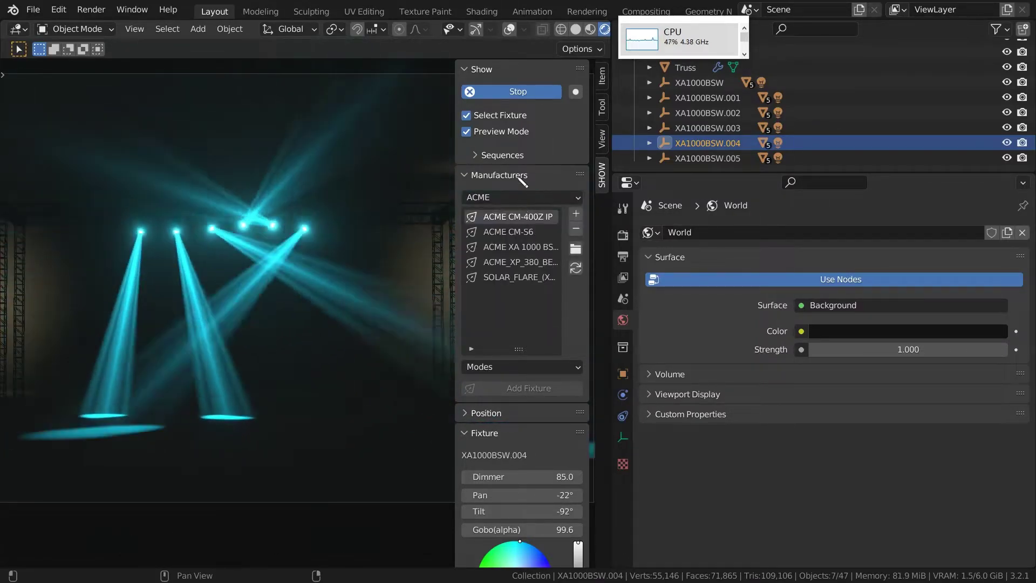
{"action": "left_click", "coordinate": [521, 176]}
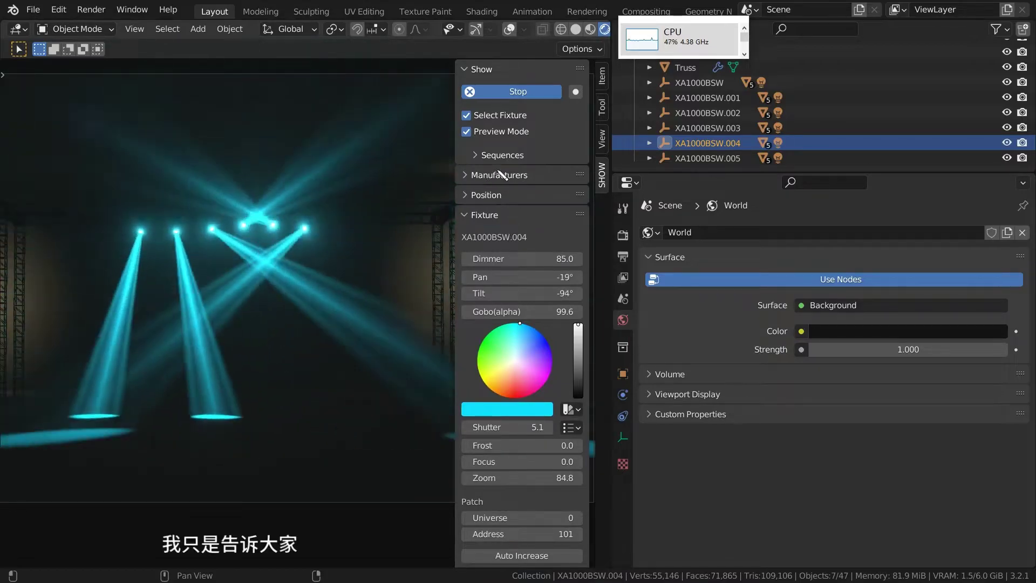
Shorten the ACME fixture list, select ACME XA 1000 BSWF, and widen the sidebar to show full names
{"action": "left_click", "coordinate": [501, 174]}
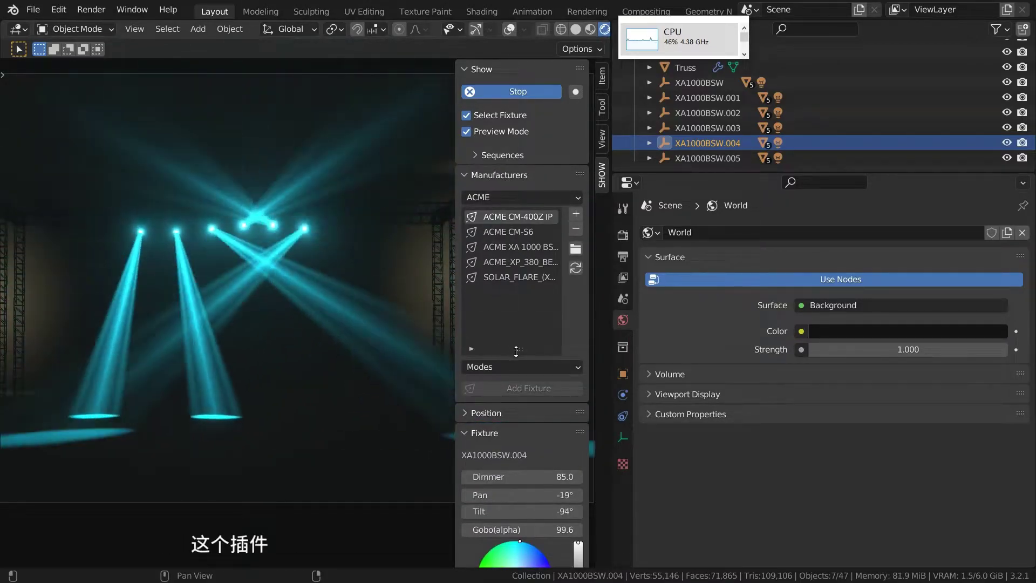
{"action": "left_click_drag", "start_coordinate": [517, 351], "coordinate": [517, 321]}
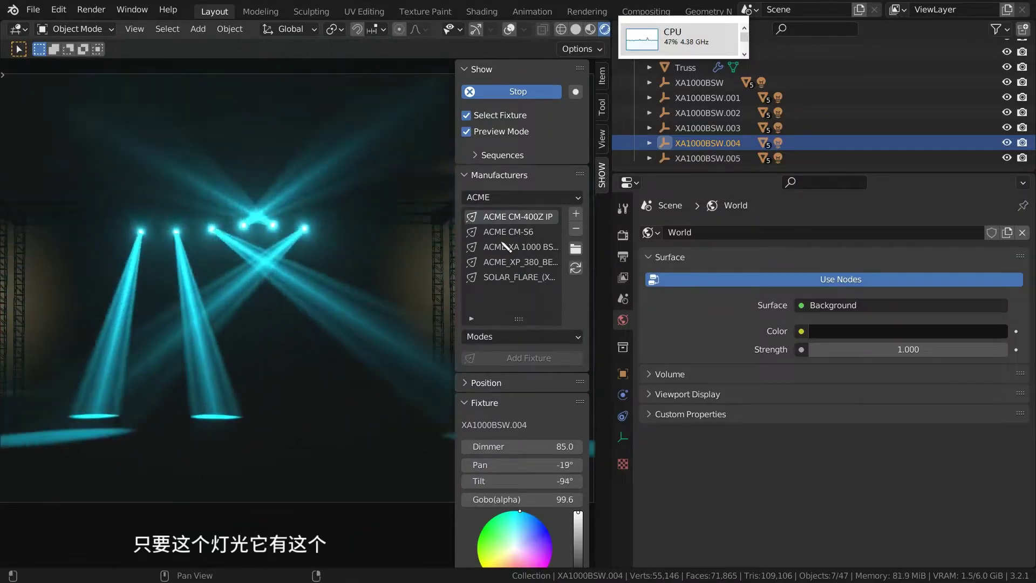
{"action": "scroll", "coordinate": [502, 251], "scroll_direction": "down", "scroll_amount": 1, "text": "ctrl"}
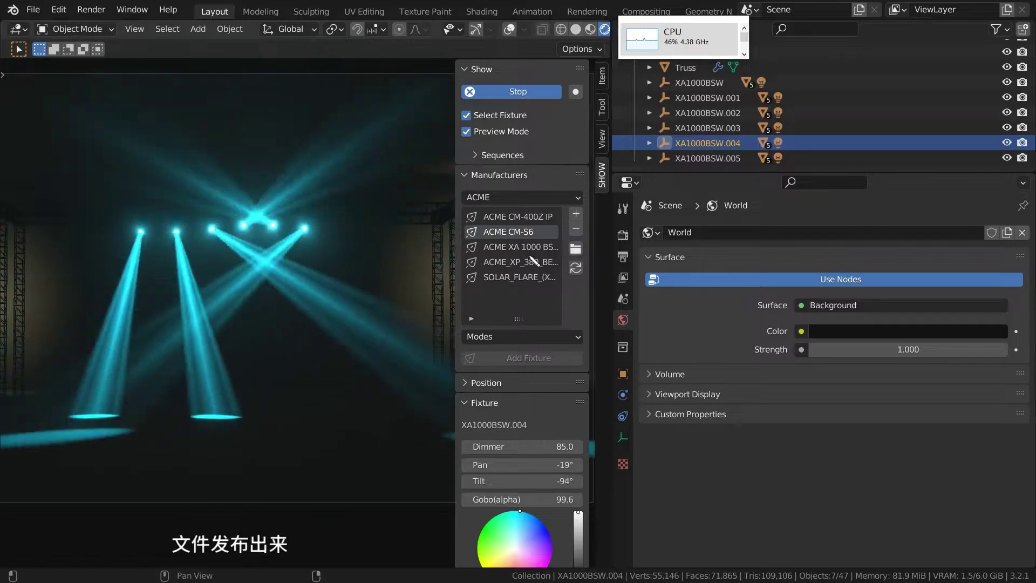
{"action": "left_click", "coordinate": [523, 247]}
{"action": "left_click_drag", "start_coordinate": [457, 263], "coordinate": [441, 264]}
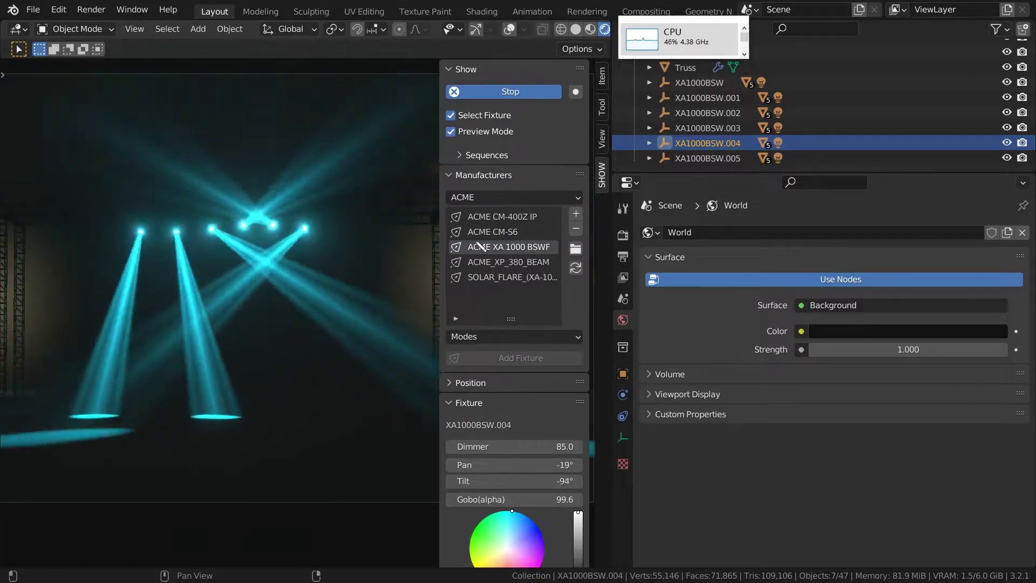
Reselect ACME XA 1000 BSWF and fold the Manufacturers library away again
{"action": "left_click", "coordinate": [504, 176]}
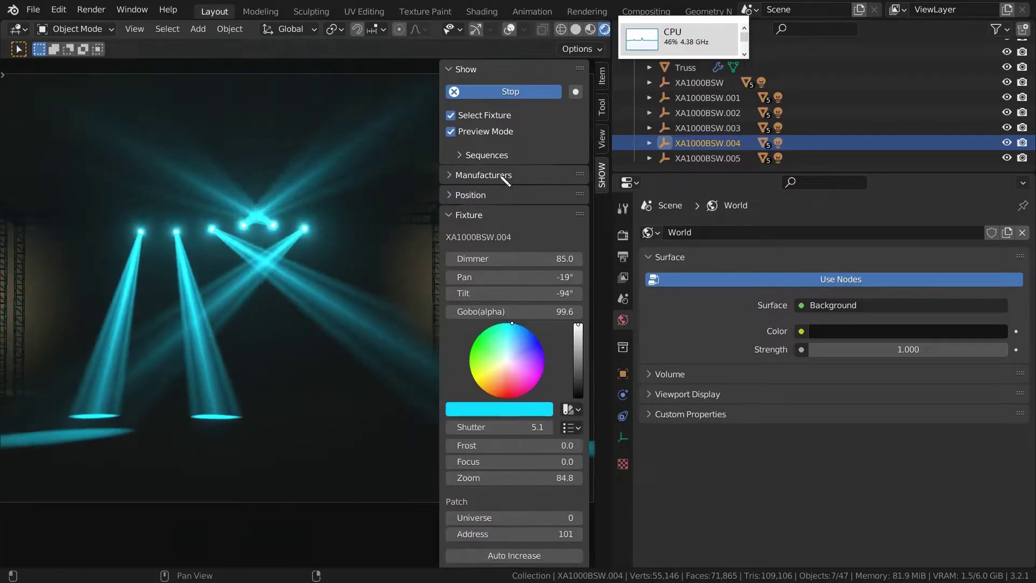
{"action": "left_click", "coordinate": [504, 177]}
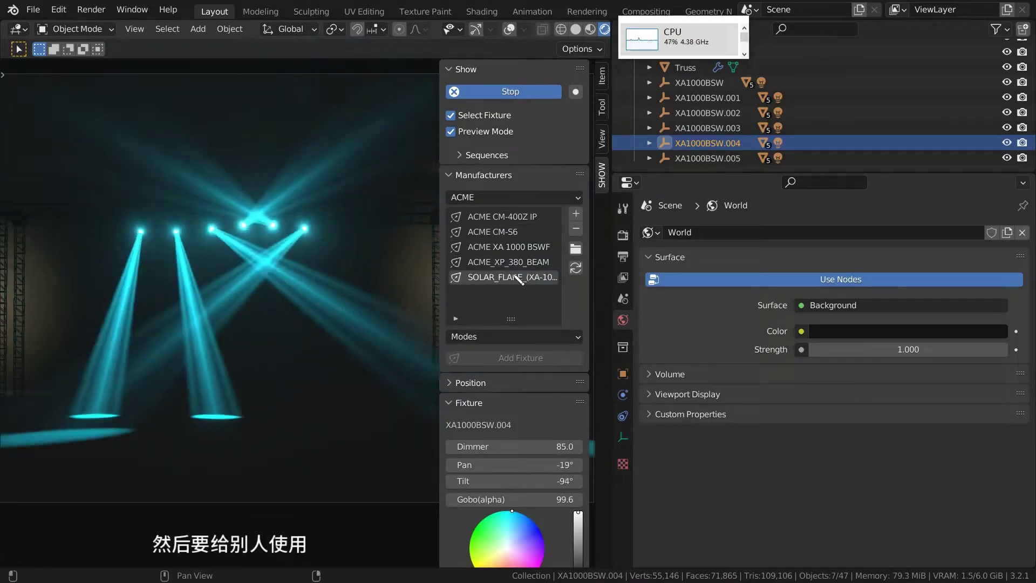
{"action": "left_click", "coordinate": [508, 247]}
{"action": "left_click", "coordinate": [492, 175]}
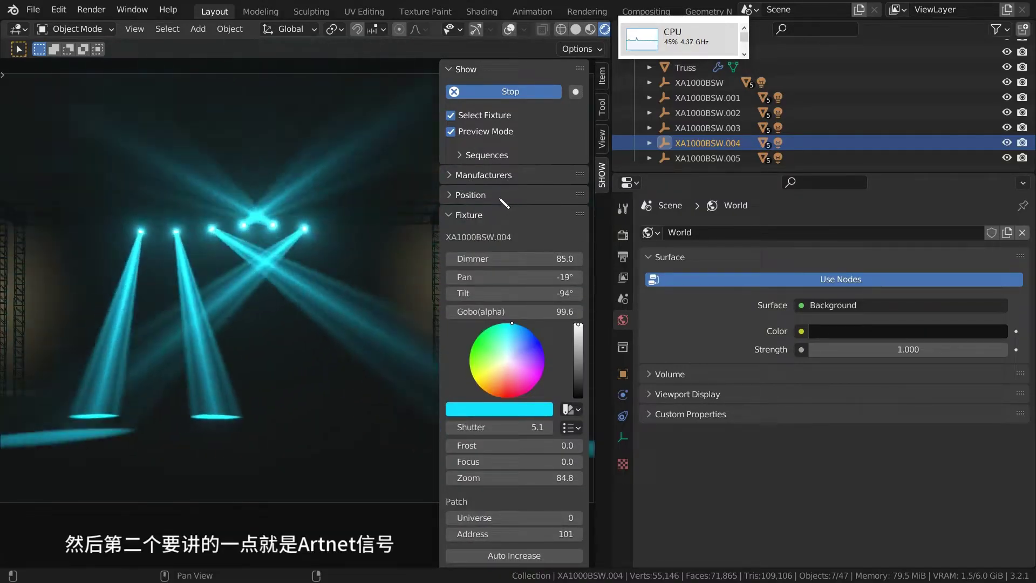
Check the Network panel's Art-Net listener on 2.0.0.101 and universe 0 field, then return to grandMA2
{"action": "scroll", "coordinate": [493, 236], "scroll_direction": "down", "scroll_amount": 4}
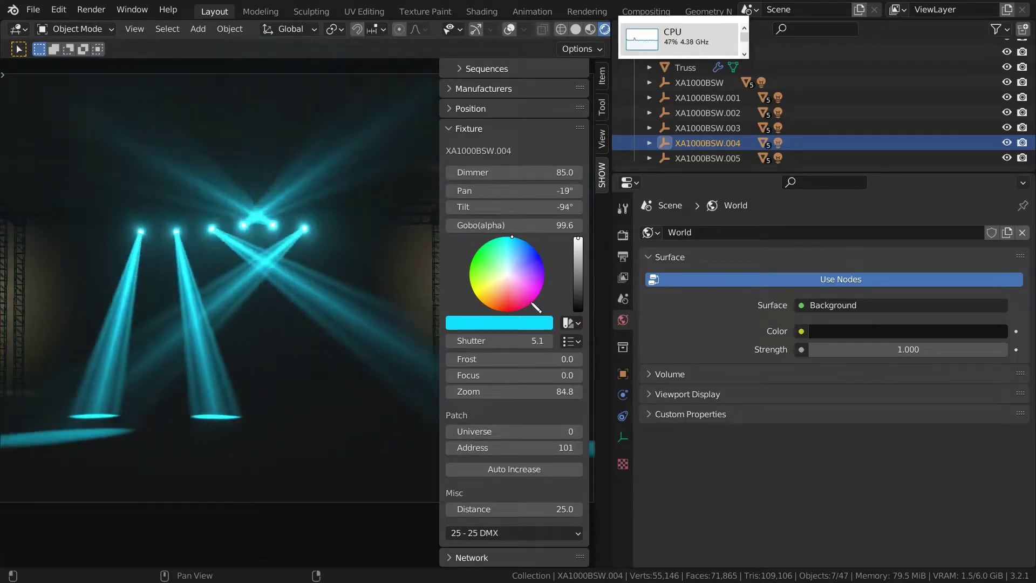
{"action": "scroll", "coordinate": [521, 537], "scroll_direction": "down", "scroll_amount": 8}
{"action": "scroll", "coordinate": [530, 424], "scroll_direction": "down", "scroll_amount": 11}
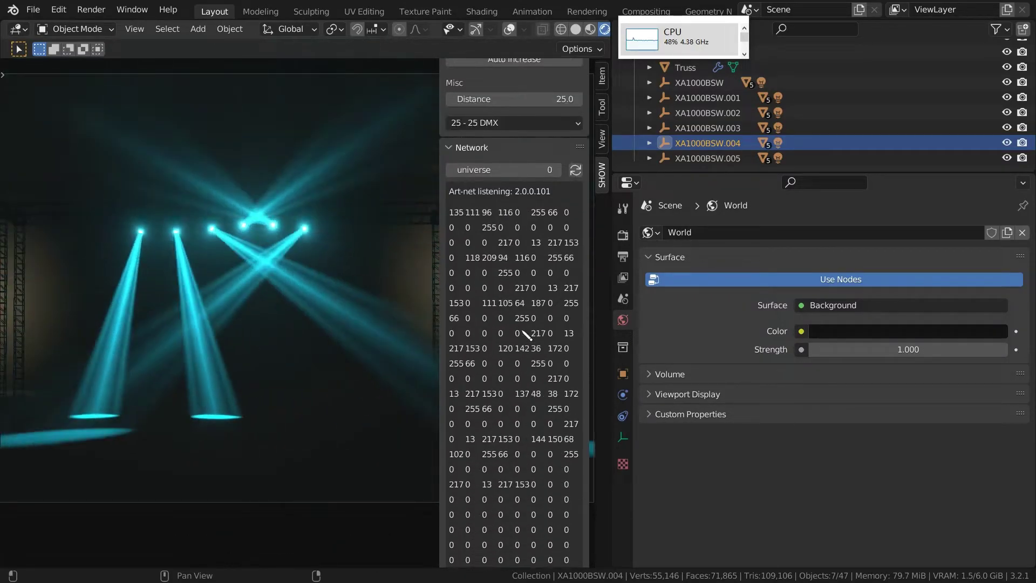
{"action": "scroll", "coordinate": [528, 336], "scroll_direction": "up", "scroll_amount": 3}
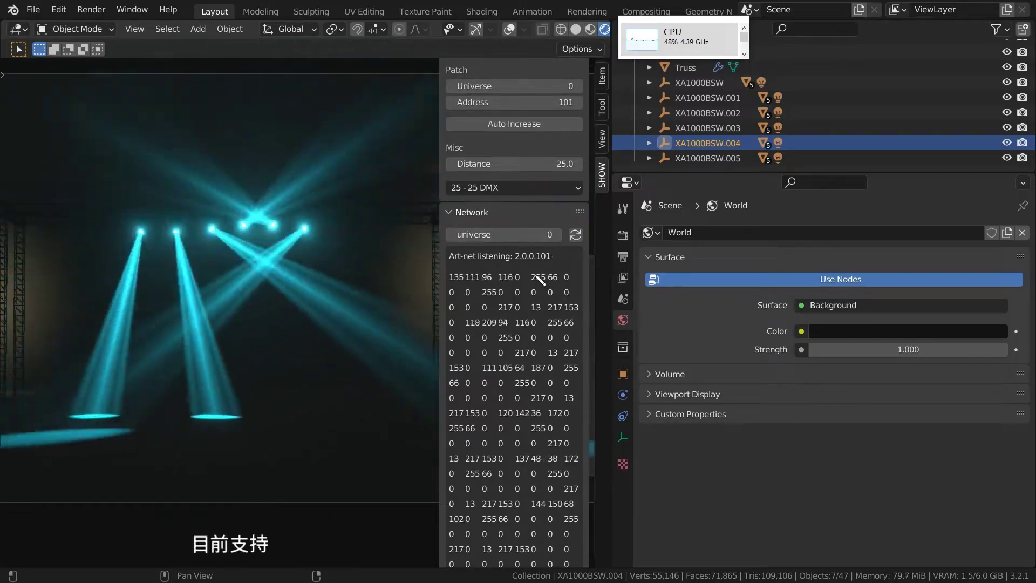
{"action": "mouse_move", "coordinate": [535, 227]}
{"action": "left_mouse_down"}
{"action": "mouse_move", "coordinate": [571, 226]}
{"action": "mouse_move", "coordinate": [502, 234]}
{"action": "left_mouse_up"}
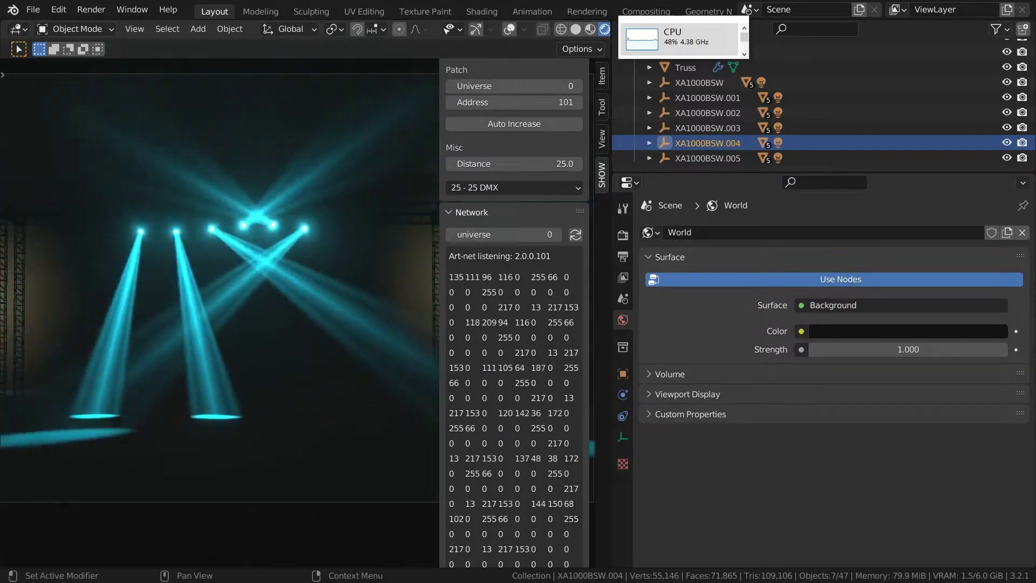
{"action": "key", "text": "alt+Tab"}
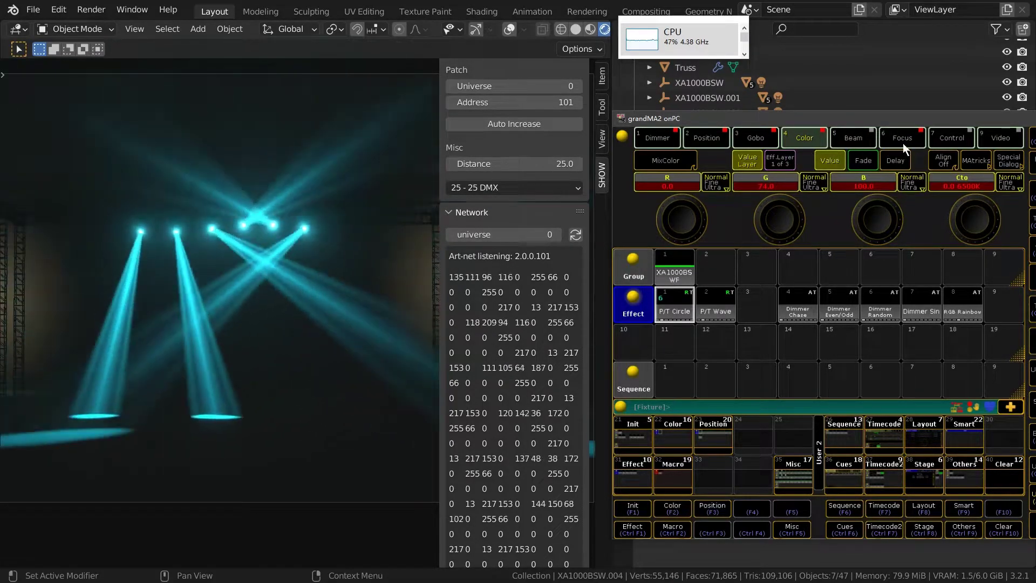
Check gobo G1, then set the fixtures' zoom and dimmer both to 55 on the console
{"action": "left_click", "coordinate": [756, 138]}
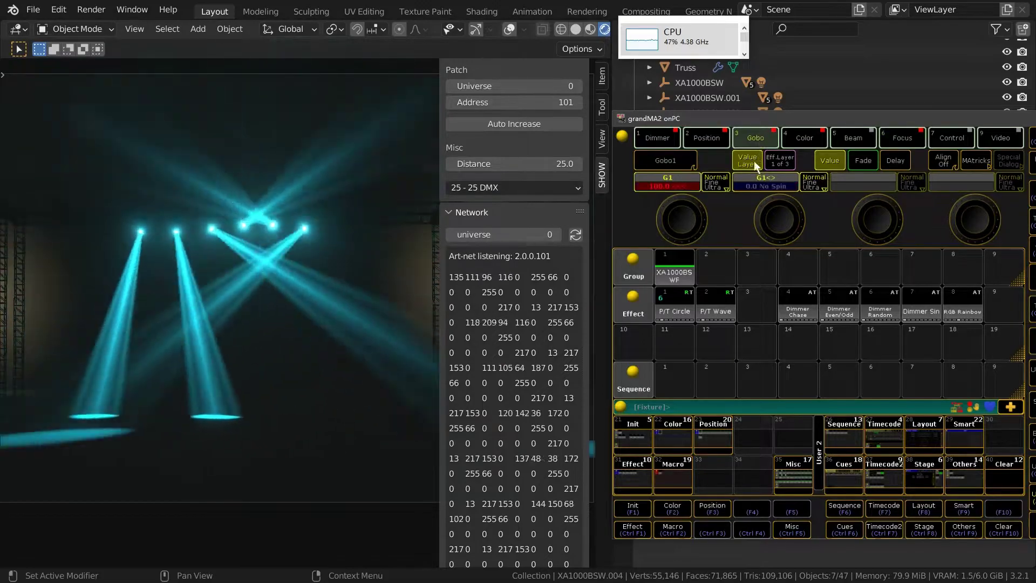
{"action": "left_click", "coordinate": [668, 186]}
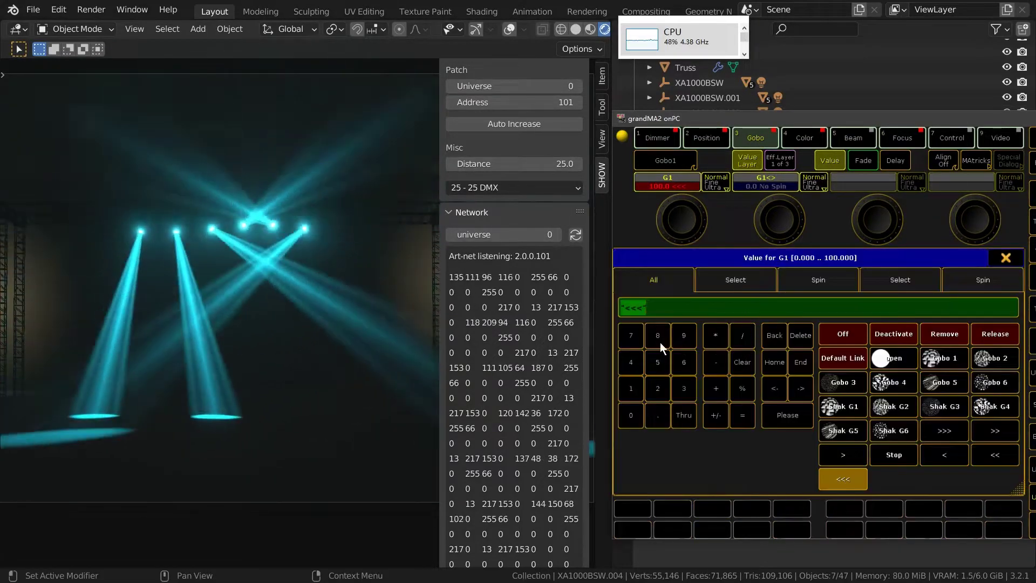
{"action": "left_click", "coordinate": [769, 417]}
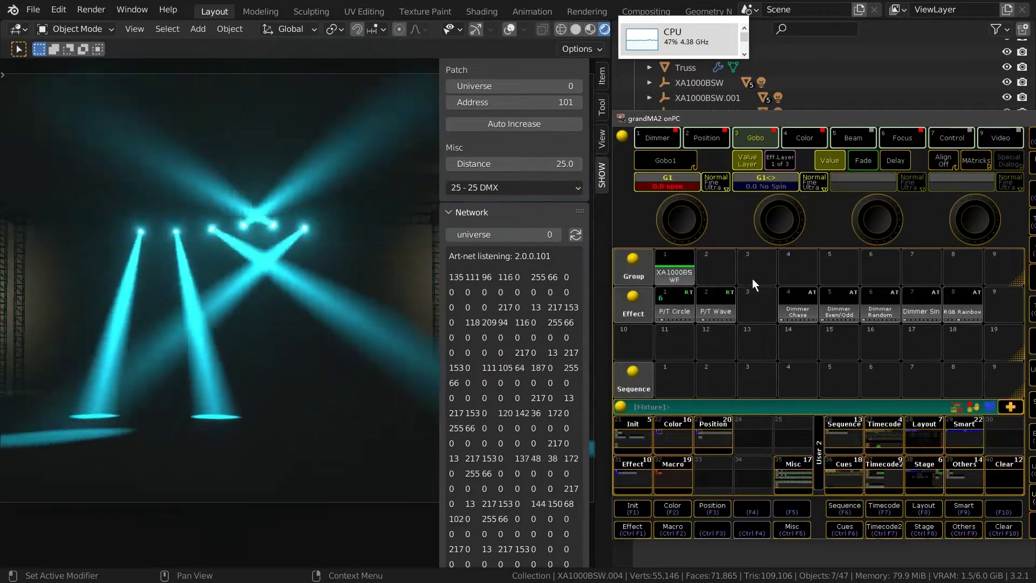
{"action": "left_click", "coordinate": [894, 141]}
{"action": "left_click", "coordinate": [798, 175]}
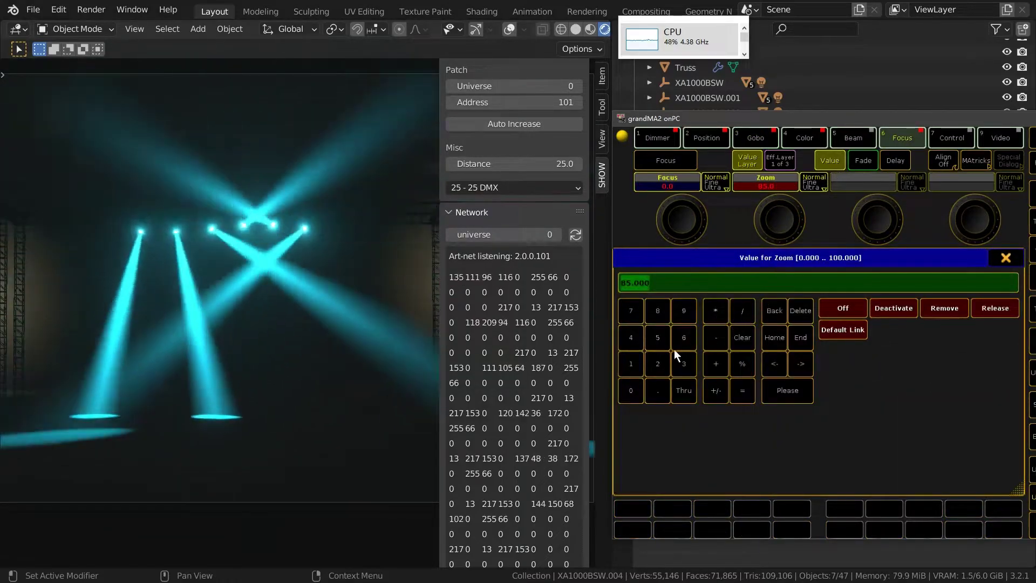
{"action": "left_click", "coordinate": [678, 347]}
{"action": "left_click", "coordinate": [799, 391]}
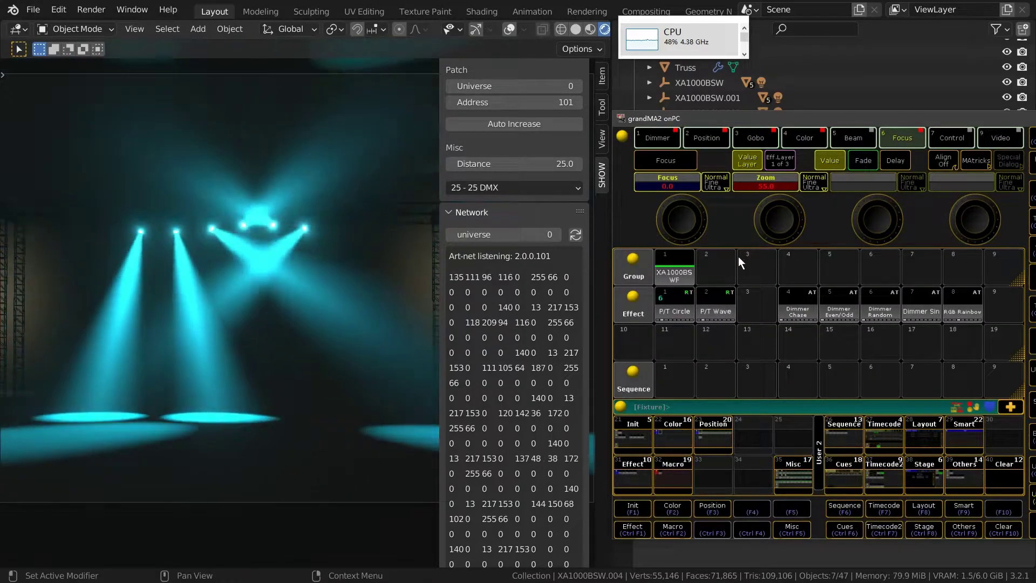
{"action": "left_click", "coordinate": [656, 133]}
{"action": "left_click", "coordinate": [667, 183]}
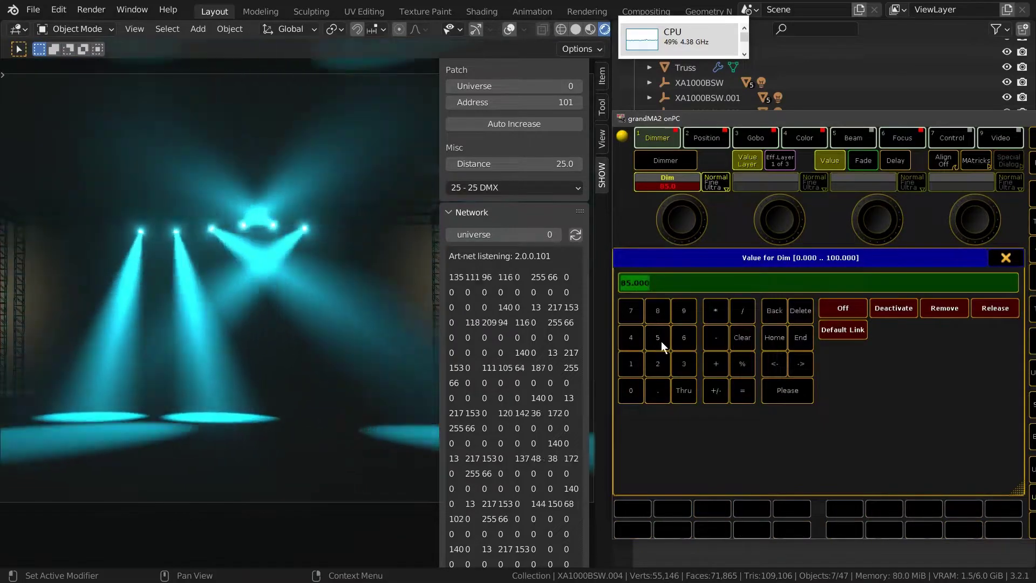
{"action": "left_click", "coordinate": [657, 337]}
{"action": "left_click", "coordinate": [657, 338]}
{"action": "left_click", "coordinate": [790, 398]}
Shift the Color Picker hue from cyan to magenta, then close the grandMA2 console window
{"action": "left_click", "coordinate": [805, 138]}
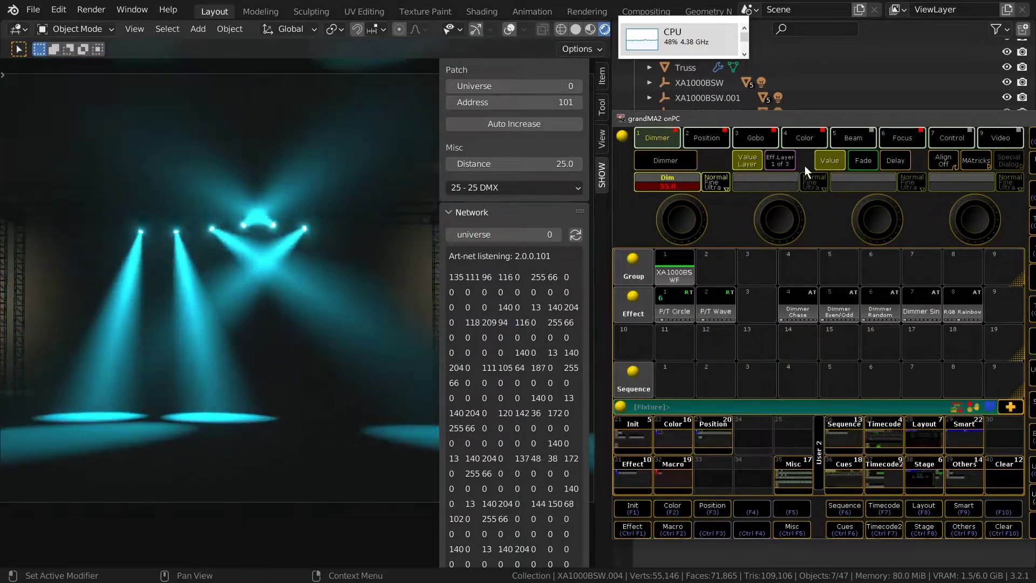
{"action": "left_click", "coordinate": [685, 186]}
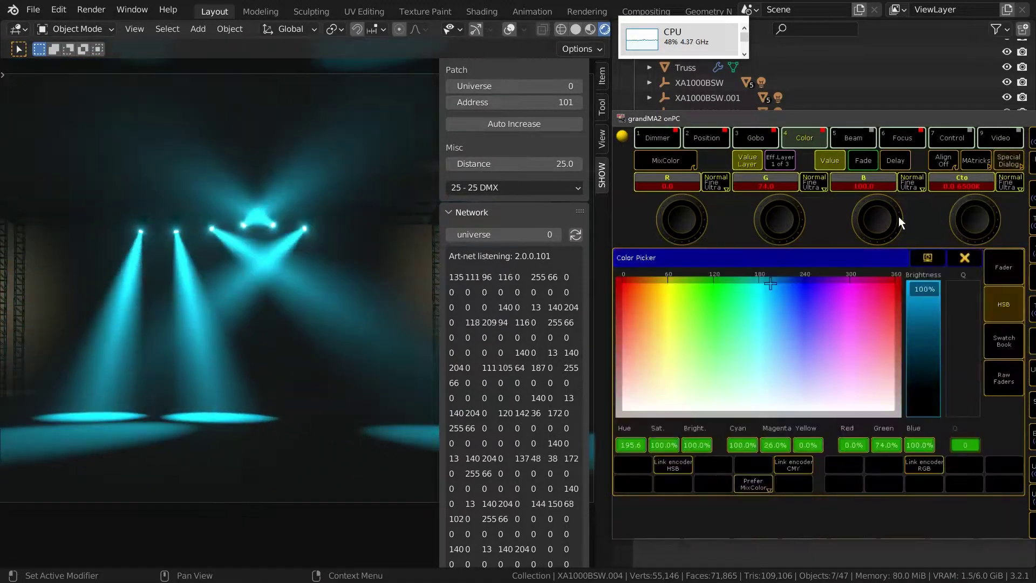
{"action": "left_click_drag", "start_coordinate": [769, 291], "coordinate": [818, 274]}
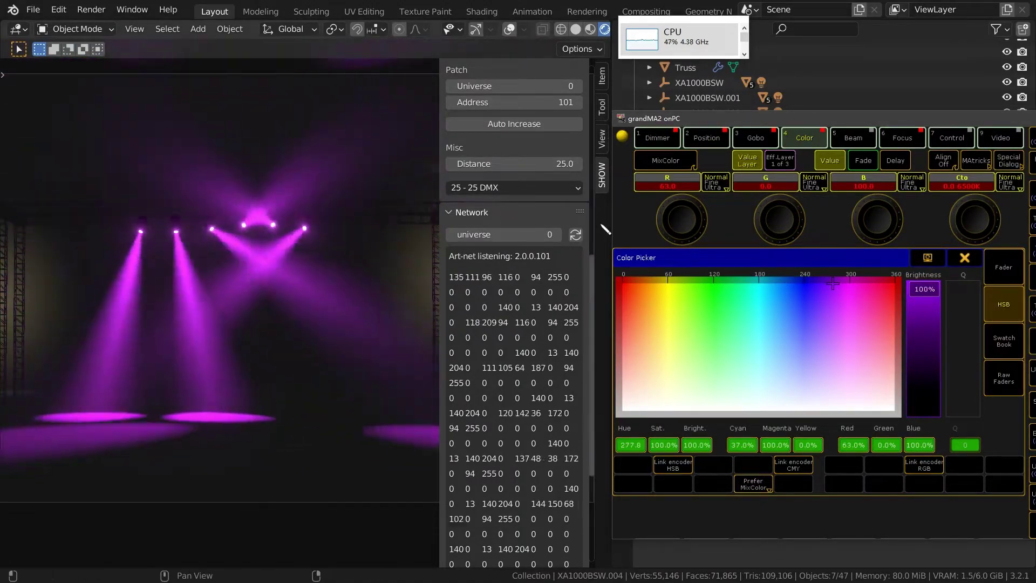
{"action": "left_click", "coordinate": [604, 247]}
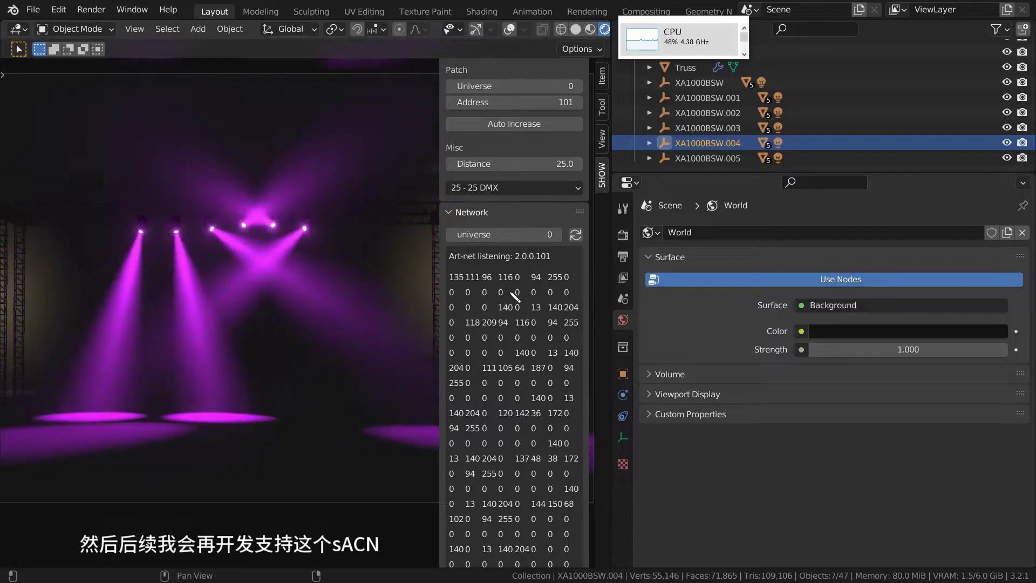
{"action": "scroll", "coordinate": [508, 295], "scroll_direction": "up", "scroll_amount": 3}
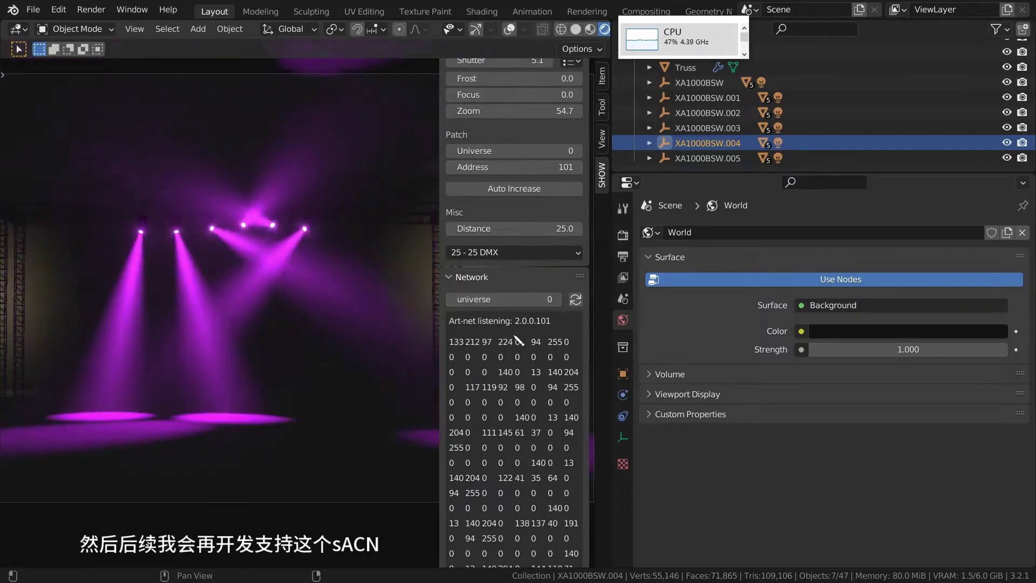
{"action": "scroll", "coordinate": [510, 335], "scroll_direction": "down", "scroll_amount": 3}
{"action": "scroll", "coordinate": [509, 343], "scroll_direction": "up", "scroll_amount": 3}
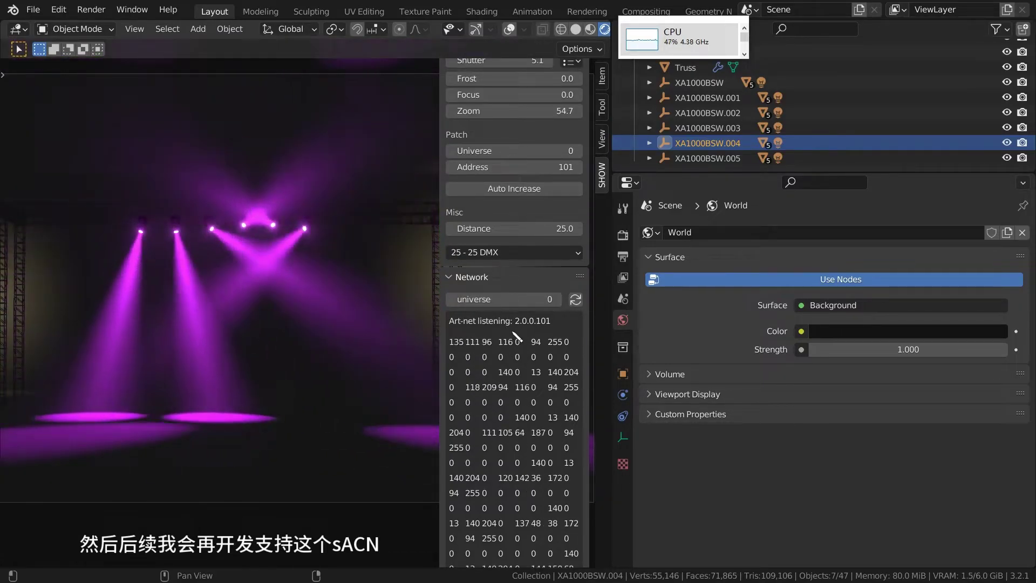
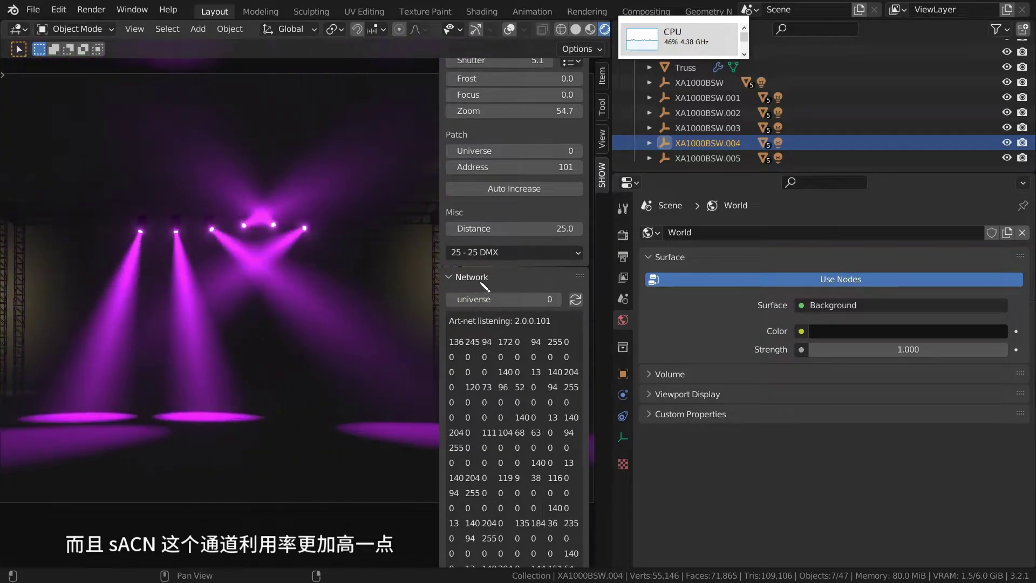
Fold away the Art-Net Network readout and scroll through the SHOW sidebar
{"action": "mouse_move", "coordinate": [480, 280]}
{"action": "middle_mouse_down"}
{"action": "mouse_move", "coordinate": [477, 346]}
{"action": "mouse_move", "coordinate": [485, 308]}
{"action": "middle_mouse_up"}
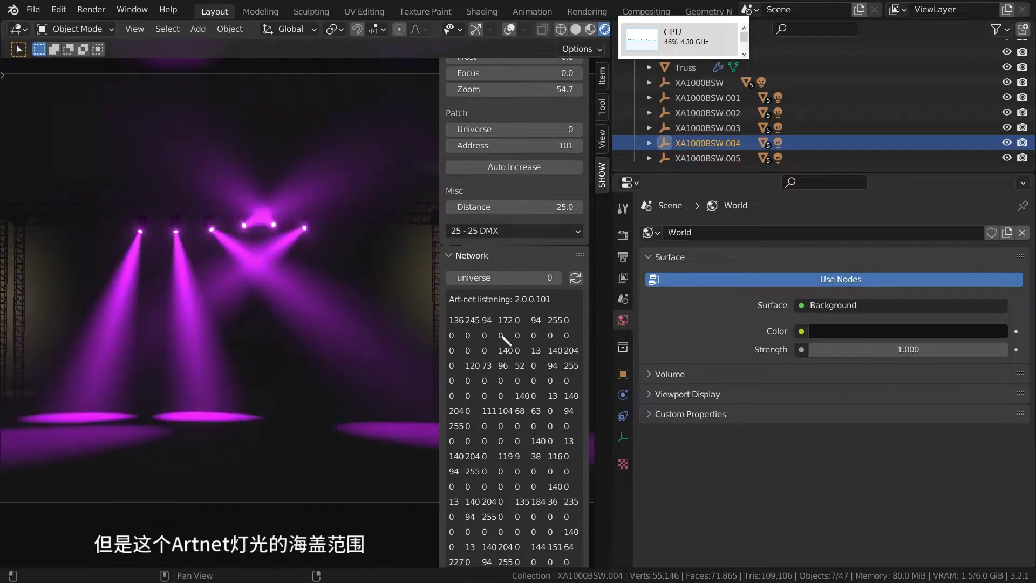
{"action": "middle_click_drag", "start_coordinate": [499, 320], "coordinate": [502, 348]}
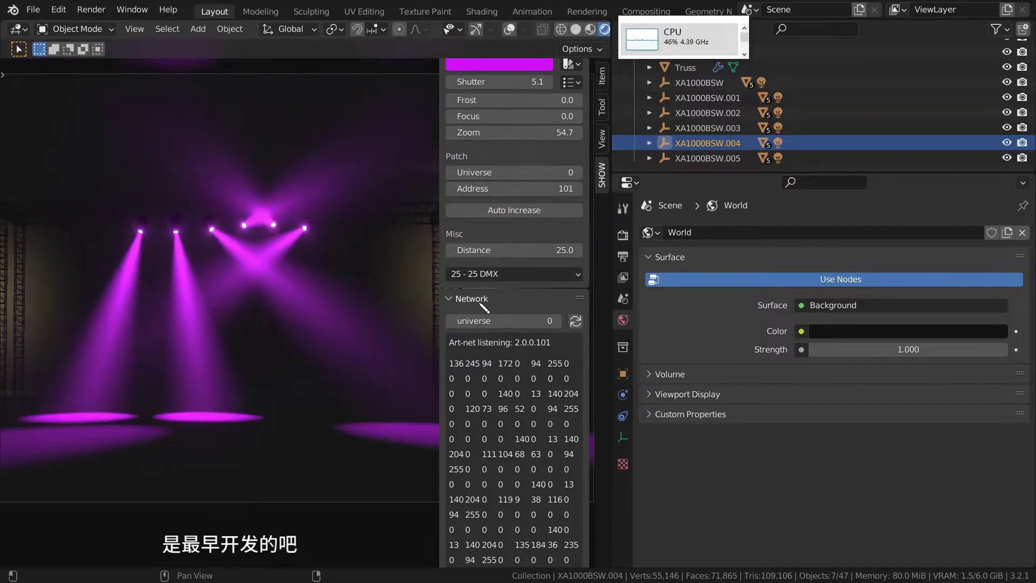
{"action": "left_click", "coordinate": [481, 304]}
{"action": "scroll", "coordinate": [506, 408], "scroll_direction": "up", "scroll_amount": 4}
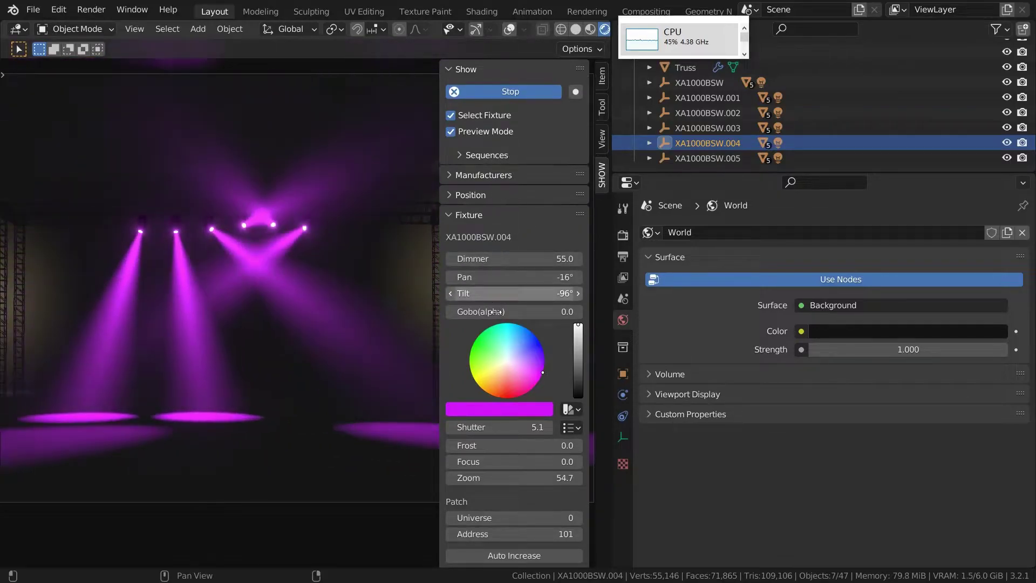
{"action": "scroll", "coordinate": [511, 389], "scroll_direction": "down", "scroll_amount": 4}
{"action": "scroll", "coordinate": [510, 388], "scroll_direction": "up", "scroll_amount": 3}
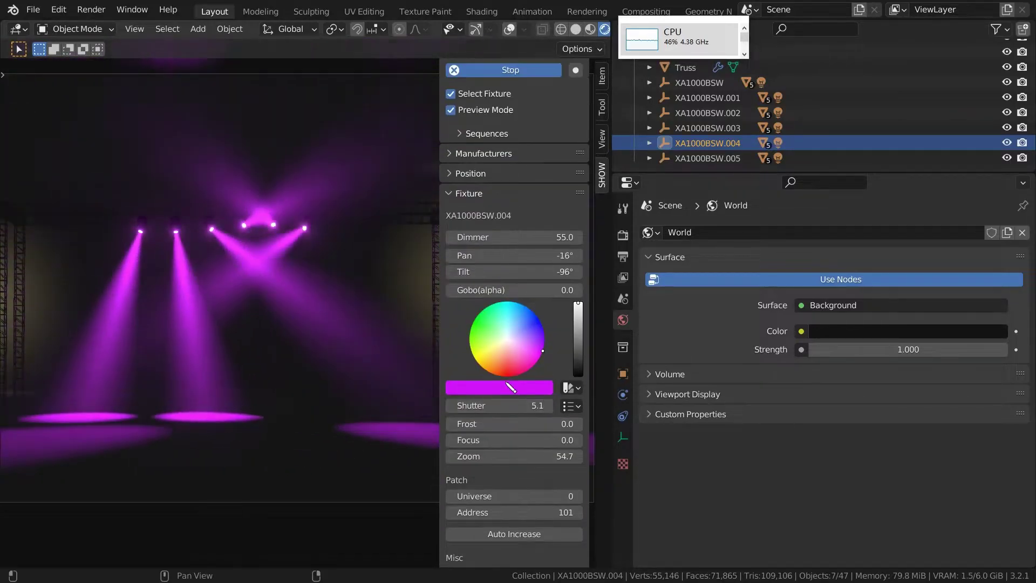
{"action": "scroll", "coordinate": [525, 154], "scroll_direction": "down", "scroll_amount": 3}
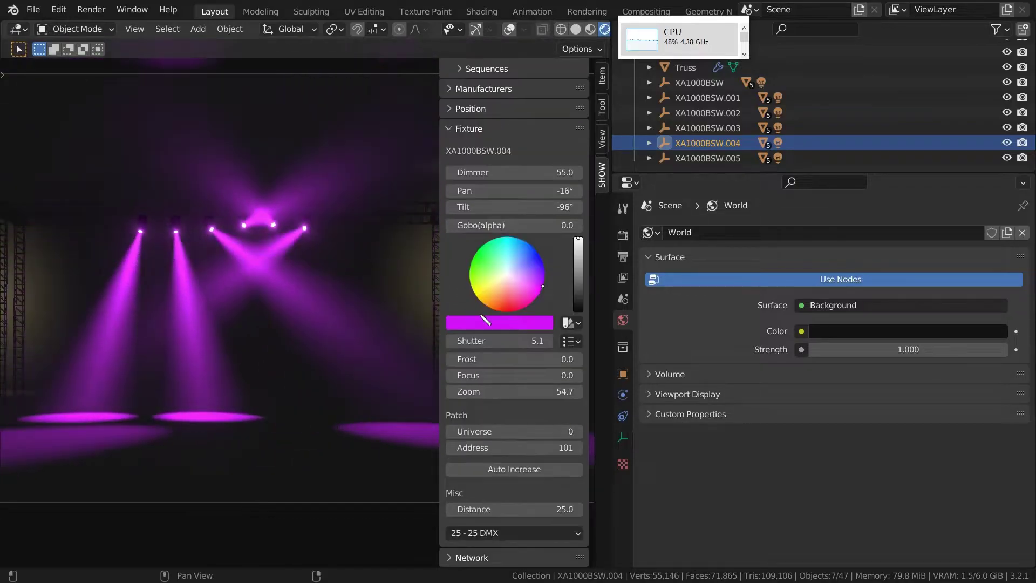
Reopen the Network readout briefly, then collapse it to leave XA1000BSW.004's Fixture panel showing
{"action": "left_click", "coordinate": [473, 558]}
{"action": "scroll", "coordinate": [493, 486], "scroll_direction": "down", "scroll_amount": 6}
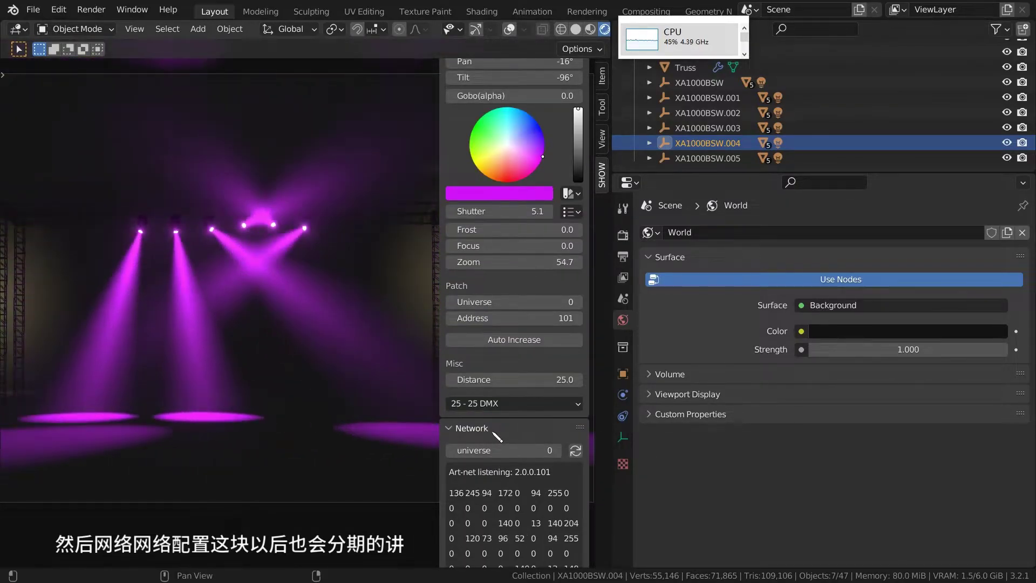
{"action": "left_click", "coordinate": [493, 430]}
{"action": "scroll", "coordinate": [491, 431], "scroll_direction": "up", "scroll_amount": 4}
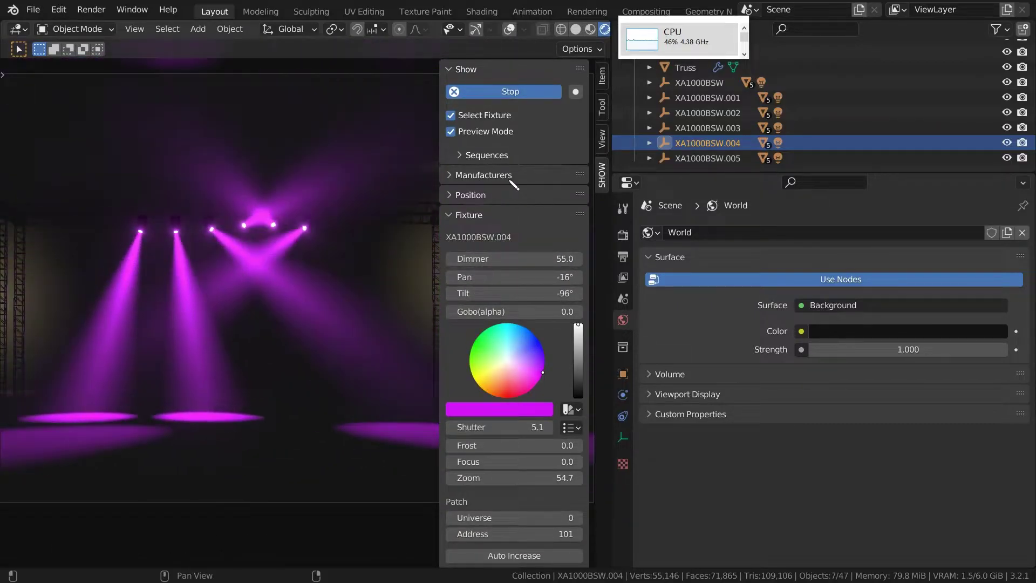
{"action": "scroll", "coordinate": [506, 216], "scroll_direction": "down", "scroll_amount": 3}
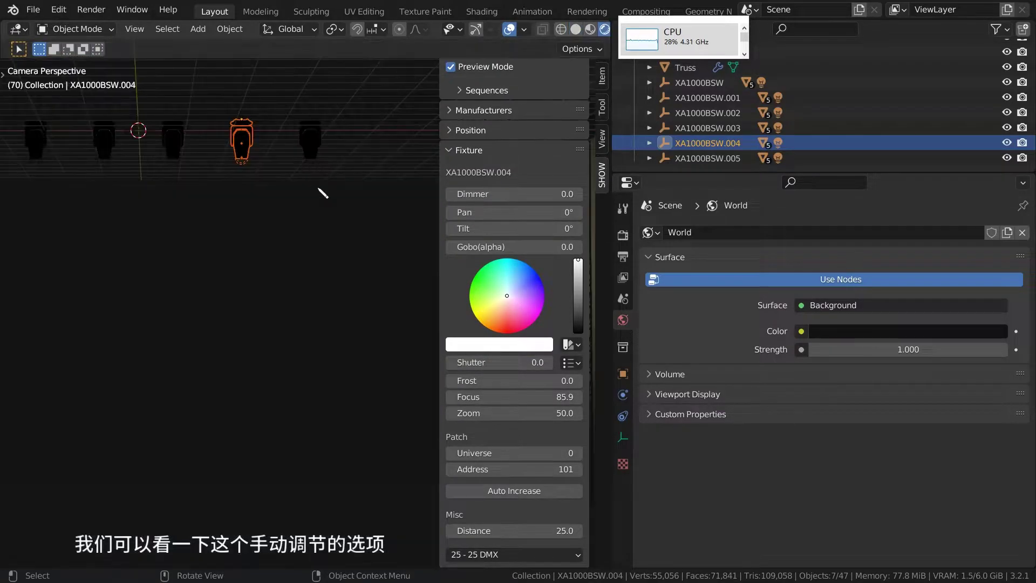
Frame fixture XA1000BSW.004 and set its Dimmer to 16.8 and Tilt to -51° for a white beam
{"action": "mouse_move", "coordinate": [322, 189]}
{"action": "middle_mouse_down"}
{"action": "mouse_move", "coordinate": [256, 275]}
{"action": "mouse_move", "coordinate": [259, 286]}
{"action": "mouse_move", "coordinate": [341, 241]}
{"action": "mouse_move", "coordinate": [296, 323]}
{"action": "middle_mouse_up"}
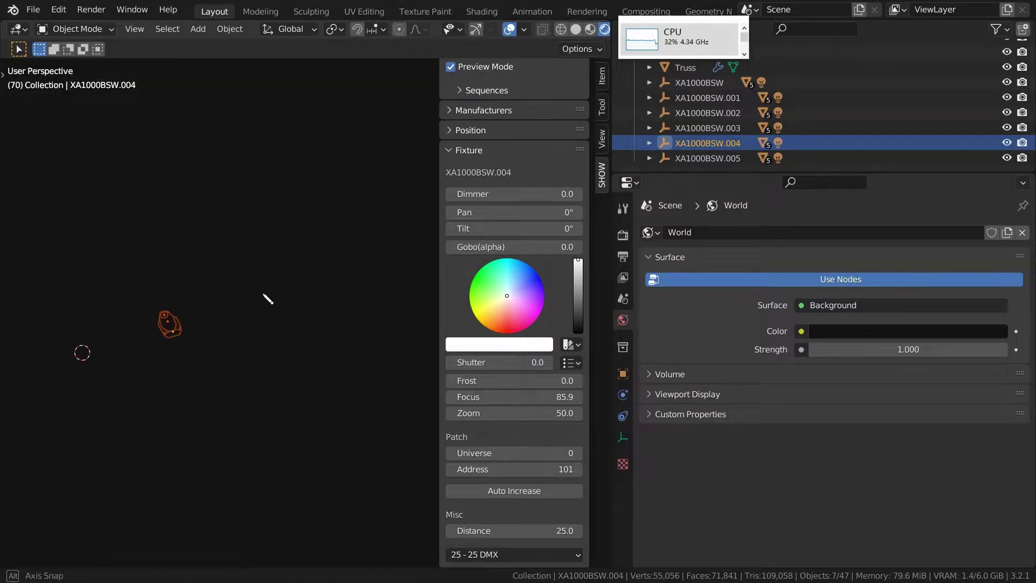
{"action": "left_click", "coordinate": [249, 368]}
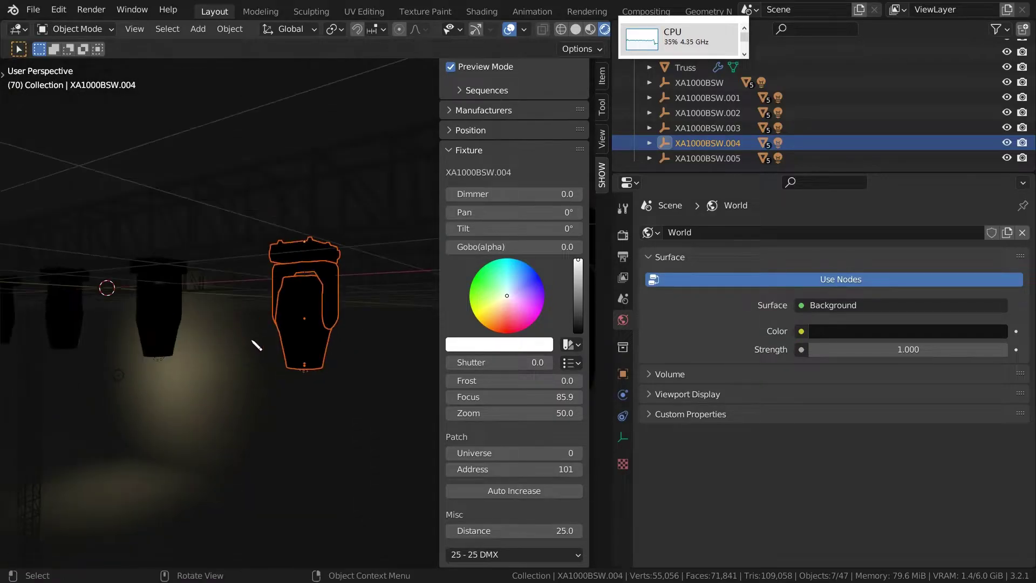
{"action": "mouse_move", "coordinate": [297, 268]}
{"action": "middle_mouse_down"}
{"action": "mouse_move", "coordinate": [282, 296]}
{"action": "mouse_move", "coordinate": [294, 271]}
{"action": "middle_mouse_up"}
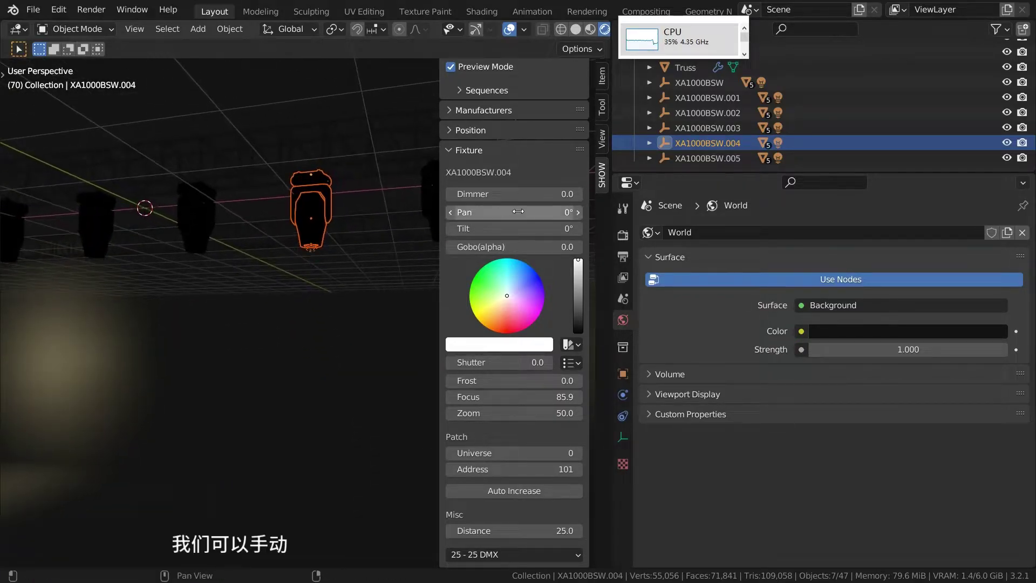
{"action": "mouse_move", "coordinate": [522, 285]}
{"action": "middle_mouse_down", "text": "shift"}
{"action": "mouse_move", "coordinate": [297, 301]}
{"action": "mouse_move", "coordinate": [296, 334]}
{"action": "mouse_move", "coordinate": [259, 308]}
{"action": "mouse_move", "coordinate": [294, 304]}
{"action": "mouse_move", "coordinate": [287, 321]}
{"action": "mouse_move", "coordinate": [320, 314]}
{"action": "middle_mouse_up", "text": "shift"}
{"action": "key", "text": "shift+alt+z"}
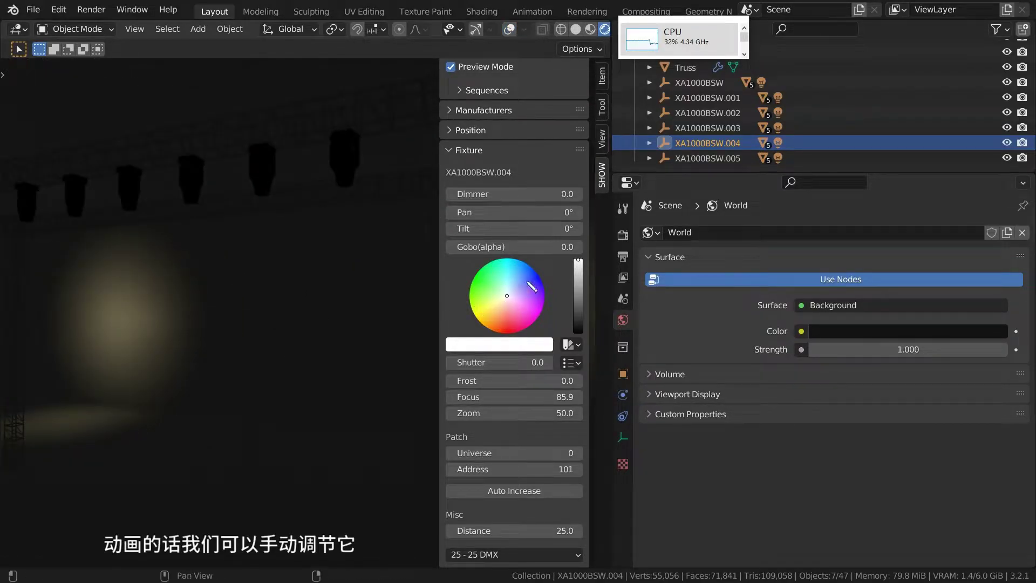
{"action": "key", "text": "shift+alt+z"}
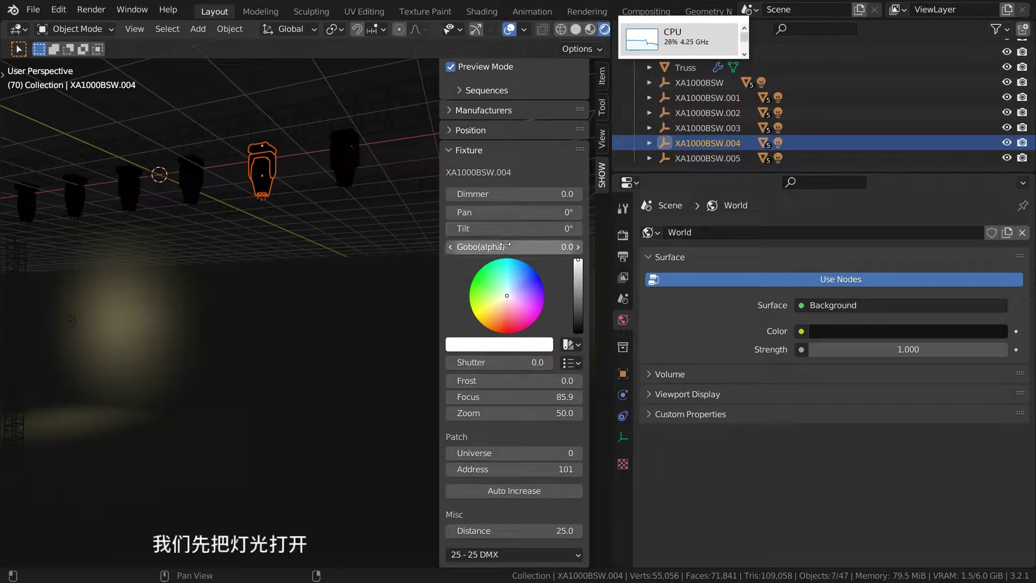
{"action": "mouse_move", "coordinate": [502, 194]}
{"action": "left_mouse_down"}
{"action": "mouse_move", "coordinate": [523, 194]}
{"action": "mouse_move", "coordinate": [486, 229]}
{"action": "mouse_move", "coordinate": [526, 217]}
{"action": "left_mouse_up"}
{"action": "middle_click_drag", "start_coordinate": [226, 195], "coordinate": [262, 220]}
Enlarge the outliner, make Point and Point.001 unselectable, then reselect fixture XA1000BSW.004
{"action": "left_click", "coordinate": [367, 226]}
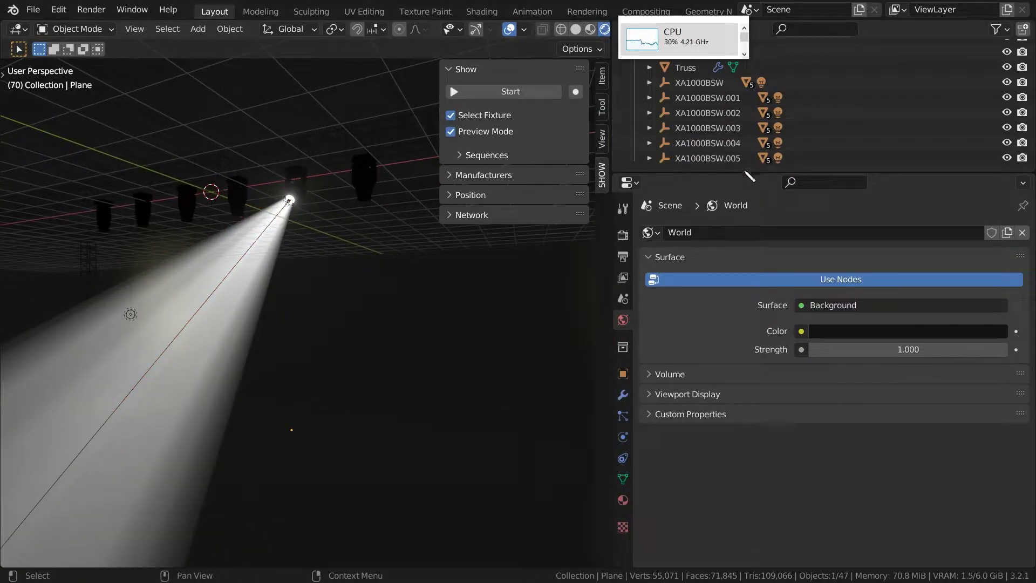
{"action": "left_click_drag", "start_coordinate": [745, 172], "coordinate": [738, 231]}
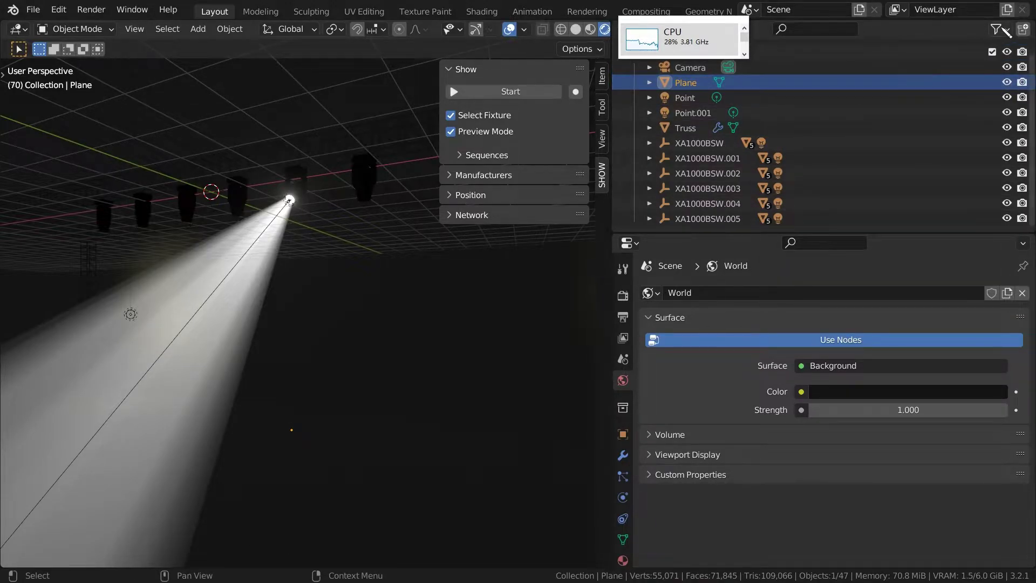
{"action": "left_click", "coordinate": [996, 29]}
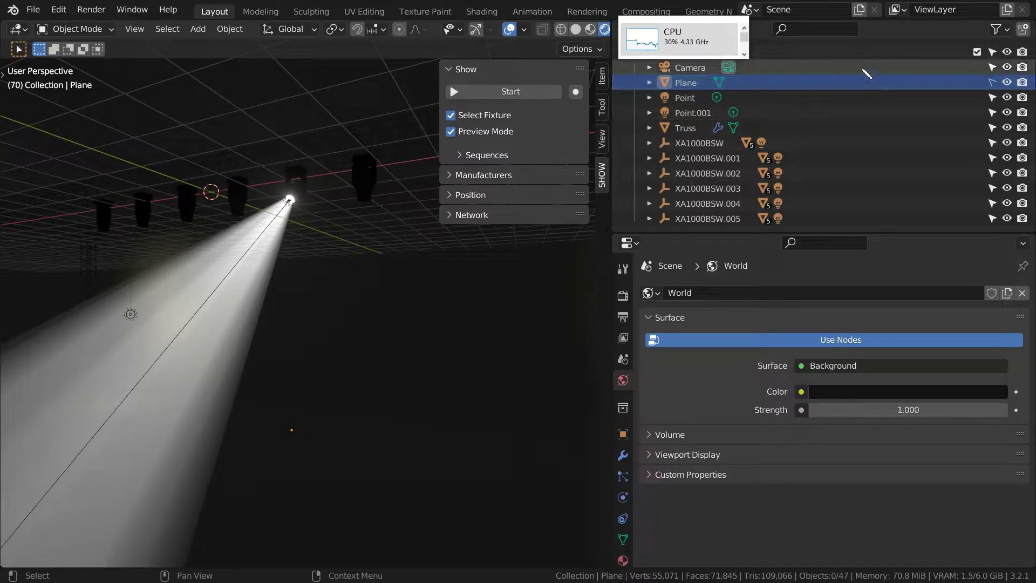
{"action": "left_click", "coordinate": [992, 97]}
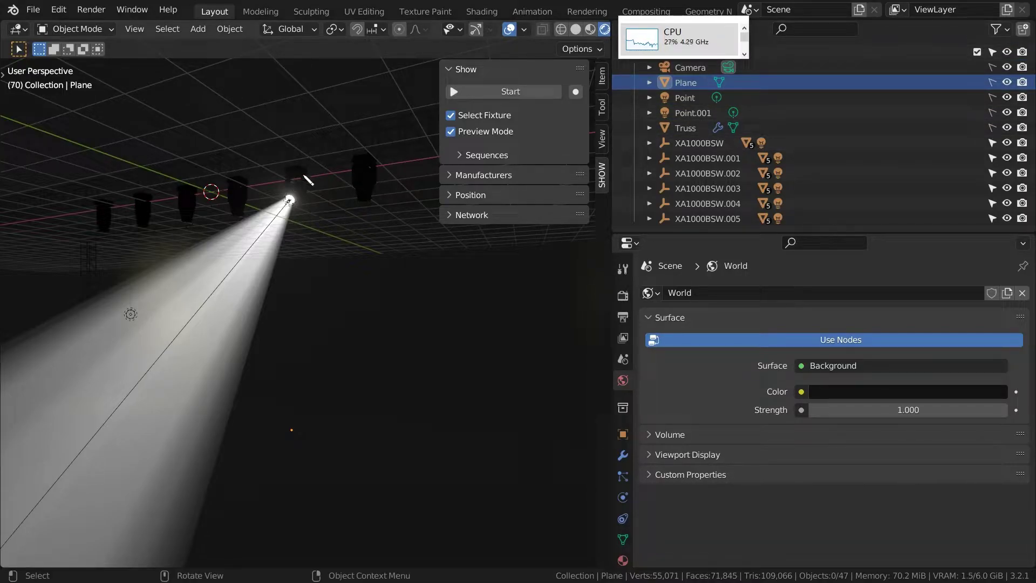
{"action": "left_click", "coordinate": [304, 176]}
{"action": "middle_click_drag", "start_coordinate": [319, 225], "coordinate": [199, 138]}
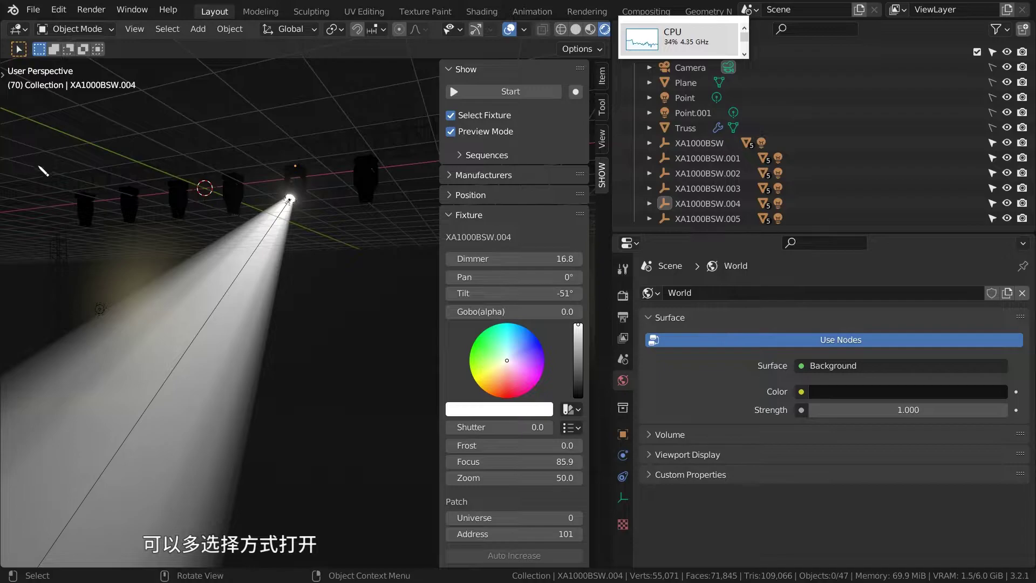
Box-select all six XA1000BSW moving heads in the viewport
{"action": "left_click_drag", "start_coordinate": [39, 167], "coordinate": [388, 233]}
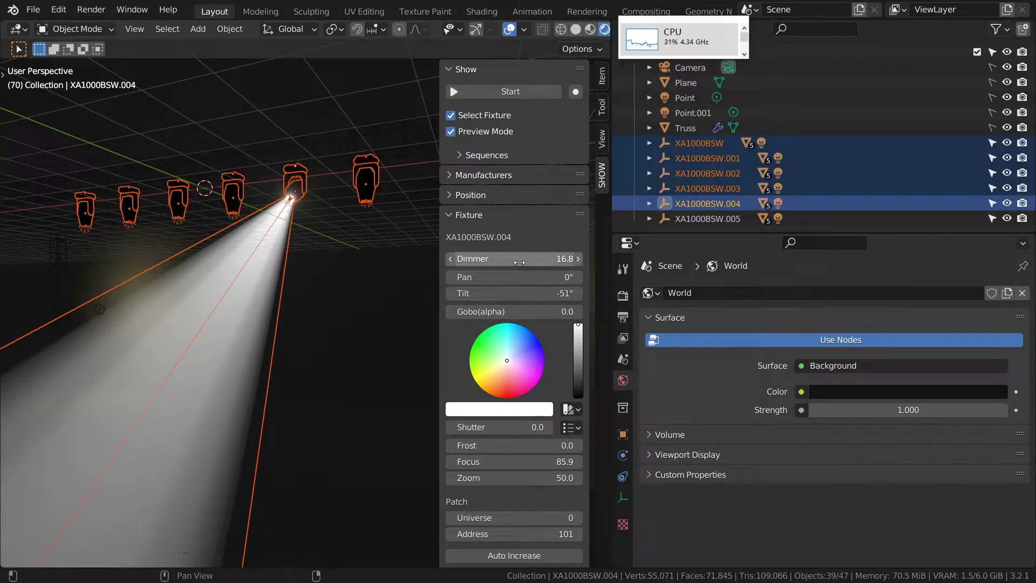
{"action": "left_click_drag", "start_coordinate": [520, 260], "coordinate": [540, 260]}
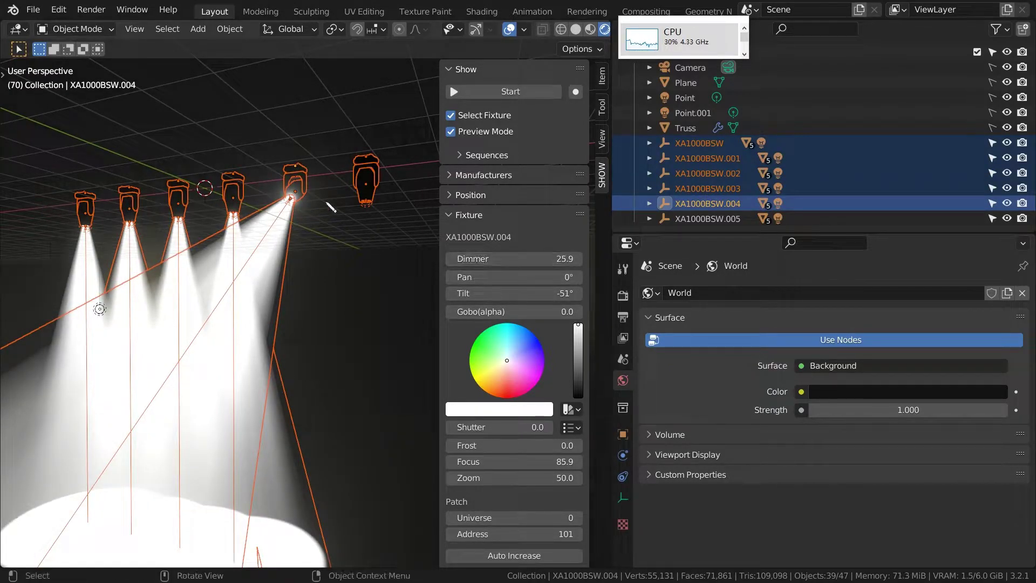
{"action": "left_click", "coordinate": [369, 176]}
{"action": "left_click_drag", "start_coordinate": [36, 153], "coordinate": [377, 236]}
{"action": "middle_click_drag", "start_coordinate": [377, 236], "coordinate": [352, 278]}
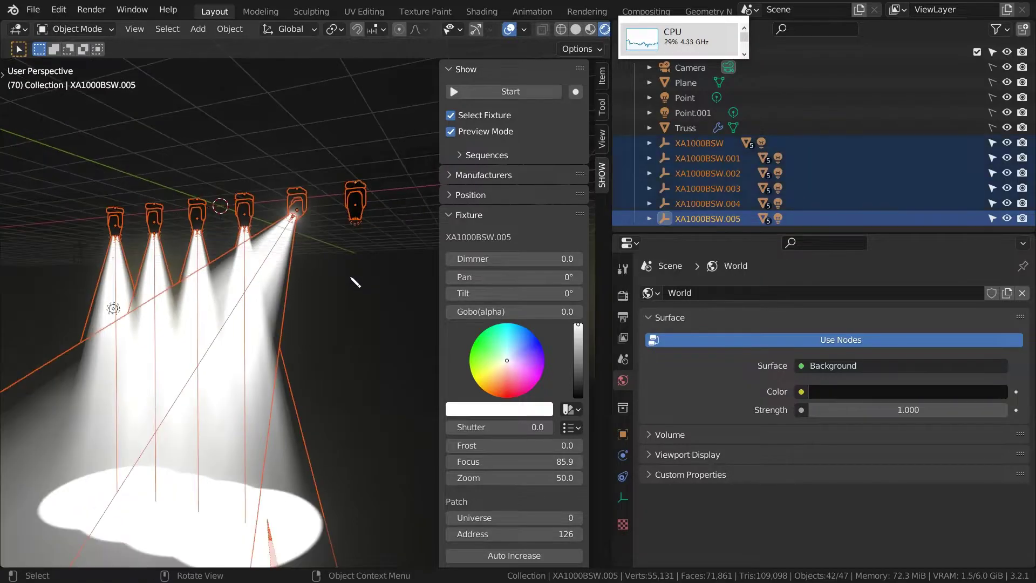
Set all six beams to red with Tilt -39°, Zoom 87.8 and Dimmer 39.6, previewing without overlays
{"action": "left_click_drag", "start_coordinate": [505, 297], "coordinate": [524, 302]}
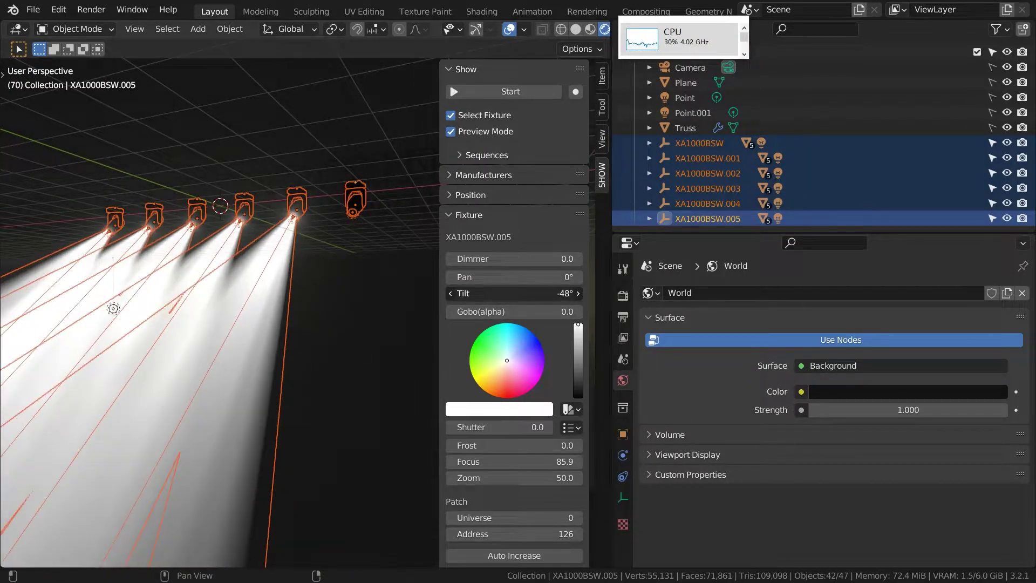
{"action": "mouse_move", "coordinate": [515, 260]}
{"action": "left_mouse_down"}
{"action": "mouse_move", "coordinate": [540, 260]}
{"action": "mouse_move", "coordinate": [520, 294]}
{"action": "left_mouse_up"}
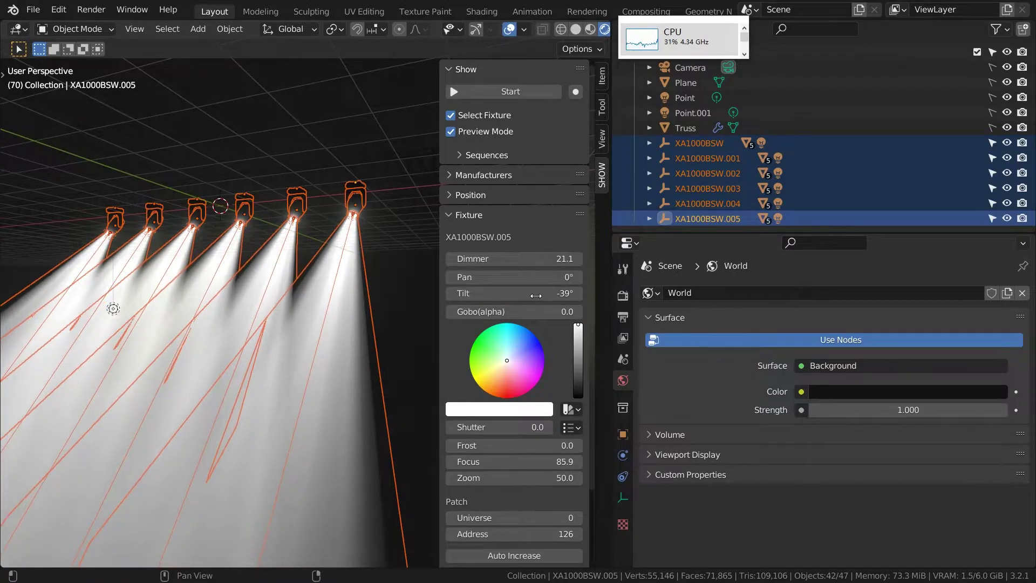
{"action": "scroll", "coordinate": [529, 378], "scroll_direction": "down", "scroll_amount": 4}
{"action": "left_click_drag", "start_coordinate": [533, 392], "coordinate": [559, 392]}
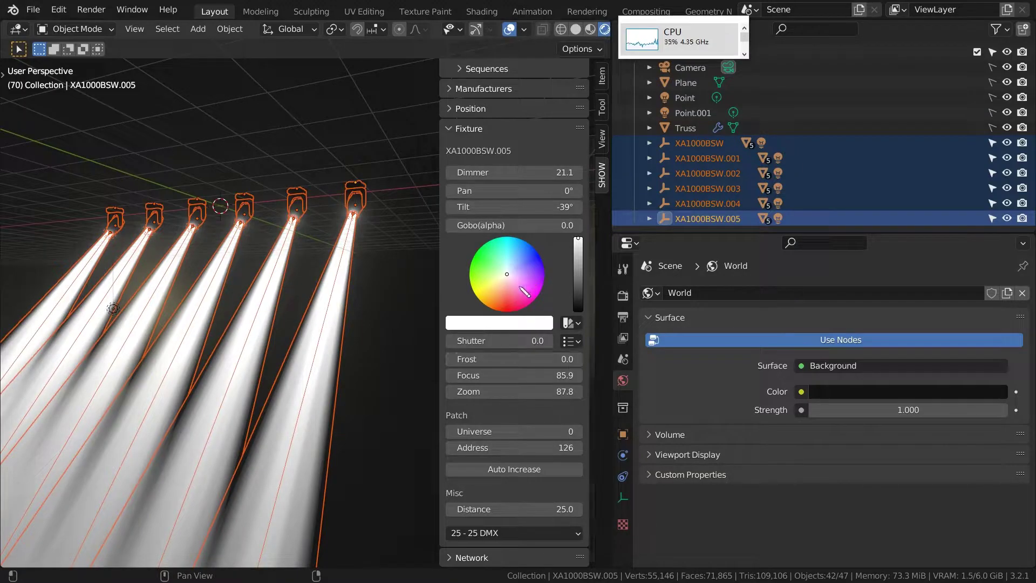
{"action": "left_click_drag", "start_coordinate": [540, 173], "coordinate": [512, 172]}
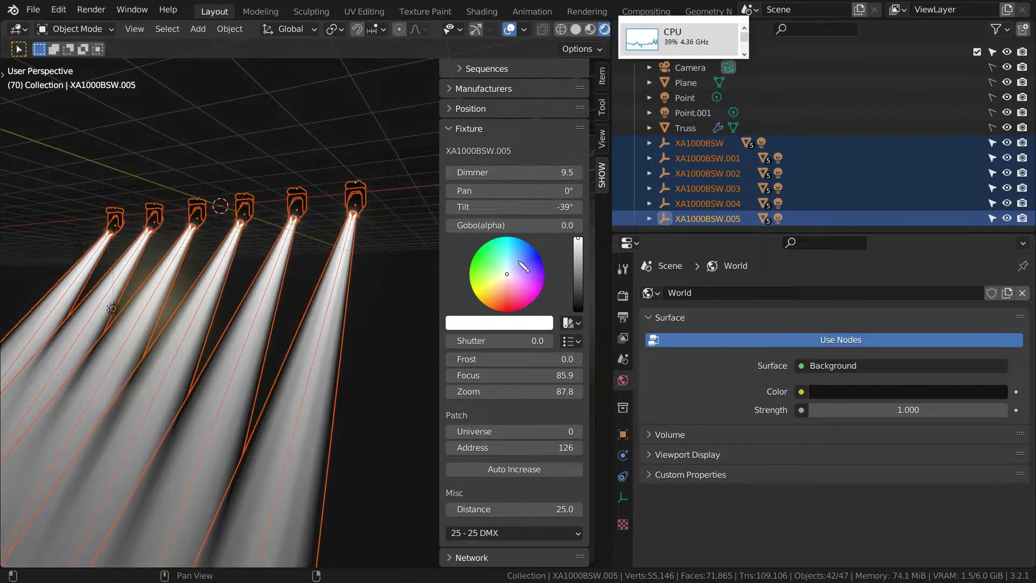
{"action": "left_click_drag", "start_coordinate": [505, 295], "coordinate": [503, 312]}
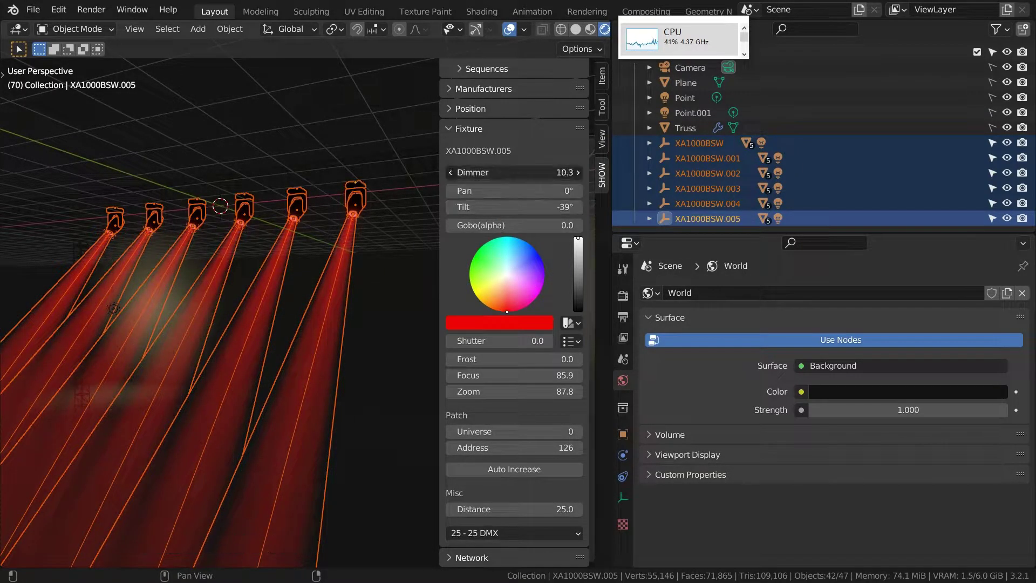
{"action": "left_click_drag", "start_coordinate": [539, 172], "coordinate": [572, 173]}
{"action": "mouse_move", "coordinate": [234, 261]}
{"action": "middle_mouse_down"}
{"action": "mouse_move", "coordinate": [281, 266]}
{"action": "mouse_move", "coordinate": [280, 300]}
{"action": "mouse_move", "coordinate": [315, 306]}
{"action": "mouse_move", "coordinate": [297, 317]}
{"action": "middle_mouse_up"}
{"action": "key", "text": "shift+alt+z"}
{"action": "key", "text": "shift+alt+z"}
{"action": "key", "text": "shift+alt+z"}
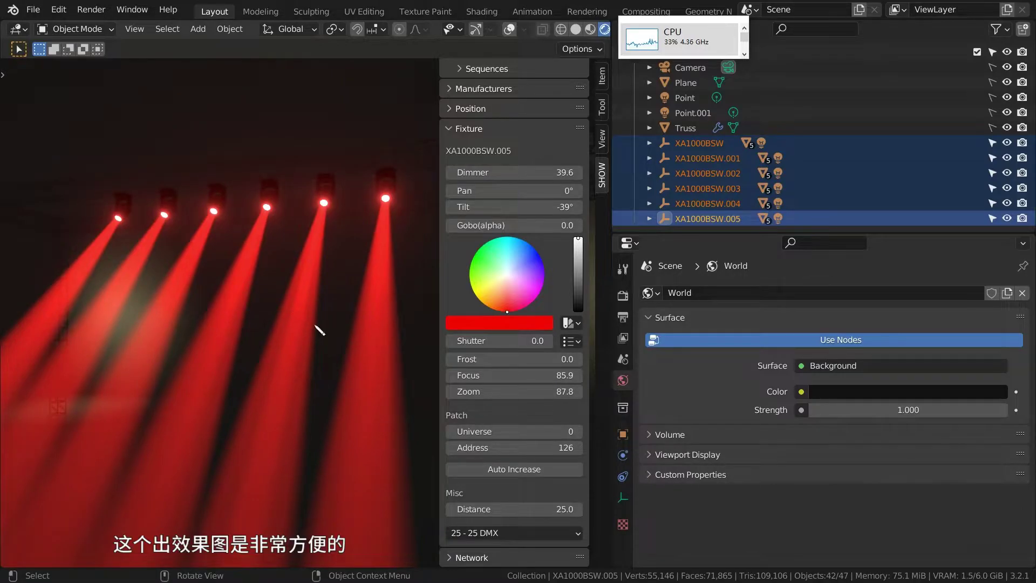
{"action": "key", "text": "shift+alt+z"}
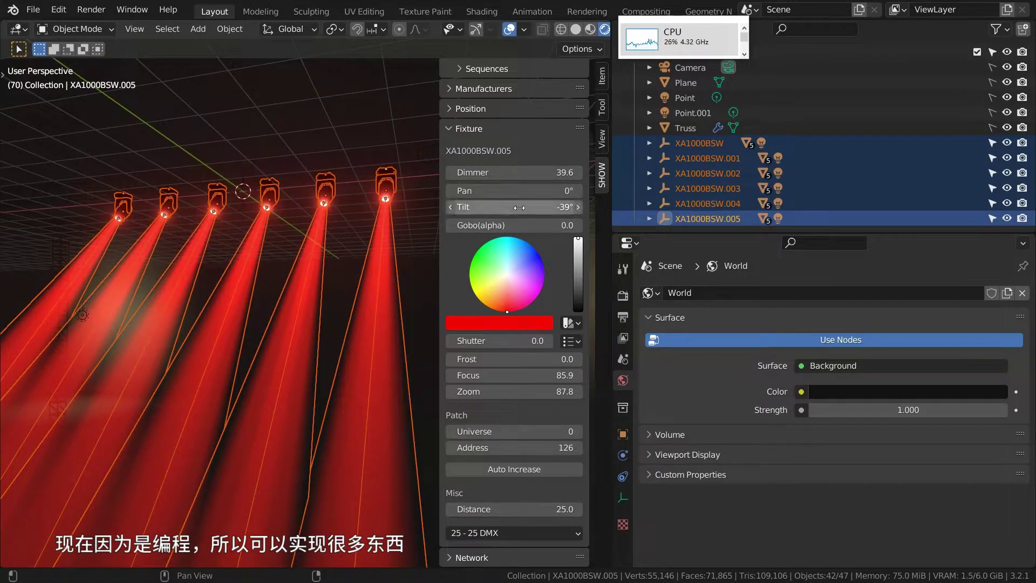
Re-aim the six beams, set Zoom 61.8, and shift their colour from blue to pale white
{"action": "mouse_move", "coordinate": [513, 191]}
{"action": "left_mouse_down"}
{"action": "mouse_move", "coordinate": [467, 190]}
{"action": "mouse_move", "coordinate": [510, 191]}
{"action": "left_mouse_up"}
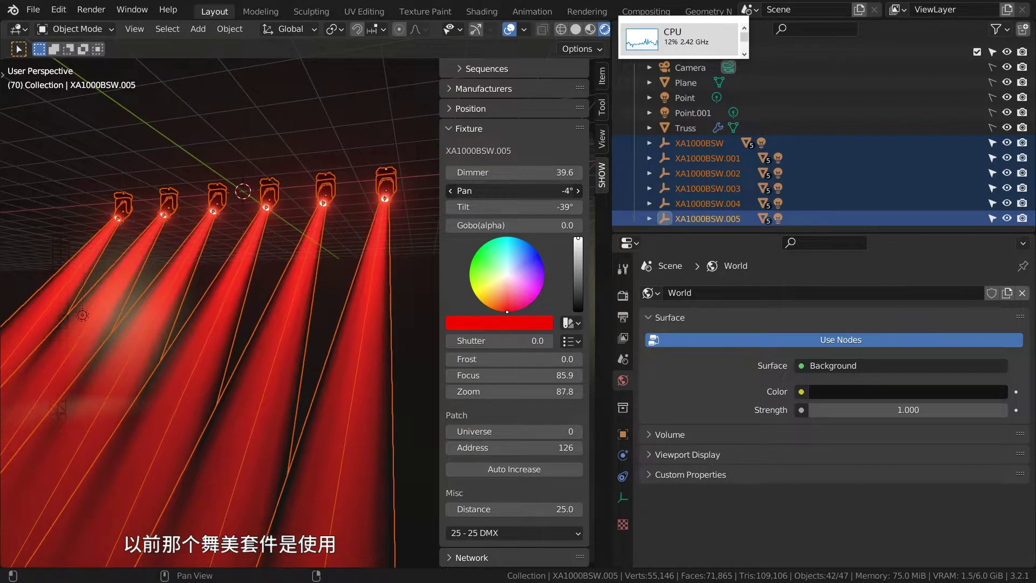
{"action": "mouse_move", "coordinate": [510, 191]}
{"action": "left_mouse_down"}
{"action": "mouse_move", "coordinate": [524, 191]}
{"action": "mouse_move", "coordinate": [499, 206]}
{"action": "mouse_move", "coordinate": [537, 209]}
{"action": "mouse_move", "coordinate": [561, 227]}
{"action": "left_mouse_up"}
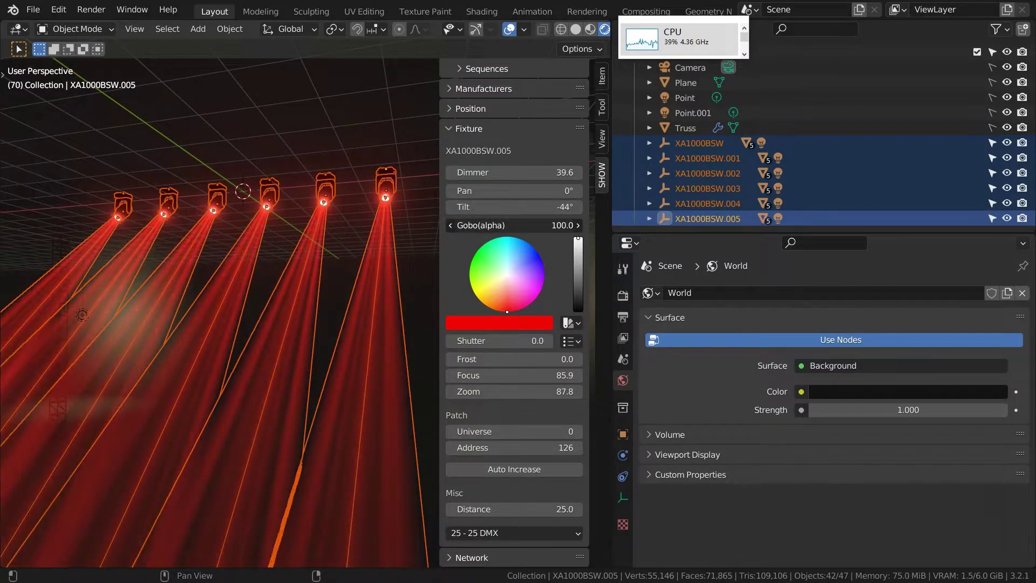
{"action": "mouse_move", "coordinate": [513, 391]}
{"action": "left_mouse_down"}
{"action": "mouse_move", "coordinate": [546, 391]}
{"action": "mouse_move", "coordinate": [505, 391]}
{"action": "left_mouse_up"}
{"action": "left_click", "coordinate": [519, 256]}
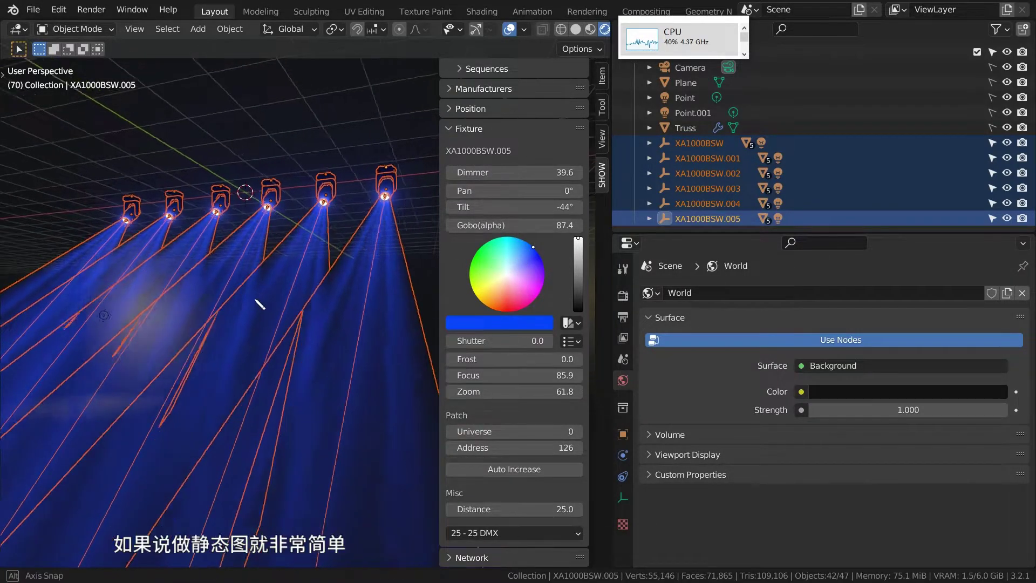
{"action": "key", "text": "shift+alt+z"}
{"action": "mouse_move", "coordinate": [262, 304]}
{"action": "middle_mouse_down"}
{"action": "mouse_move", "coordinate": [301, 299]}
{"action": "mouse_move", "coordinate": [243, 305]}
{"action": "mouse_move", "coordinate": [342, 321]}
{"action": "mouse_move", "coordinate": [356, 308]}
{"action": "middle_mouse_up"}
{"action": "mouse_move", "coordinate": [521, 263]}
{"action": "left_mouse_down"}
{"action": "mouse_move", "coordinate": [513, 246]}
{"action": "mouse_move", "coordinate": [517, 273]}
{"action": "left_mouse_up"}
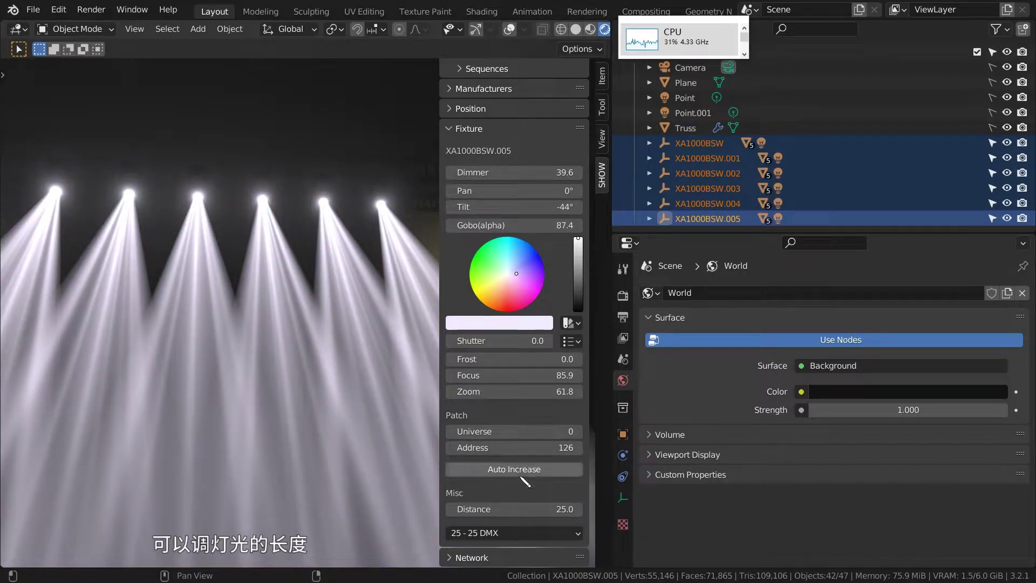
Shorten the beams by setting Distance to 11.8
{"action": "left_click_drag", "start_coordinate": [522, 509], "coordinate": [502, 509]}
{"action": "type", "text": "1"}
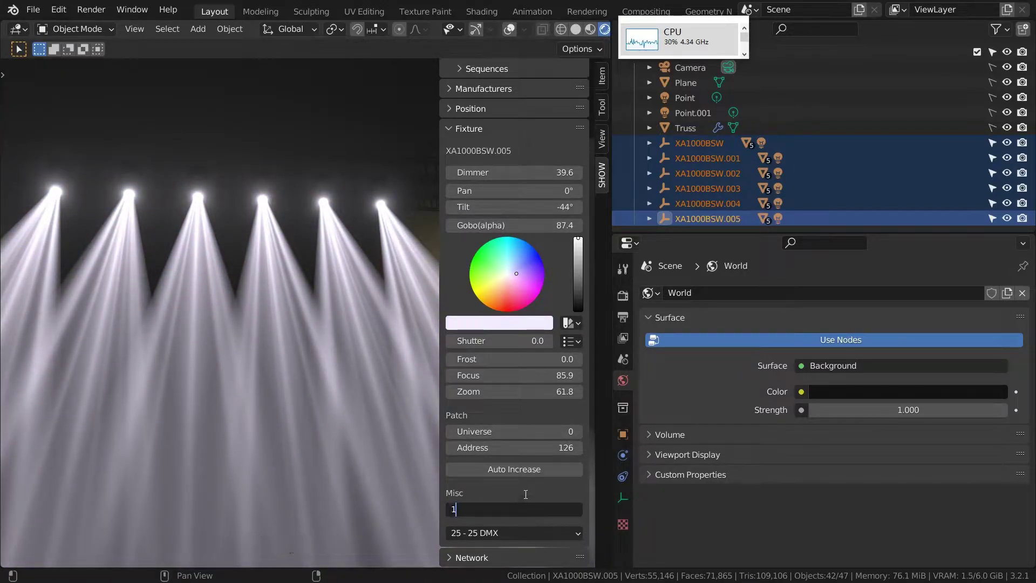
{"action": "type", "text": "2.8"}
{"action": "key", "text": "Return"}
{"action": "mouse_move", "coordinate": [522, 509]}
{"action": "left_mouse_down"}
{"action": "mouse_move", "coordinate": [497, 509]}
{"action": "mouse_move", "coordinate": [540, 510]}
{"action": "left_mouse_up"}
{"action": "mouse_move", "coordinate": [194, 308]}
{"action": "middle_mouse_down"}
{"action": "mouse_move", "coordinate": [250, 322]}
{"action": "mouse_move", "coordinate": [289, 306]}
{"action": "middle_mouse_up"}
Soften the beams with Focus 0, Zoom 40.1 and Dimmer 36.5, then bring up grandMA2 onPC
{"action": "left_click_drag", "start_coordinate": [513, 172], "coordinate": [486, 172]}
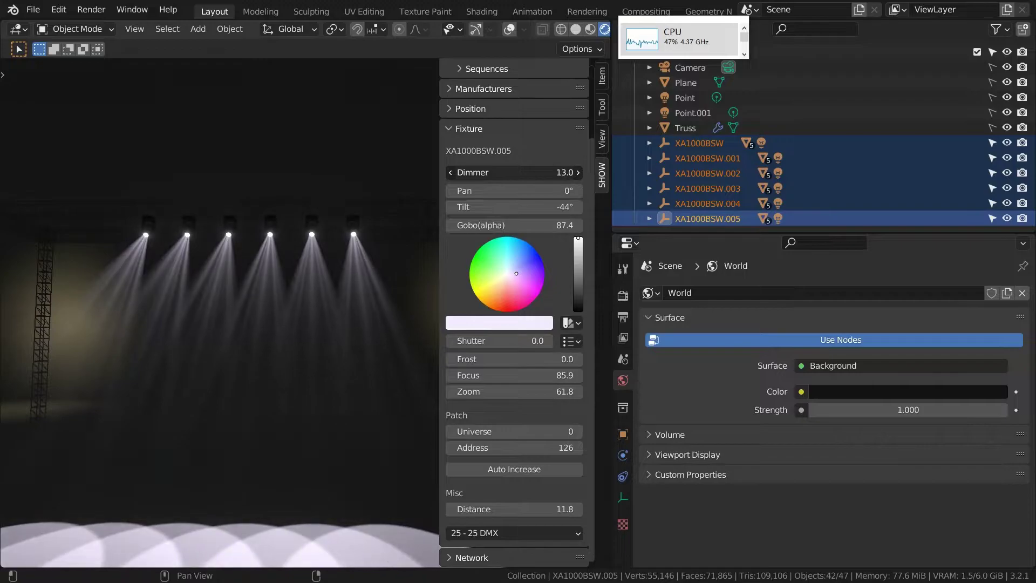
{"action": "middle_click_drag", "start_coordinate": [278, 277], "coordinate": [303, 280]}
{"action": "left_click_drag", "start_coordinate": [512, 375], "coordinate": [465, 376]}
{"action": "middle_click_drag", "start_coordinate": [248, 294], "coordinate": [261, 296]}
{"action": "mouse_move", "coordinate": [504, 392]}
{"action": "left_mouse_down"}
{"action": "mouse_move", "coordinate": [526, 391]}
{"action": "mouse_move", "coordinate": [496, 391]}
{"action": "left_mouse_up"}
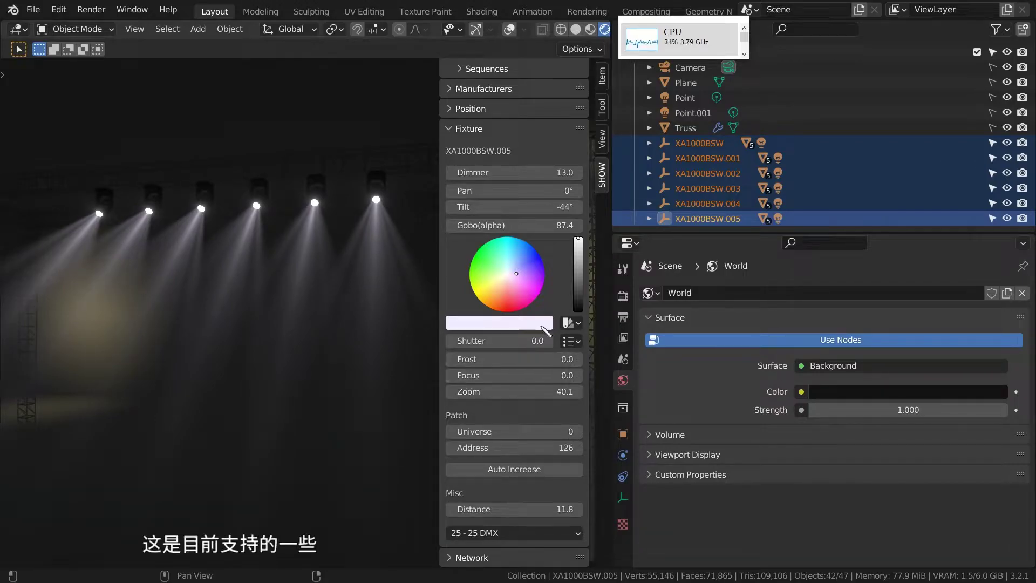
{"action": "middle_click_drag", "start_coordinate": [425, 331], "coordinate": [406, 333]}
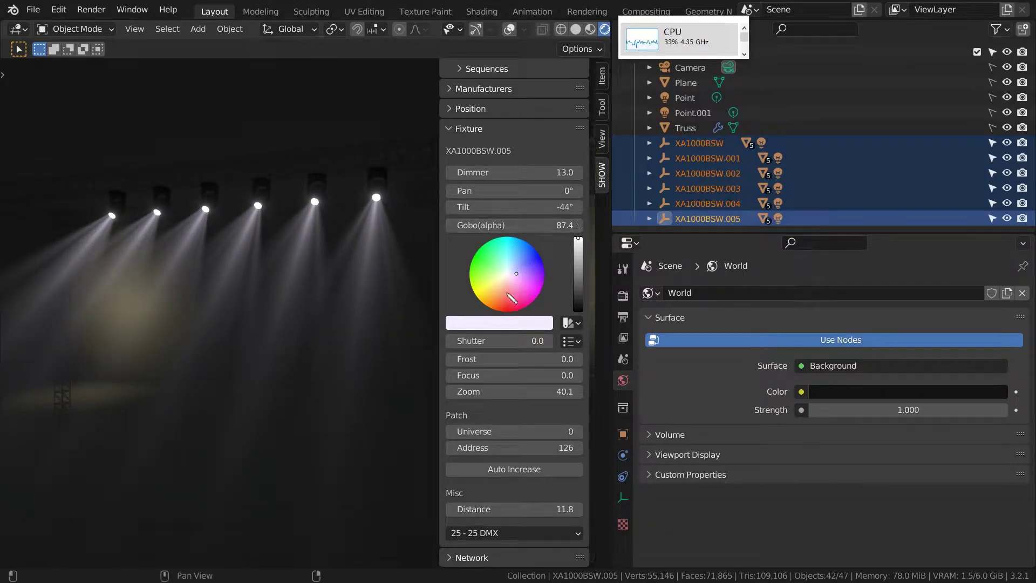
{"action": "left_click_drag", "start_coordinate": [507, 172], "coordinate": [540, 173]}
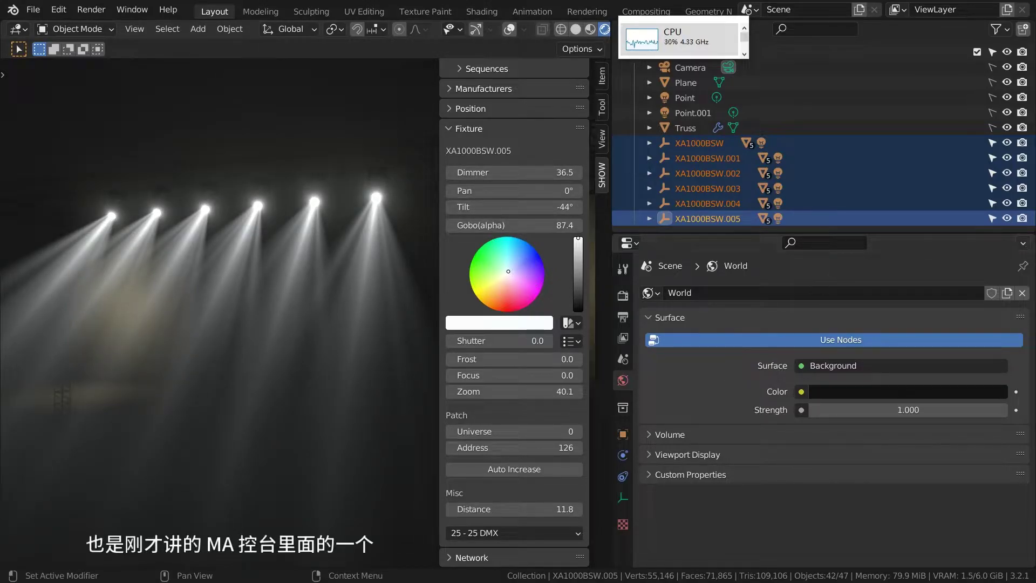
{"action": "key", "text": "alt+Tab"}
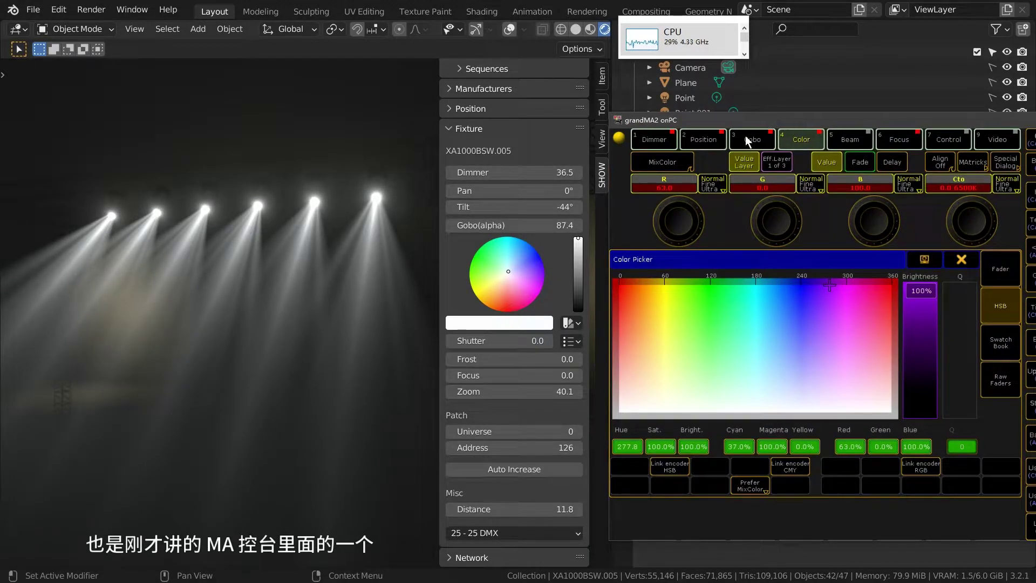
Select the Dimmer feature in grandMA2 onPC and minimise the console back to Blender
{"action": "left_click", "coordinate": [655, 140]}
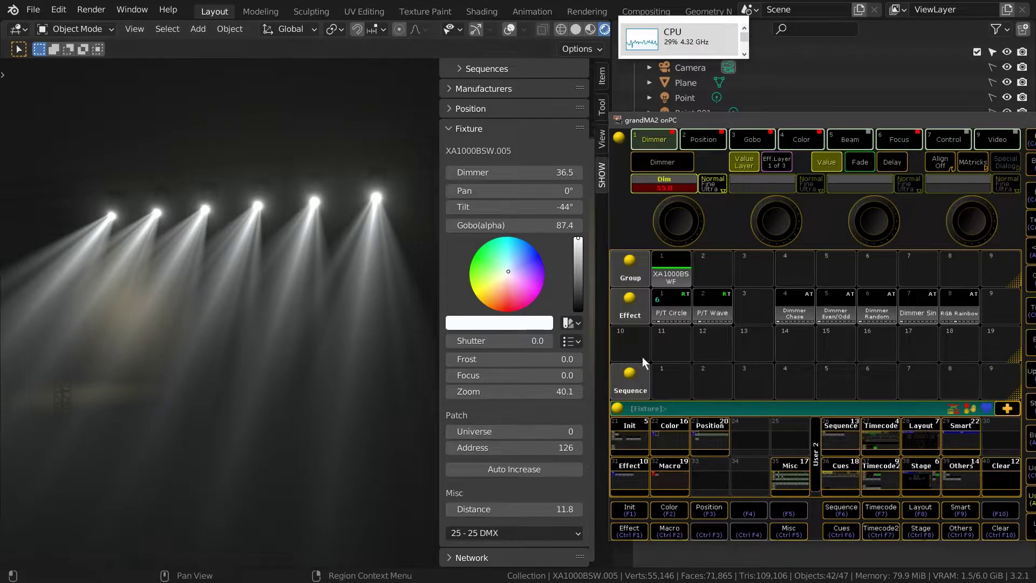
{"action": "left_click", "coordinate": [526, 416]}
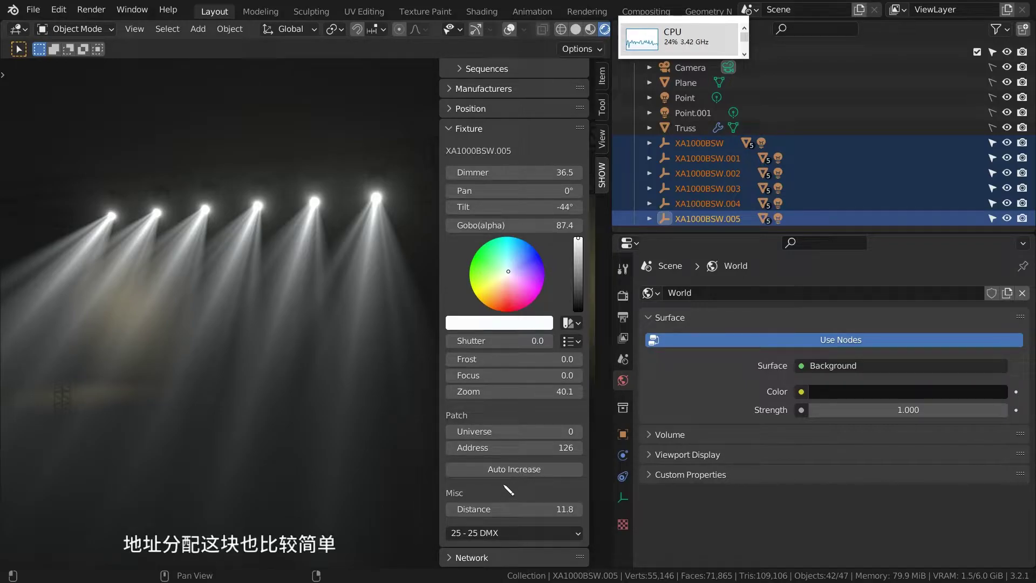
In solid shading, select all six fixtures and reset Tilt to 0° and Zoom to 25
{"action": "middle_click_drag", "start_coordinate": [231, 263], "coordinate": [251, 262]}
{"action": "key", "text": "z"}
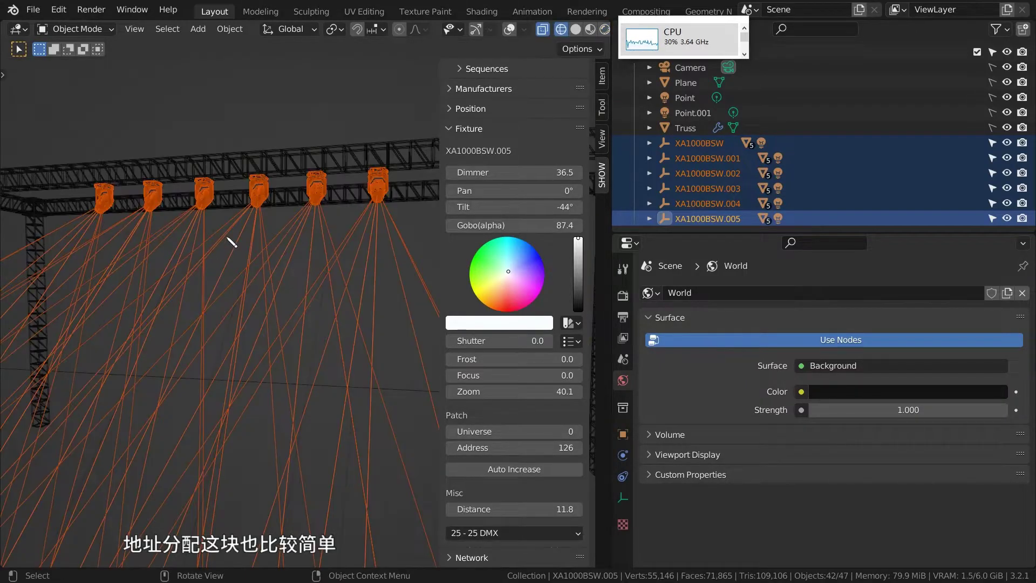
{"action": "left_click", "coordinate": [162, 219]}
{"action": "left_click_drag", "start_coordinate": [74, 157], "coordinate": [365, 234]}
{"action": "left_click_drag", "start_coordinate": [513, 271], "coordinate": [469, 271]}
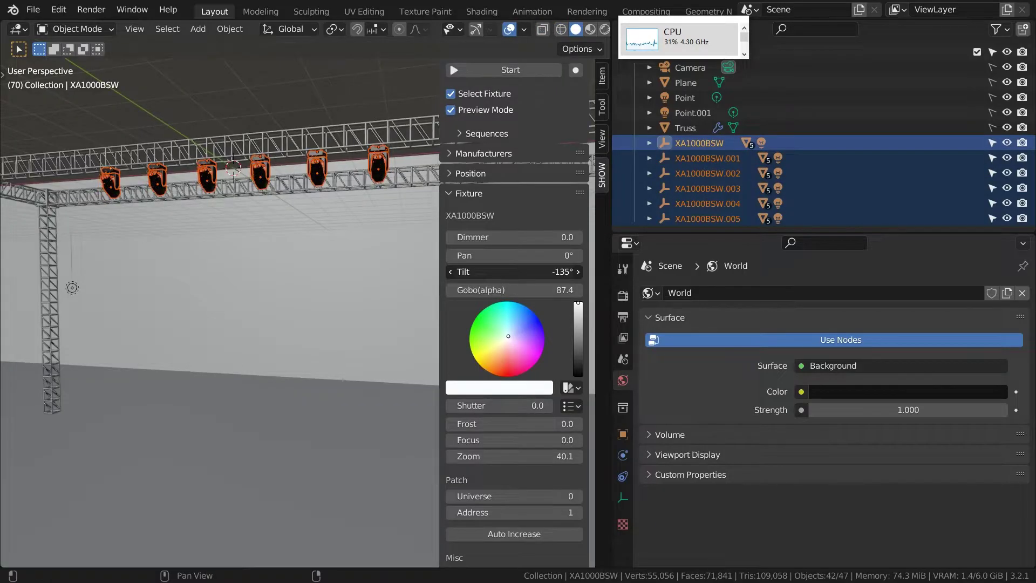
{"action": "key", "text": "BackSpace"}
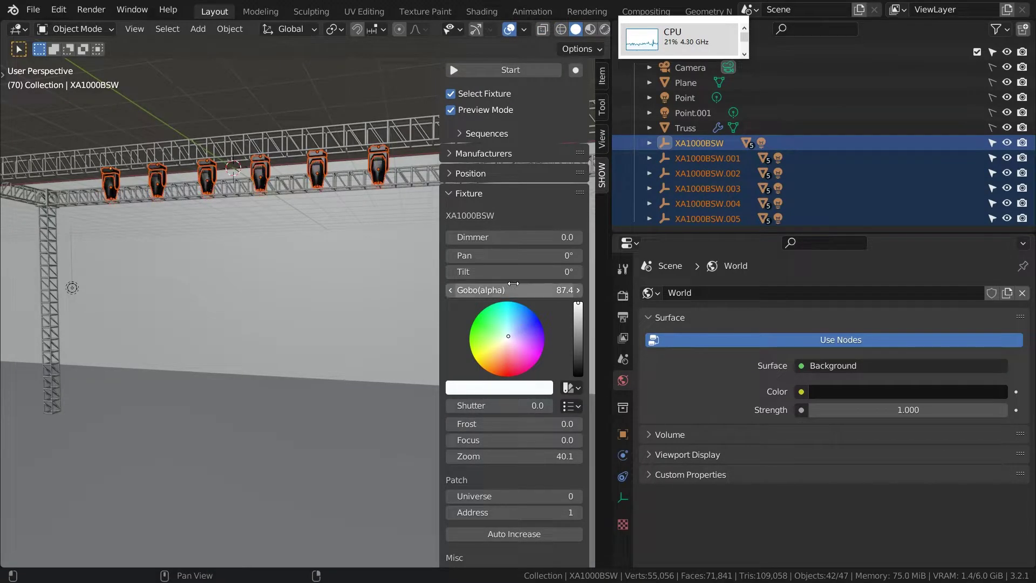
{"action": "scroll", "coordinate": [512, 390], "scroll_direction": "down", "scroll_amount": 3}
{"action": "key", "text": "BackSpace"}
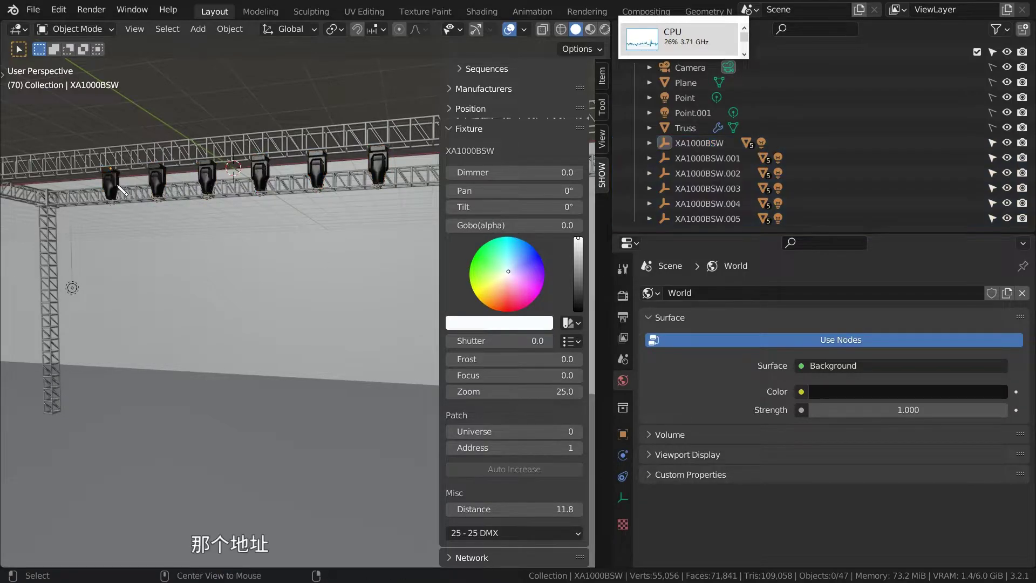
Check each fixture's DMX address one by one, then box-select all six again
{"action": "left_click", "coordinate": [111, 184]}
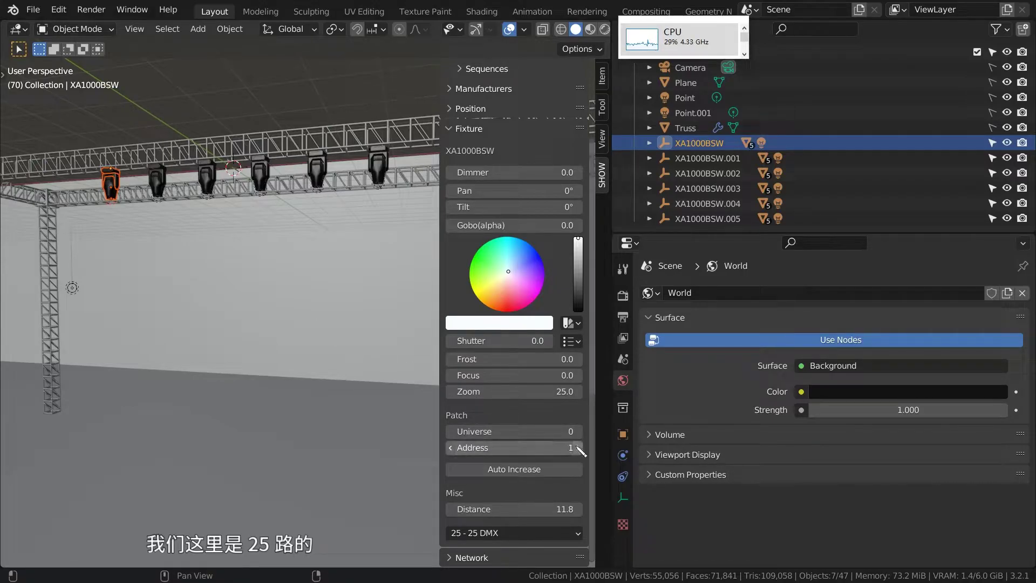
{"action": "left_click", "coordinate": [165, 182]}
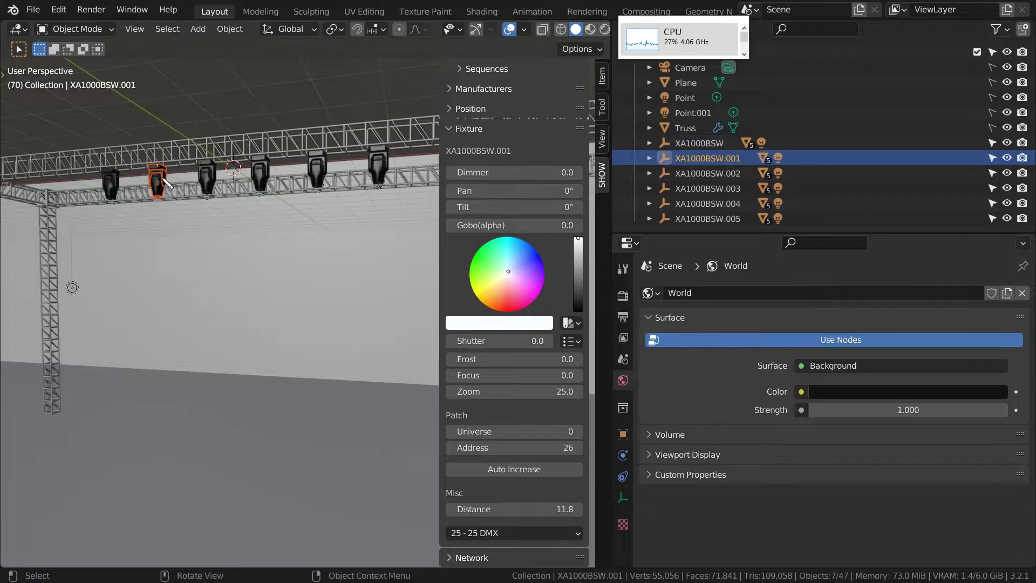
{"action": "left_click", "coordinate": [214, 184]}
{"action": "left_click", "coordinate": [261, 181]}
{"action": "left_click", "coordinate": [317, 175]}
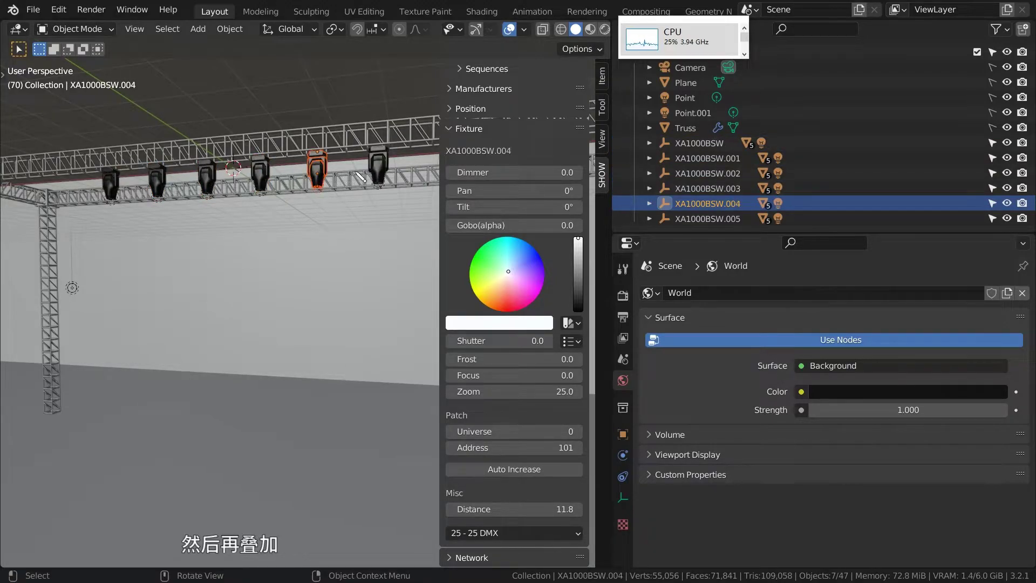
{"action": "left_click", "coordinate": [373, 173]}
{"action": "left_click_drag", "start_coordinate": [76, 144], "coordinate": [378, 195]}
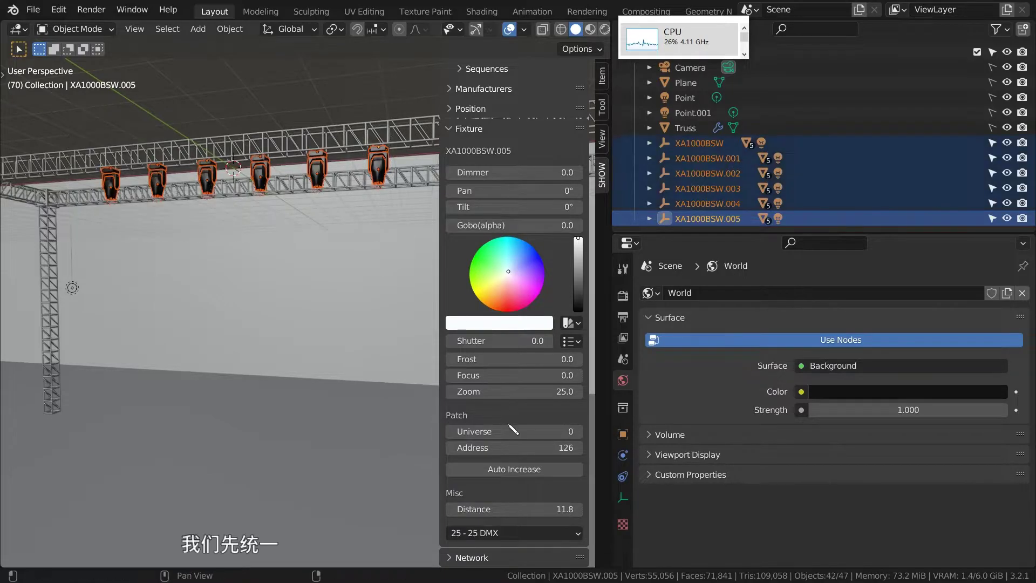
{"action": "left_click", "coordinate": [163, 213]}
{"action": "left_click", "coordinate": [114, 181]}
{"action": "left_click", "coordinate": [158, 181]}
{"action": "left_click", "coordinate": [206, 182]}
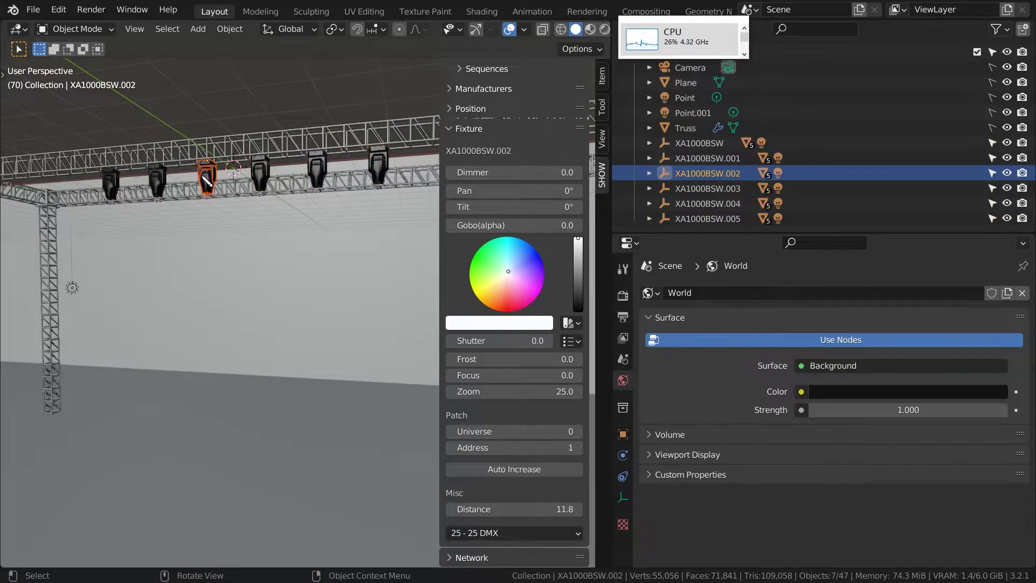
{"action": "left_click_drag", "start_coordinate": [99, 148], "coordinate": [412, 238]}
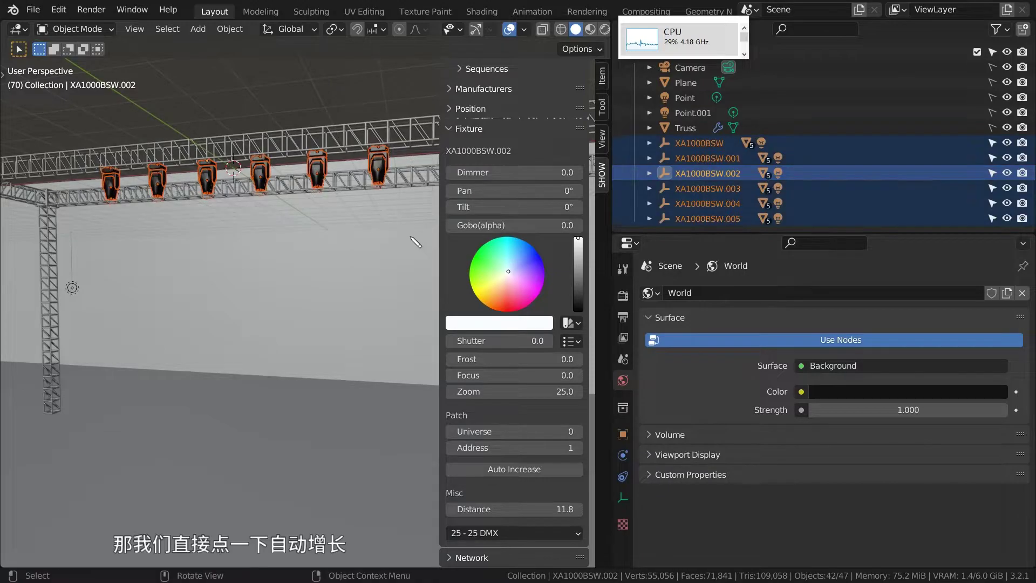
Auto Increase the six fixtures to addresses 1–126 in steps of 25, verifying each
{"action": "left_click", "coordinate": [532, 473]}
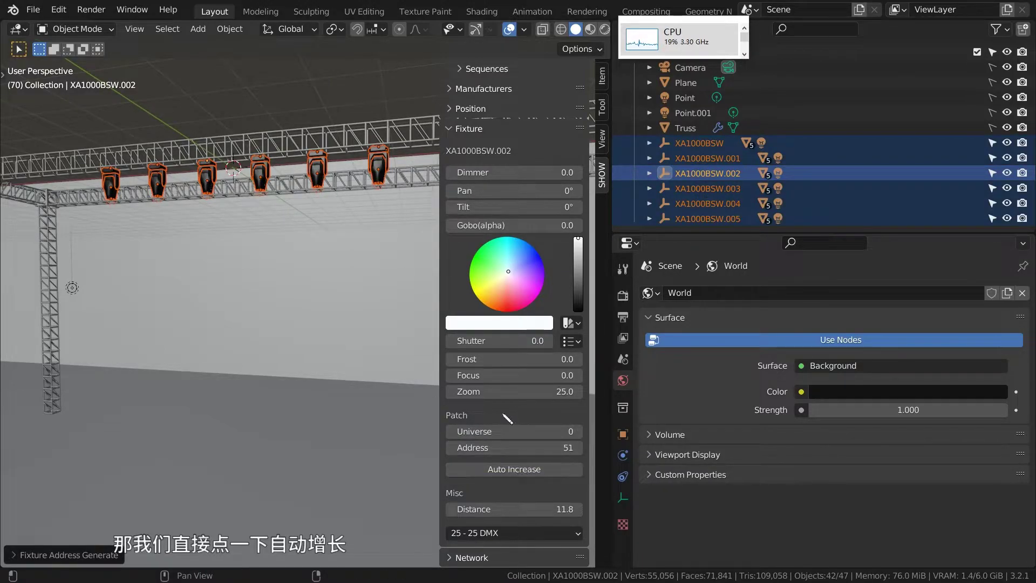
{"action": "left_click", "coordinate": [388, 165]}
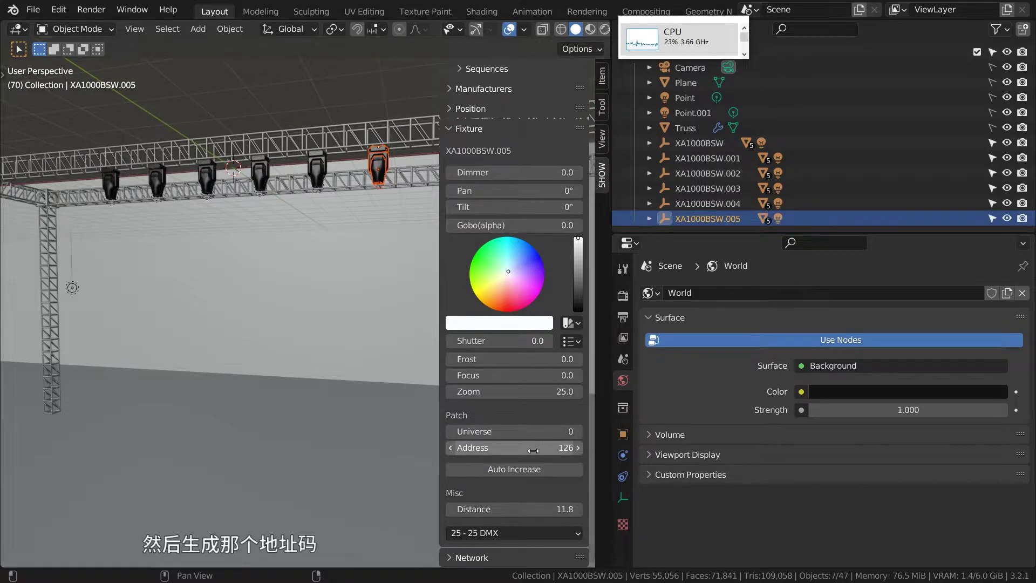
{"action": "left_click", "coordinate": [318, 171]}
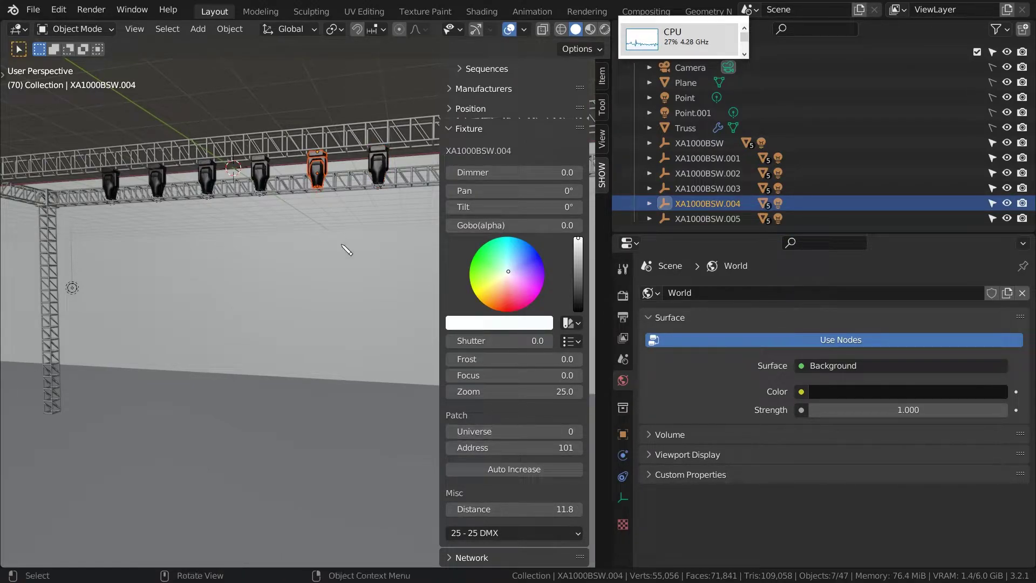
{"action": "left_click", "coordinate": [261, 172]}
{"action": "left_click", "coordinate": [200, 178]}
{"action": "left_click", "coordinate": [159, 181]}
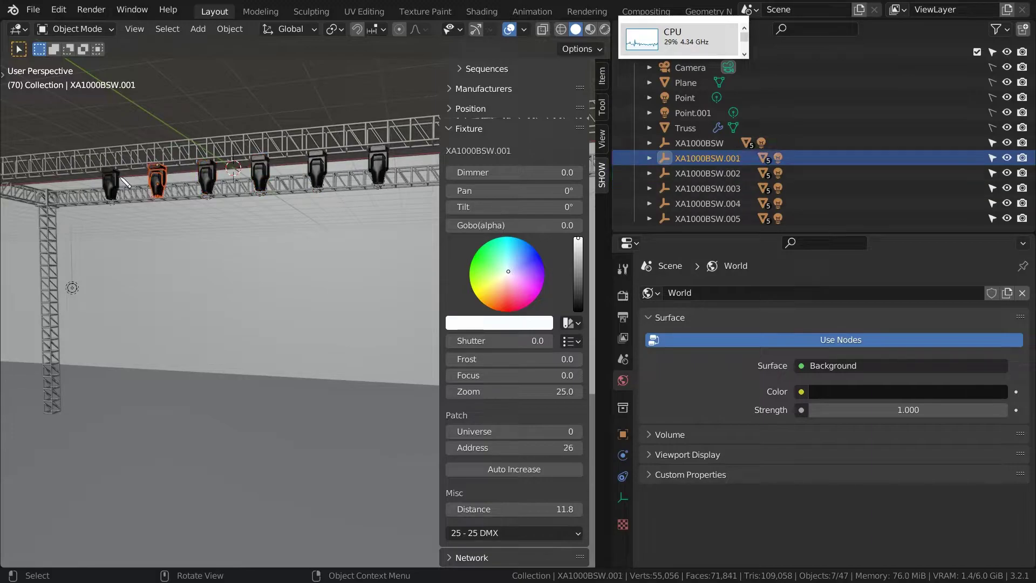
{"action": "left_click", "coordinate": [113, 183]}
{"action": "middle_click_drag", "start_coordinate": [227, 210], "coordinate": [220, 227], "text": "shift"}
{"action": "scroll", "coordinate": [498, 397], "scroll_direction": "up", "scroll_amount": 1}
{"action": "scroll", "coordinate": [497, 397], "scroll_direction": "down", "scroll_amount": 1}
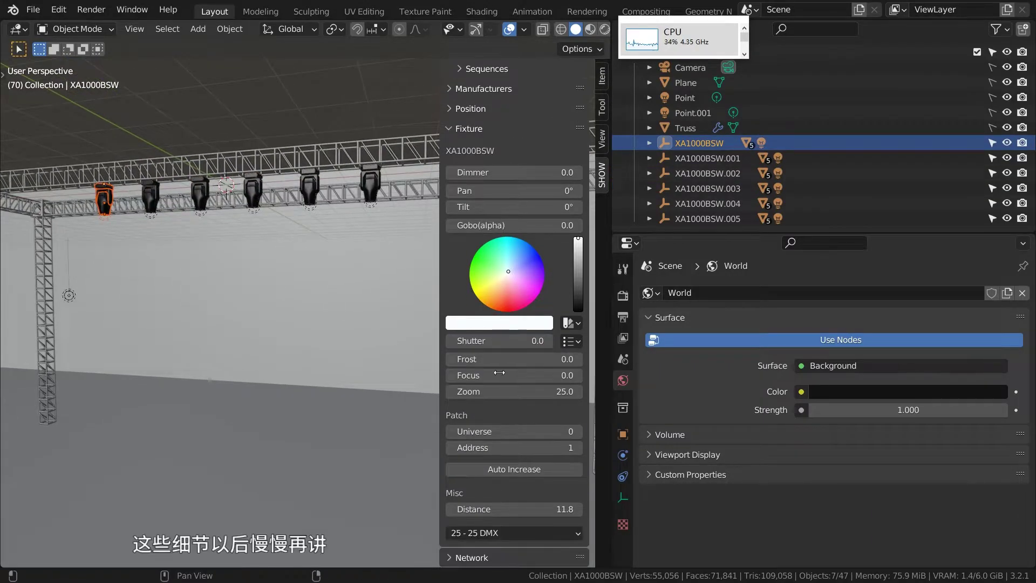
{"action": "scroll", "coordinate": [488, 324], "scroll_direction": "up", "scroll_amount": 4}
Collapse the fixture settings, peek at the manufacturers' library, and select all six fixtures
{"action": "left_click", "coordinate": [486, 215]}
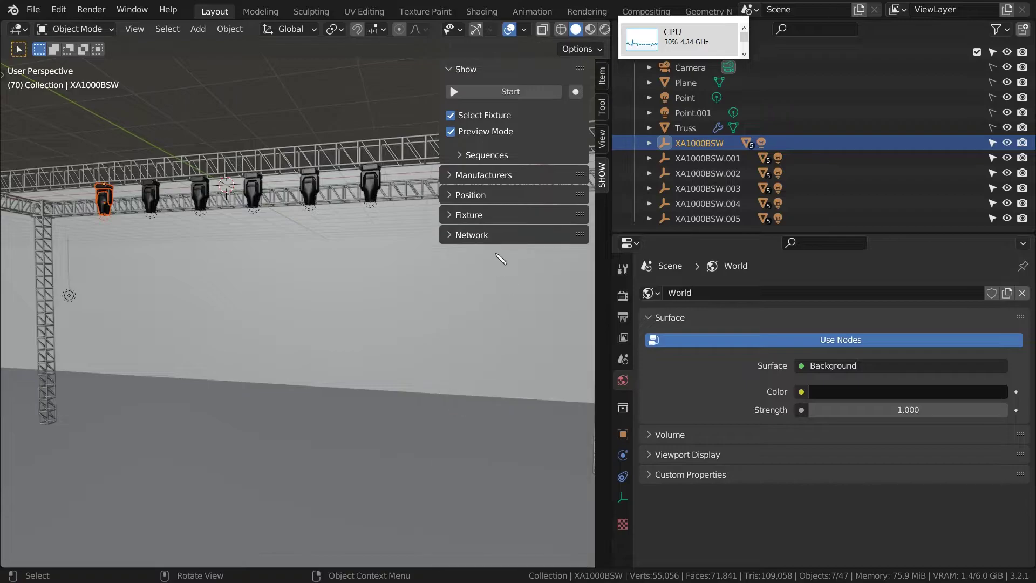
{"action": "left_click", "coordinate": [503, 175]}
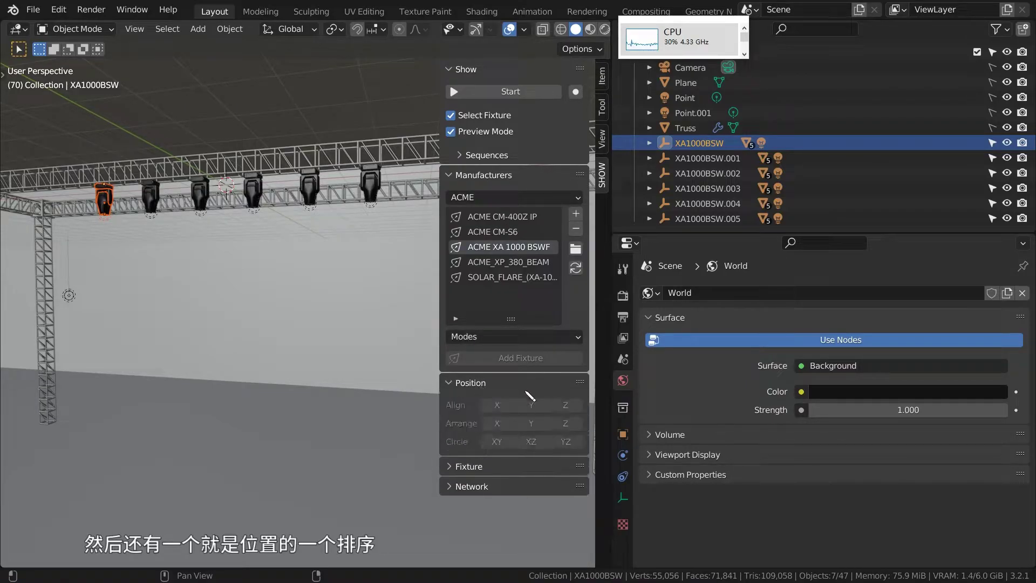
{"action": "left_click", "coordinate": [475, 175]}
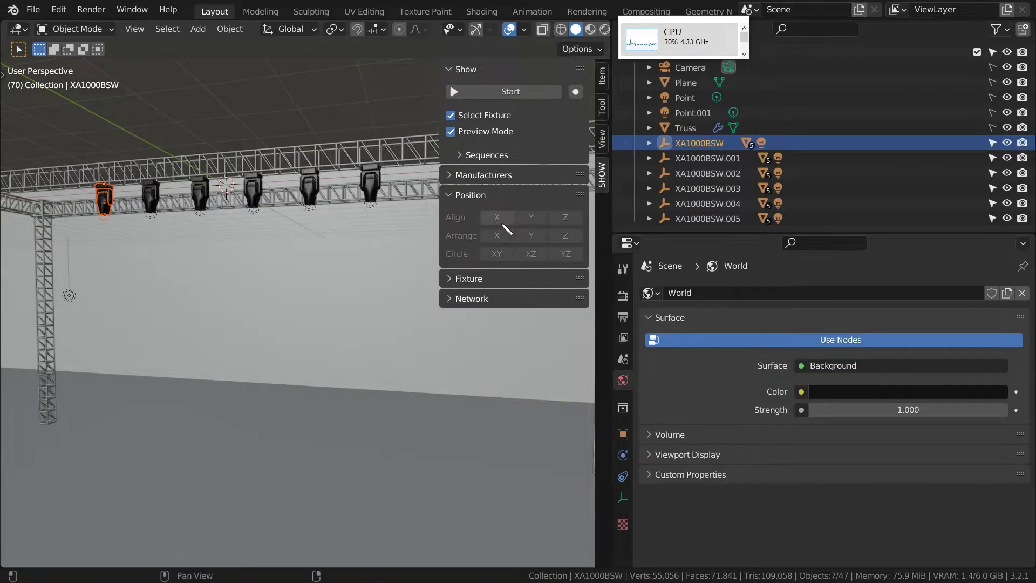
{"action": "left_click_drag", "start_coordinate": [369, 242], "coordinate": [370, 243]}
{"action": "middle_click_drag", "start_coordinate": [370, 243], "coordinate": [554, 277], "text": "shift"}
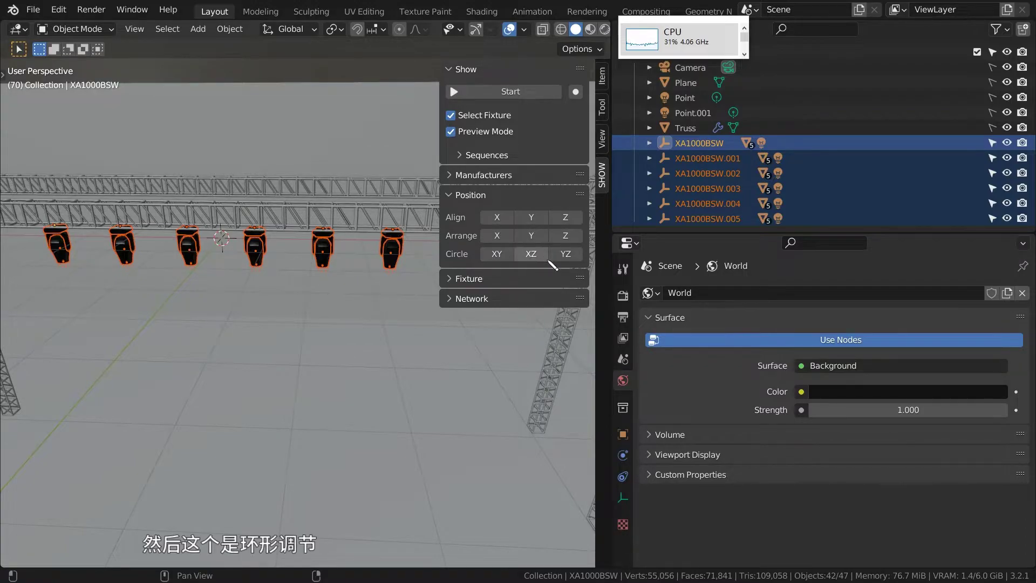
Try a circle layout for the fixtures, cancel the scaling, and orbit around the truss
{"action": "middle_click_drag", "start_coordinate": [309, 265], "coordinate": [410, 290]}
{"action": "left_click", "coordinate": [497, 253]}
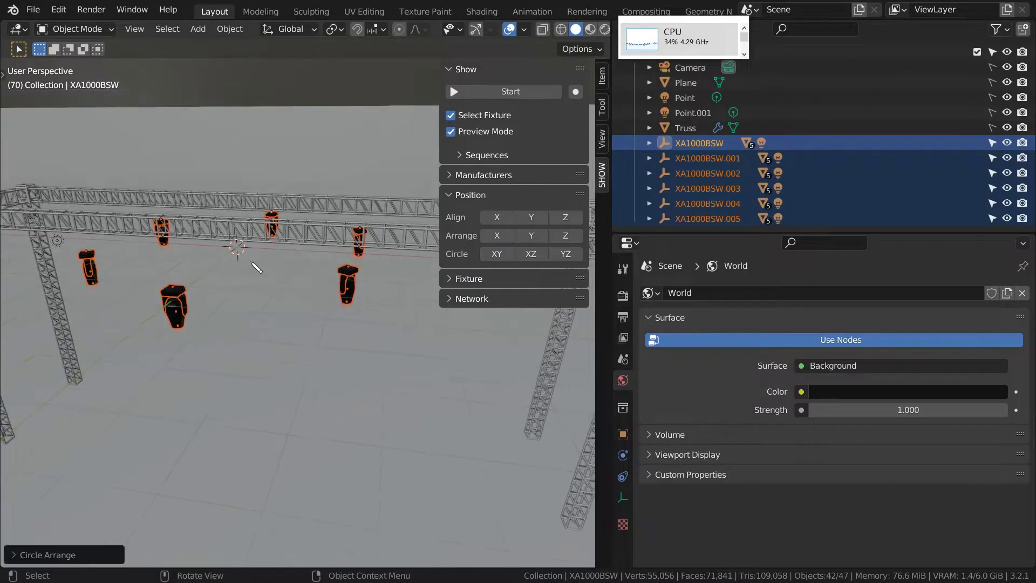
{"action": "mouse_move", "coordinate": [259, 266]}
{"action": "middle_mouse_down"}
{"action": "mouse_move", "coordinate": [254, 244]}
{"action": "mouse_move", "coordinate": [269, 300]}
{"action": "mouse_move", "coordinate": [370, 319]}
{"action": "middle_mouse_up"}
{"action": "key", "text": "s"}
{"action": "key", "text": "Escape"}
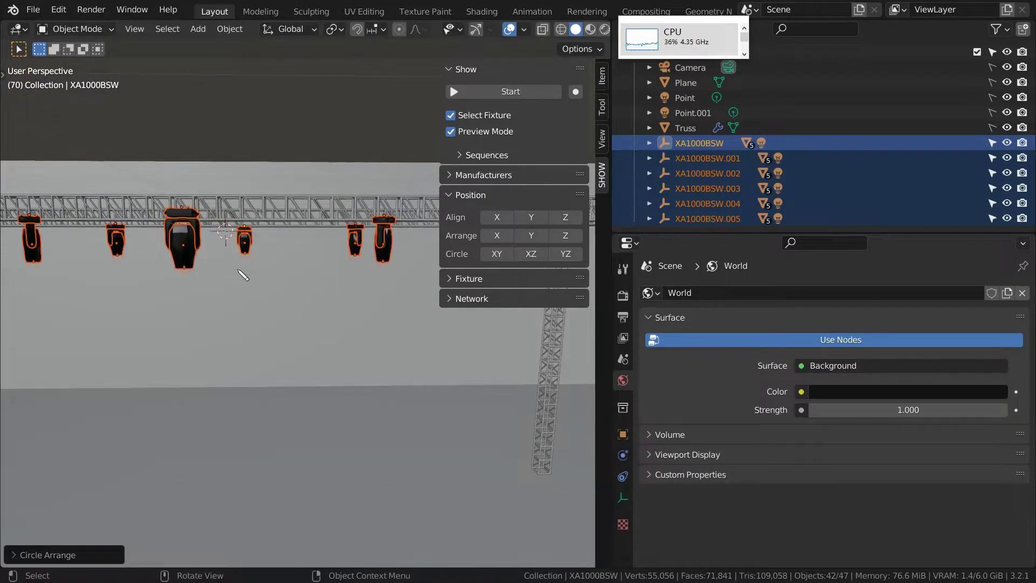
{"action": "mouse_move", "coordinate": [243, 274]}
{"action": "middle_mouse_down"}
{"action": "mouse_move", "coordinate": [194, 301]}
{"action": "mouse_move", "coordinate": [377, 259]}
{"action": "middle_mouse_up"}
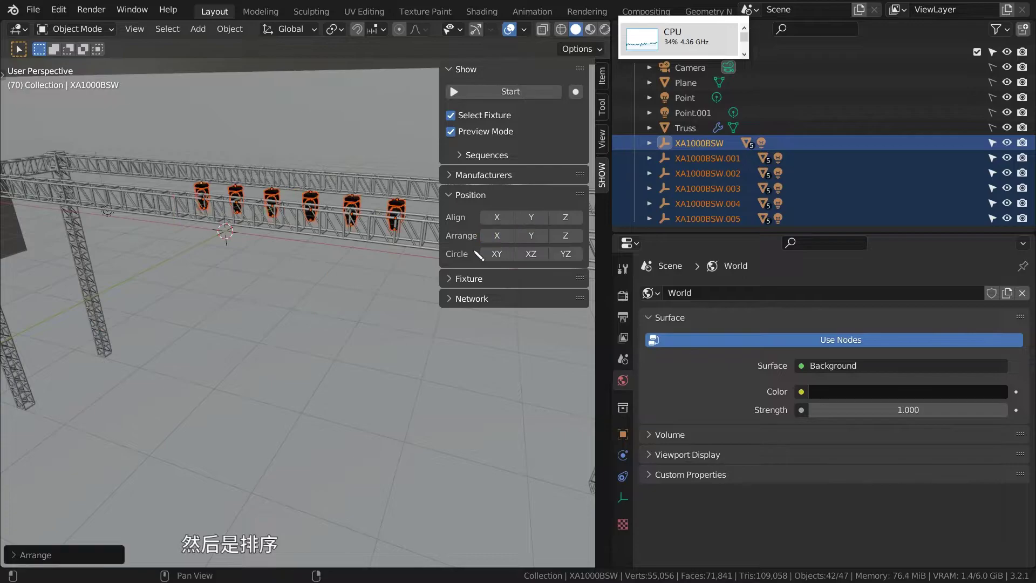
{"action": "middle_click_drag", "start_coordinate": [479, 254], "coordinate": [290, 276]}
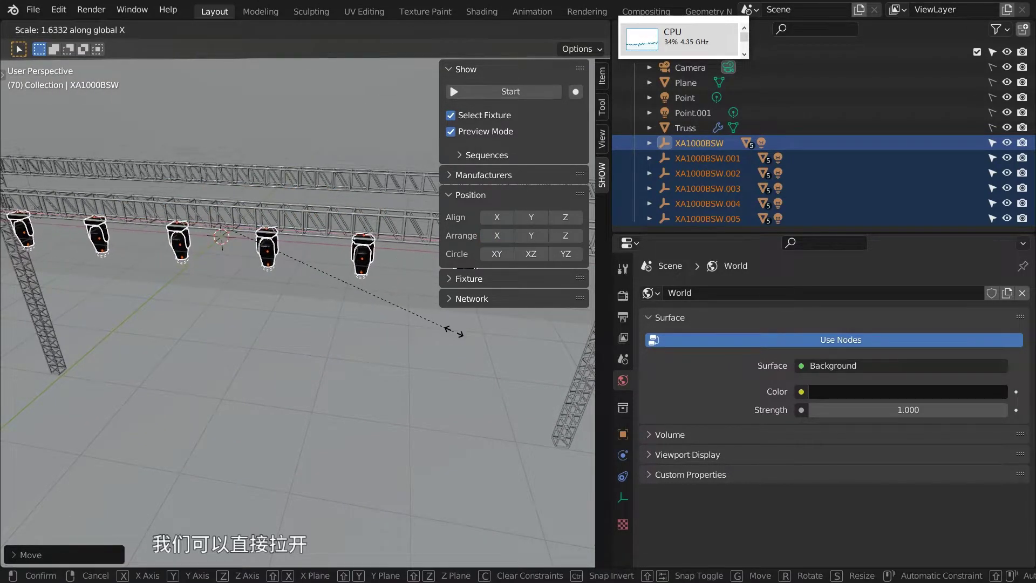
Confirm spreading the fixtures apart along X and orbit to see both truss legs
{"action": "left_click", "coordinate": [453, 331]}
{"action": "mouse_move", "coordinate": [453, 331]}
{"action": "middle_mouse_down"}
{"action": "mouse_move", "coordinate": [293, 293]}
{"action": "mouse_move", "coordinate": [273, 336]}
{"action": "mouse_move", "coordinate": [328, 305]}
{"action": "mouse_move", "coordinate": [280, 347]}
{"action": "mouse_move", "coordinate": [403, 307]}
{"action": "middle_mouse_up"}
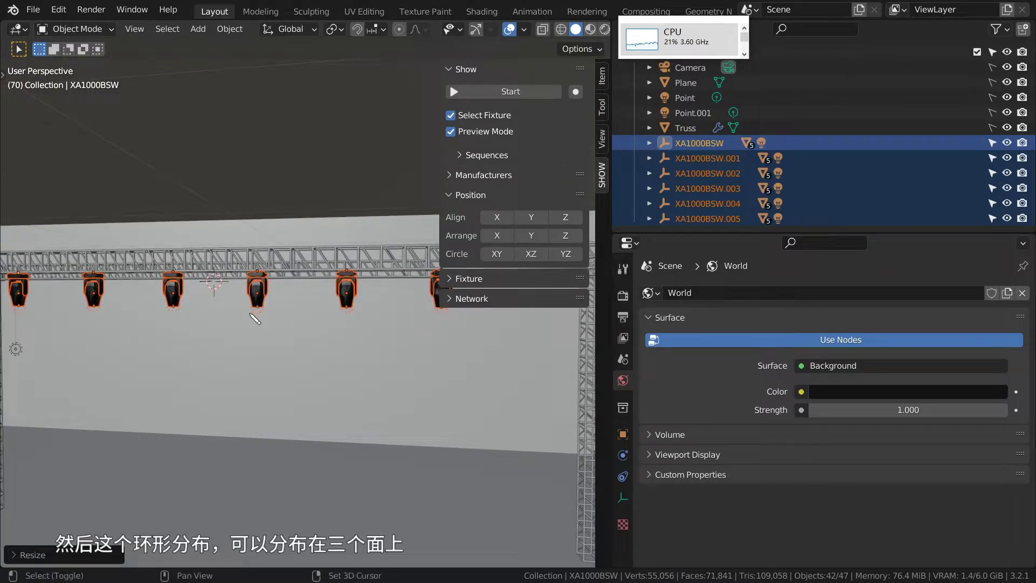
{"action": "middle_click_drag", "start_coordinate": [255, 319], "coordinate": [359, 283]}
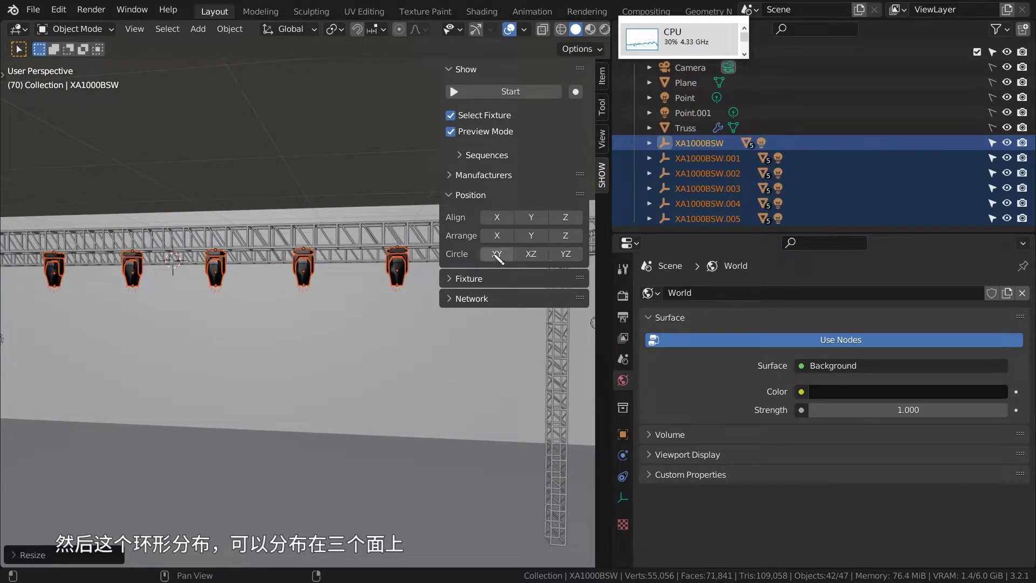
{"action": "middle_click_drag", "start_coordinate": [225, 273], "coordinate": [427, 253]}
{"action": "middle_click_drag", "start_coordinate": [230, 277], "coordinate": [312, 301]}
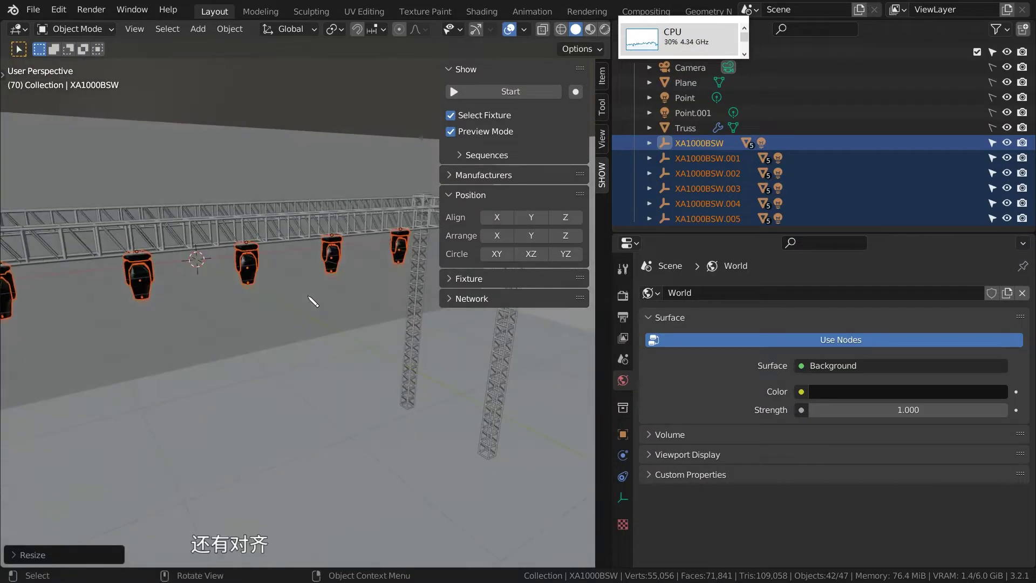
Lower XA1000BSW.004 below the truss, then move all six fixtures vertically to match
{"action": "left_click", "coordinate": [262, 262]}
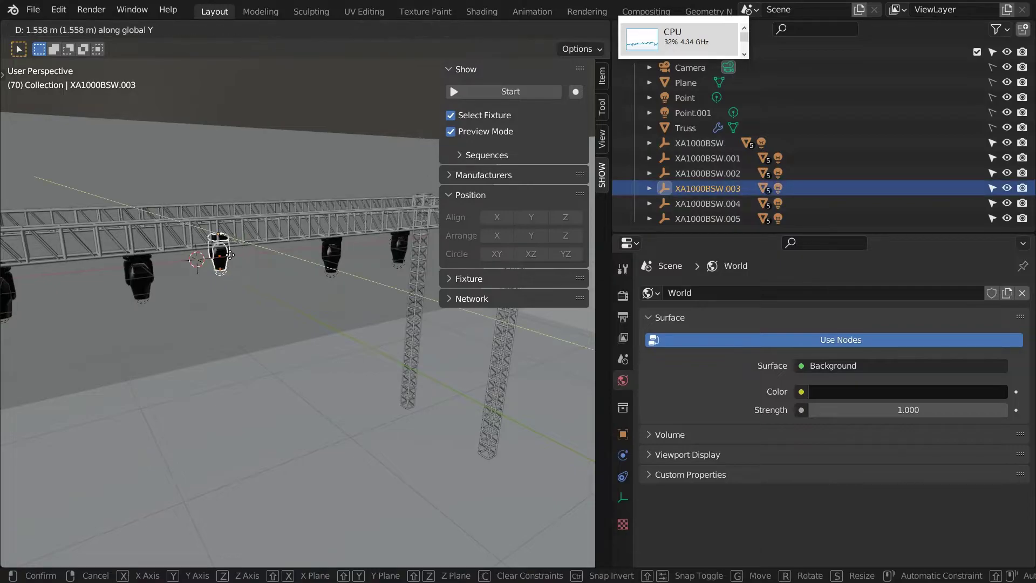
{"action": "middle_click_drag", "start_coordinate": [322, 295], "coordinate": [331, 259]}
{"action": "left_click_drag", "start_coordinate": [330, 258], "coordinate": [328, 272]}
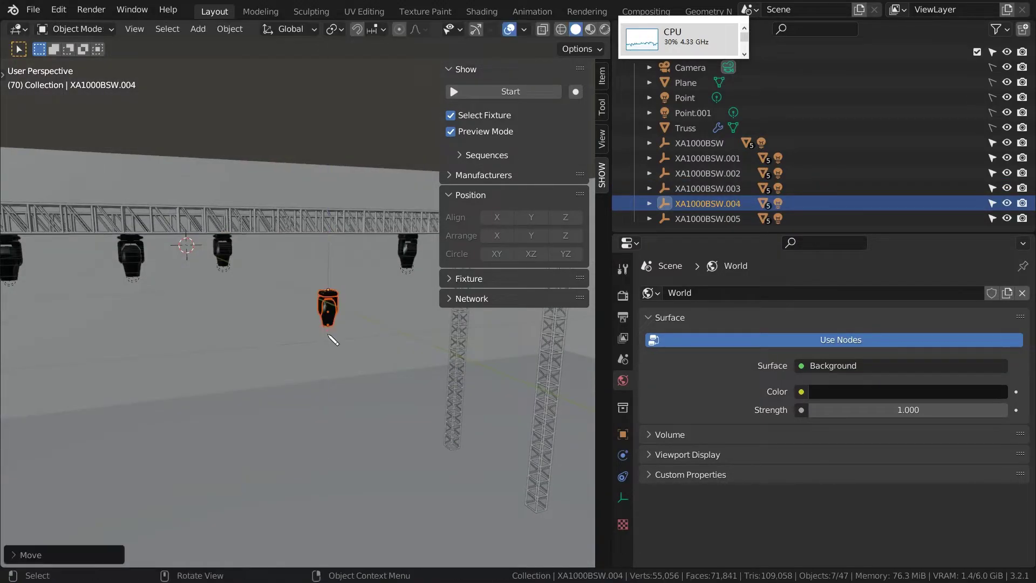
{"action": "middle_click_drag", "start_coordinate": [333, 340], "coordinate": [124, 270]}
{"action": "left_click_drag", "start_coordinate": [100, 213], "coordinate": [378, 360]}
{"action": "scroll", "coordinate": [335, 336], "scroll_direction": "up", "scroll_amount": 2}
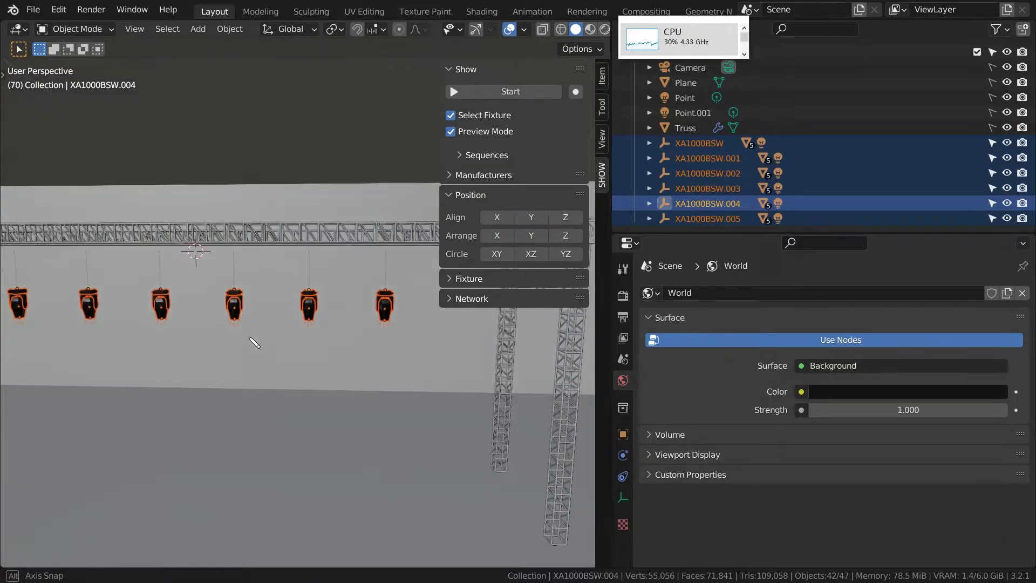
{"action": "key", "text": "g"}
{"action": "key", "text": "z"}
{"action": "left_click", "coordinate": [255, 294]}
Confirm the fixture positions and orbit along the truss to check the even row
{"action": "middle_click_drag", "start_coordinate": [255, 294], "coordinate": [294, 273]}
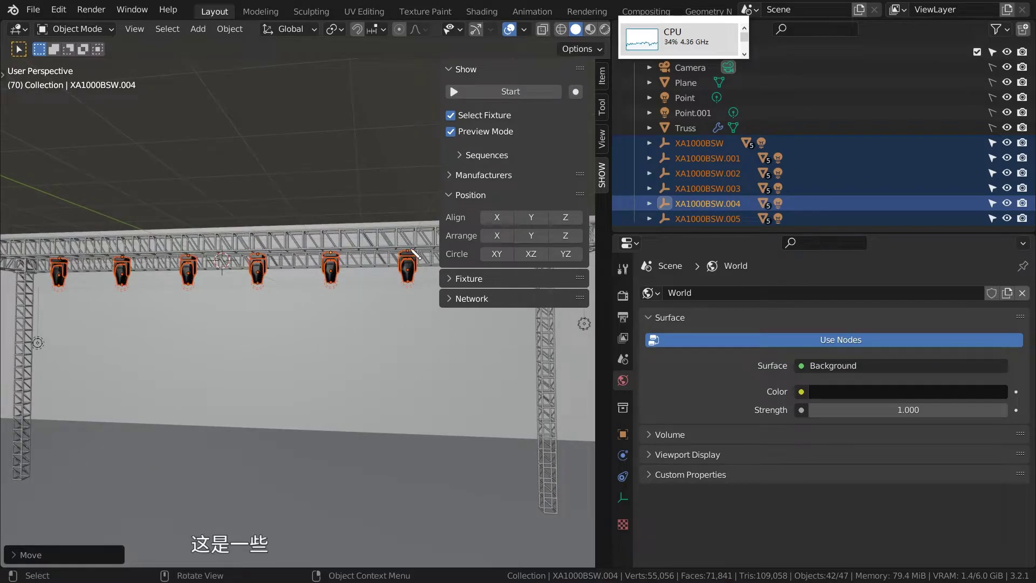
{"action": "middle_click_drag", "start_coordinate": [414, 254], "coordinate": [264, 348]}
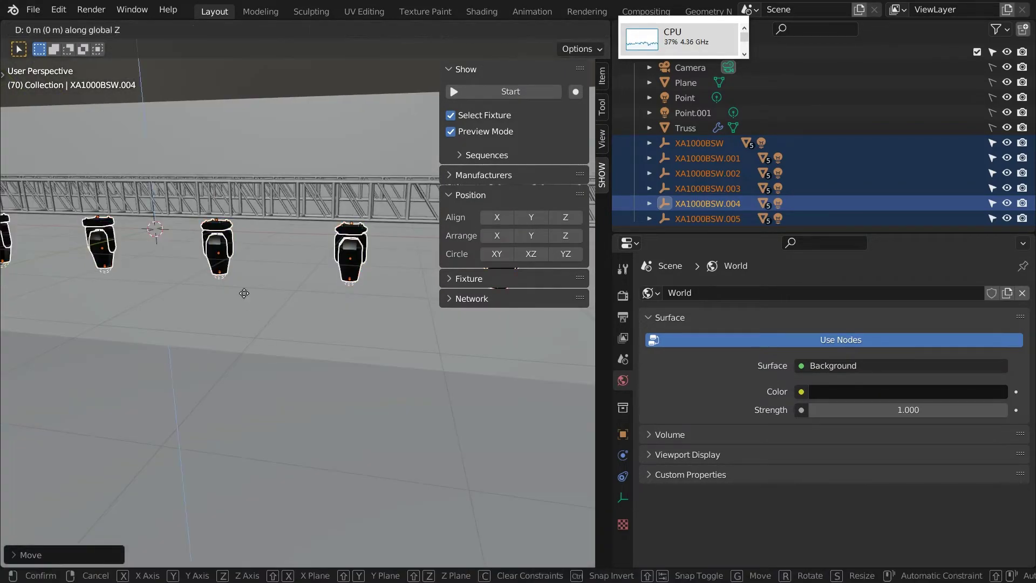
{"action": "left_click", "coordinate": [244, 293]}
{"action": "middle_click_drag", "start_coordinate": [246, 294], "coordinate": [376, 298]}
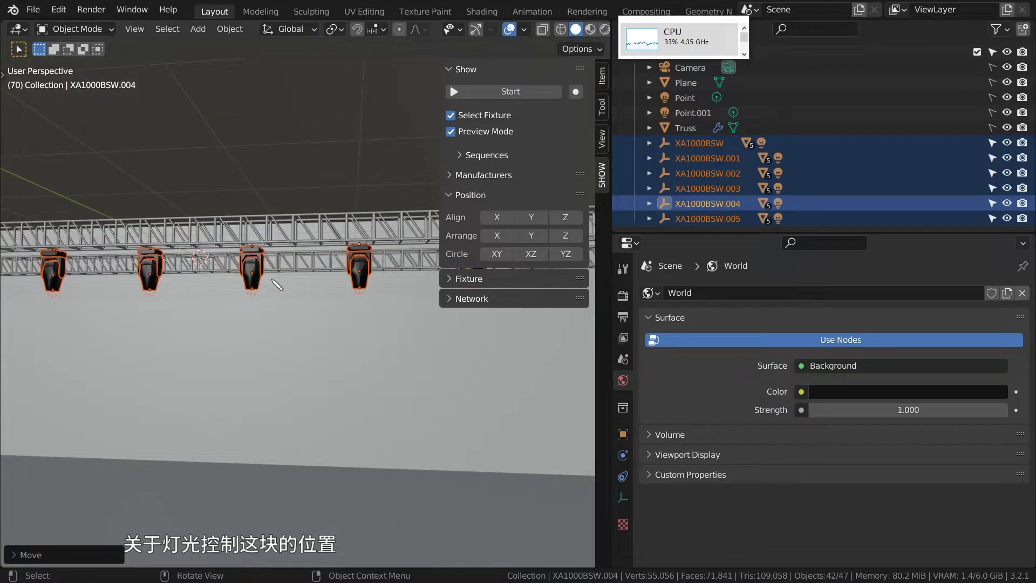
{"action": "mouse_move", "coordinate": [276, 284]}
{"action": "middle_mouse_down"}
{"action": "mouse_move", "coordinate": [261, 273]}
{"action": "mouse_move", "coordinate": [324, 281]}
{"action": "mouse_move", "coordinate": [281, 303]}
{"action": "mouse_move", "coordinate": [297, 310]}
{"action": "mouse_move", "coordinate": [273, 324]}
{"action": "mouse_move", "coordinate": [441, 211]}
{"action": "middle_mouse_up"}
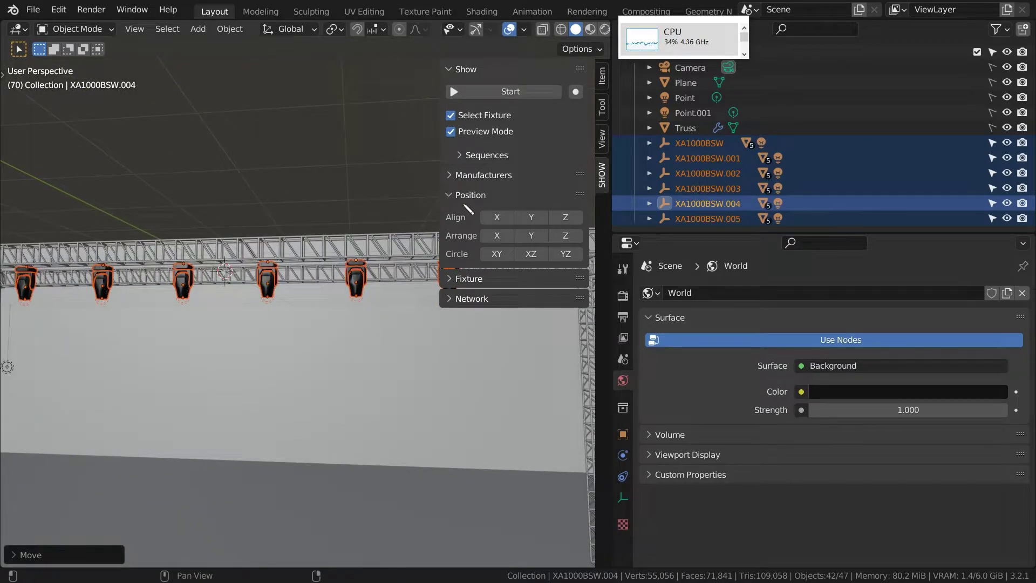
Expand the Manufacturers and Sequences lists and switch the viewport to rendered shading
{"action": "left_click", "coordinate": [486, 180]}
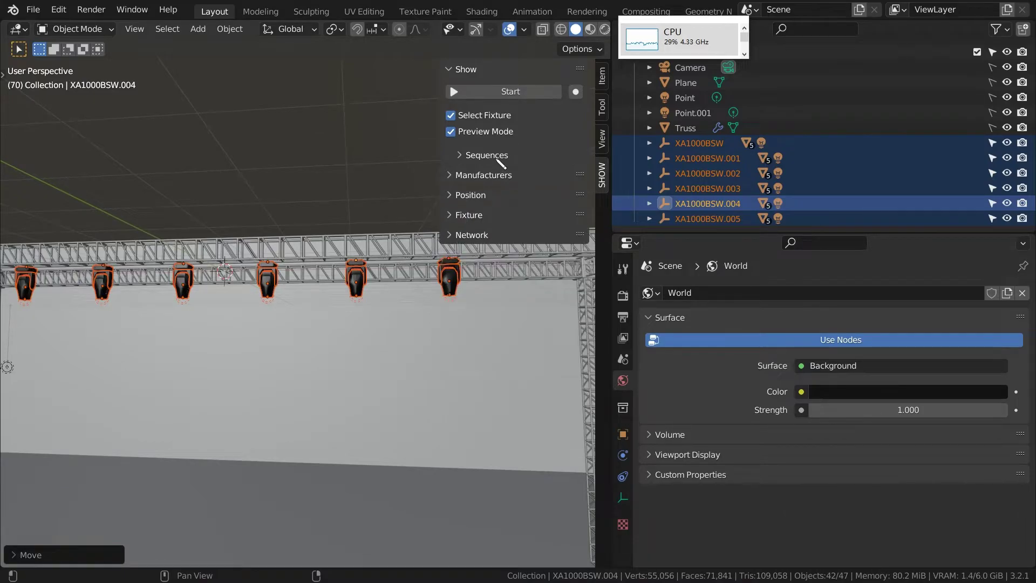
{"action": "left_click", "coordinate": [486, 156]}
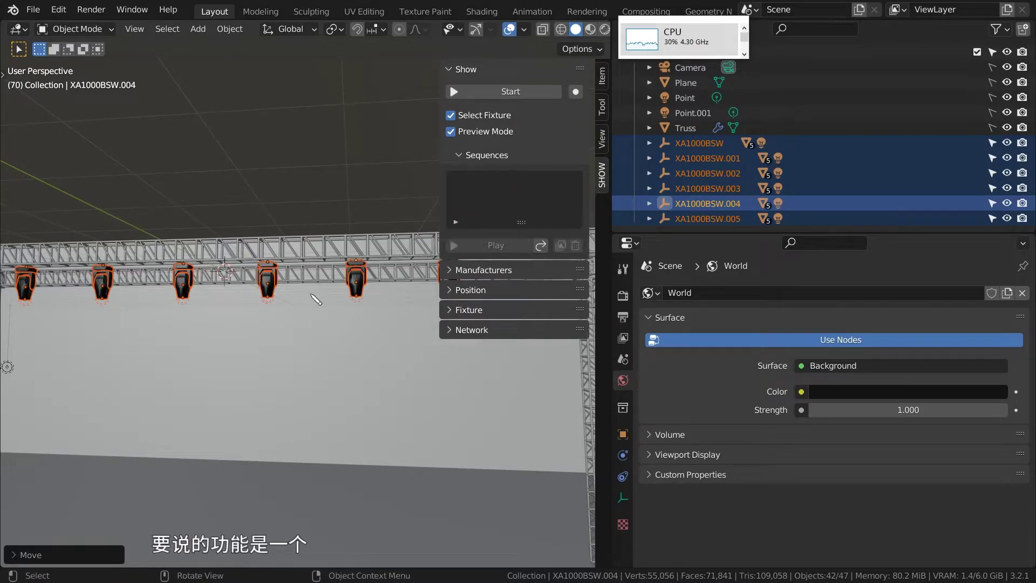
{"action": "key", "text": "z"}
{"action": "left_click", "coordinate": [310, 215]}
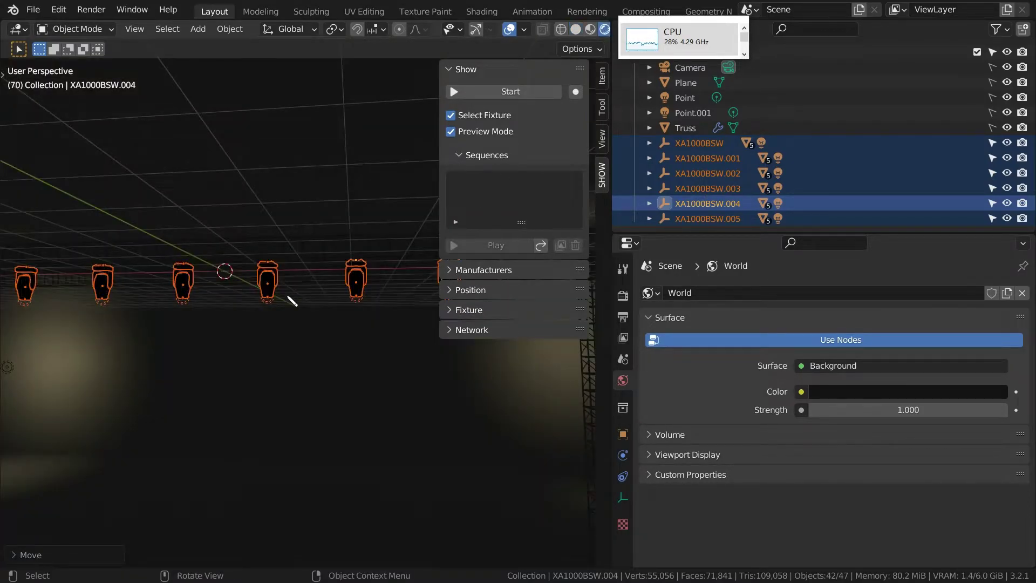
Frame the truss through the scene camera with fixtures deselected, then start the live show preview
{"action": "key", "text": "KP_0"}
{"action": "left_click", "coordinate": [280, 276]}
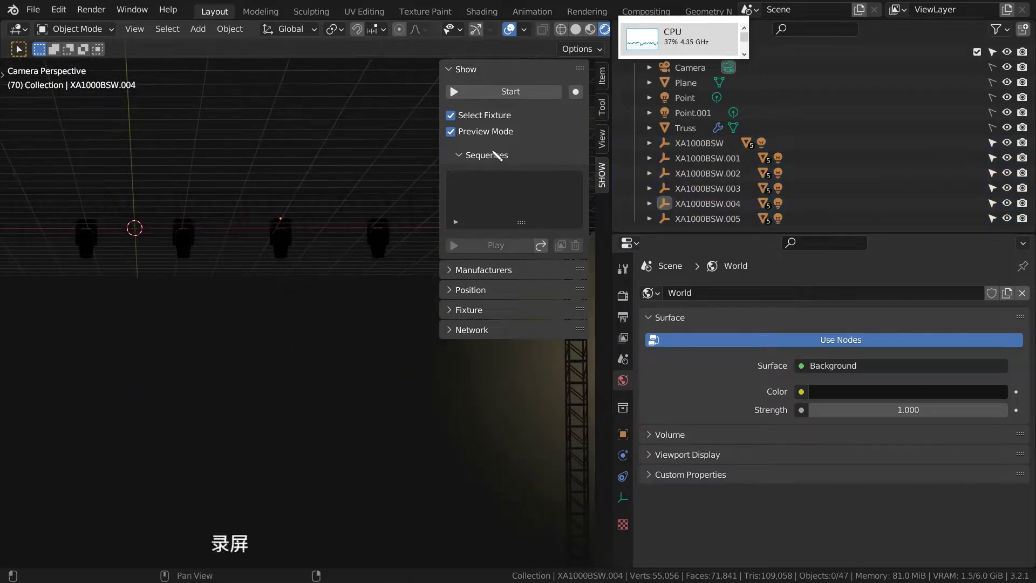
{"action": "left_click", "coordinate": [488, 159]}
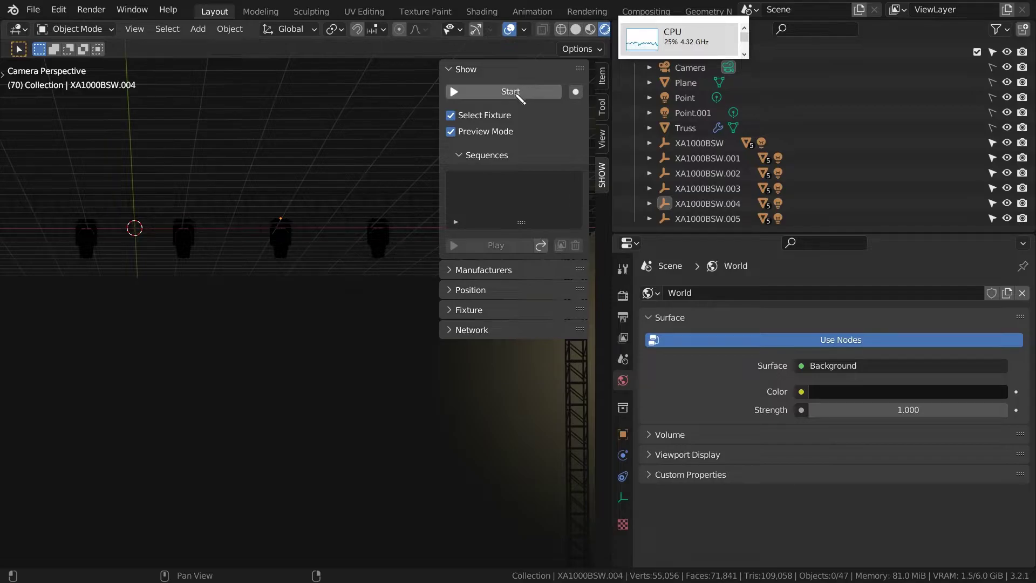
{"action": "mouse_move", "coordinate": [290, 289]}
{"action": "middle_mouse_down"}
{"action": "mouse_move", "coordinate": [248, 317]}
{"action": "mouse_move", "coordinate": [203, 370]}
{"action": "middle_mouse_up"}
{"action": "key", "text": "KP_0"}
{"action": "scroll", "coordinate": [252, 319], "scroll_direction": "down", "scroll_amount": 3}
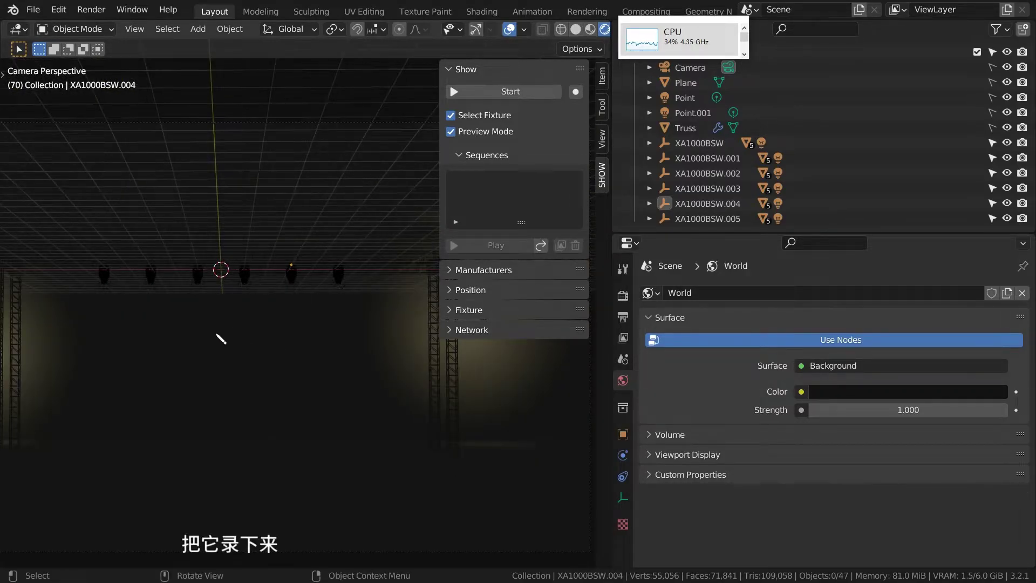
{"action": "left_click", "coordinate": [510, 92]}
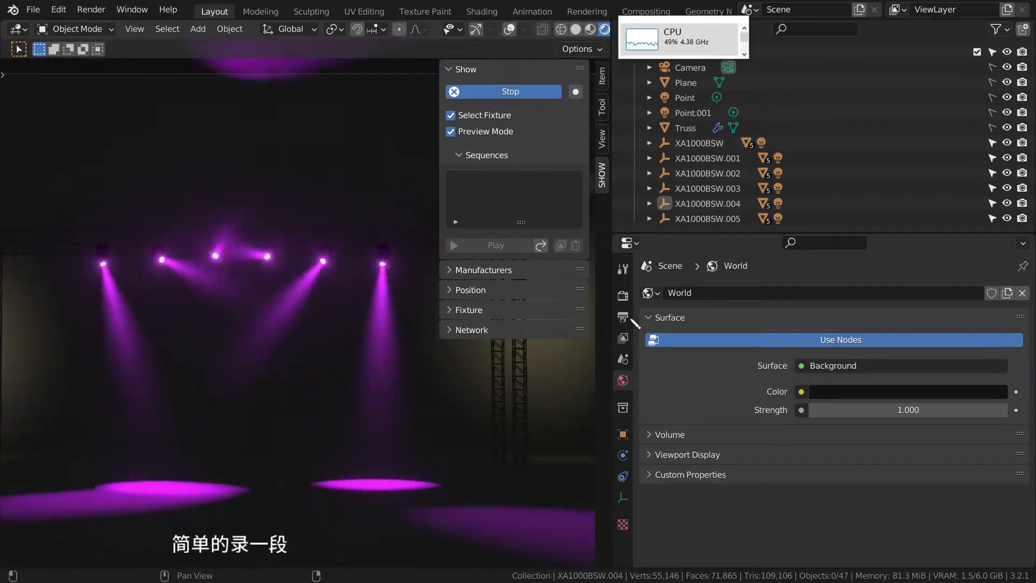
Reposition the grandMA2 console, narrow the show sidebar, and stop Blender's live show preview
{"action": "key", "text": "alt+Tab"}
{"action": "left_click_drag", "start_coordinate": [809, 120], "coordinate": [810, 100]}
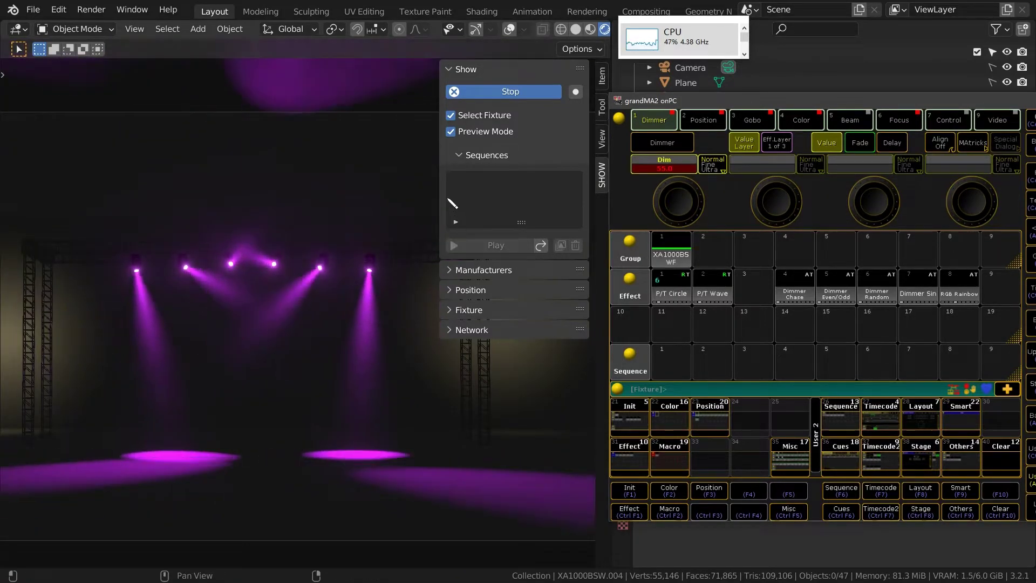
{"action": "left_click", "coordinate": [439, 190]}
{"action": "left_click_drag", "start_coordinate": [440, 190], "coordinate": [466, 191]}
{"action": "key", "text": "alt+Tab"}
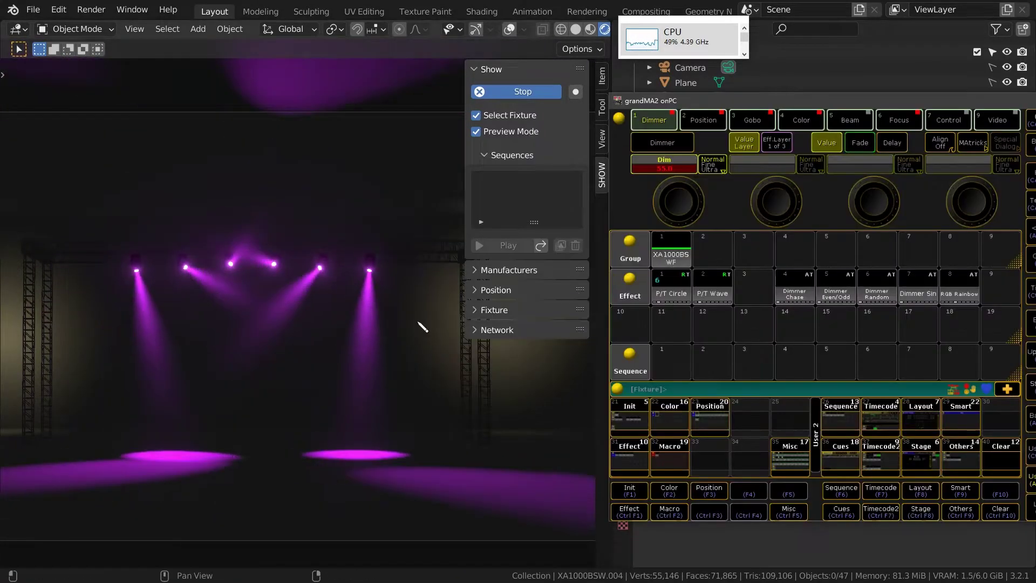
{"action": "left_click", "coordinate": [526, 96]}
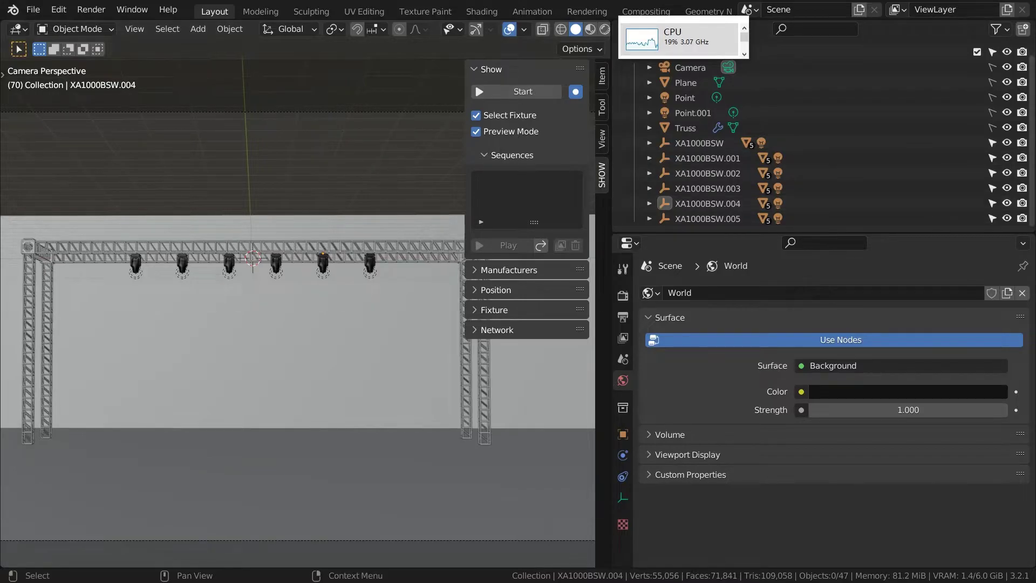
Start recording a sequence, apply grandMA2's RGB Rainbow effect, and open P/T Circle for editing
{"action": "left_click", "coordinate": [537, 96]}
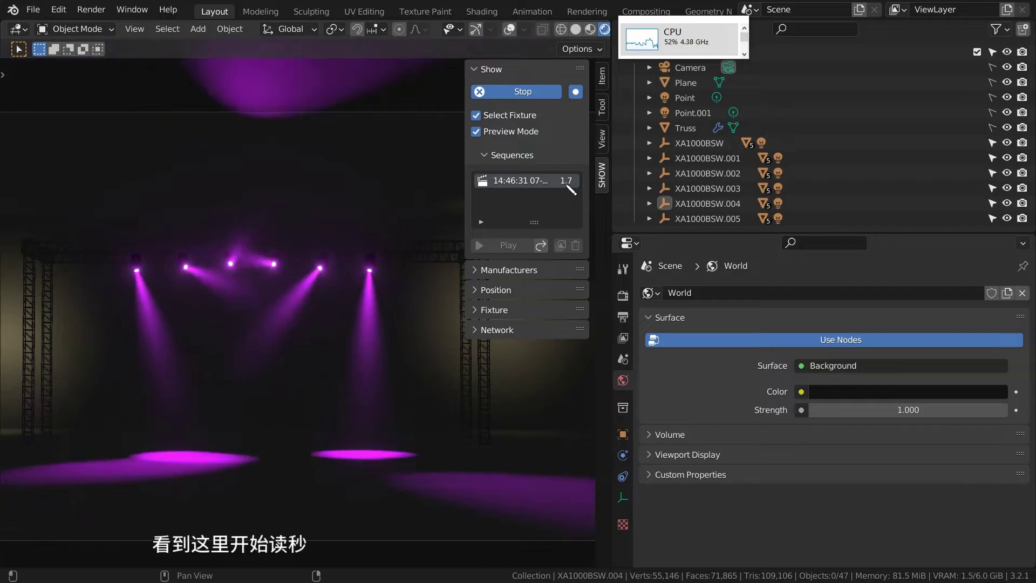
{"action": "key", "text": "alt+Tab"}
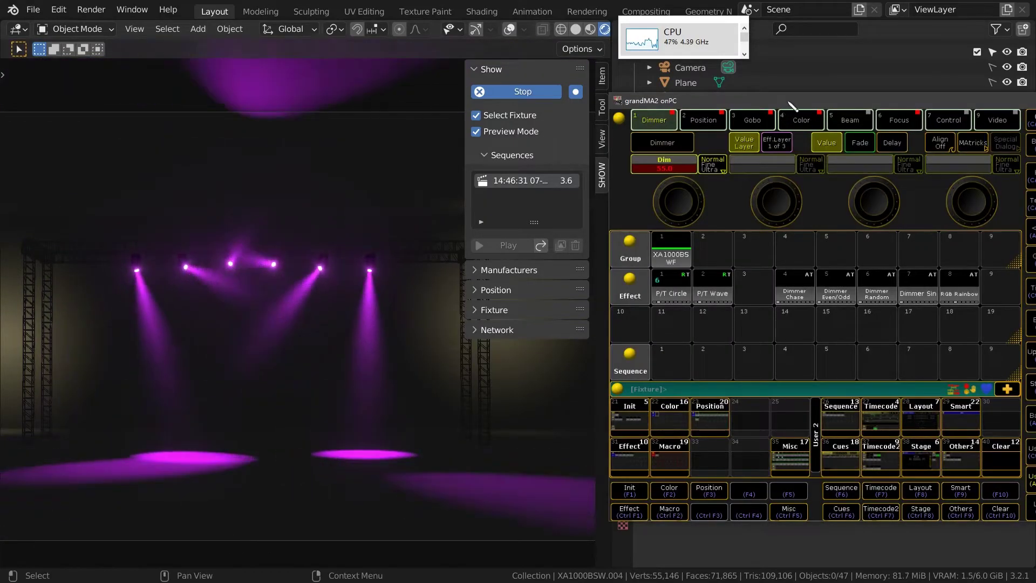
{"action": "left_click", "coordinate": [958, 287]}
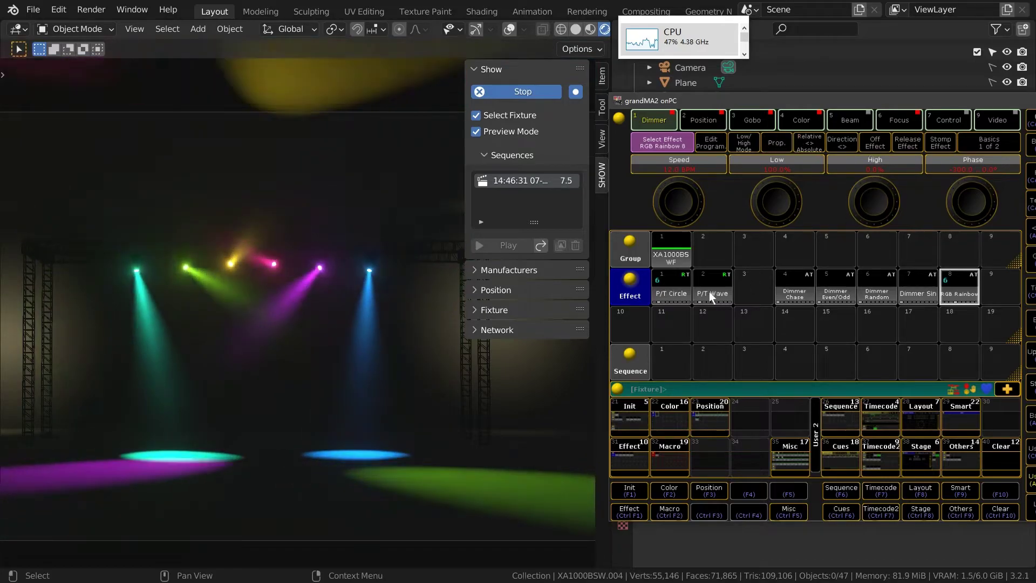
{"action": "left_click", "coordinate": [697, 280]}
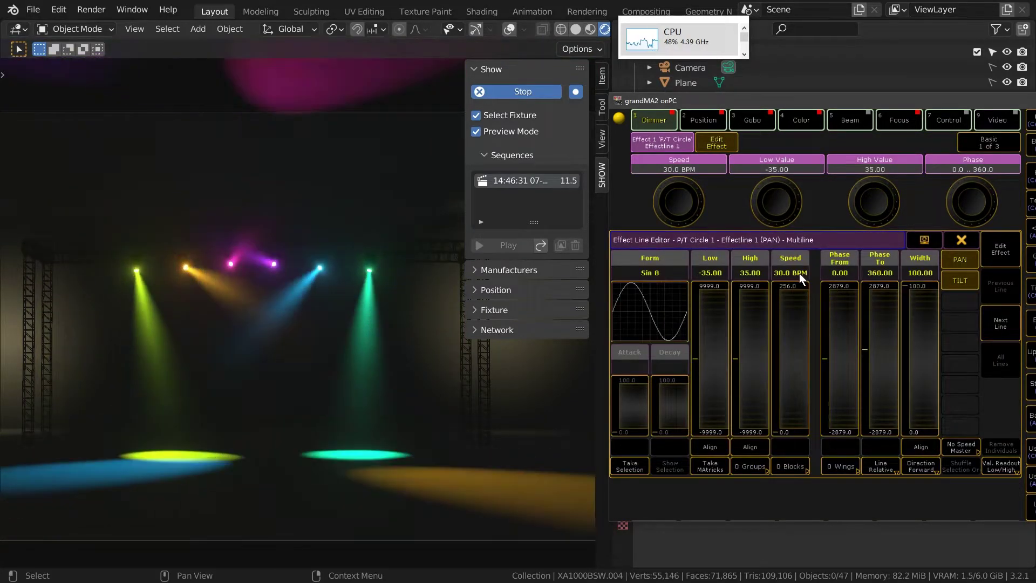
Set the P/T Circle effect speed to 55 BPM and close the line editor
{"action": "left_click", "coordinate": [798, 274]}
{"action": "left_click", "coordinate": [653, 316]}
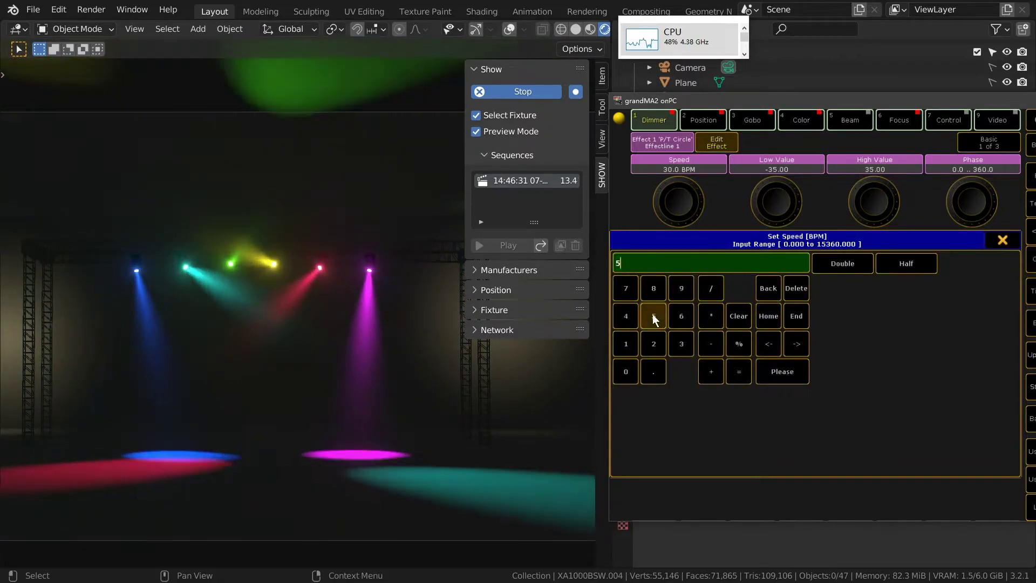
{"action": "left_click", "coordinate": [776, 369]}
{"action": "left_click", "coordinate": [951, 241]}
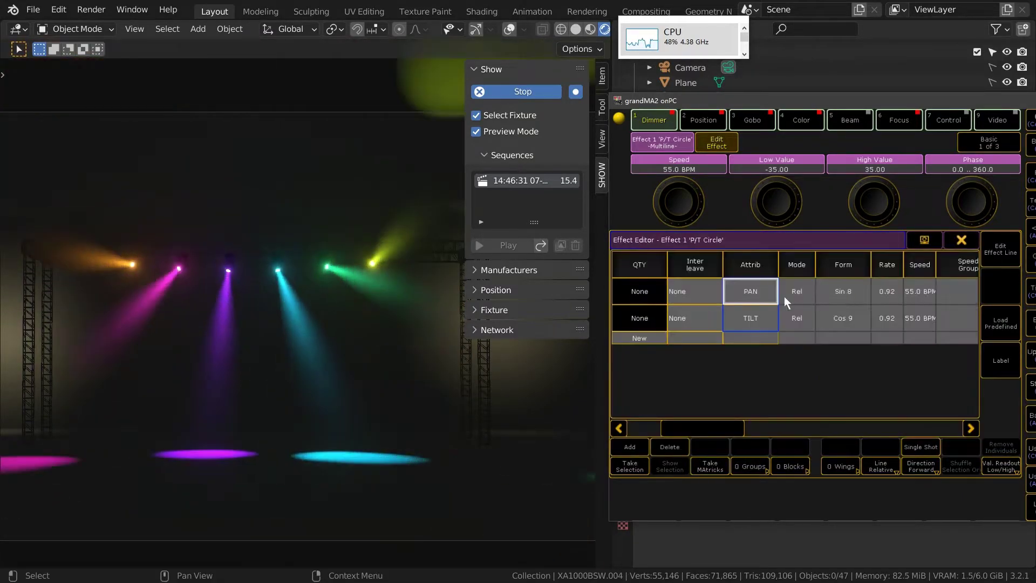
Set the effect's wings to 2, then give the PAN line wings of -2
{"action": "left_click_drag", "start_coordinate": [818, 421], "coordinate": [939, 390]}
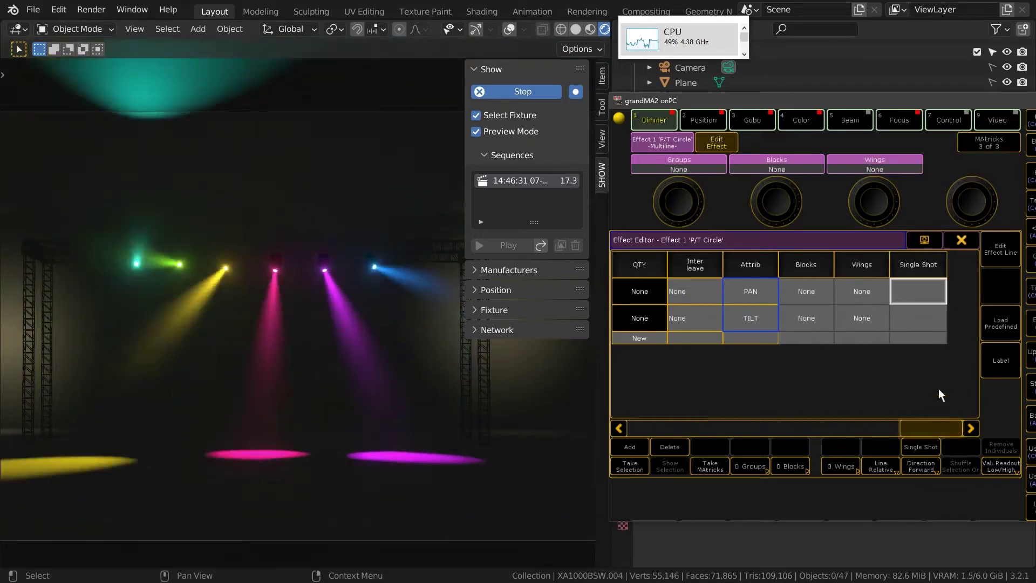
{"action": "left_click", "coordinate": [869, 299]}
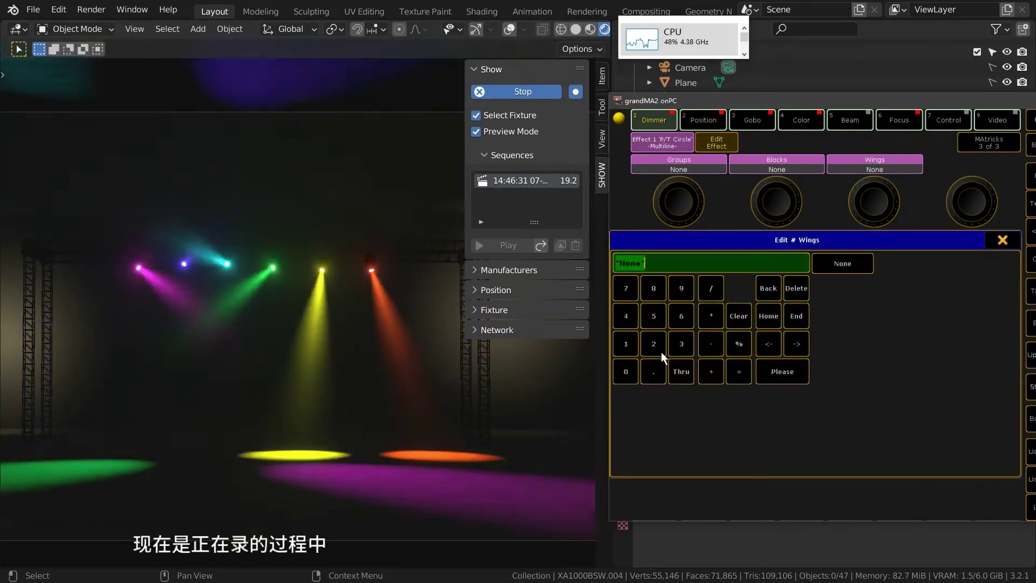
{"action": "left_click", "coordinate": [655, 345]}
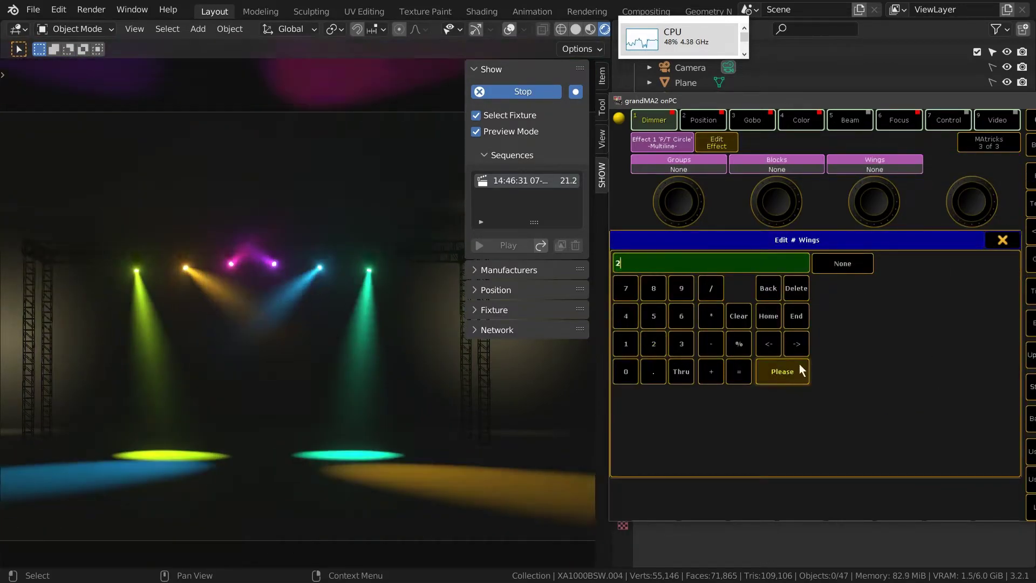
{"action": "left_click", "coordinate": [782, 371]}
{"action": "left_click", "coordinate": [866, 292]}
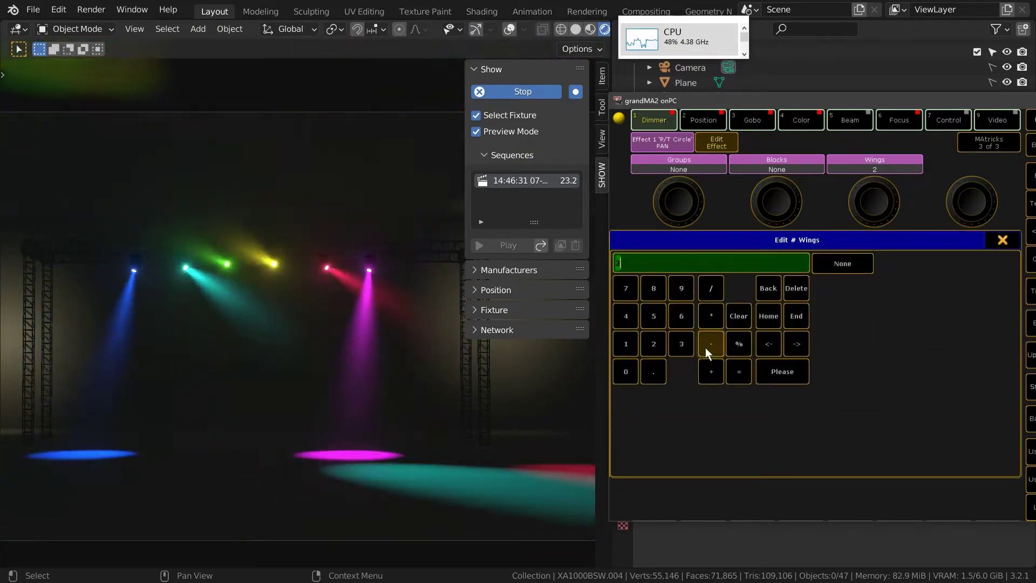
{"action": "left_click", "coordinate": [705, 347]}
{"action": "left_click", "coordinate": [655, 346]}
{"action": "left_click", "coordinate": [783, 372]}
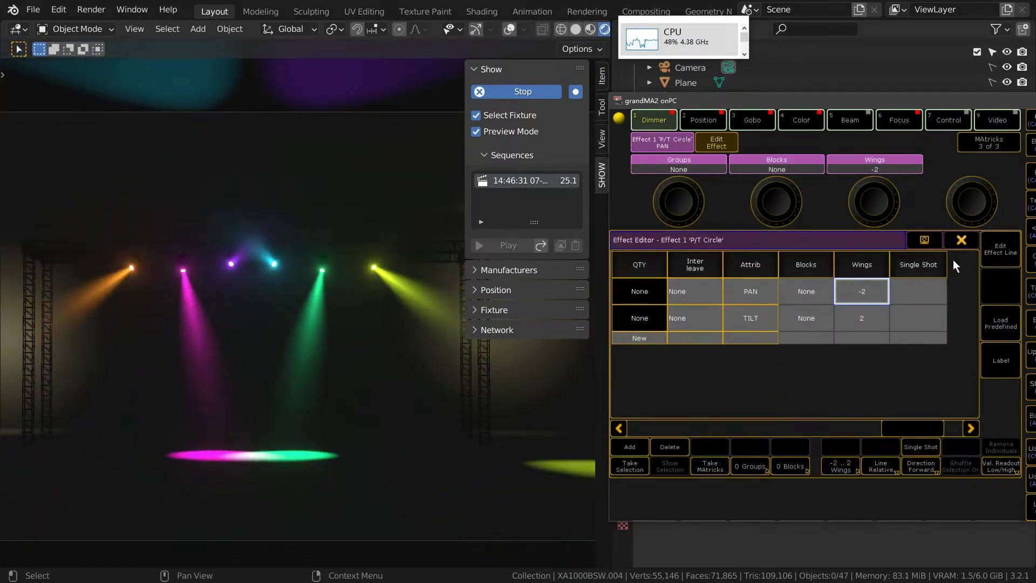
Set the PAN line speed to 12 BPM and close the line and effect editors
{"action": "left_click", "coordinate": [1000, 250]}
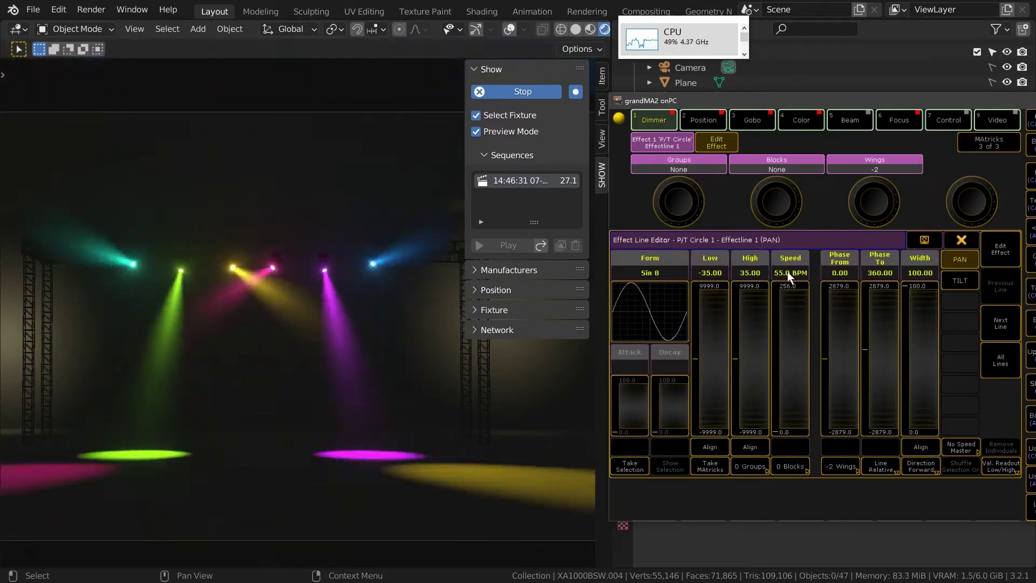
{"action": "left_click", "coordinate": [788, 272]}
{"action": "left_click", "coordinate": [626, 347]}
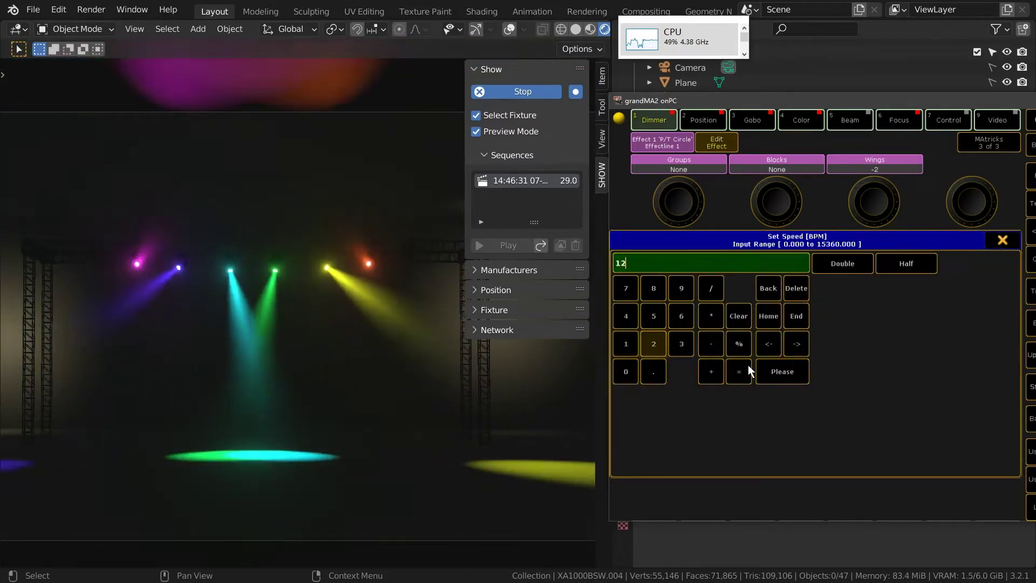
{"action": "left_click", "coordinate": [778, 371]}
{"action": "left_click", "coordinate": [962, 241]}
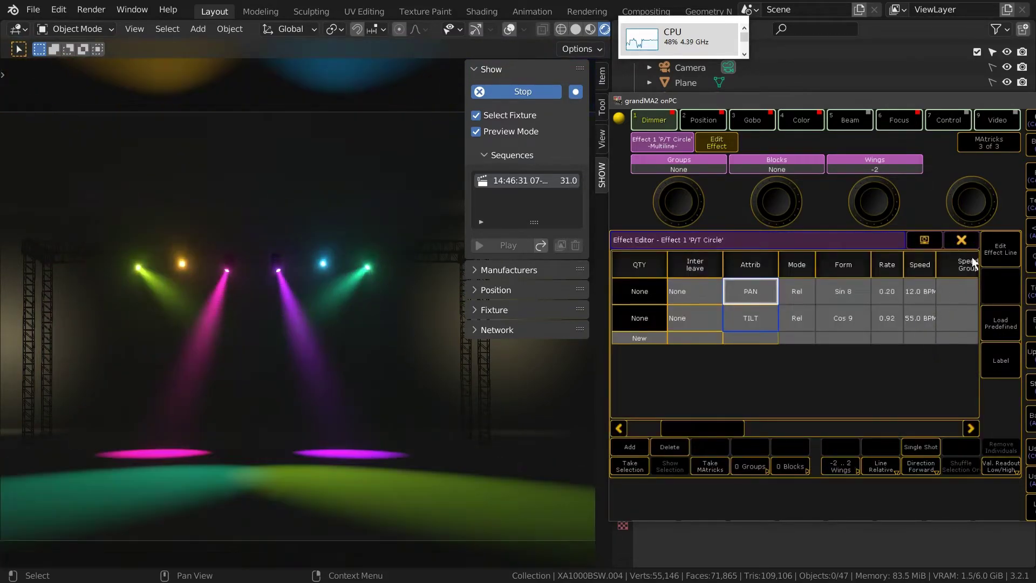
{"action": "left_click", "coordinate": [954, 239]}
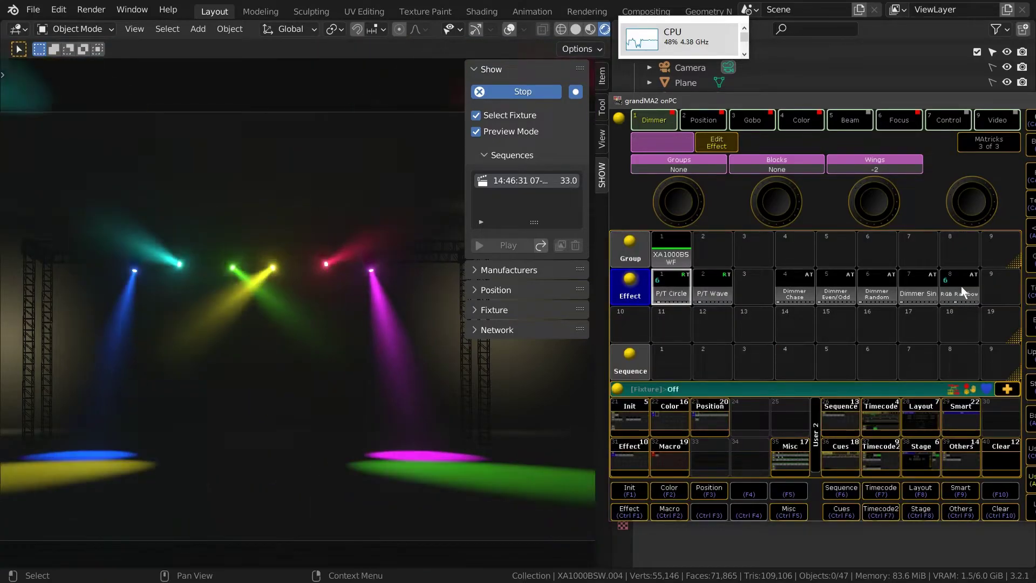
Run RGB Rainbow and set P/T Circle's PAN phase to end at -180
{"action": "left_click", "coordinate": [957, 286]}
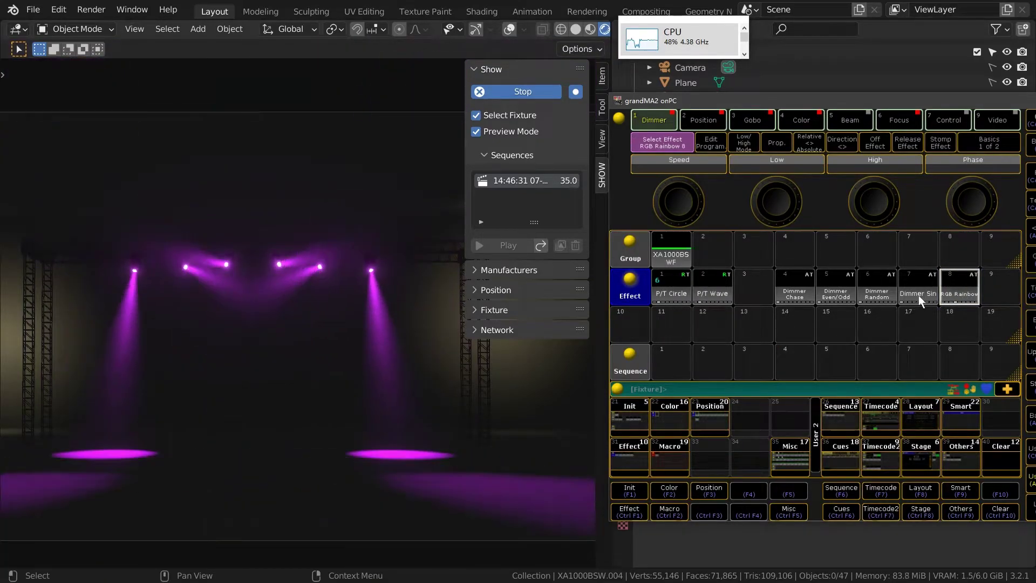
{"action": "double_click", "coordinate": [669, 284]}
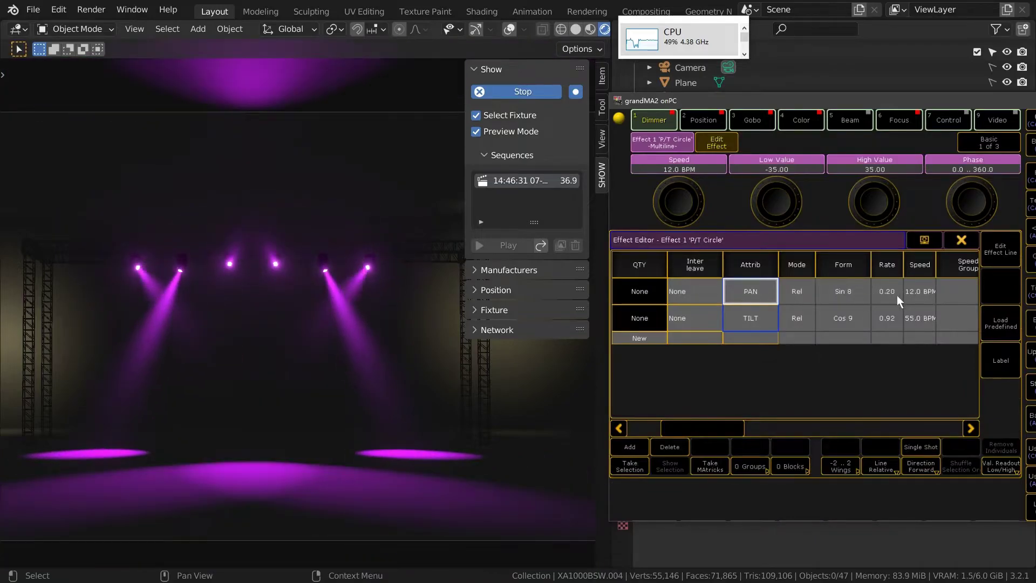
{"action": "left_click", "coordinate": [1000, 248]}
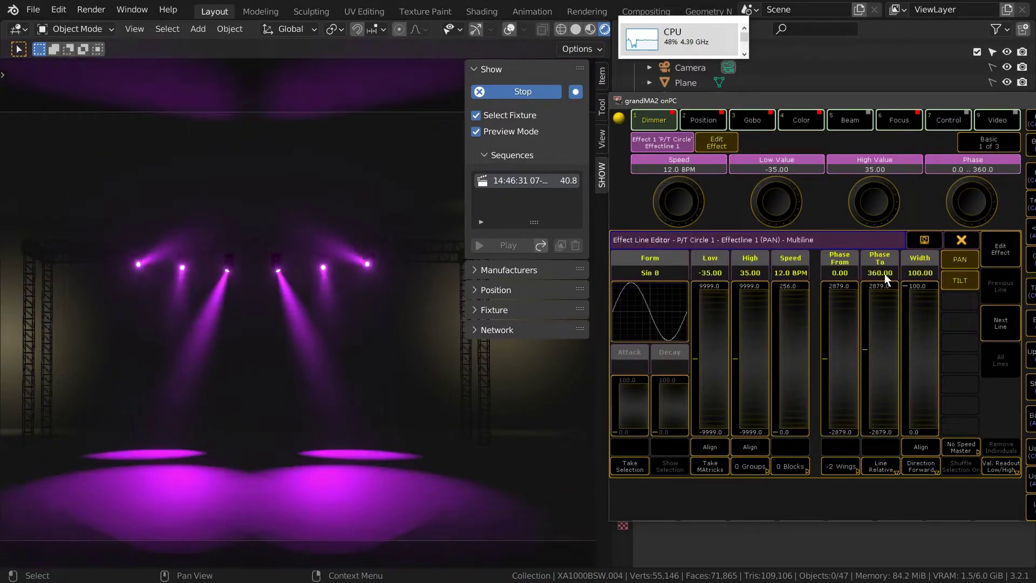
{"action": "left_click", "coordinate": [885, 273]}
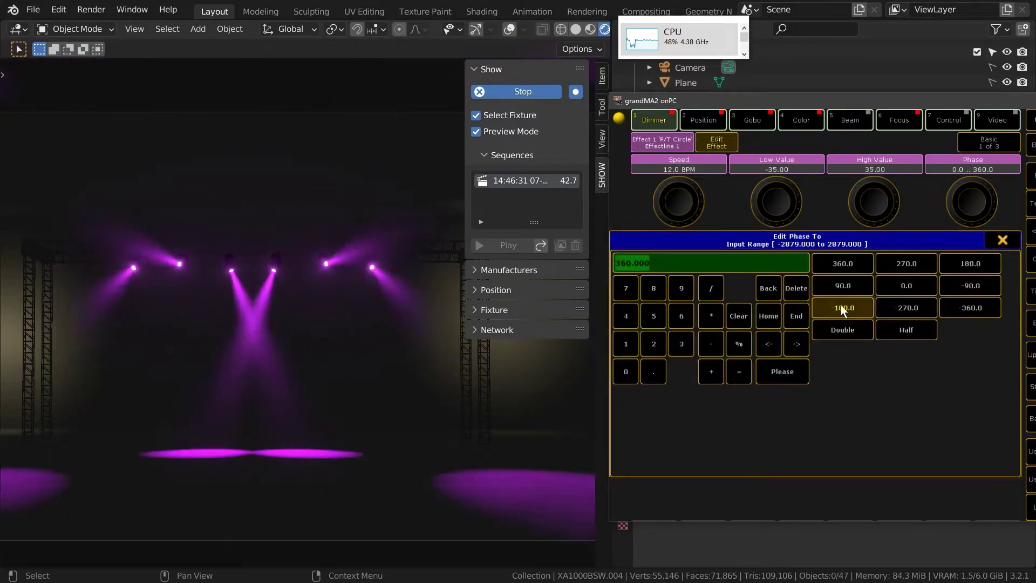
{"action": "left_click", "coordinate": [841, 306]}
{"action": "left_click", "coordinate": [963, 241]}
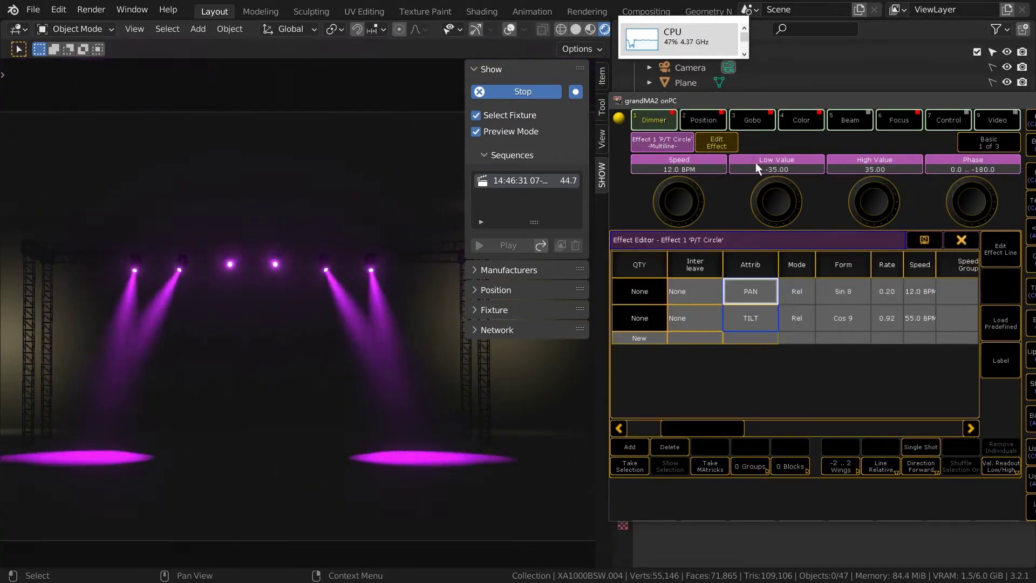
Shift the fixtures' colour to yellow in the Color Picker
{"action": "left_click", "coordinate": [799, 118]}
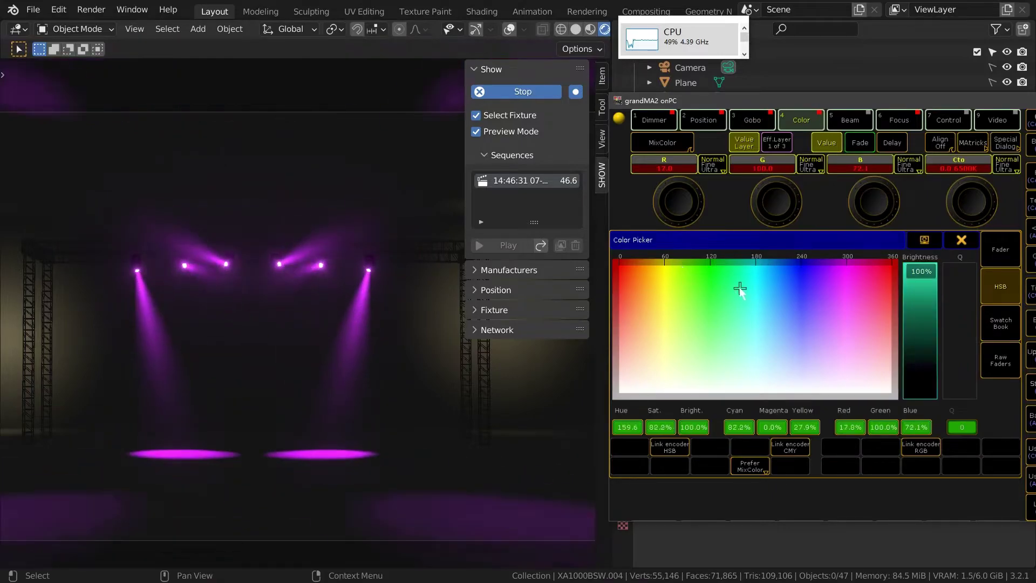
{"action": "left_click_drag", "start_coordinate": [688, 266], "coordinate": [683, 266]}
{"action": "left_click", "coordinate": [963, 241]}
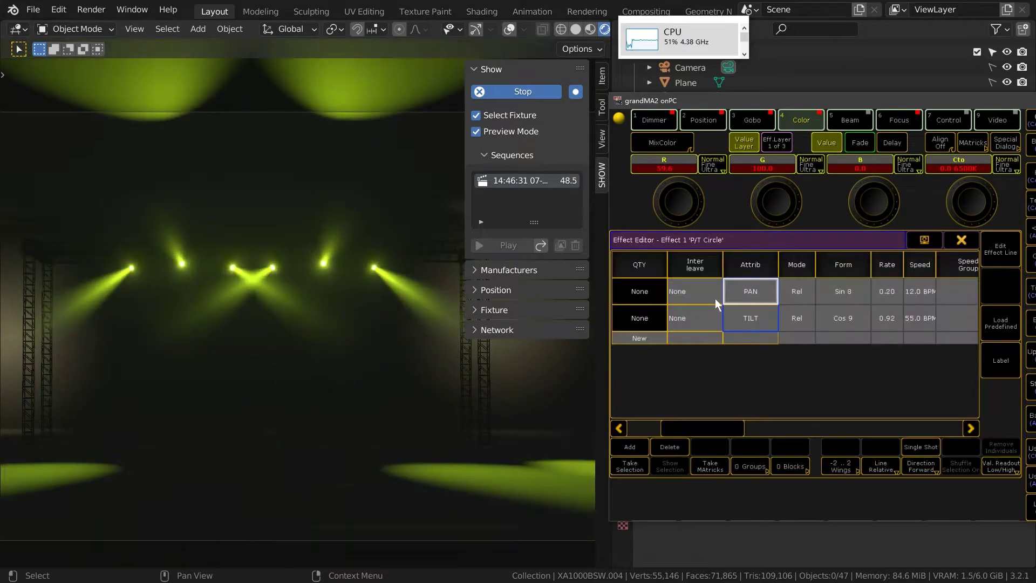
{"action": "mouse_move", "coordinate": [705, 427]}
{"action": "left_mouse_down"}
{"action": "mouse_move", "coordinate": [923, 424]}
{"action": "mouse_move", "coordinate": [702, 422]}
{"action": "left_mouse_up"}
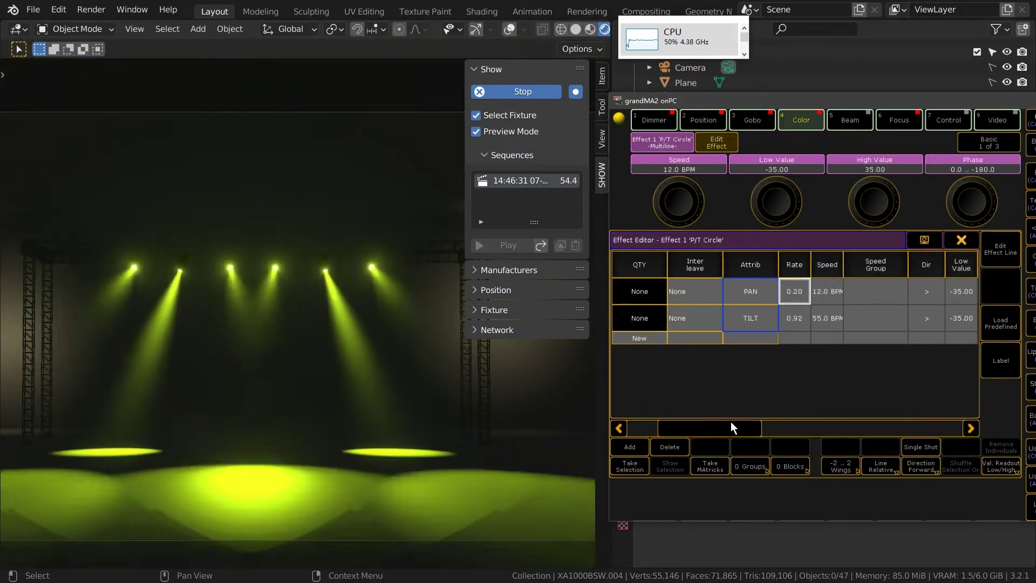
{"action": "left_click_drag", "start_coordinate": [731, 425], "coordinate": [937, 426]}
Clear the effect wings to None, close the editor, and stop recording in Blender
{"action": "left_click", "coordinate": [862, 295]}
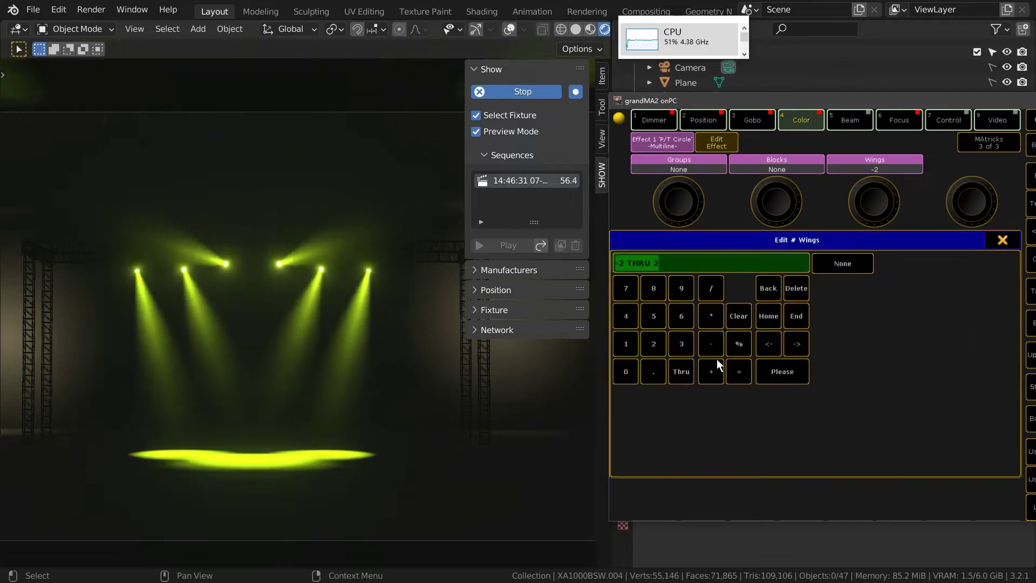
{"action": "left_click", "coordinate": [625, 371]}
{"action": "left_click", "coordinate": [776, 370]}
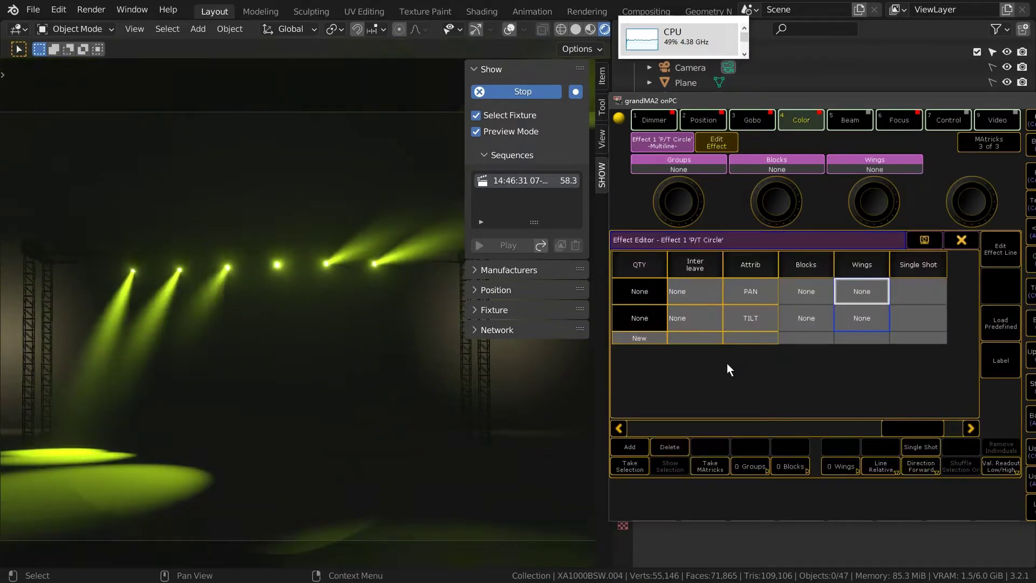
{"action": "left_click", "coordinate": [961, 240]}
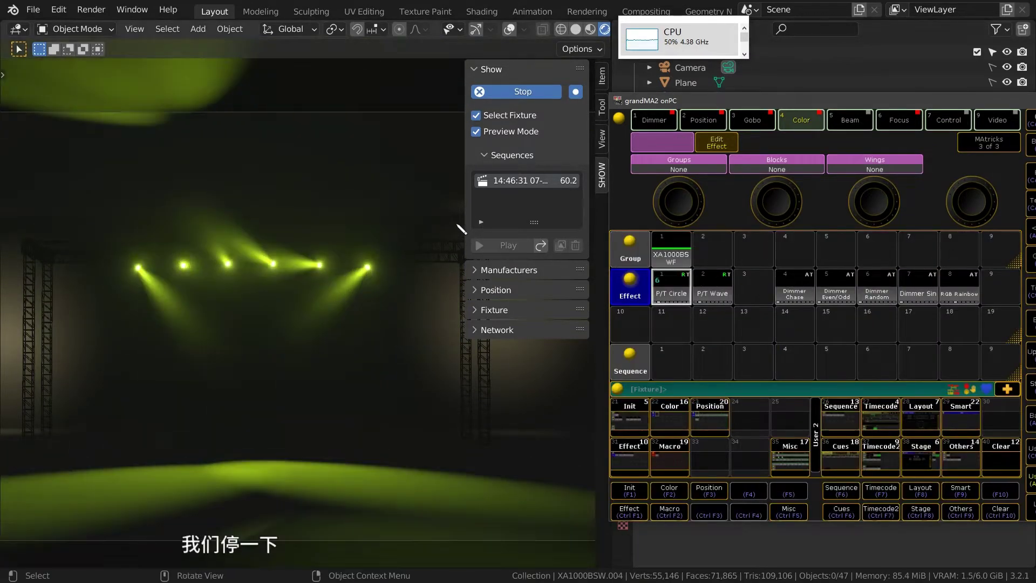
{"action": "left_click", "coordinate": [521, 92]}
Reframe the truss in camera view and play back the recorded sequence
{"action": "middle_click_drag", "start_coordinate": [293, 265], "coordinate": [291, 283], "text": "shift"}
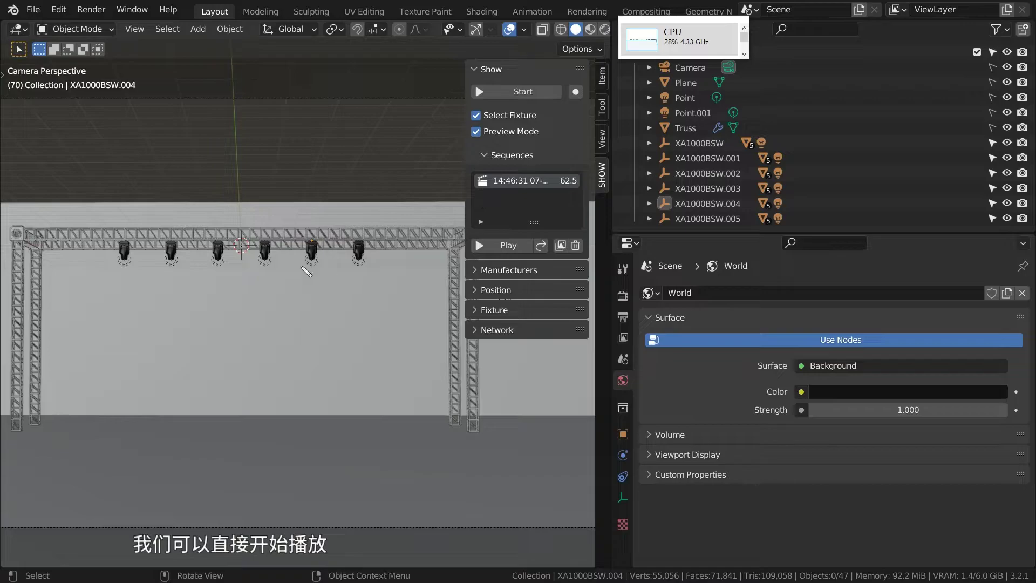
{"action": "middle_click_drag", "start_coordinate": [353, 279], "coordinate": [313, 301]}
{"action": "key", "text": "grave"}
{"action": "left_click", "coordinate": [215, 364]}
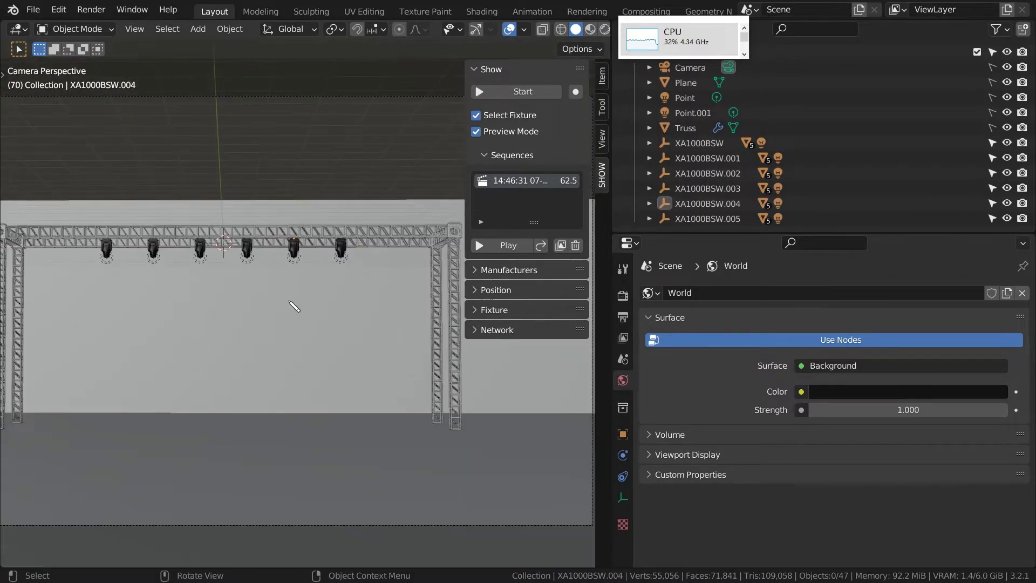
{"action": "middle_click_drag", "start_coordinate": [439, 283], "coordinate": [455, 283], "text": "shift"}
{"action": "left_click", "coordinate": [493, 247]}
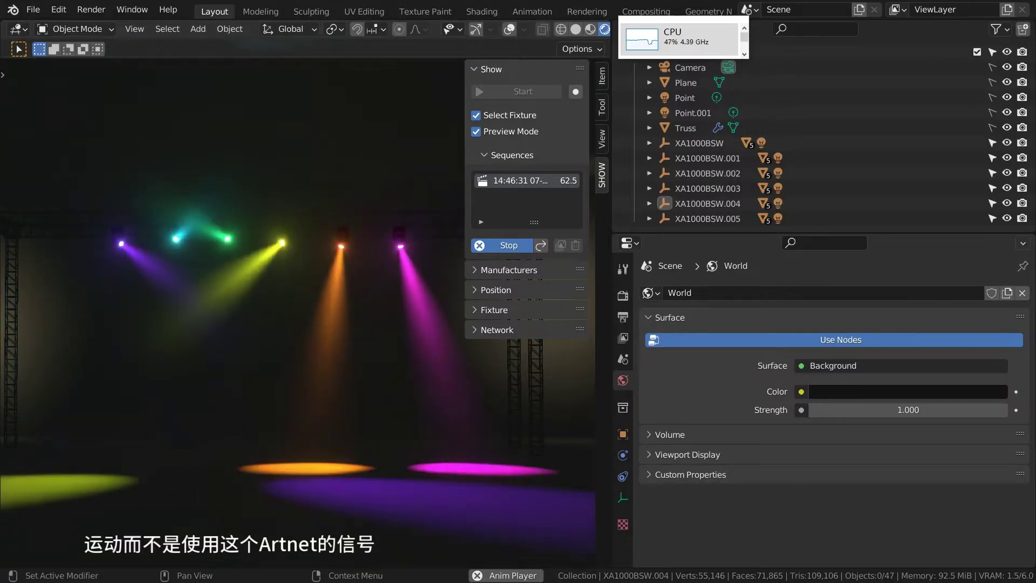
Move the grandMA2 console window left and return to Blender
{"action": "key", "text": "alt+Tab"}
{"action": "left_click_drag", "start_coordinate": [835, 102], "coordinate": [513, 110]}
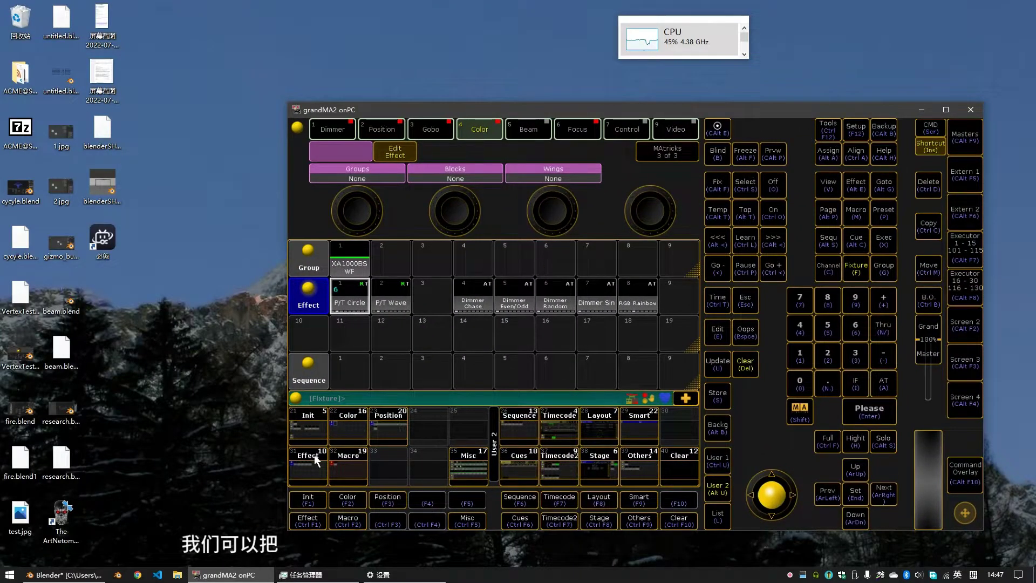
{"action": "key", "text": "alt+Tab"}
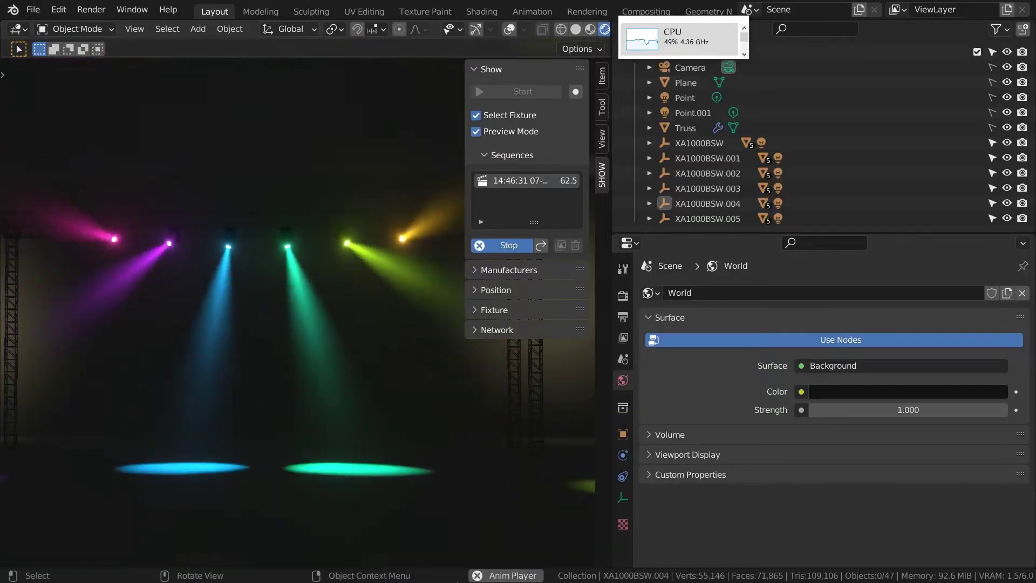
Check grandMA2's Setup > Network Protocols Art-Net output, then return to Blender
{"action": "key", "text": "alt+Tab"}
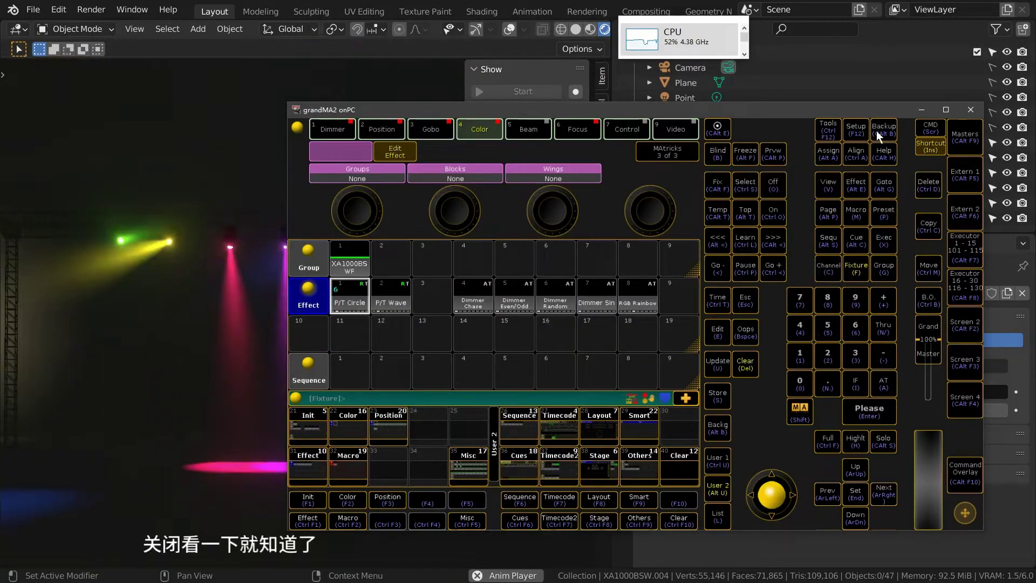
{"action": "left_click", "coordinate": [861, 129]}
{"action": "left_click", "coordinate": [665, 331]}
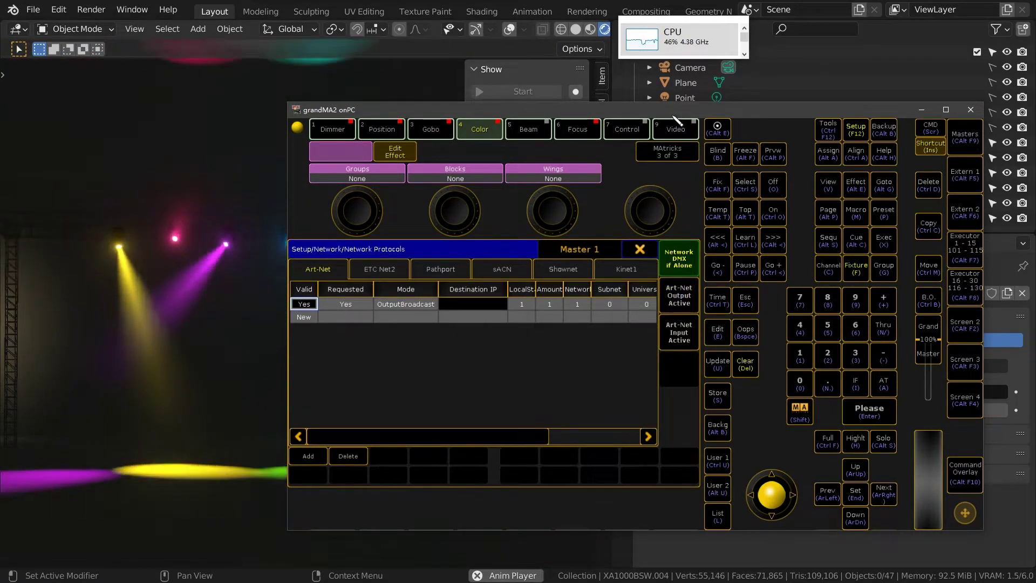
{"action": "key", "text": "alt+Tab"}
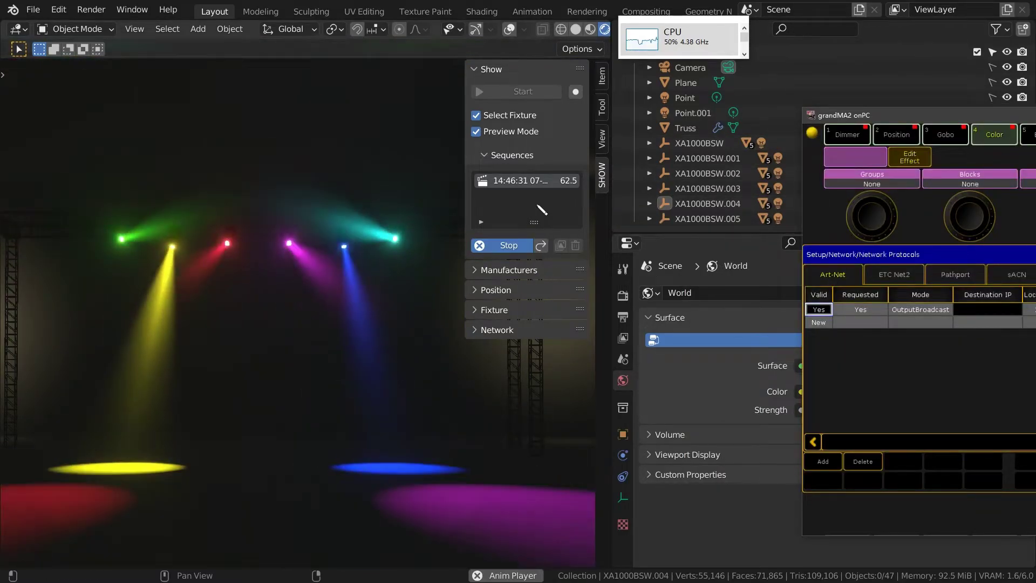
{"action": "key", "text": "alt+Tab"}
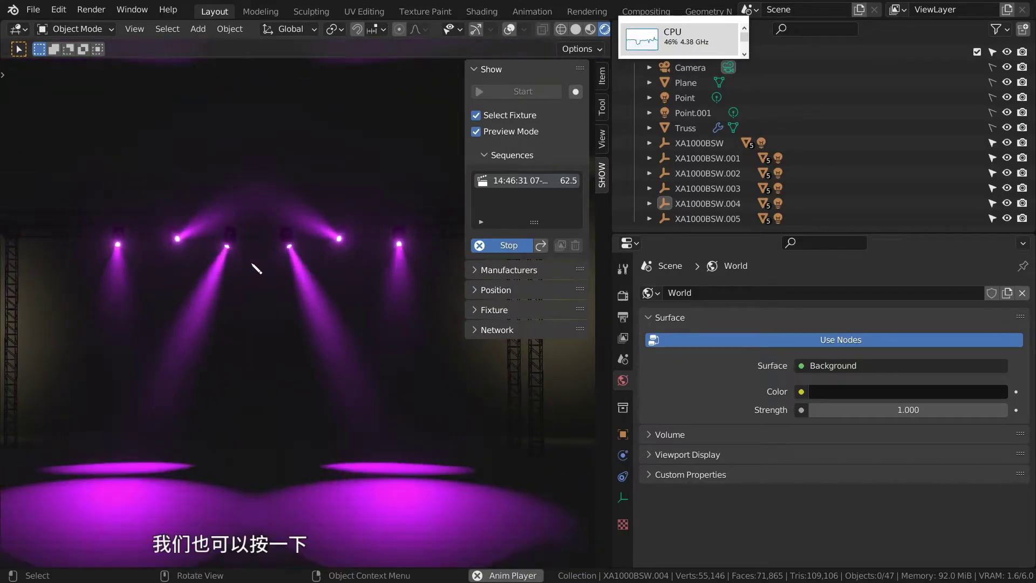
{"action": "key", "text": "space"}
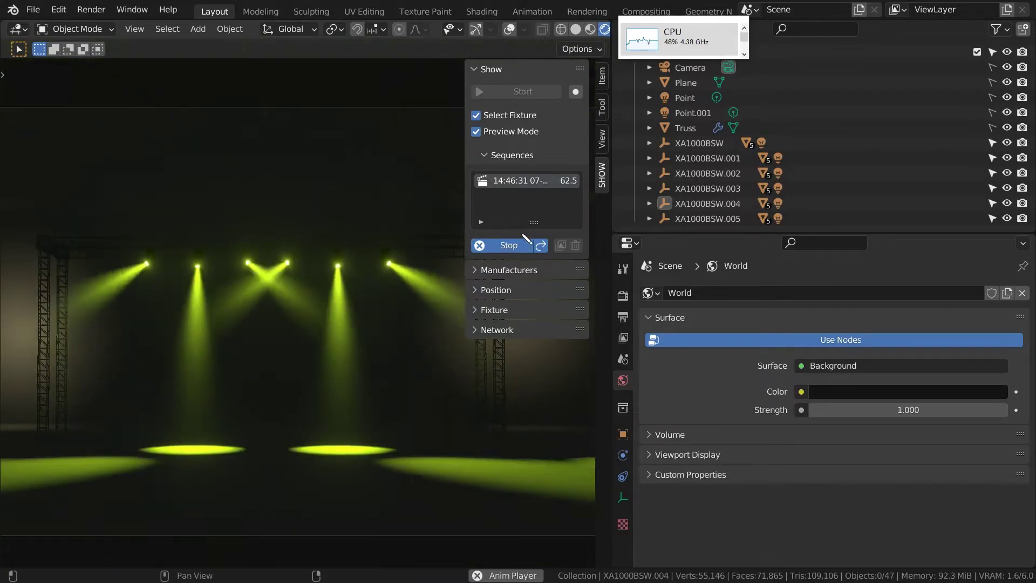
Stop playback, restore camera view, widen the sidebar, and open the sequence's rename and delete options
{"action": "left_click", "coordinate": [509, 246]}
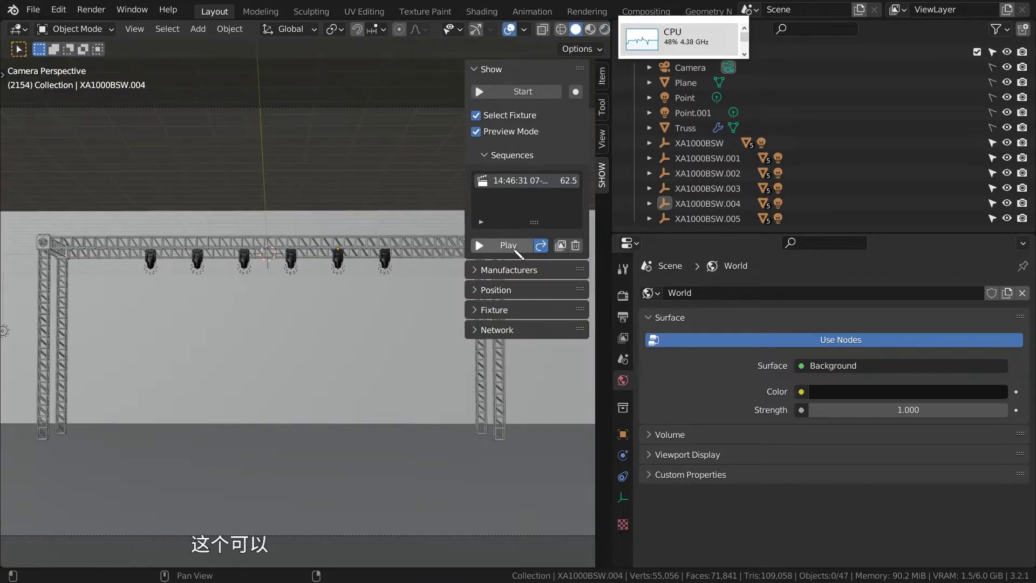
{"action": "middle_click_drag", "start_coordinate": [302, 324], "coordinate": [296, 351]}
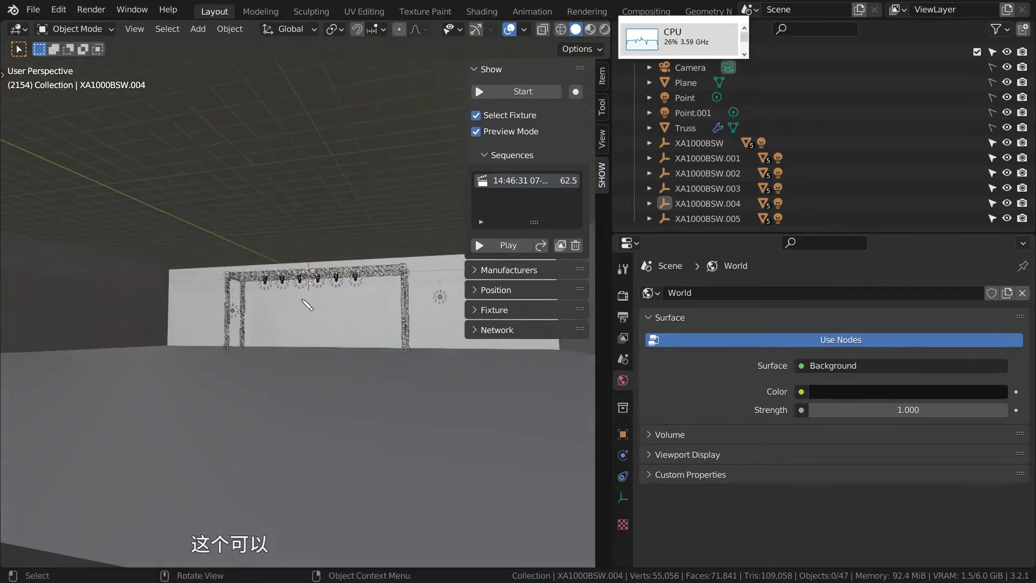
{"action": "key", "text": "KP_0"}
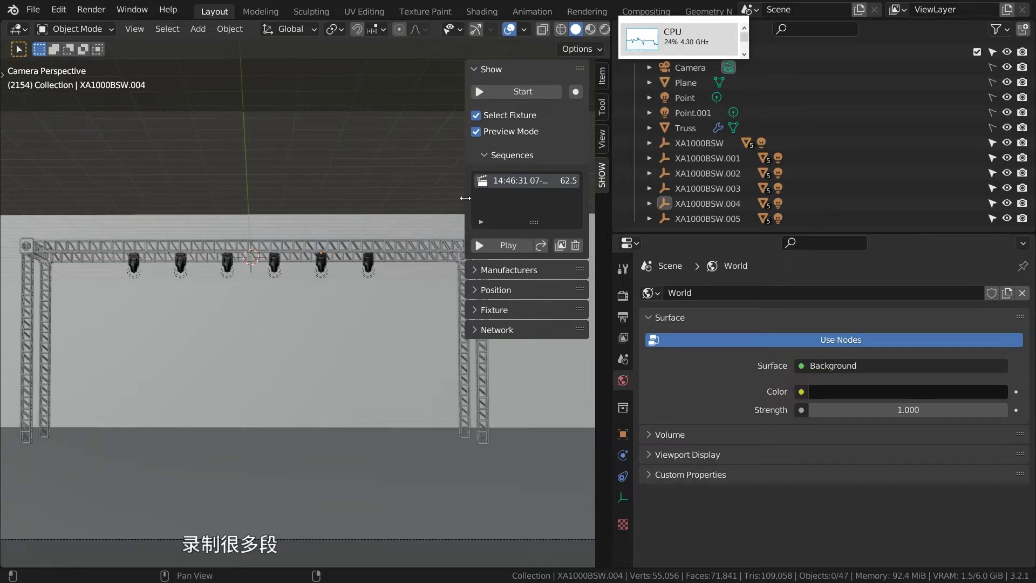
{"action": "left_click_drag", "start_coordinate": [465, 200], "coordinate": [459, 197]}
{"action": "double_click", "coordinate": [493, 181]}
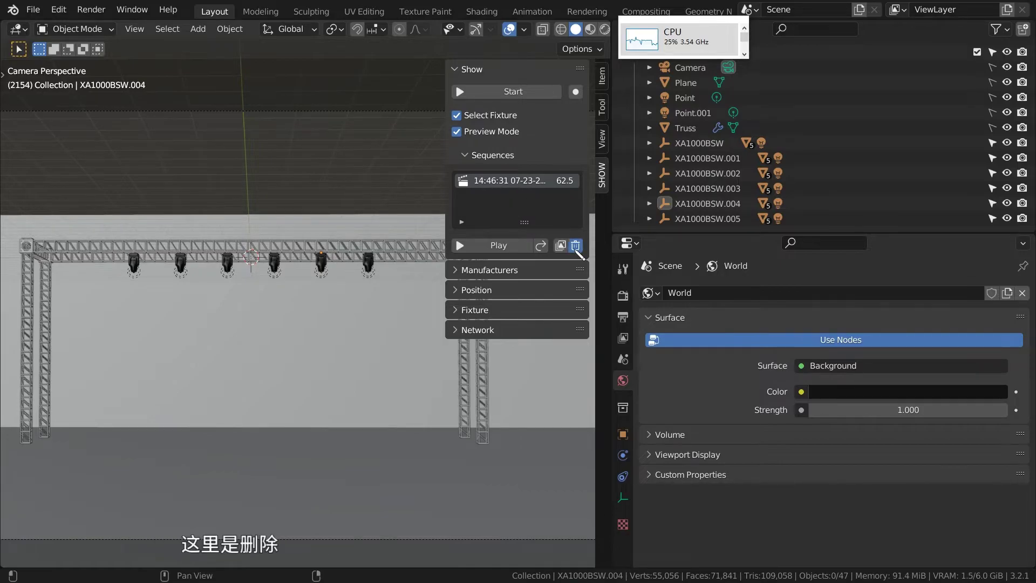
{"action": "left_click", "coordinate": [576, 246]}
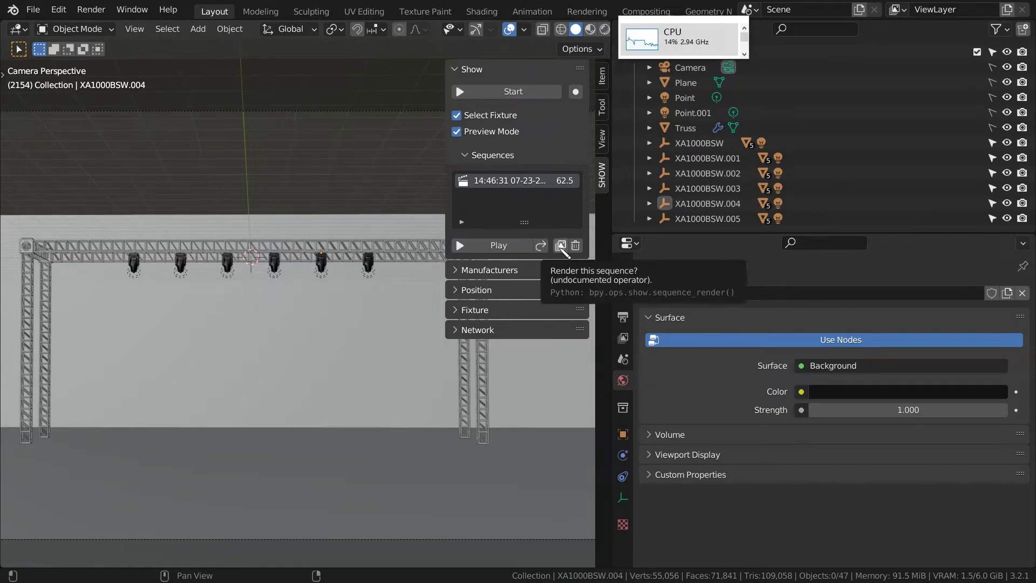
Render the recorded sequence to image frames, confirming 'Render this sequence?'
{"action": "left_click", "coordinate": [561, 246]}
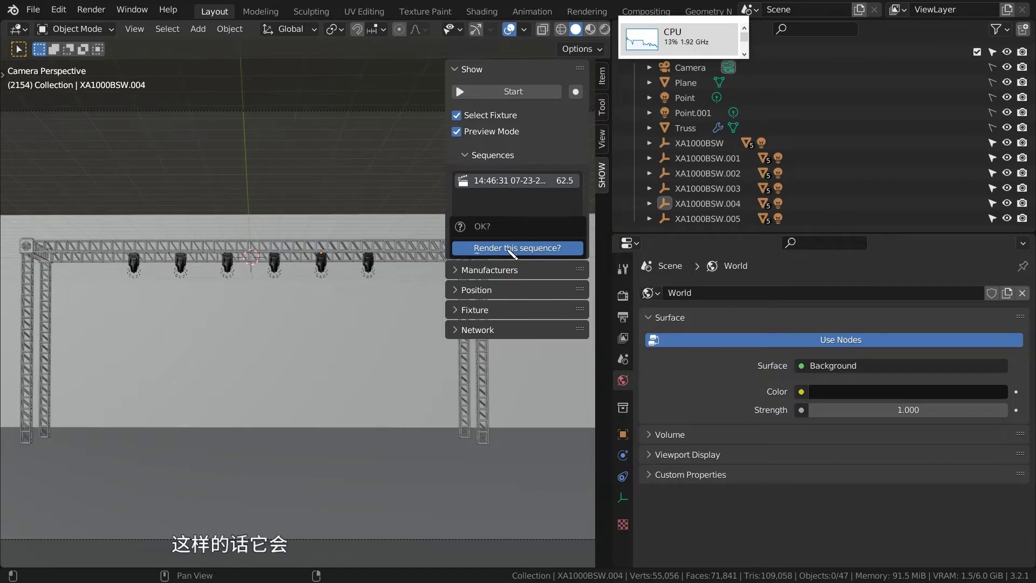
{"action": "left_click", "coordinate": [510, 249]}
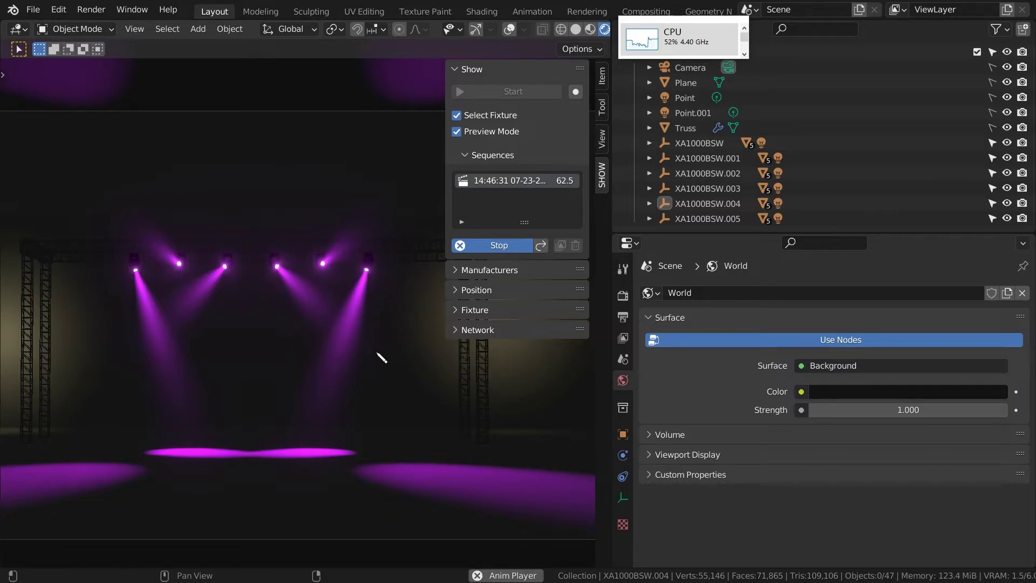
{"action": "key", "text": "Escape"}
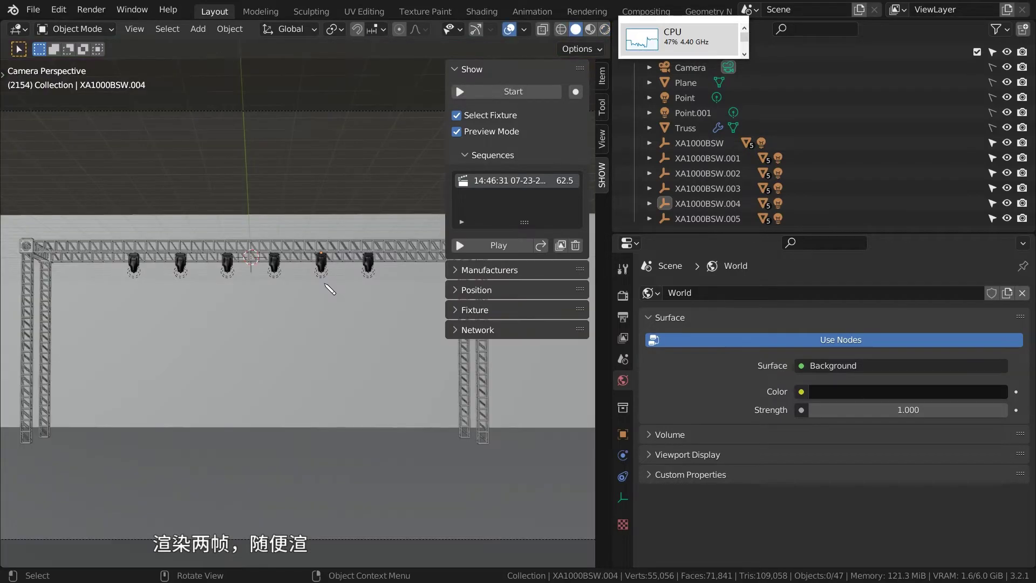
{"action": "left_click", "coordinate": [92, 10]}
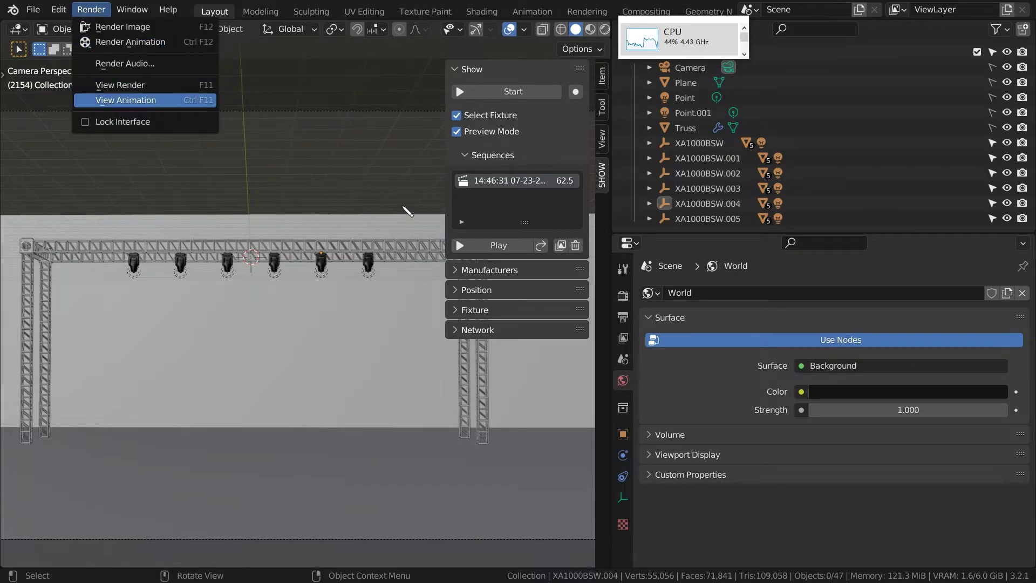
{"action": "key", "text": "Return"}
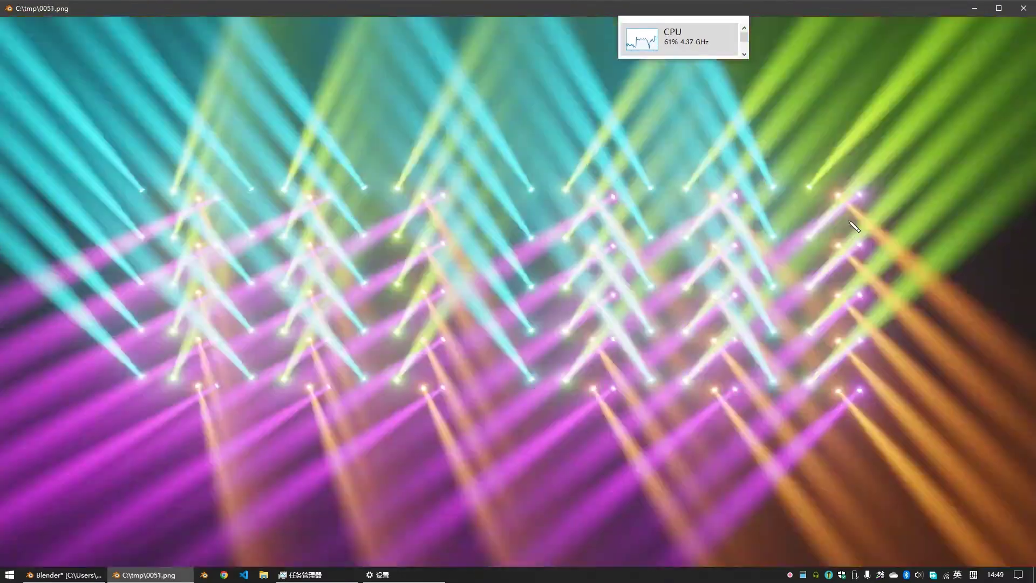
{"action": "key", "text": "Escape"}
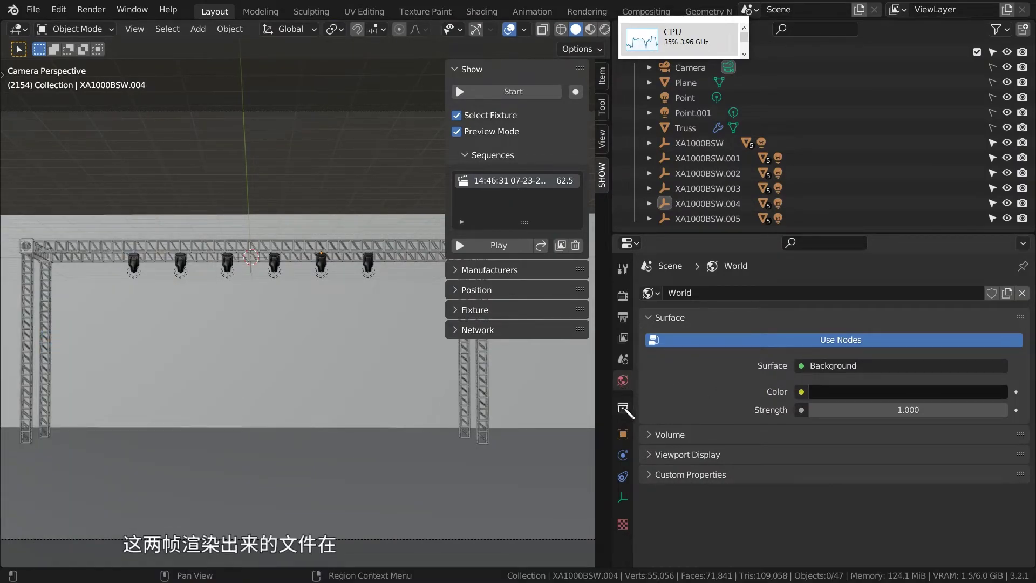
Review Output settings (frames 1–3752, PNG to /tmp\), browsing the folder as thumbnails then cancelling
{"action": "left_click", "coordinate": [626, 299]}
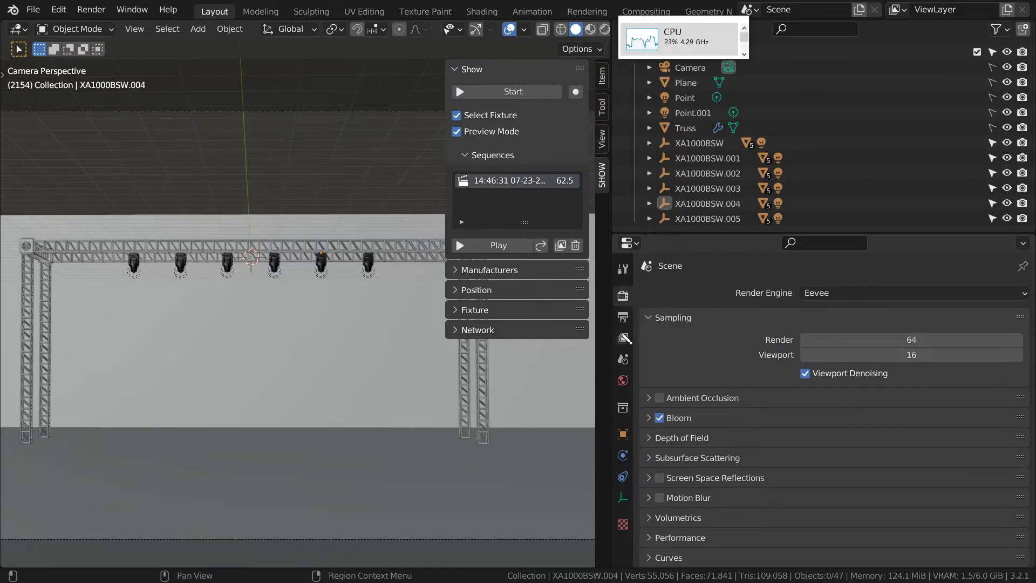
{"action": "left_click", "coordinate": [626, 317]}
{"action": "scroll", "coordinate": [681, 417], "scroll_direction": "down", "scroll_amount": 7}
{"action": "scroll", "coordinate": [664, 405], "scroll_direction": "down", "scroll_amount": 2}
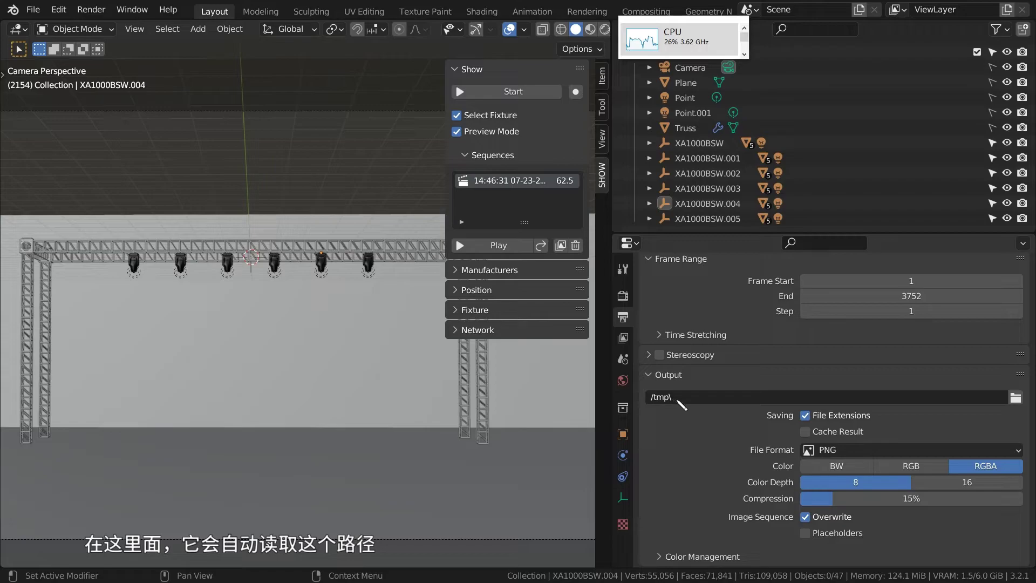
{"action": "left_click", "coordinate": [1015, 398]}
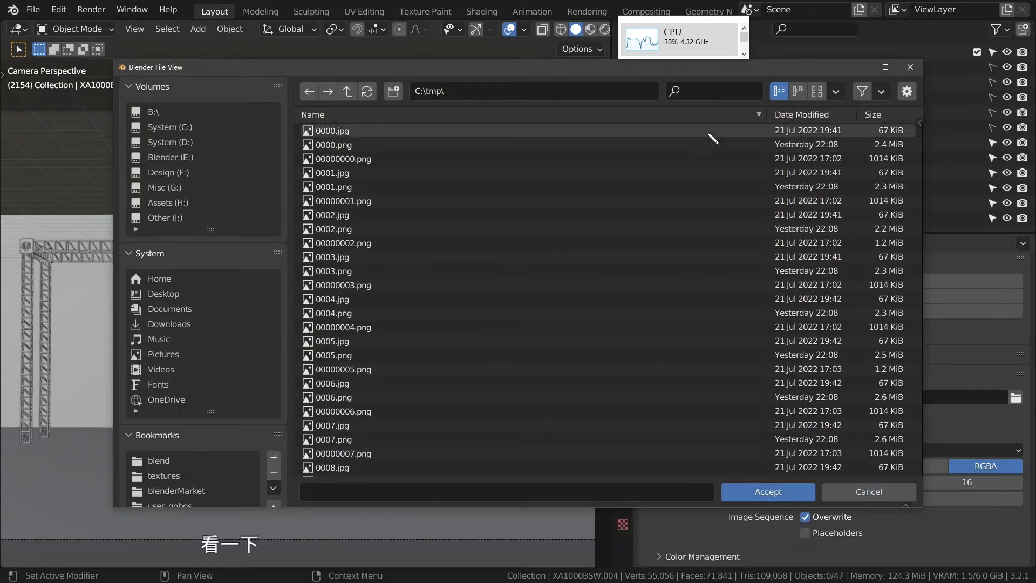
{"action": "left_click", "coordinate": [817, 91]}
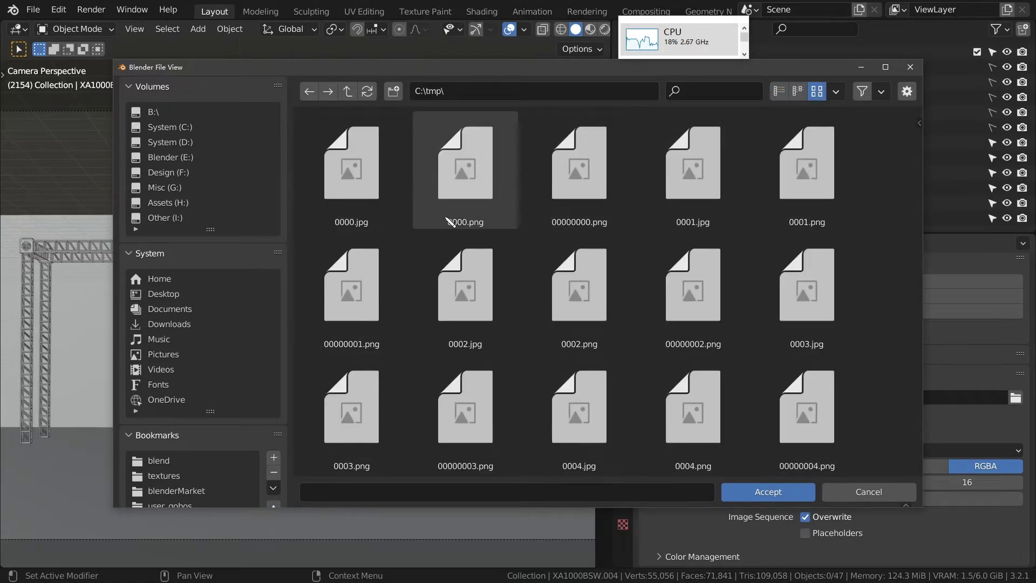
{"action": "left_click", "coordinate": [870, 492]}
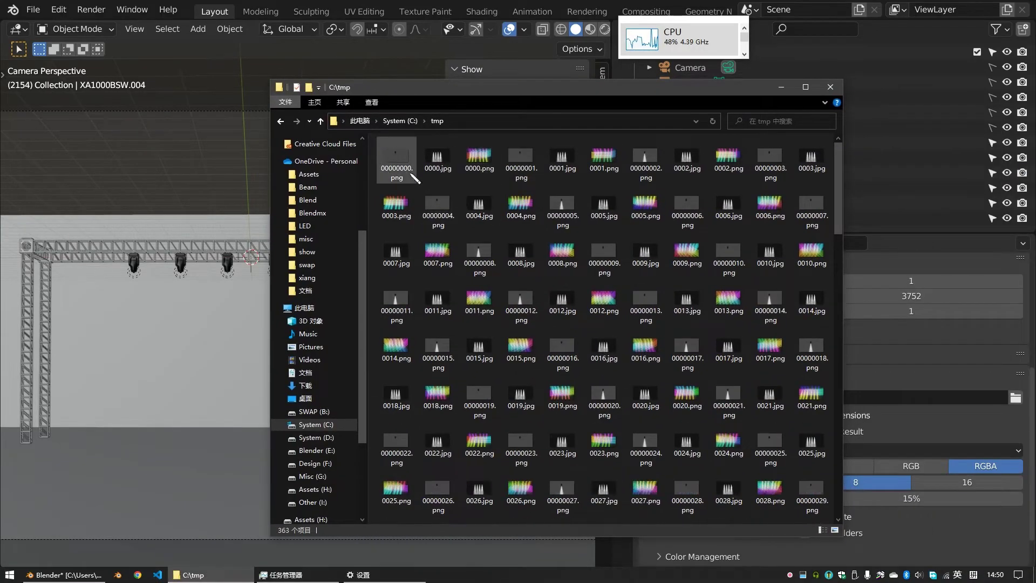
Browse C:\tmp and select the rendered frame 2153.png among the images
{"action": "left_click", "coordinate": [408, 171]}
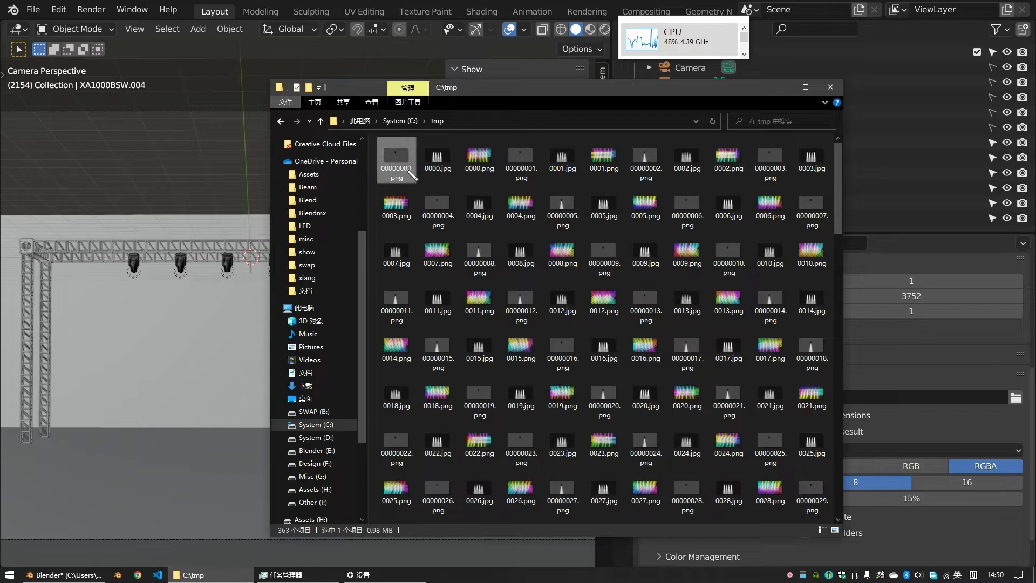
{"action": "scroll", "coordinate": [521, 264], "scroll_direction": "down", "scroll_amount": 15}
{"action": "left_click", "coordinate": [605, 317]}
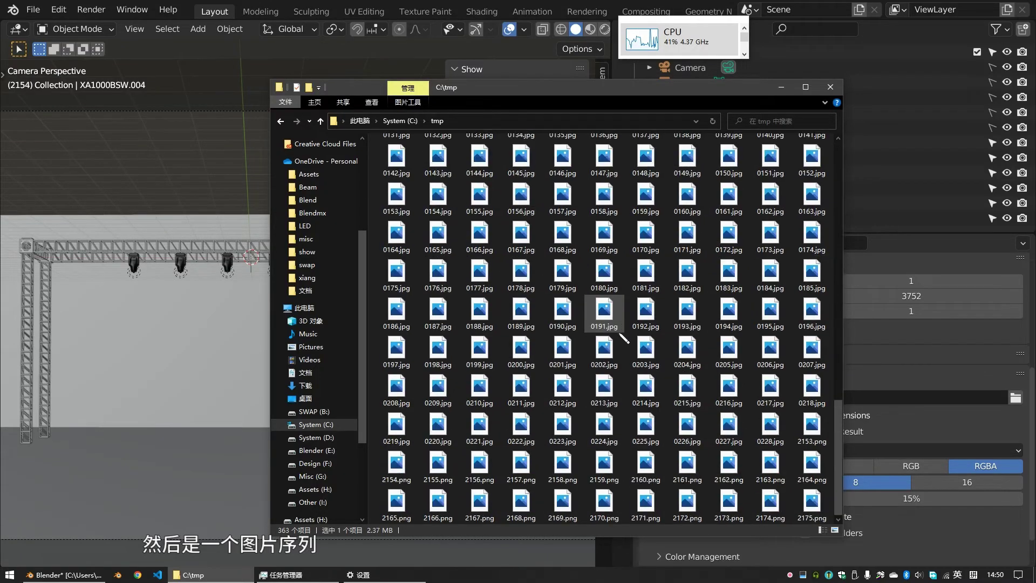
{"action": "left_click", "coordinate": [746, 425]}
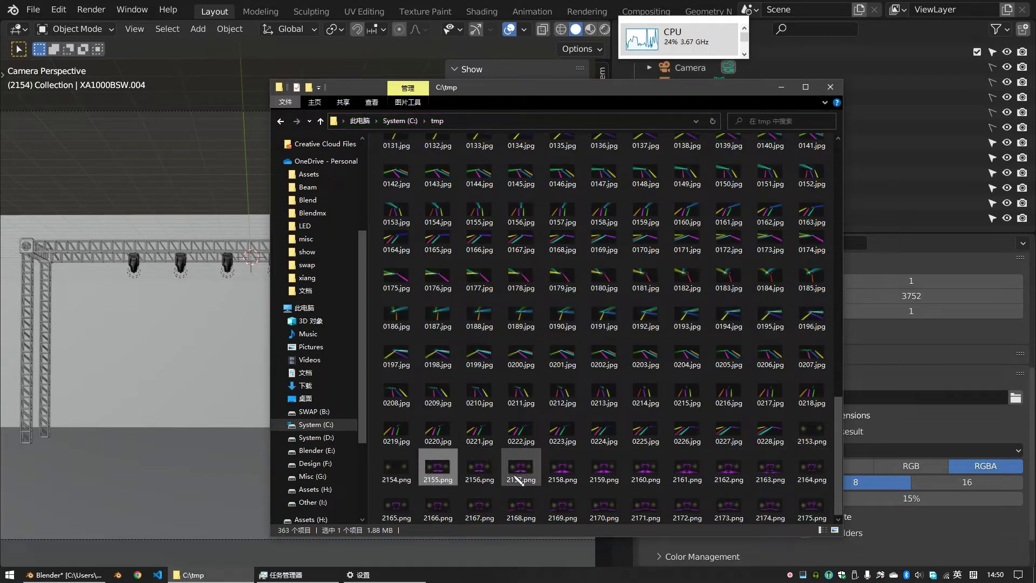
{"action": "left_click", "coordinate": [810, 438]}
{"action": "left_click_drag", "start_coordinate": [810, 437], "coordinate": [688, 351]}
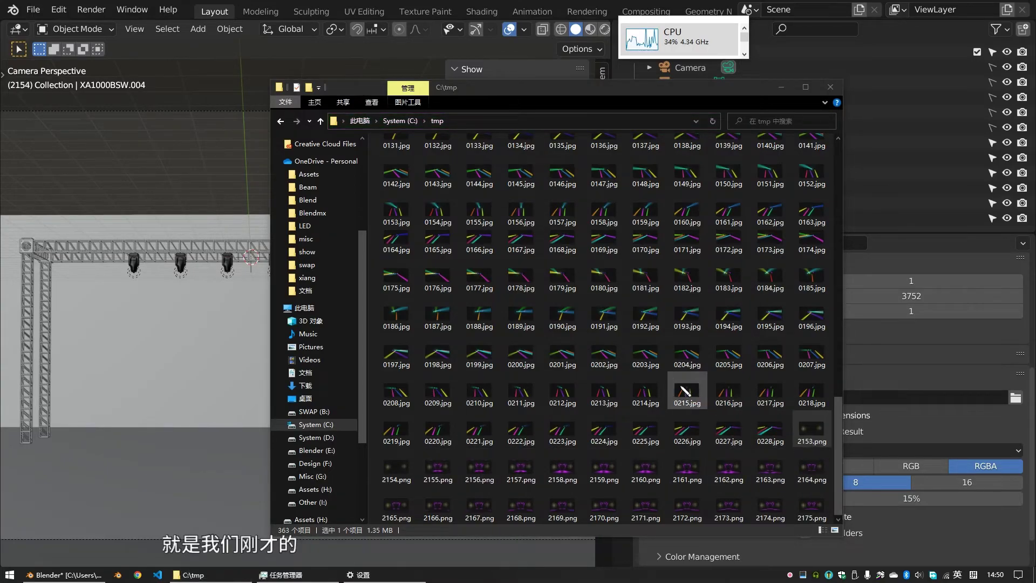
View 2153.png in Photos, step through the next rendered frames, then close Photos and Explorer
{"action": "key", "text": "Return"}
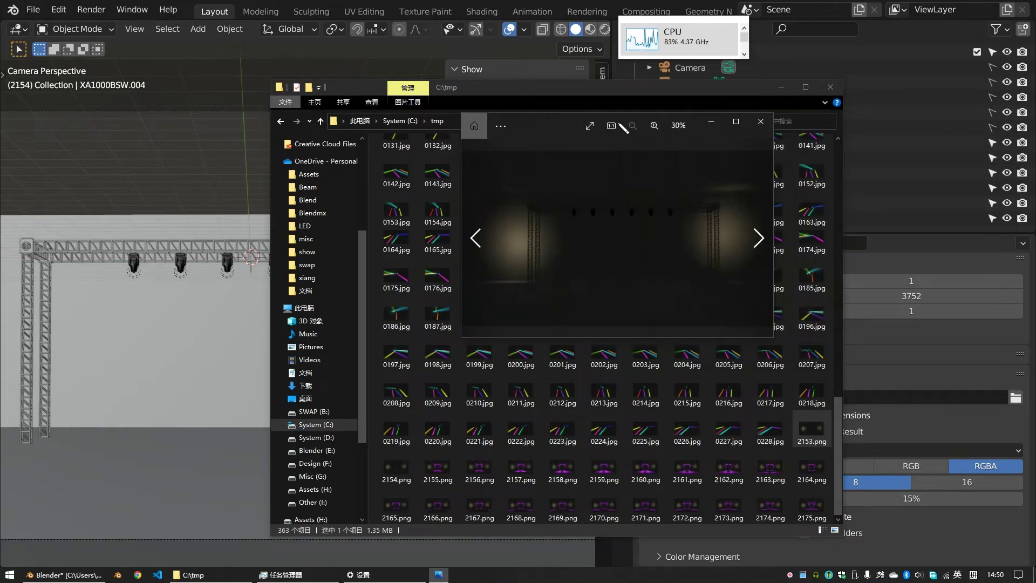
{"action": "left_click", "coordinate": [1021, 297]}
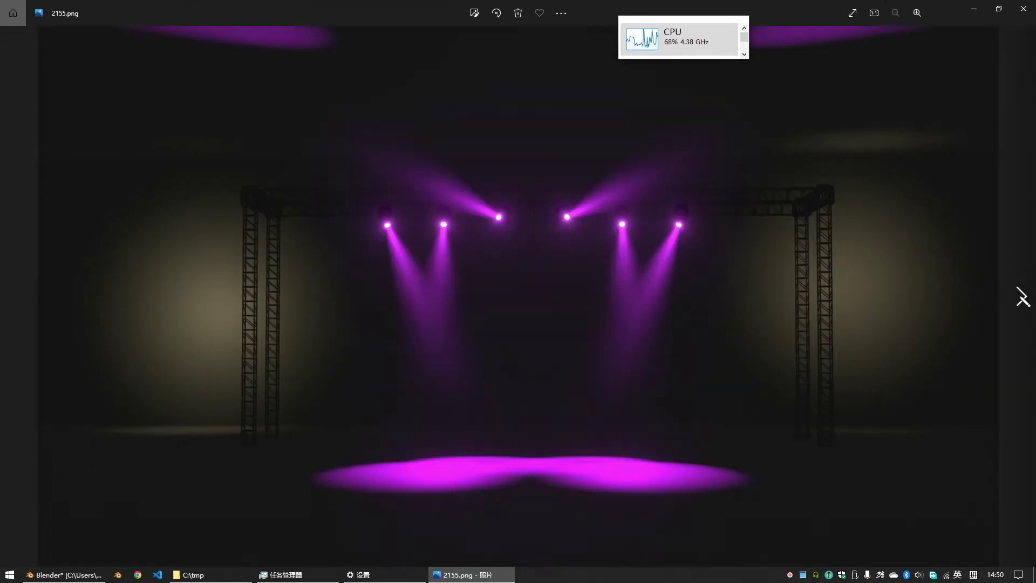
{"action": "left_click", "coordinate": [1022, 297]}
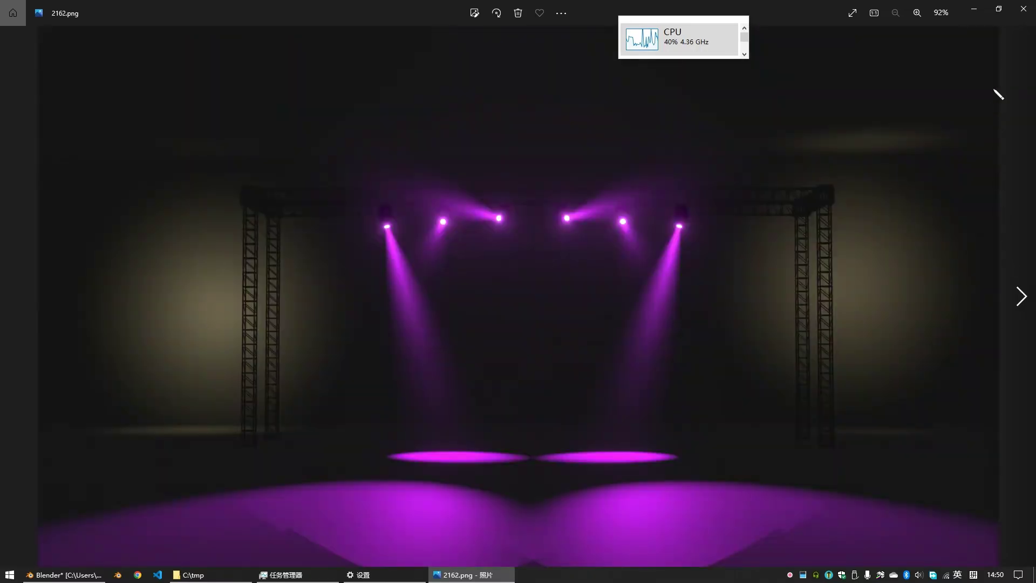
{"action": "left_click", "coordinate": [1022, 9]}
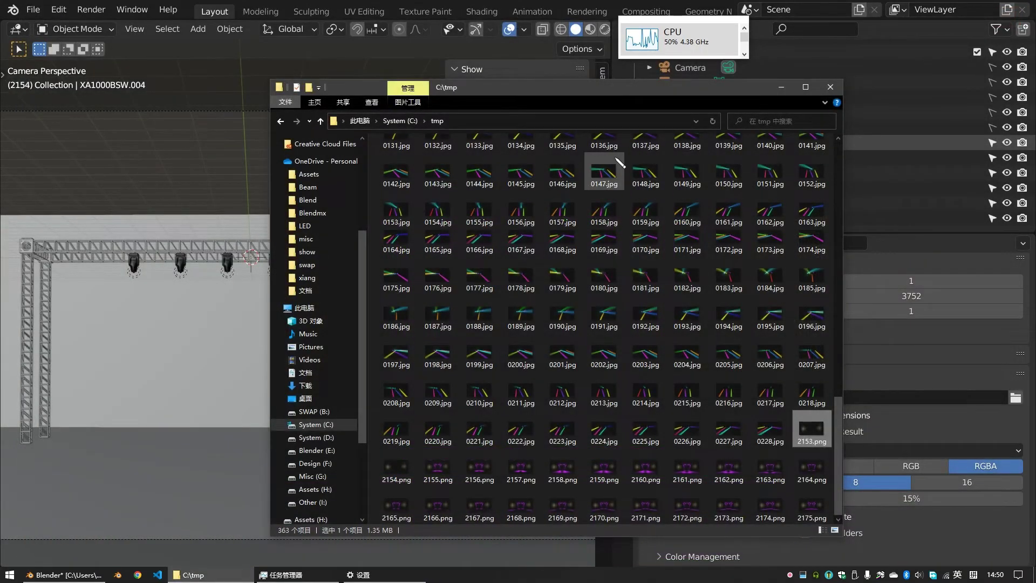
{"action": "left_click", "coordinate": [832, 88]}
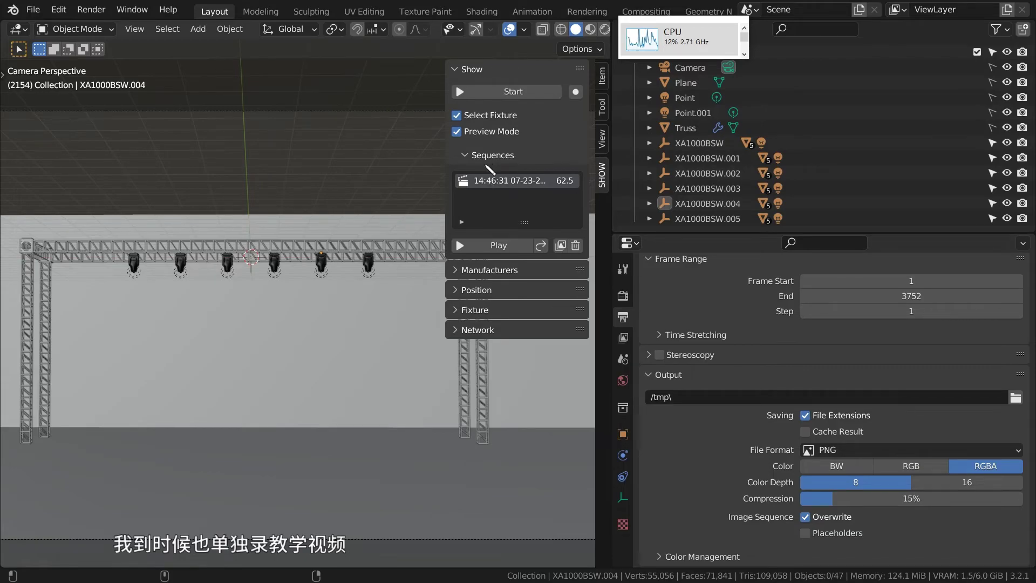
Expand the Manufacturers, Position and Fixture sections of the SHOW tab and scroll through them
{"action": "left_click", "coordinate": [493, 270]}
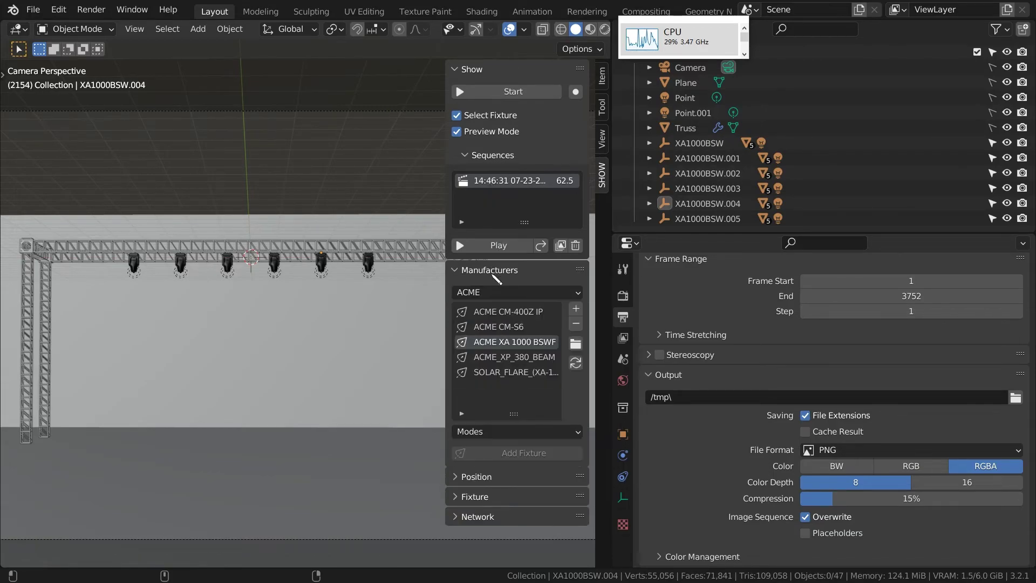
{"action": "left_click", "coordinate": [502, 478]}
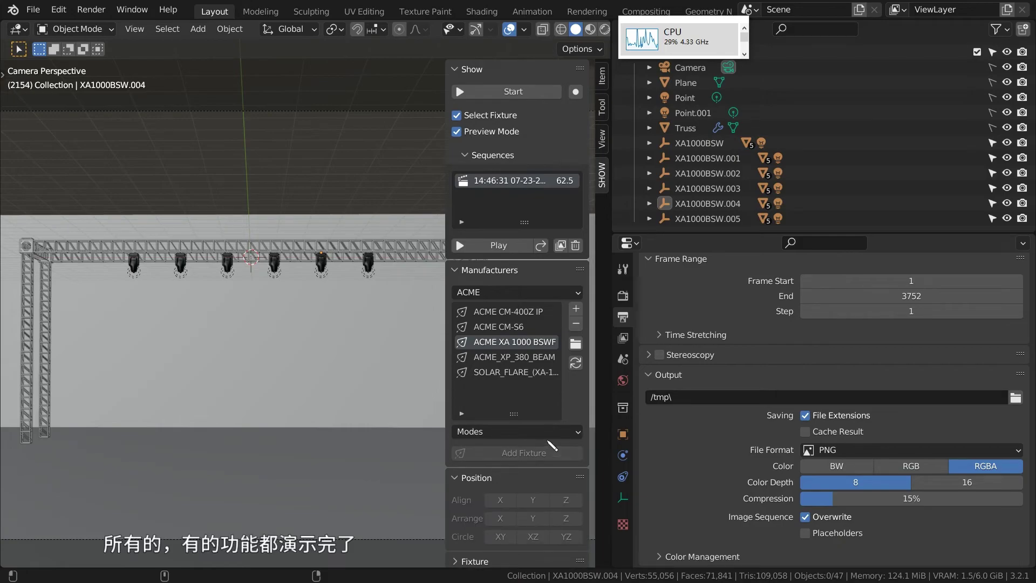
{"action": "scroll", "coordinate": [507, 510], "scroll_direction": "down", "scroll_amount": 1}
{"action": "left_click", "coordinate": [503, 540]}
{"action": "scroll", "coordinate": [503, 539], "scroll_direction": "down", "scroll_amount": 5}
{"action": "scroll", "coordinate": [503, 540], "scroll_direction": "down", "scroll_amount": 7}
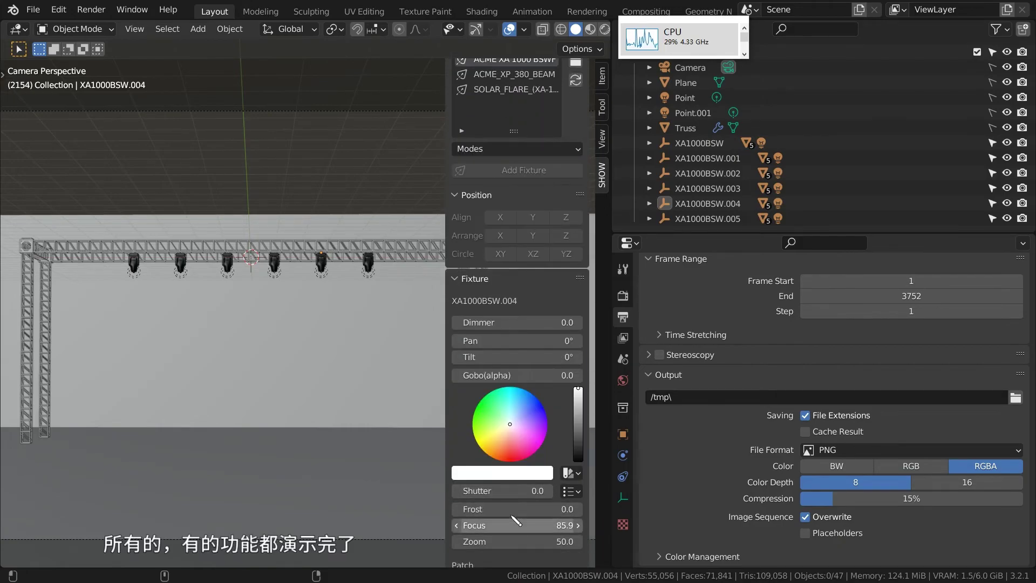
{"action": "scroll", "coordinate": [503, 540], "scroll_direction": "down", "scroll_amount": 4}
{"action": "scroll", "coordinate": [502, 539], "scroll_direction": "down", "scroll_amount": 2}
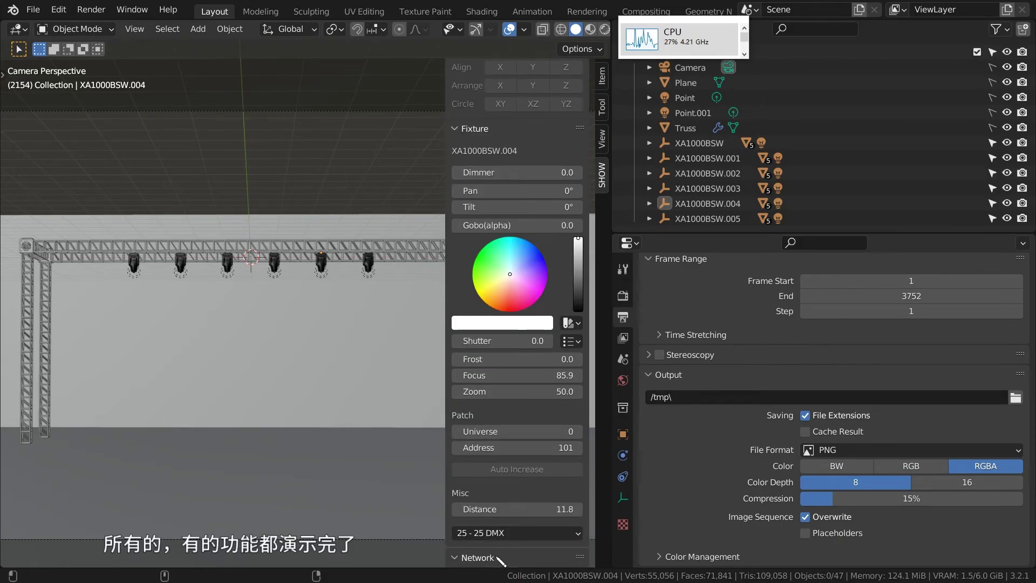
{"action": "scroll", "coordinate": [512, 221], "scroll_direction": "up", "scroll_amount": 8}
{"action": "scroll", "coordinate": [513, 221], "scroll_direction": "up", "scroll_amount": 10}
{"action": "scroll", "coordinate": [513, 222], "scroll_direction": "up", "scroll_amount": 3}
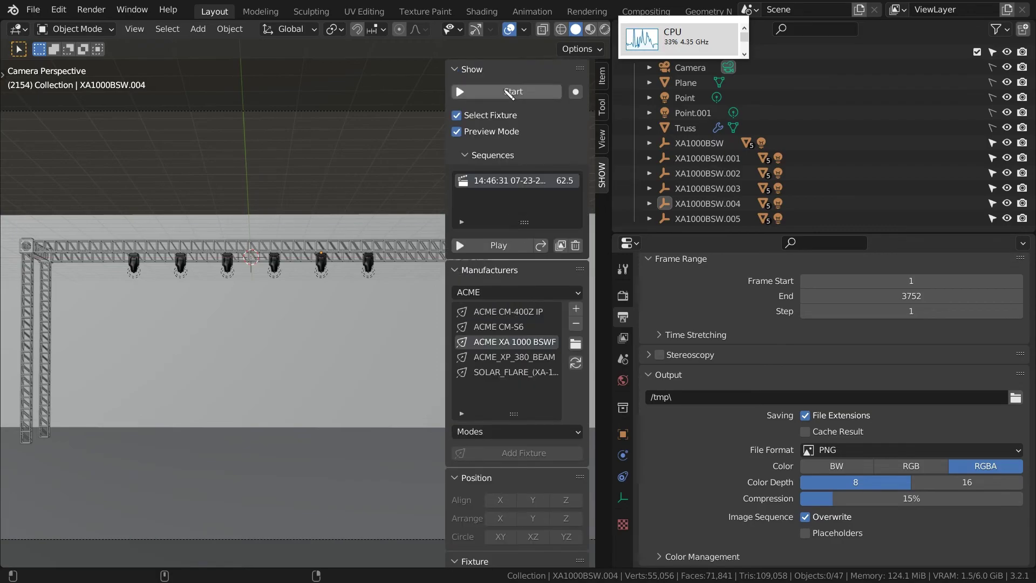
Toggle the Show, Network, Position and Fixture sections, checking the Art-Net data and fixture patch
{"action": "left_click", "coordinate": [495, 69]}
{"action": "mouse_move", "coordinate": [495, 90]}
{"action": "left_mouse_down"}
{"action": "mouse_move", "coordinate": [508, 130]}
{"action": "mouse_move", "coordinate": [493, 109]}
{"action": "mouse_move", "coordinate": [501, 172]}
{"action": "left_mouse_up"}
{"action": "left_click", "coordinate": [490, 149]}
{"action": "left_click", "coordinate": [489, 89]}
{"action": "left_click", "coordinate": [490, 69]}
{"action": "left_click", "coordinate": [497, 70]}
{"action": "left_click", "coordinate": [485, 90]}
{"action": "left_click", "coordinate": [489, 149]}
{"action": "mouse_move", "coordinate": [475, 129]}
{"action": "left_mouse_down"}
{"action": "mouse_move", "coordinate": [488, 89]}
{"action": "mouse_move", "coordinate": [493, 179]}
{"action": "mouse_move", "coordinate": [498, 69]}
{"action": "mouse_move", "coordinate": [499, 112]}
{"action": "left_mouse_up"}
{"action": "left_click", "coordinate": [502, 89]}
Re-expand all the SHOW sidebar sections, then fold every one of them shut
{"action": "left_click", "coordinate": [491, 154]}
{"action": "left_click", "coordinate": [519, 135]}
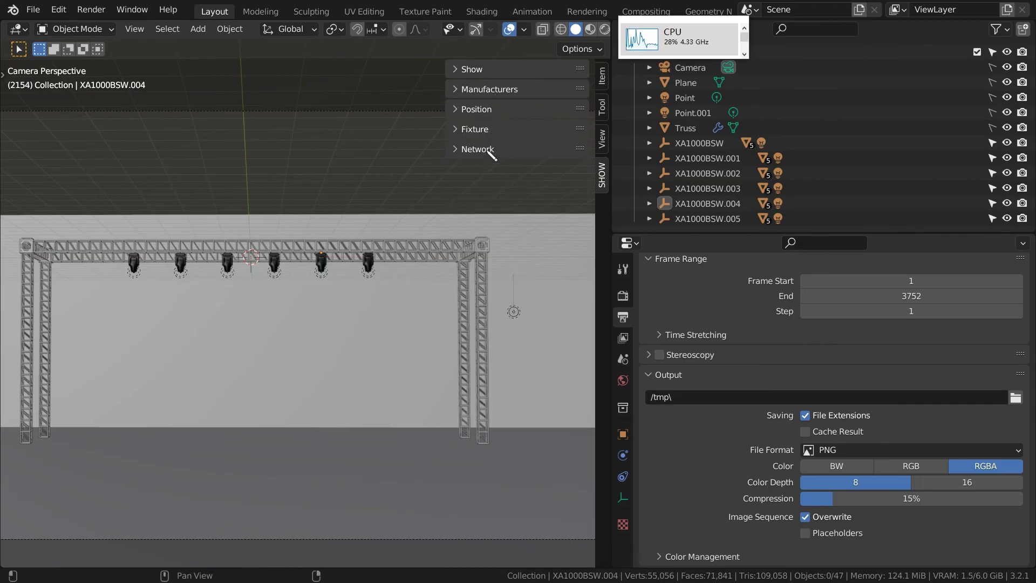
{"action": "mouse_move", "coordinate": [529, 145]}
{"action": "left_mouse_down"}
{"action": "mouse_move", "coordinate": [527, 108]}
{"action": "mouse_move", "coordinate": [498, 75]}
{"action": "mouse_move", "coordinate": [492, 180]}
{"action": "left_mouse_up"}
{"action": "left_click", "coordinate": [498, 70]}
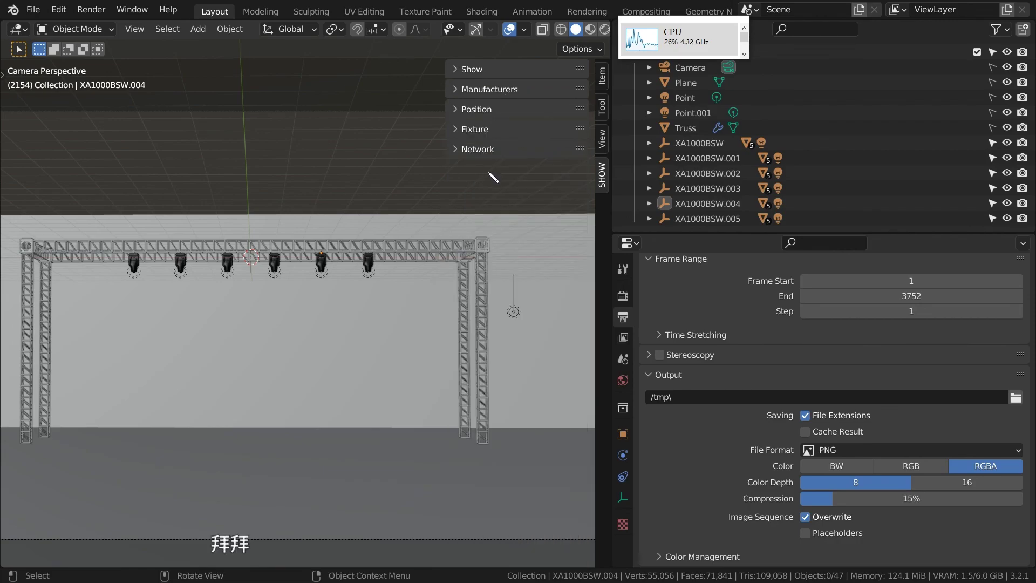